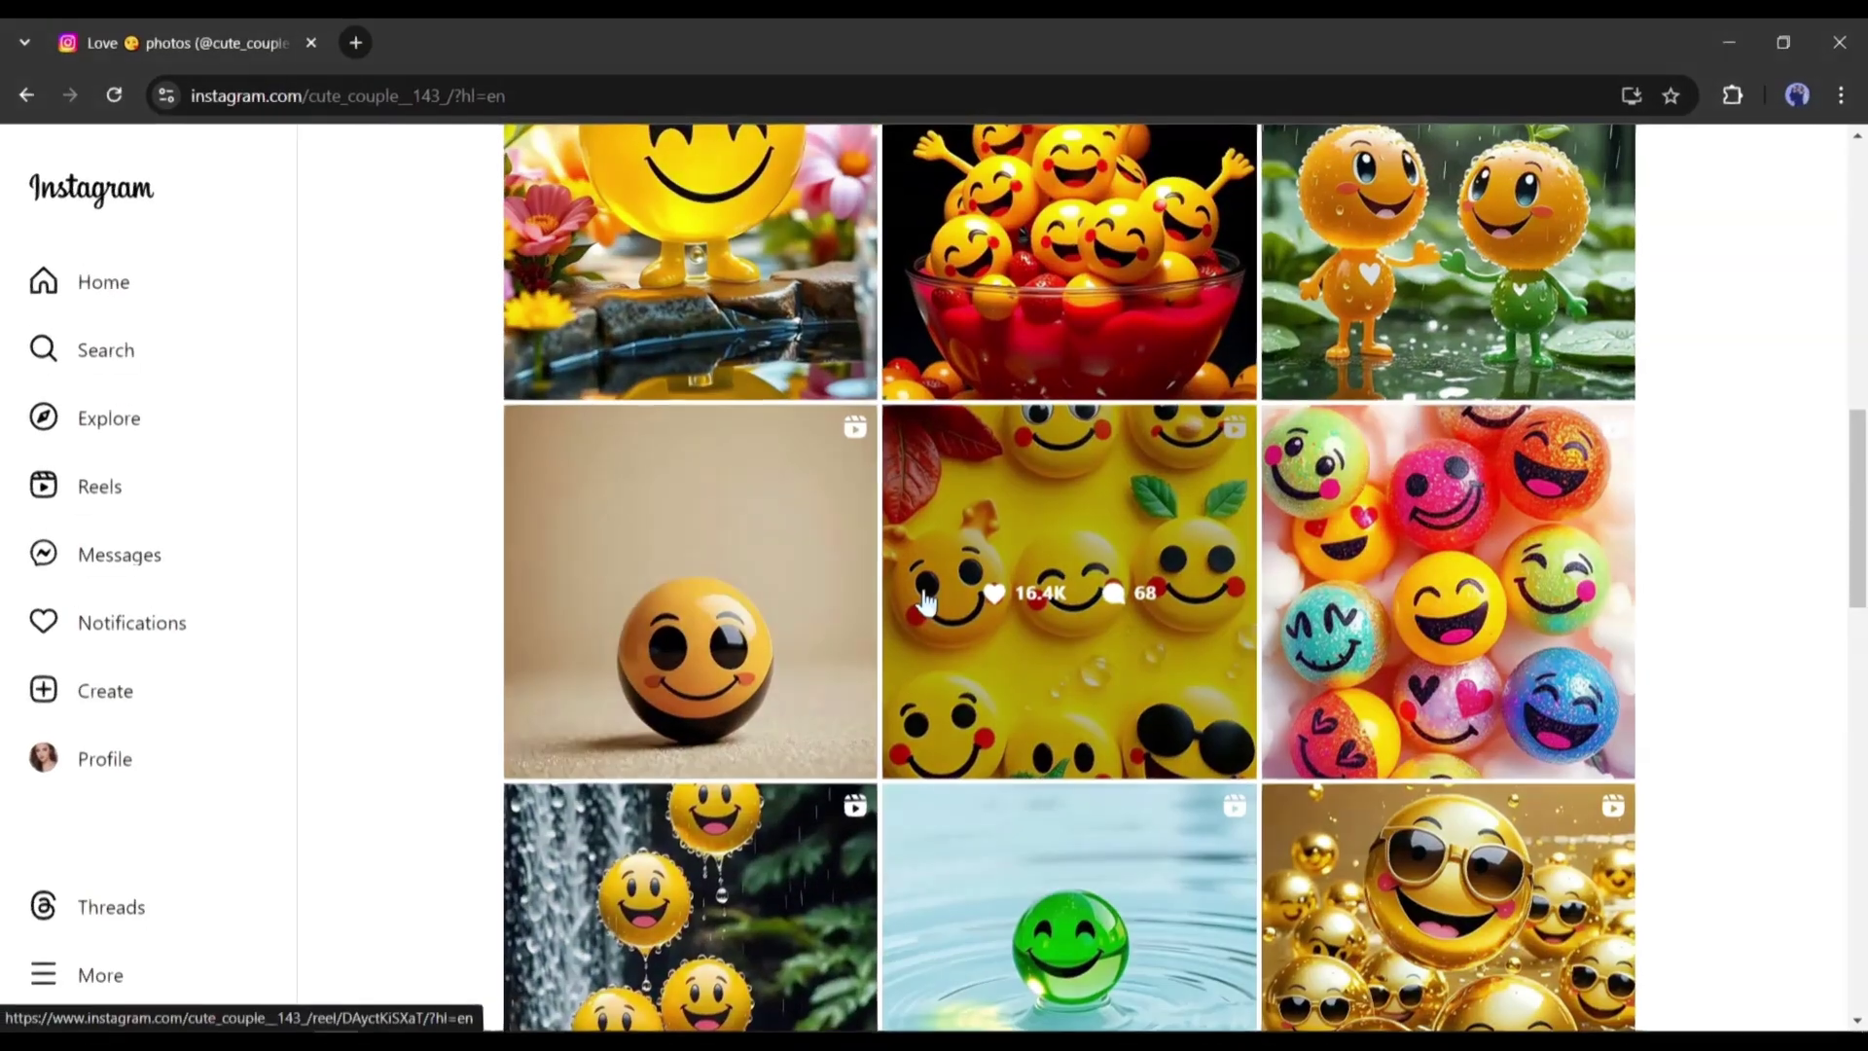
Step: Open one of the smiley-figure posts from the Instagram profile grid
scroll(925, 602, "down", 1)
scroll(1528, 419, "up", 2)
left_click(1523, 424)
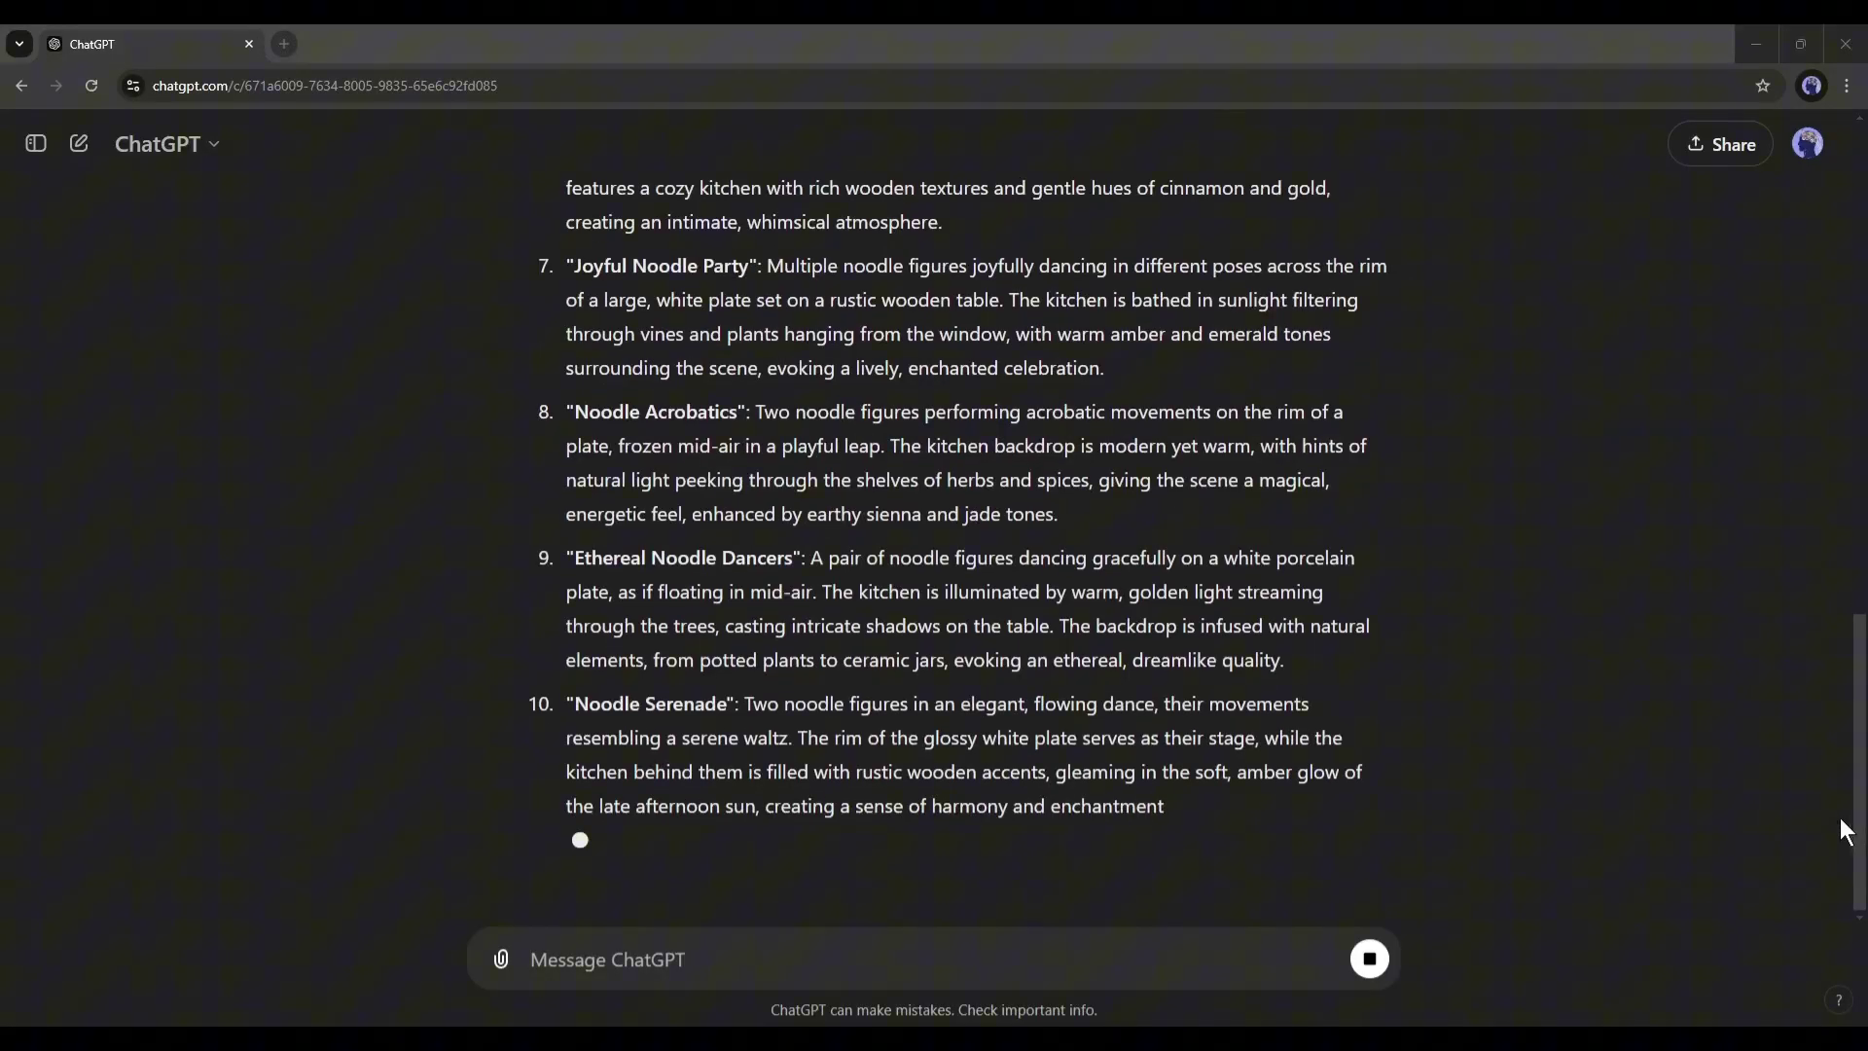
Step: Write a ChatGPT request for image prompts of Dancing Noodles figures
scroll(1388, 913, "up", 15)
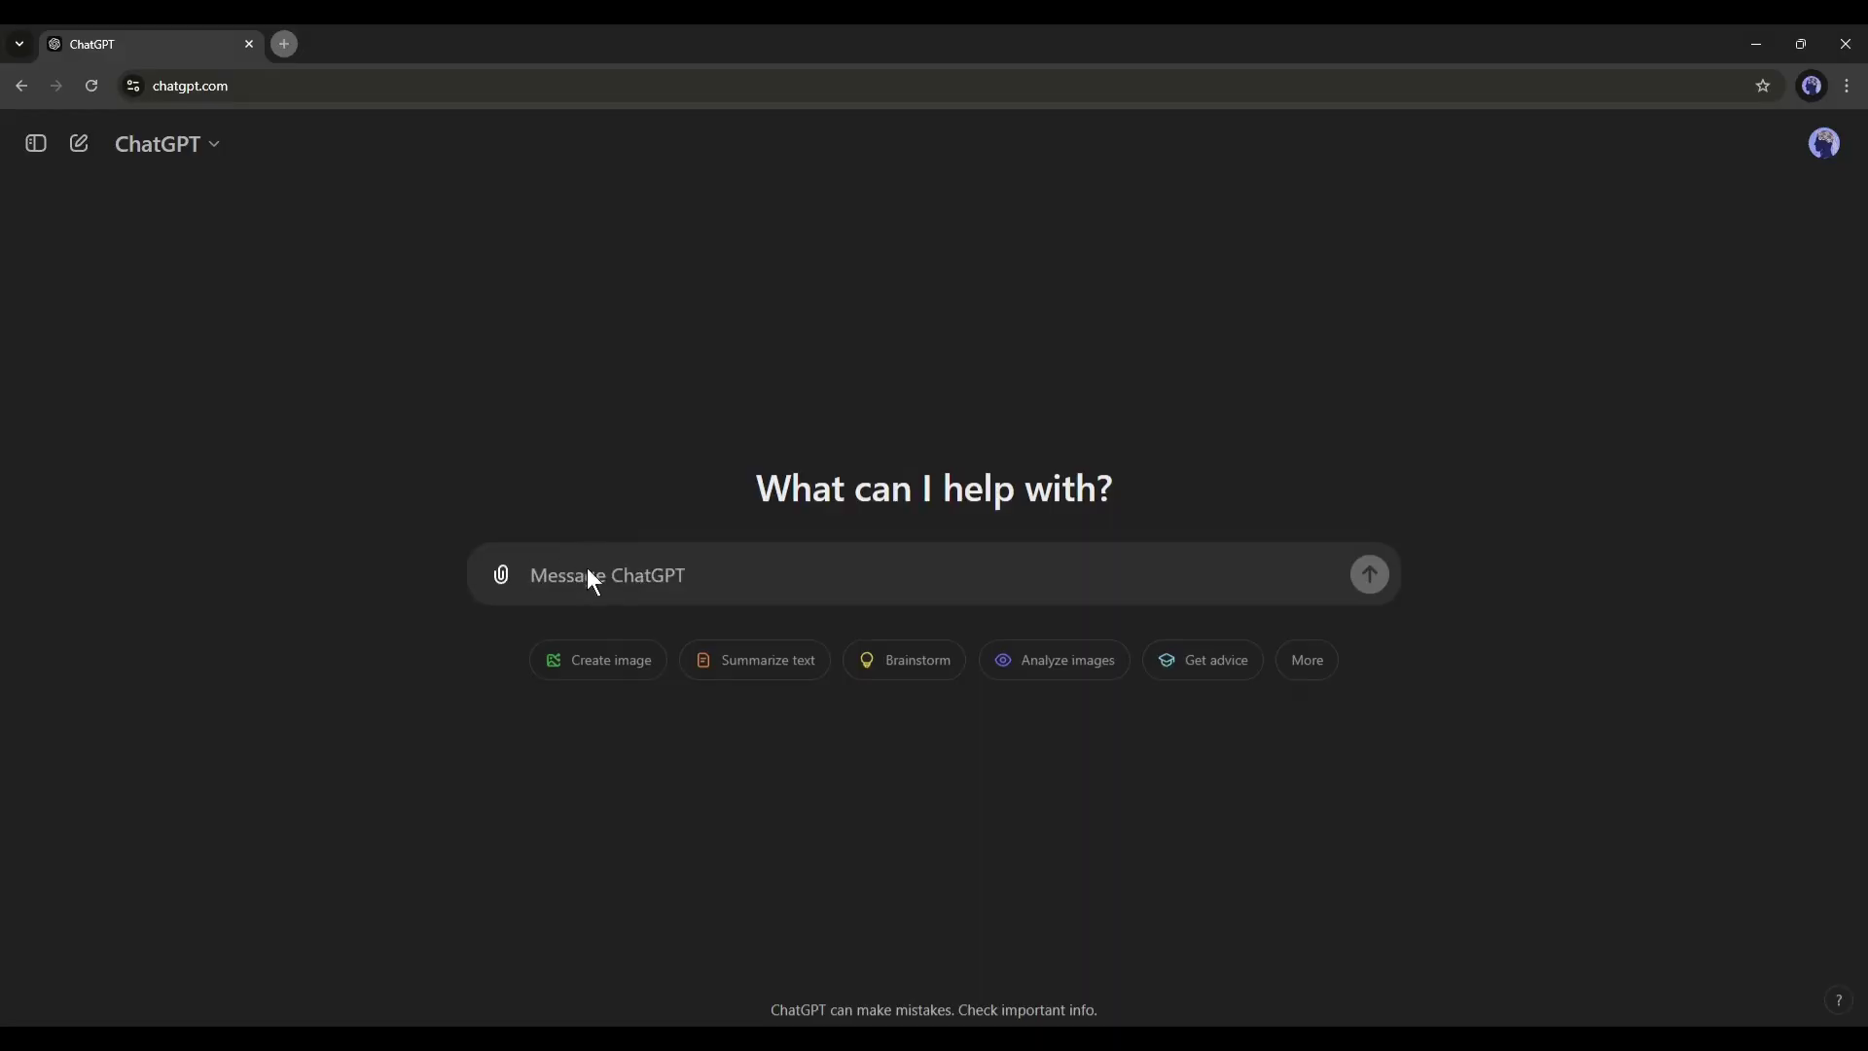
type("C")
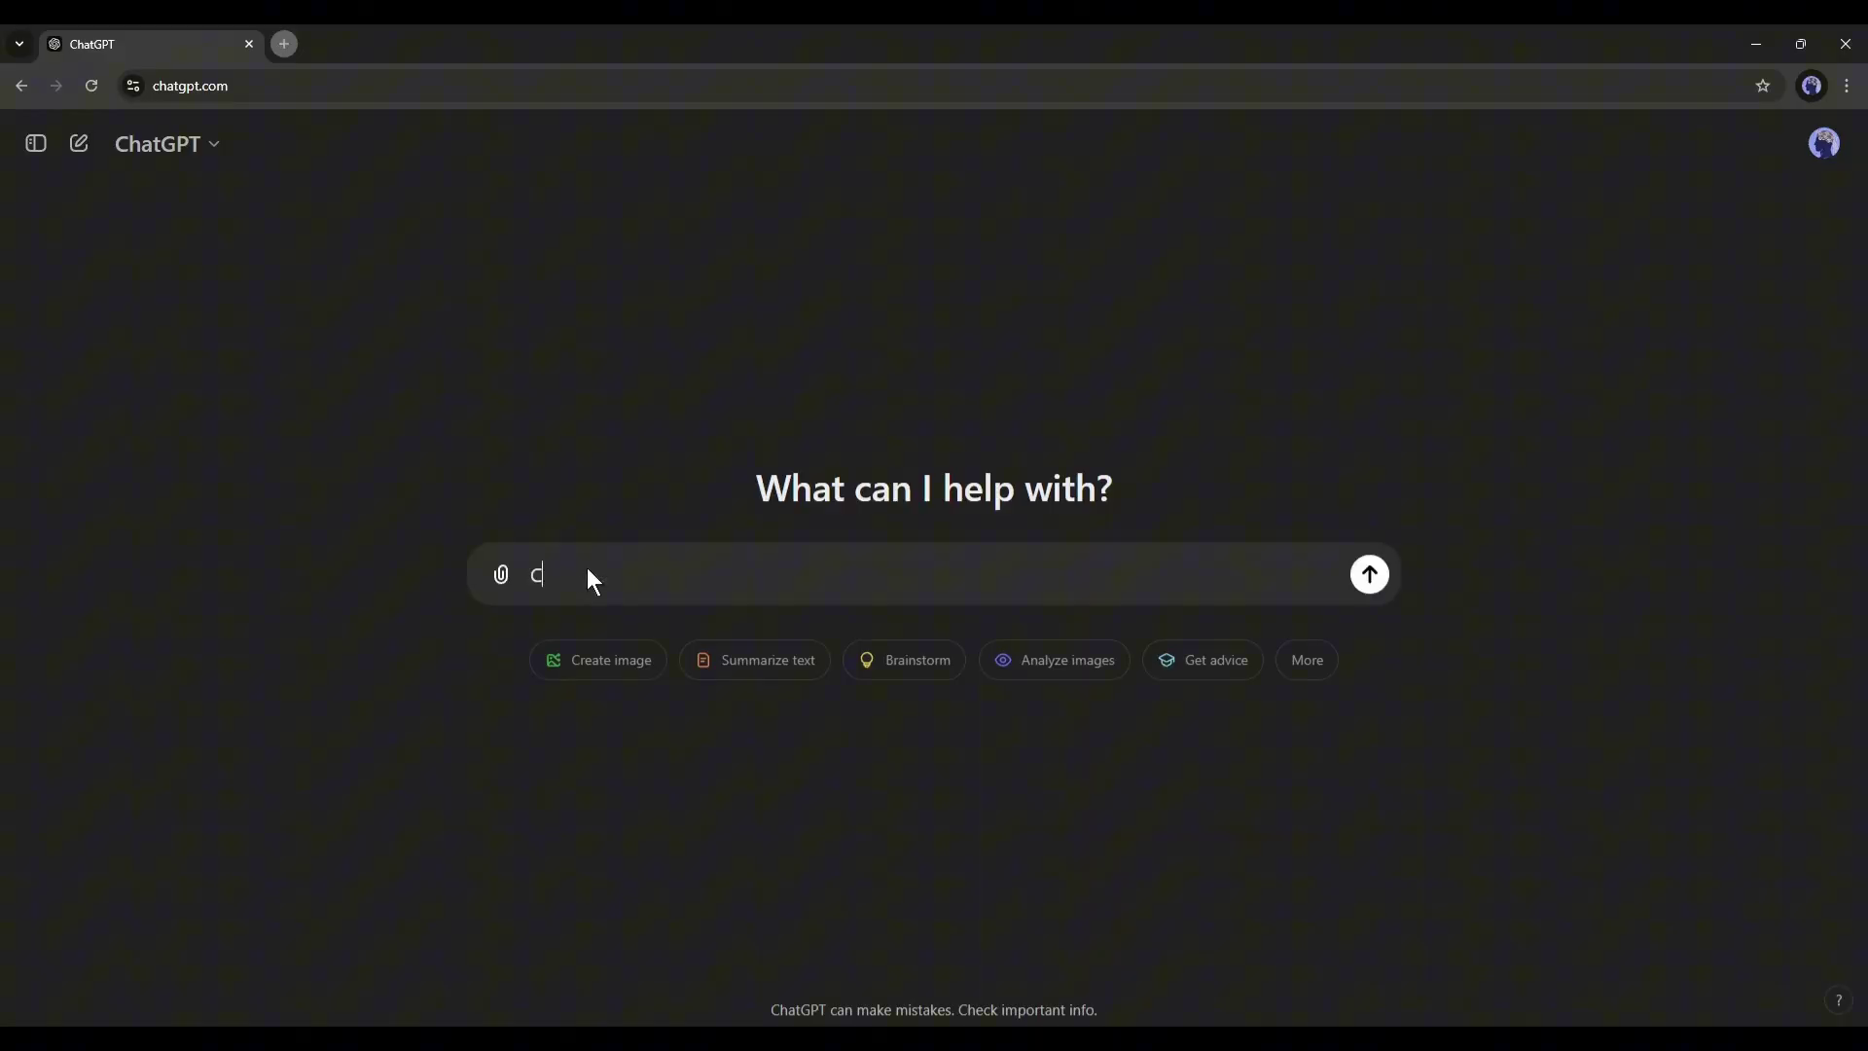
type("an you please write some prompts to")
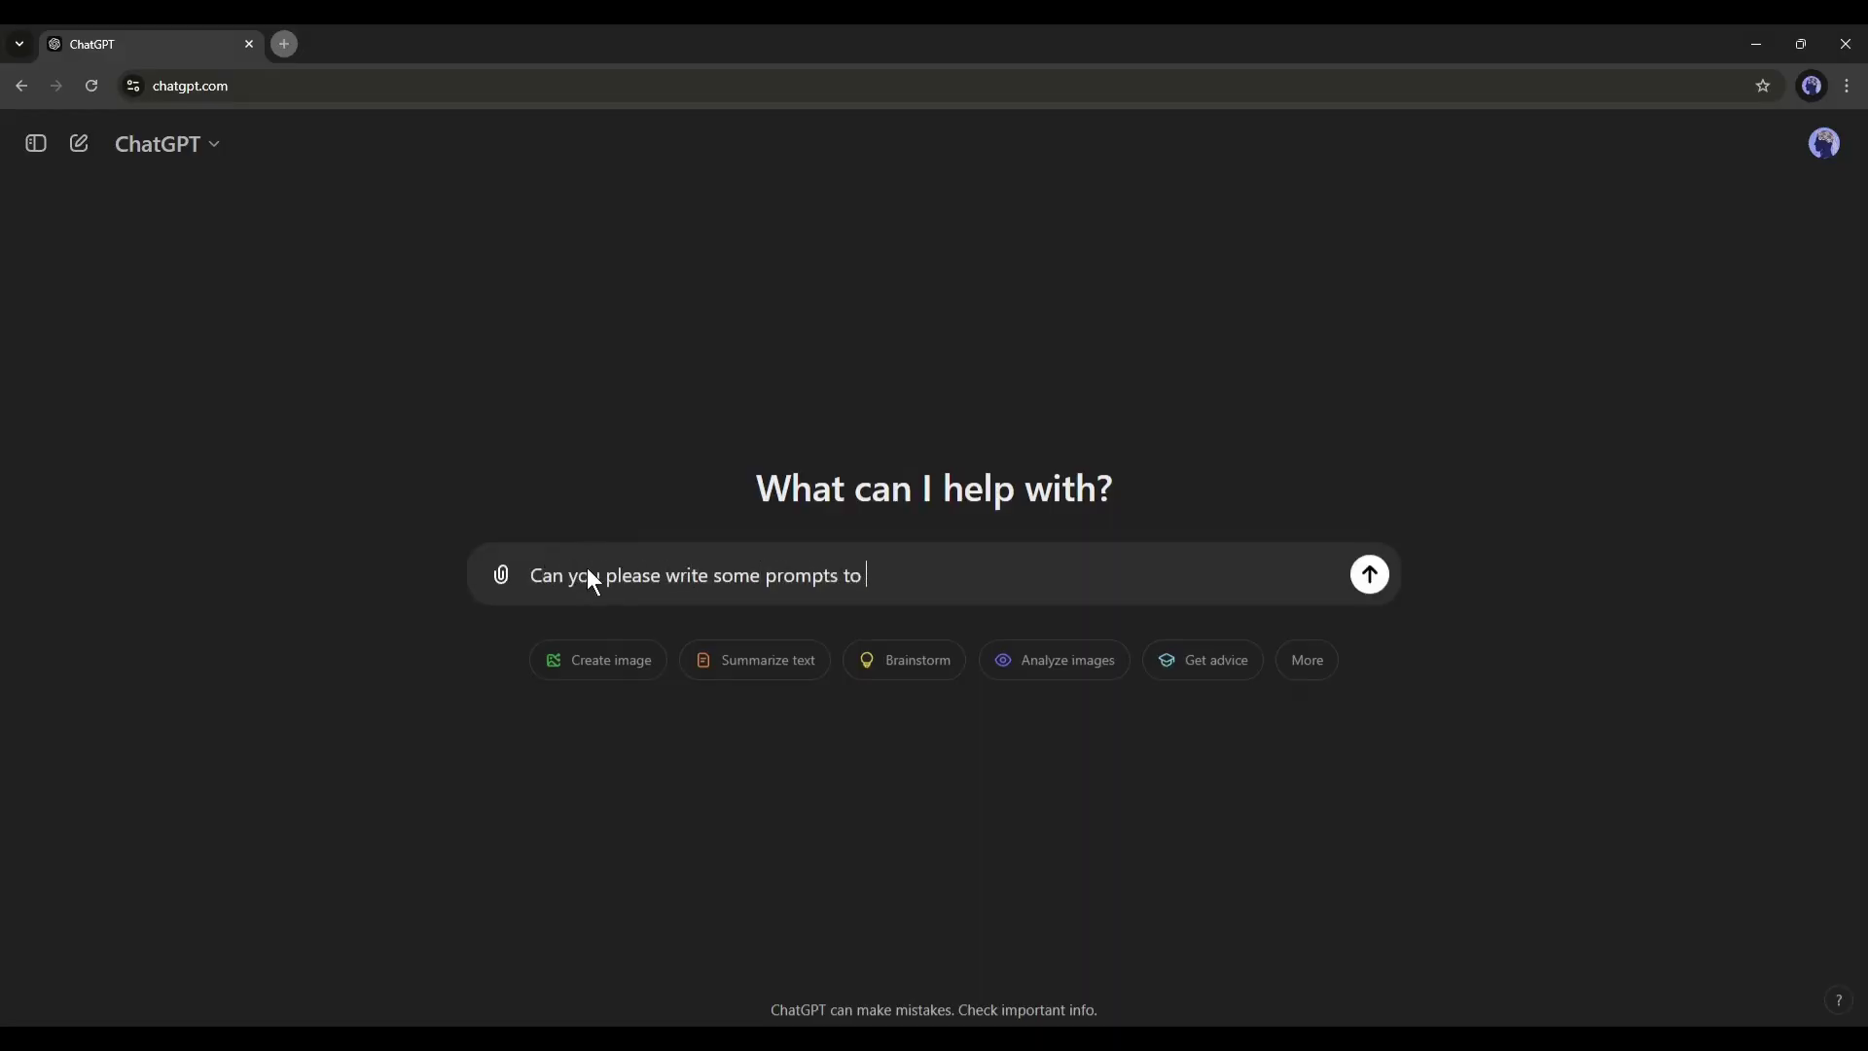
type(" generate images of Dancing Noodles figure with AI image generator for me? The prompt should be like thg")
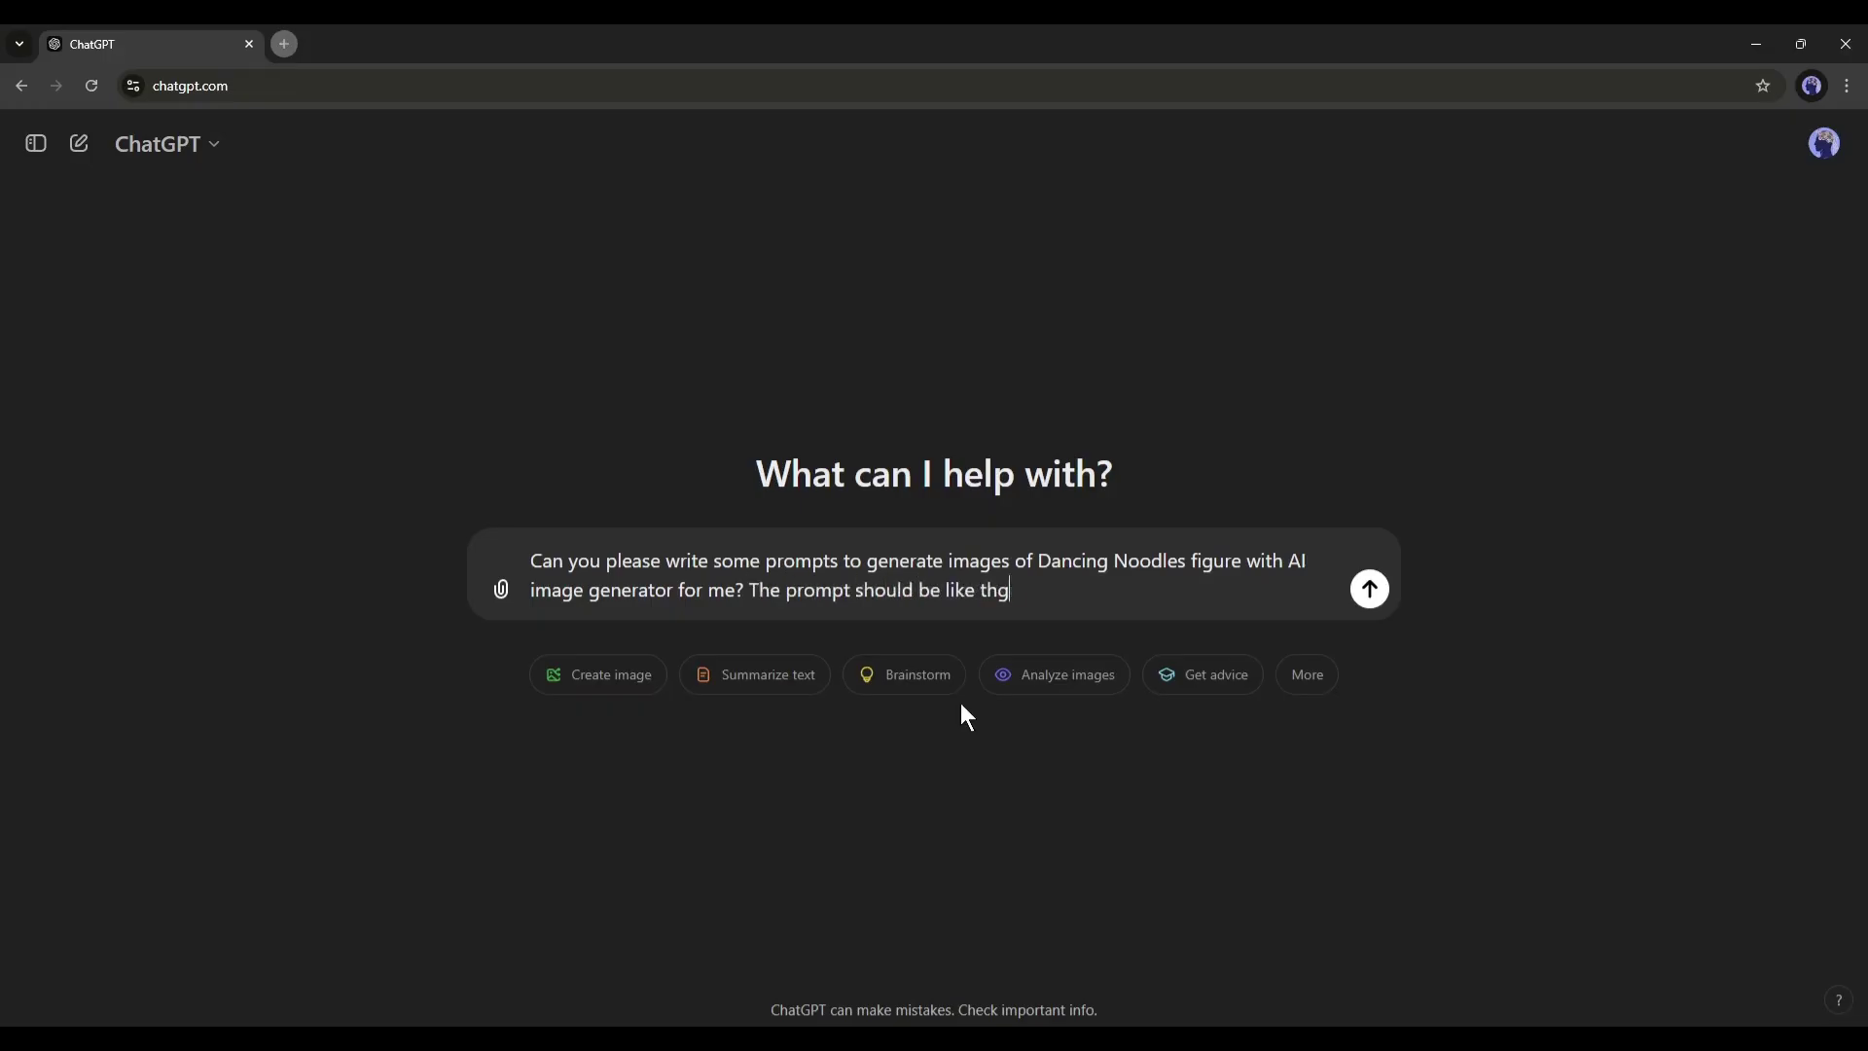
key("BackSpace")
Step: Add the example whimsical noodle-figure prompt from Notepad to the message and send it
key("alt+Tab")
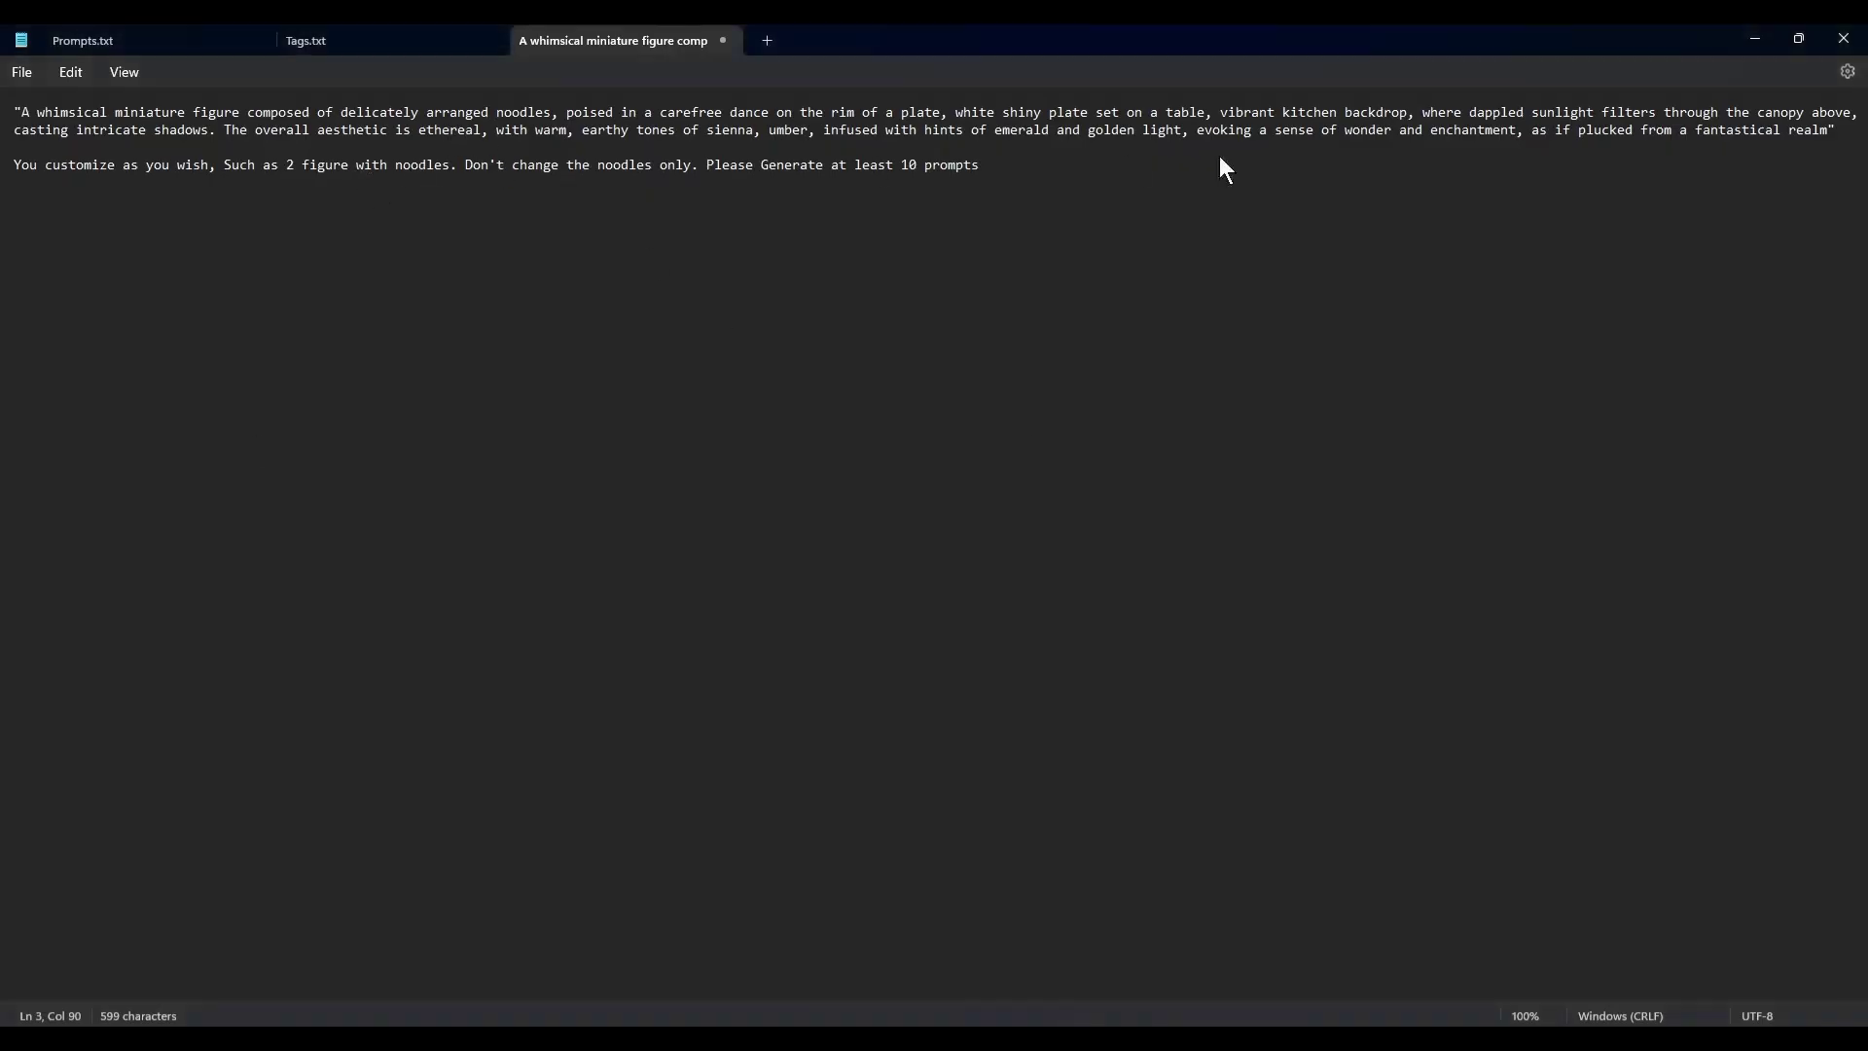
left_click_drag(1013, 167, 38, 112)
key("ctrl+c")
key("alt+Tab")
key("ctrl+v")
key("Return")
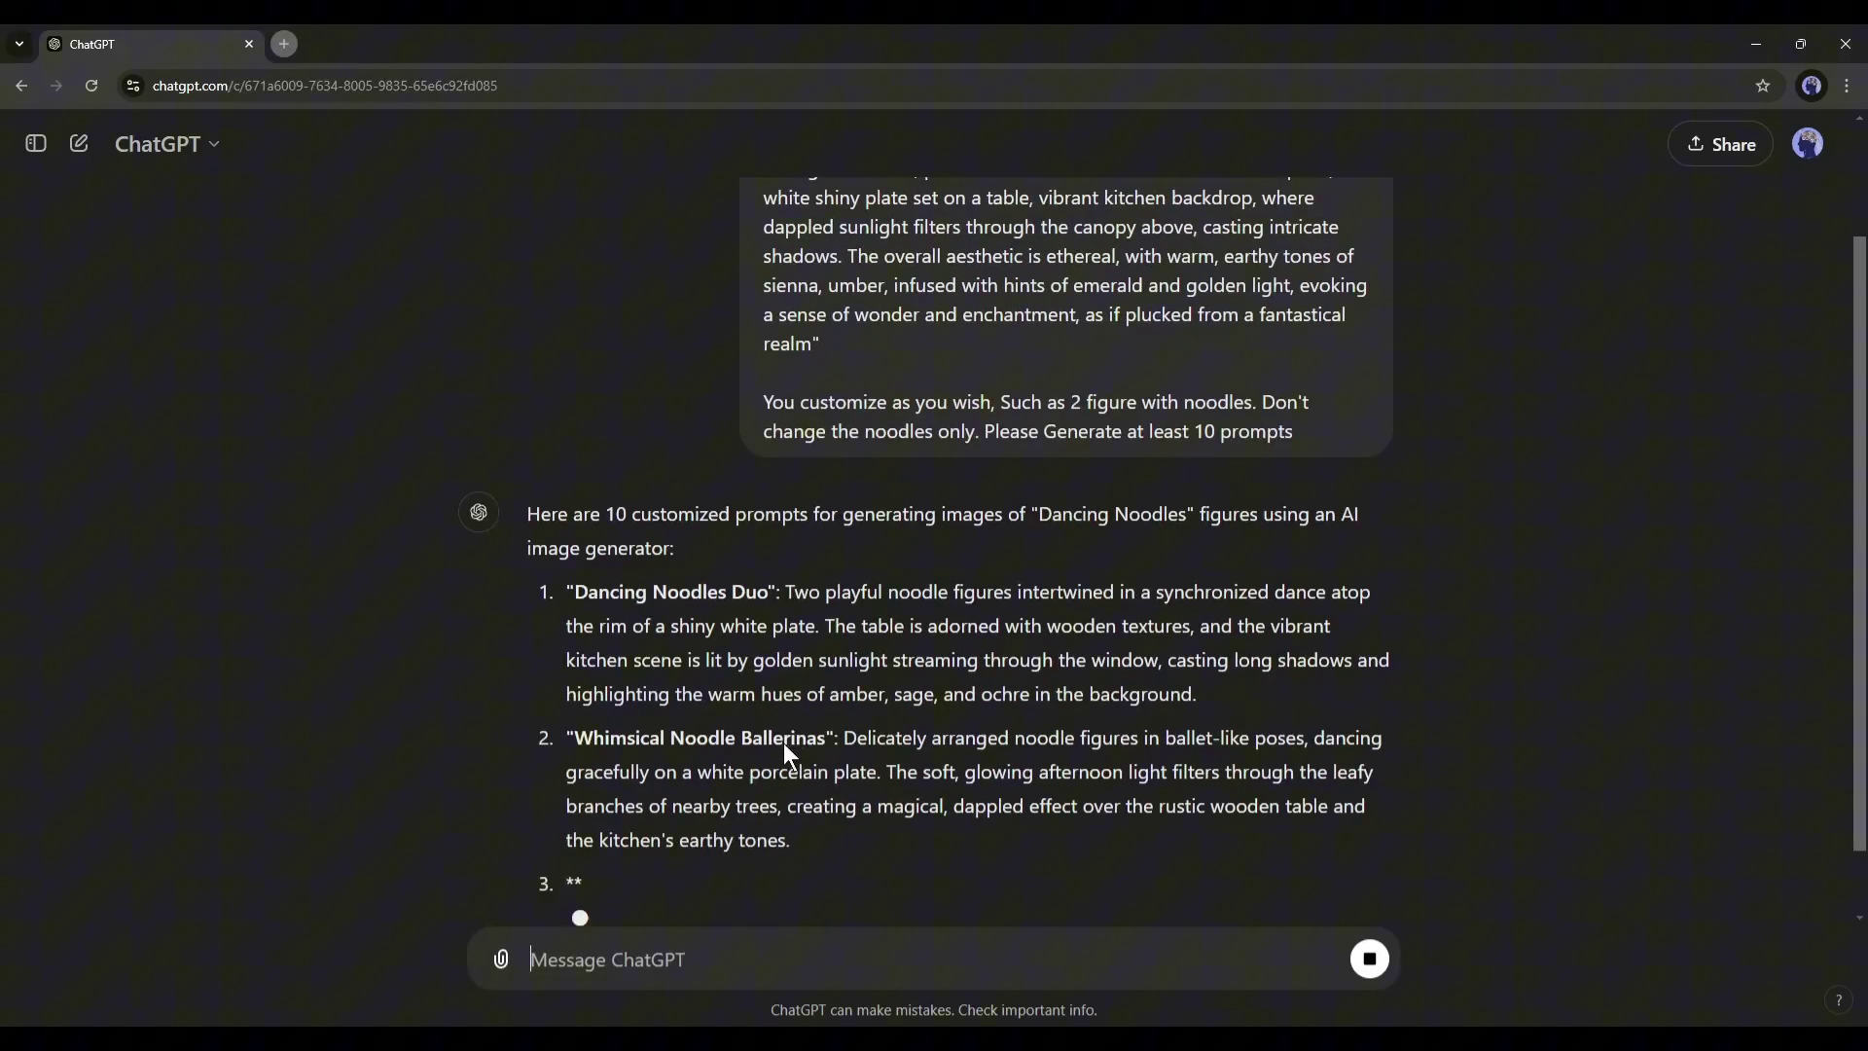
Step: Read through ChatGPT's ten Dancing Noodles prompts, ending with 'Noodle Serenade'
scroll(944, 694, "down", 7)
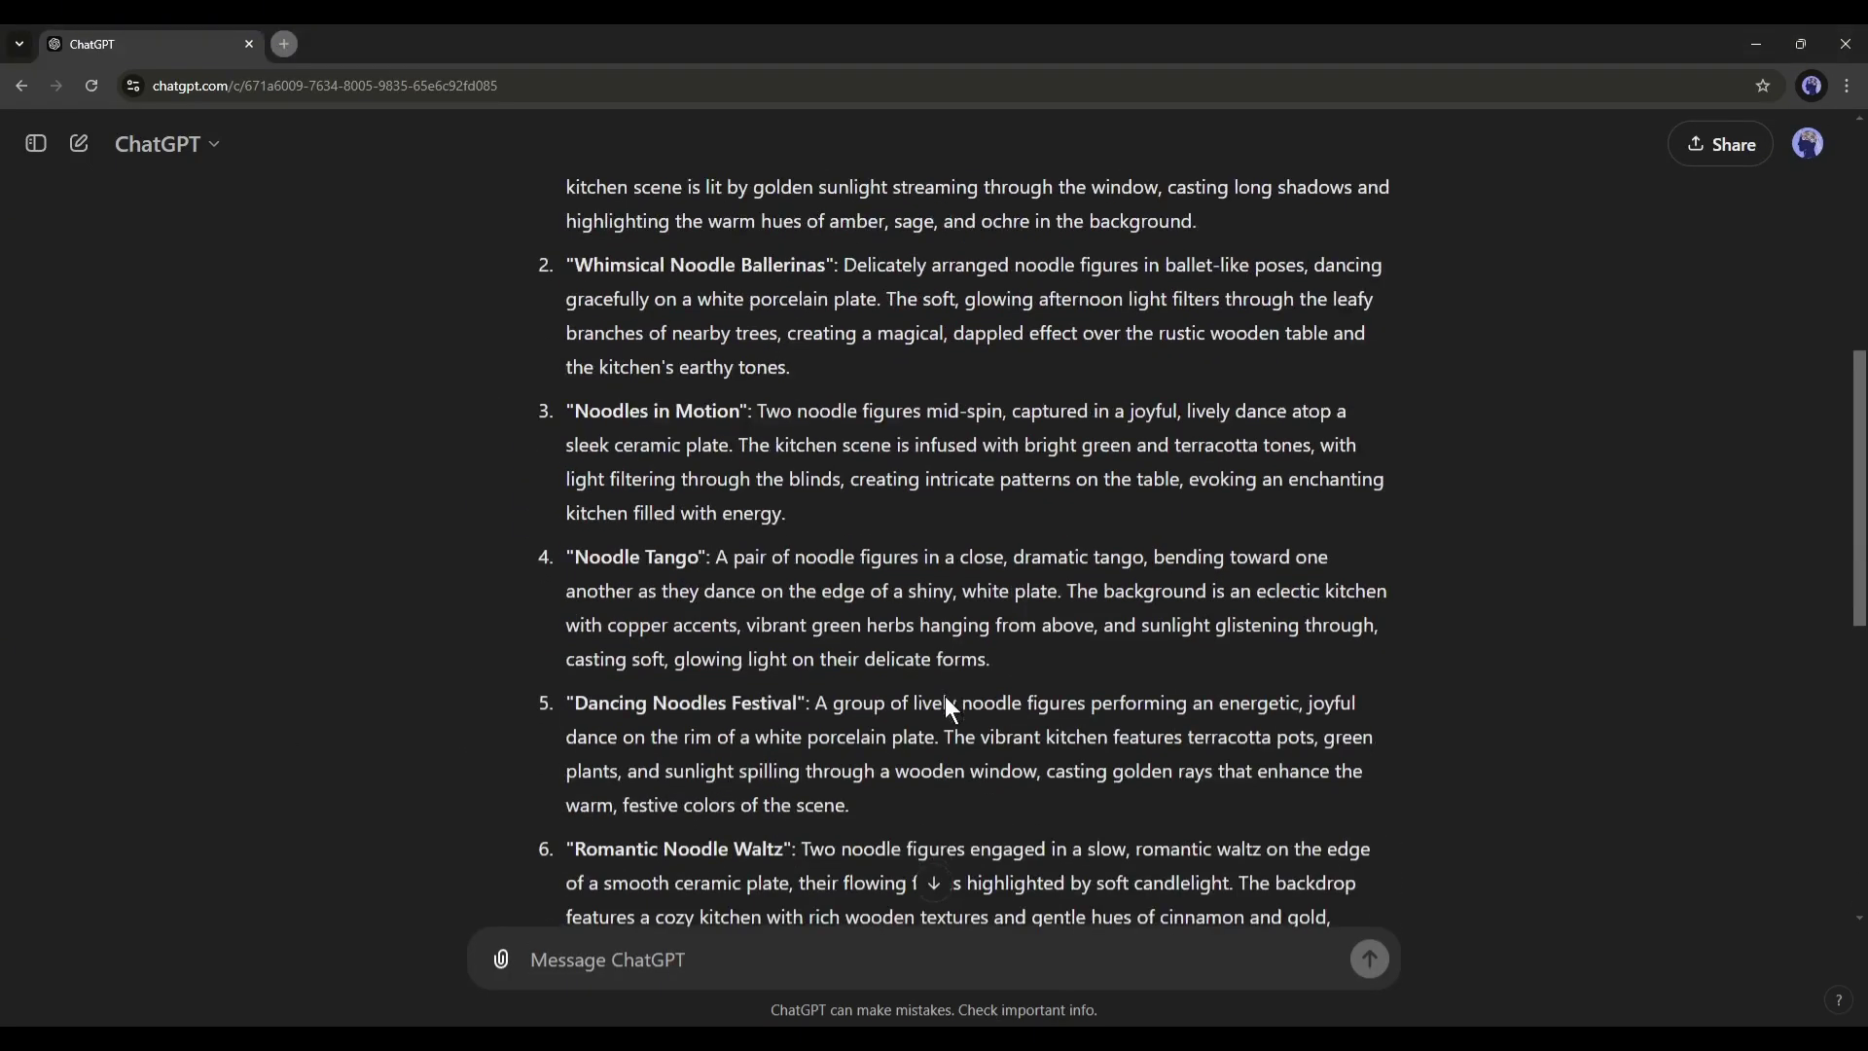
scroll(944, 663, "down", 4)
scroll(820, 681, "up", 6)
scroll(875, 672, "up", 4)
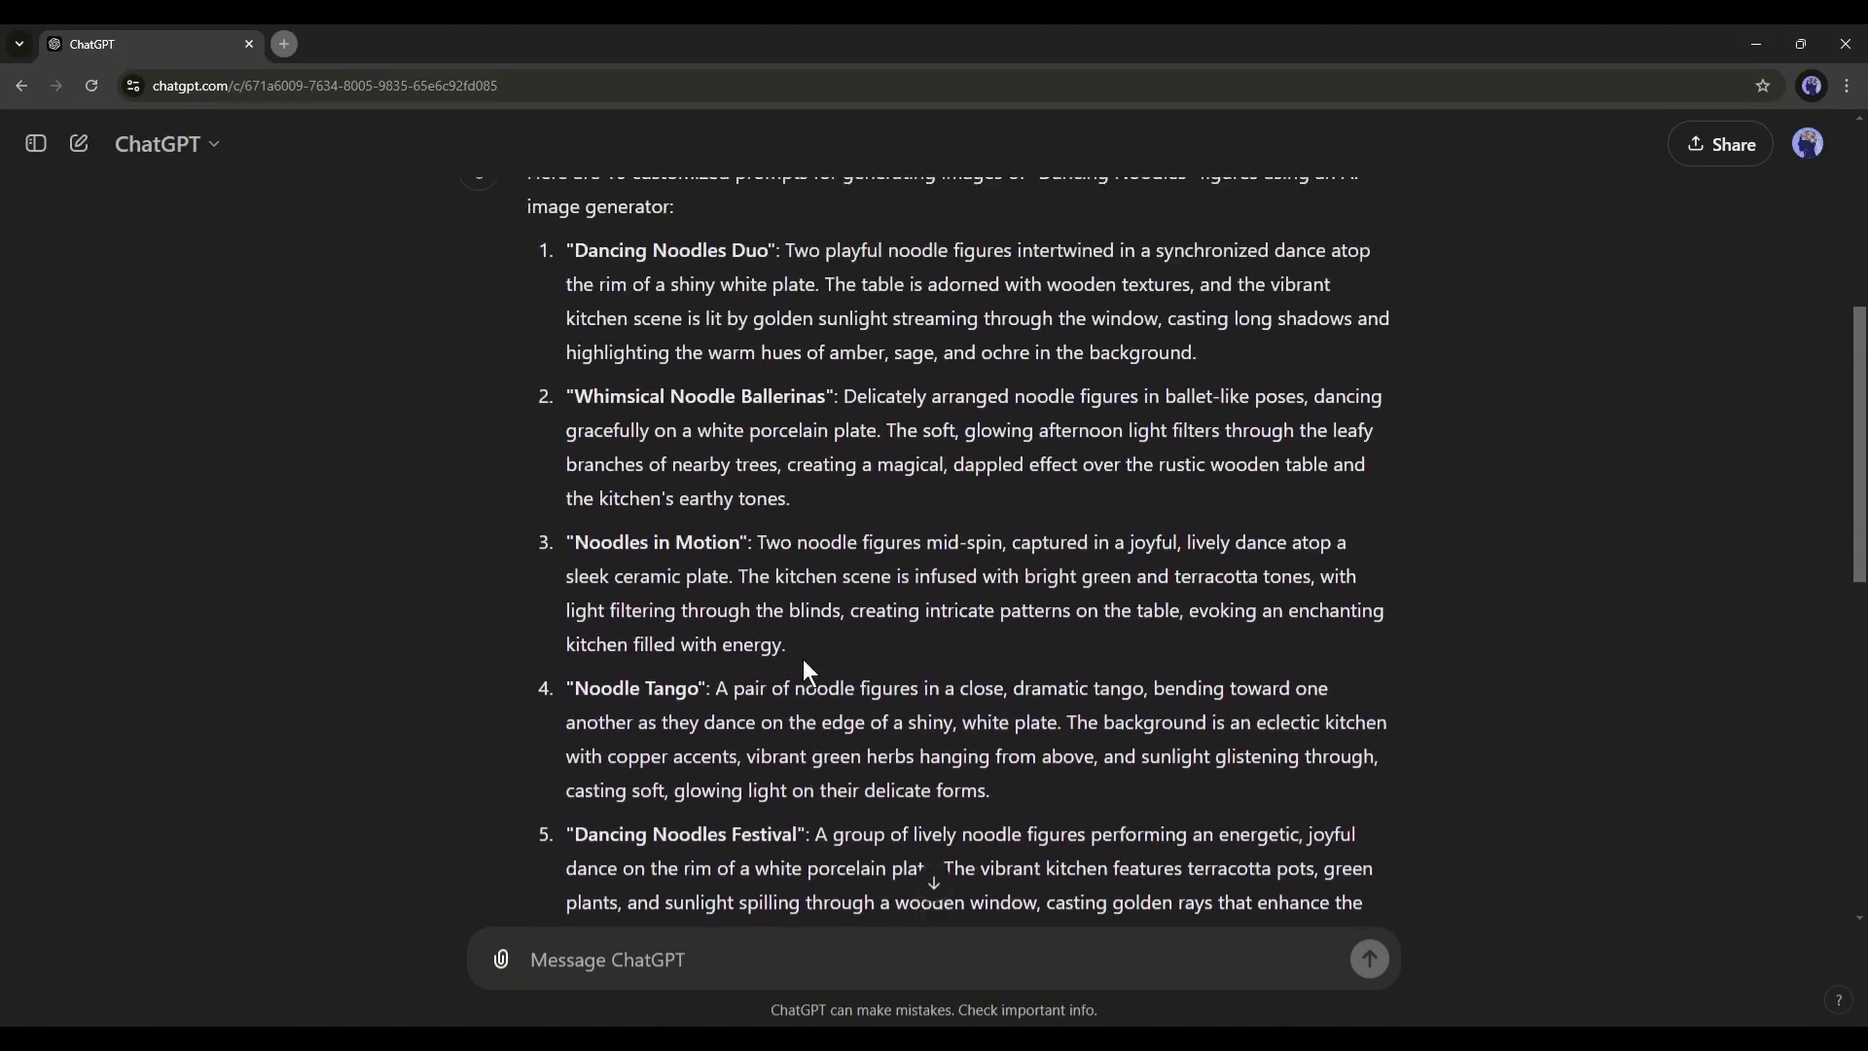
scroll(942, 530, "down", 10)
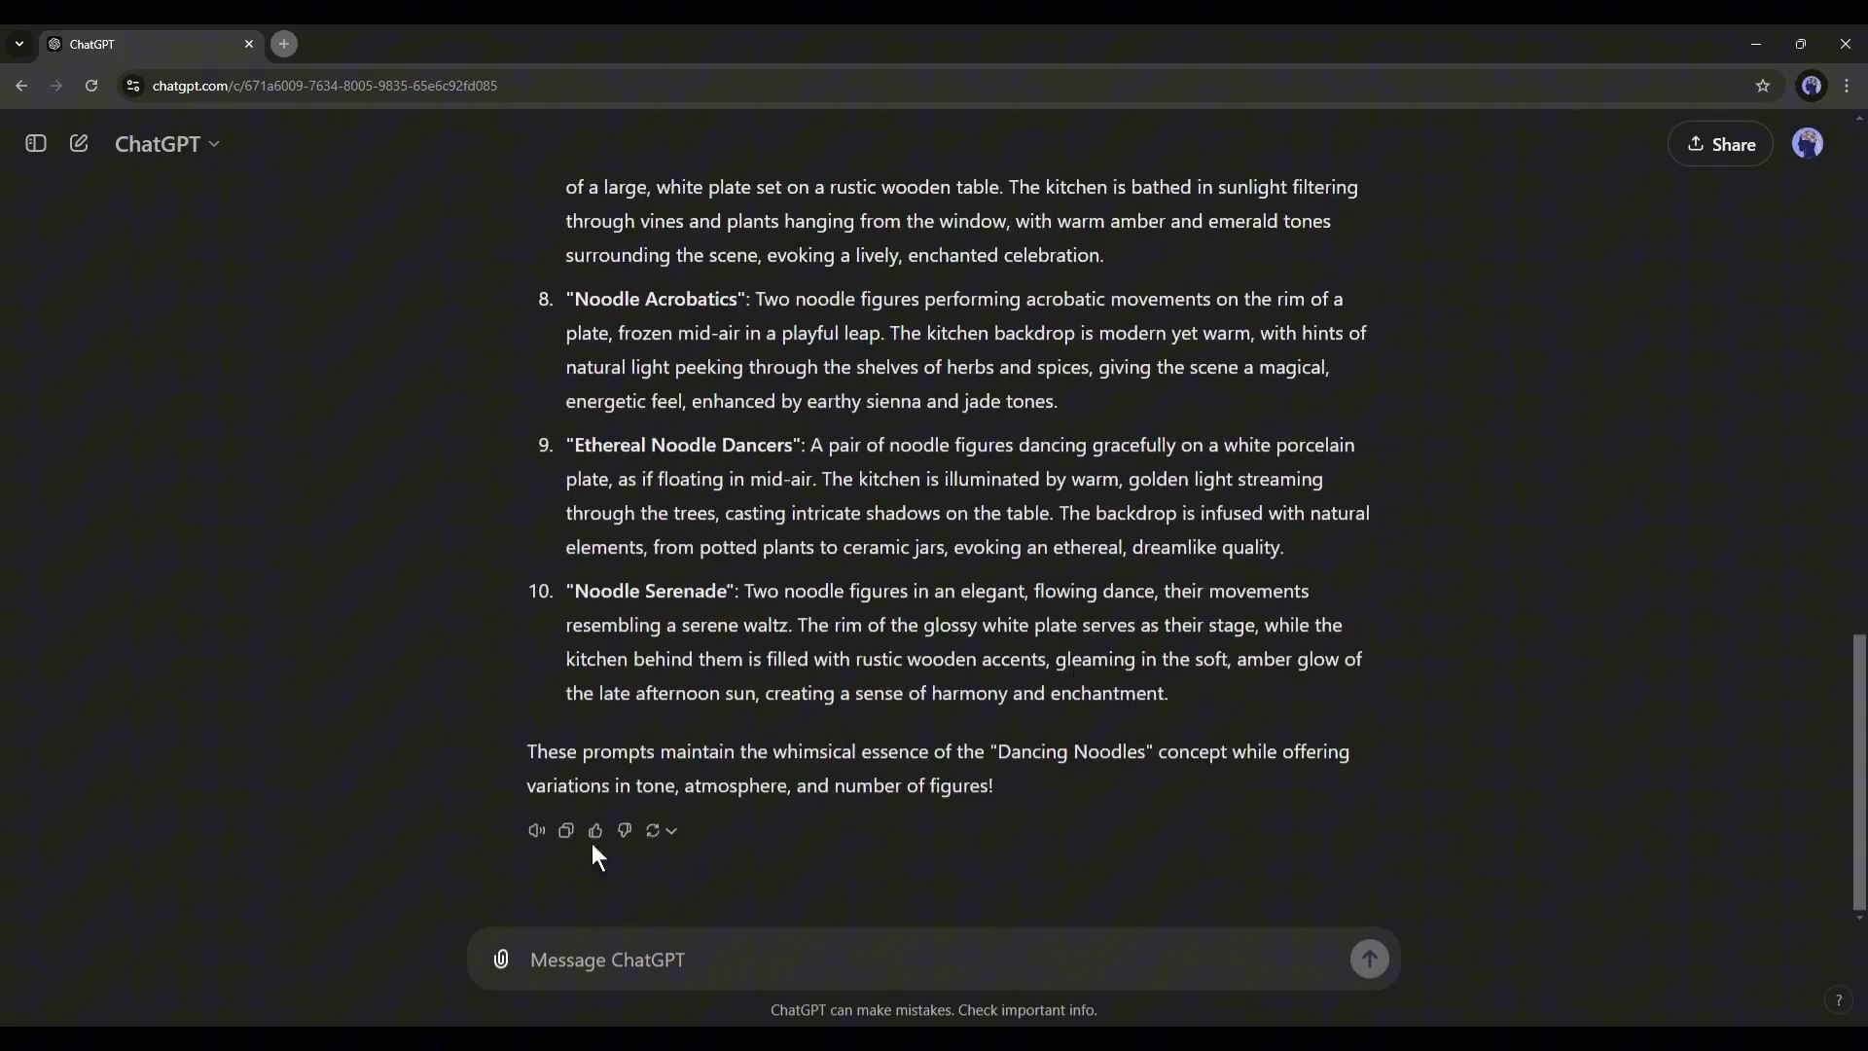
Step: Ask ChatGPT to 'Generate 10 more prompts'
left_click(720, 948)
type("Gienola")
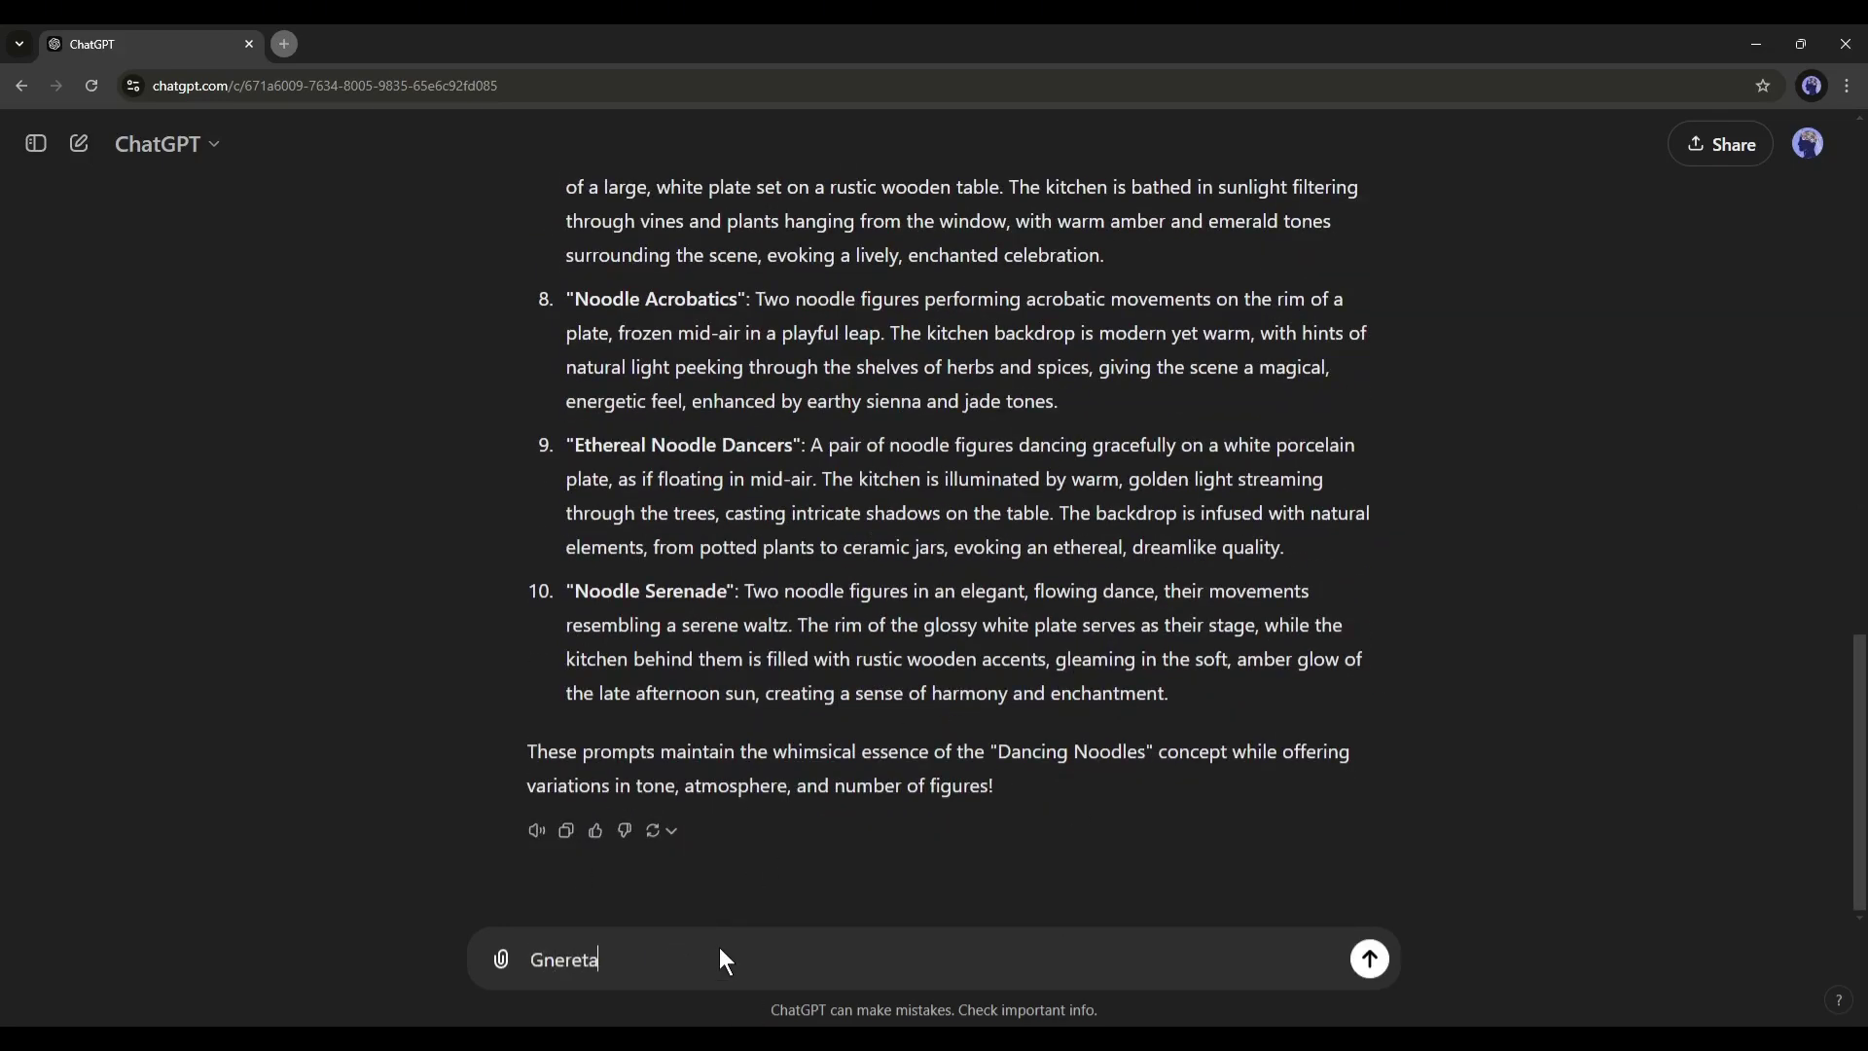
key("BackSpace")
key("BackSpace")
key("BackSpace")
key("BackSpace")
key("BackSpace")
key("BackSpace")
key("BackSpace")
type("Generate 10 more prompts")
key("Return")
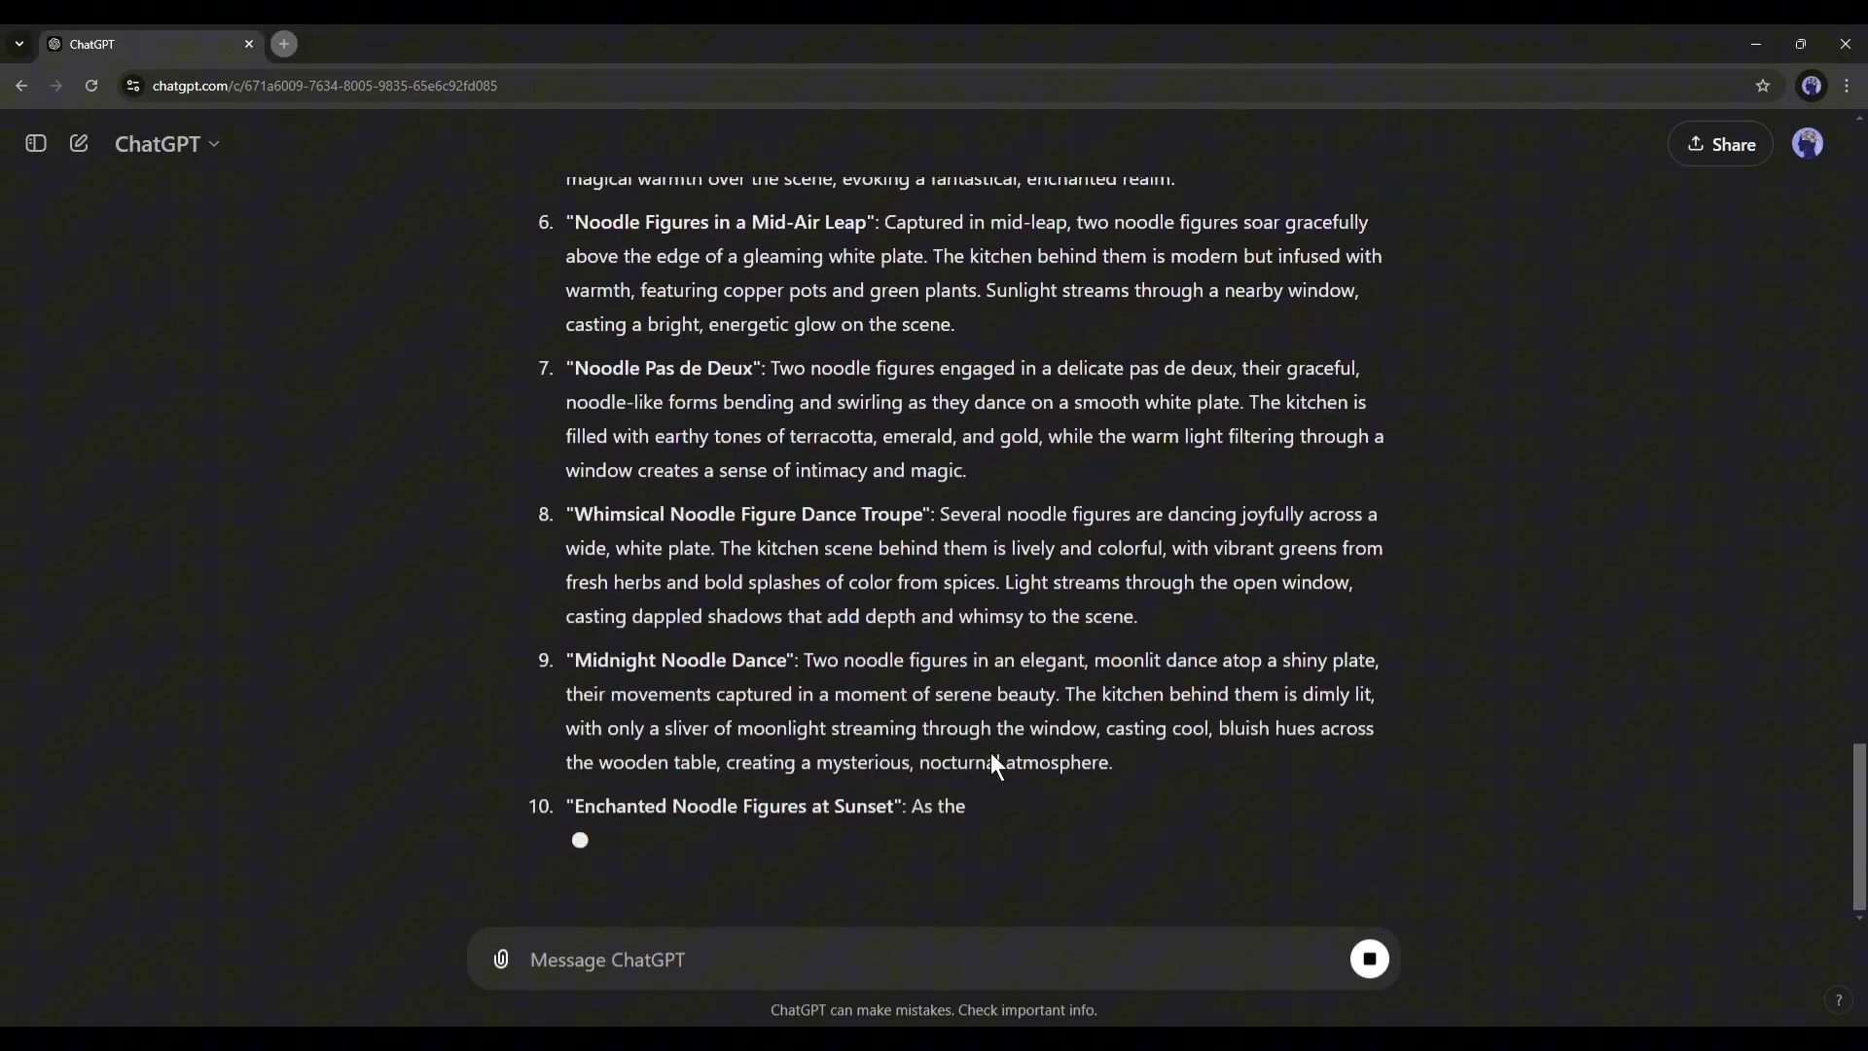
Step: Review the second set of ten Dancing Noodles prompts
scroll(890, 731, "up", 8)
scroll(892, 736, "up", 3)
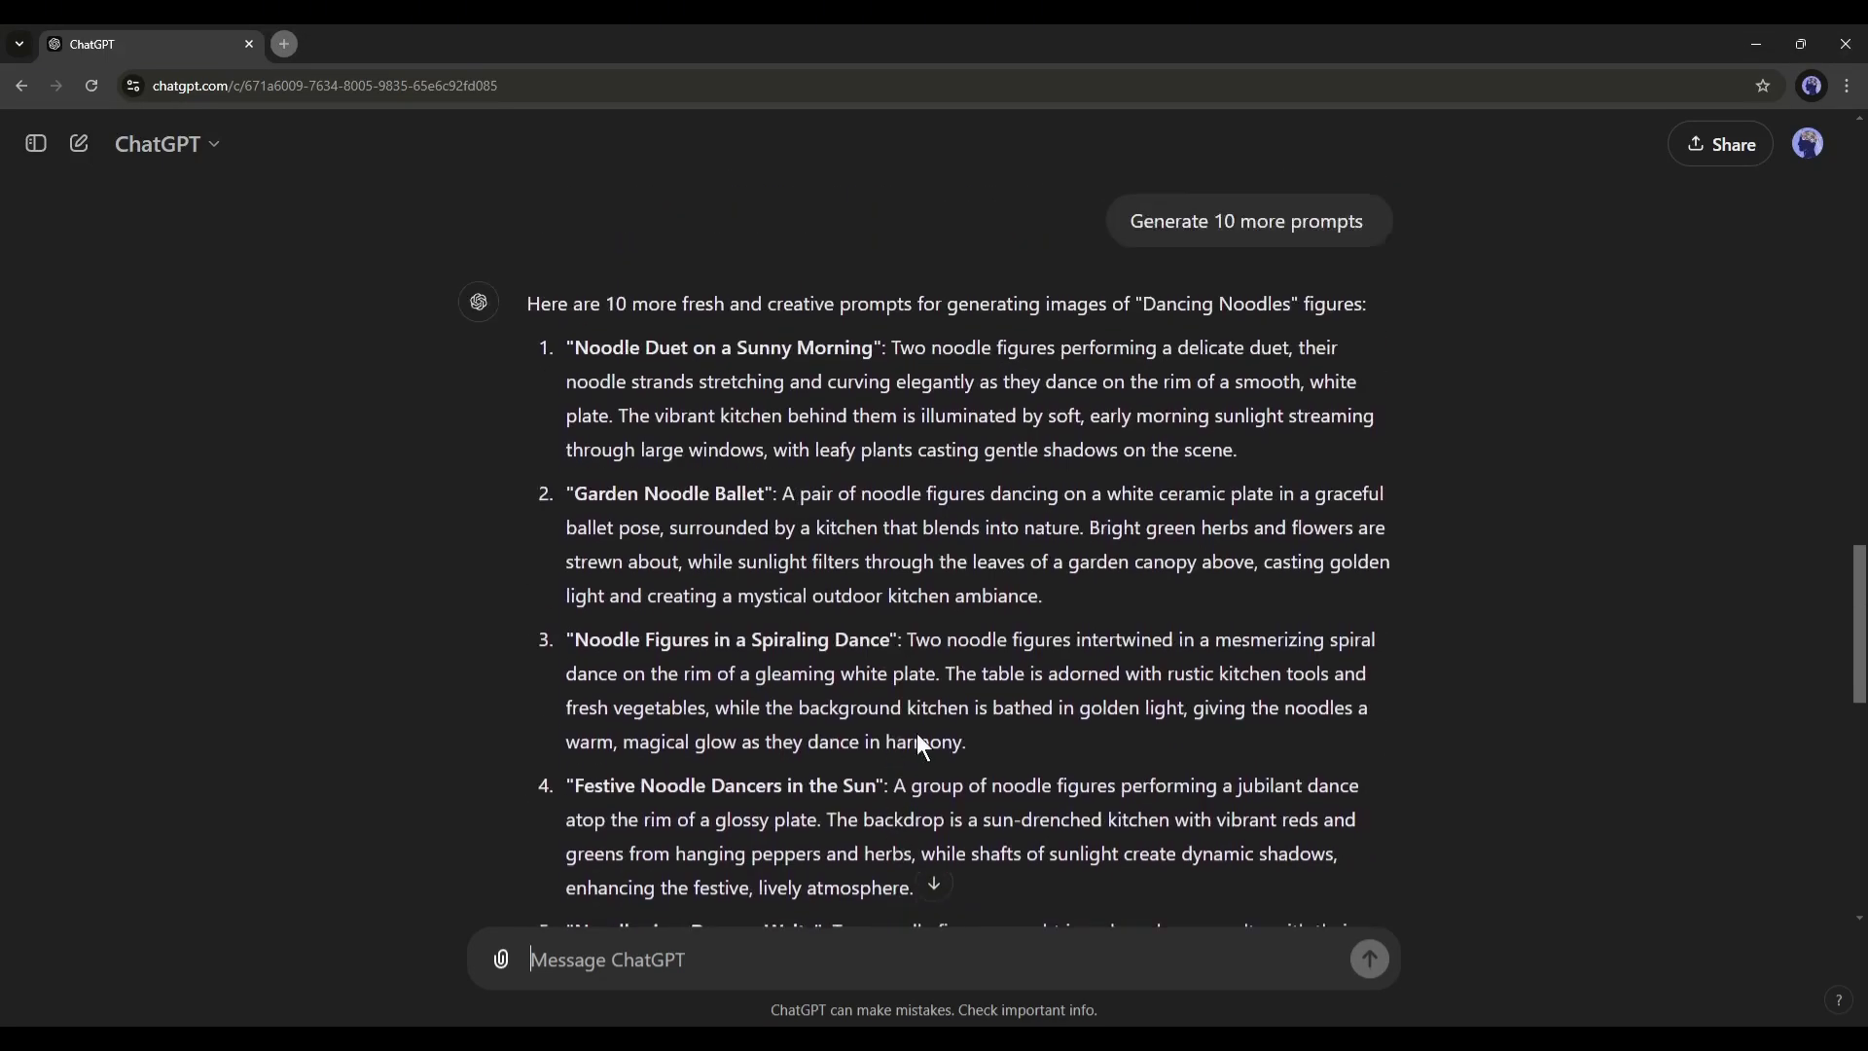
scroll(800, 469, "down", 10)
scroll(800, 469, "up", 15)
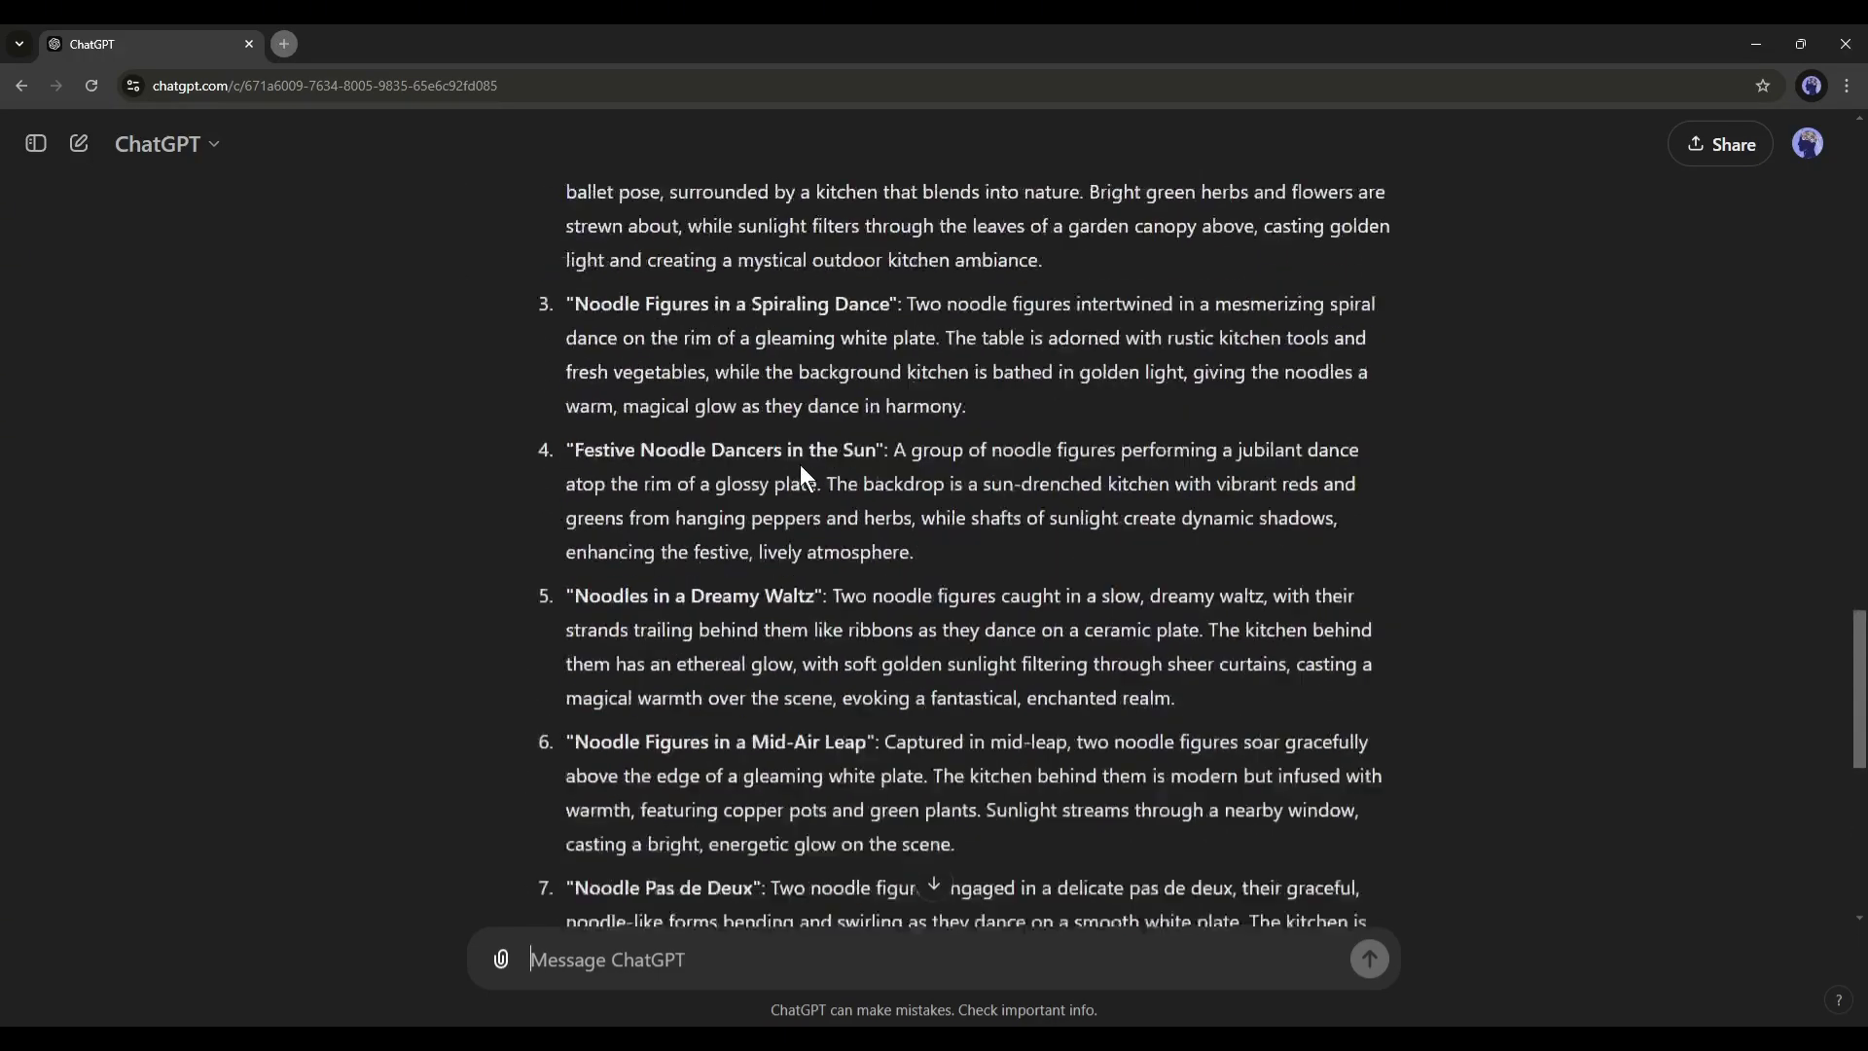
scroll(799, 452, "down", 5)
scroll(800, 453, "down", 20)
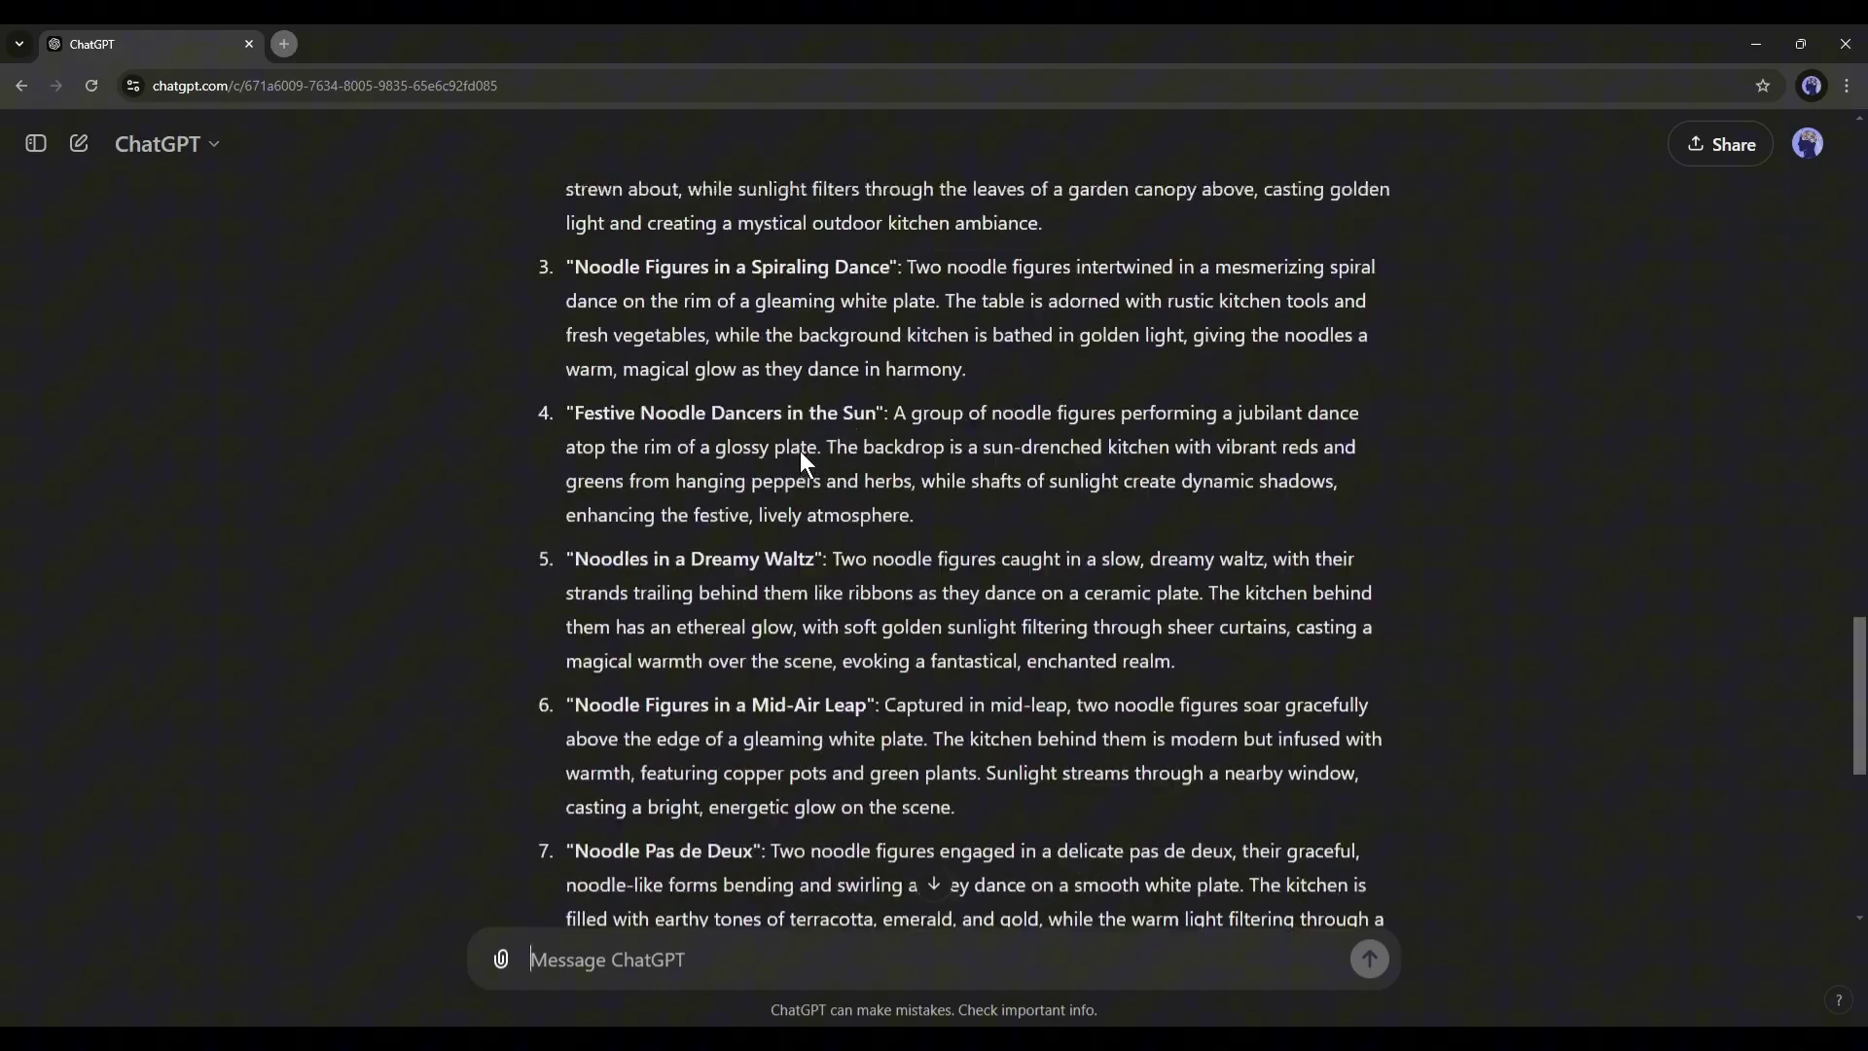
scroll(801, 451, "up", 15)
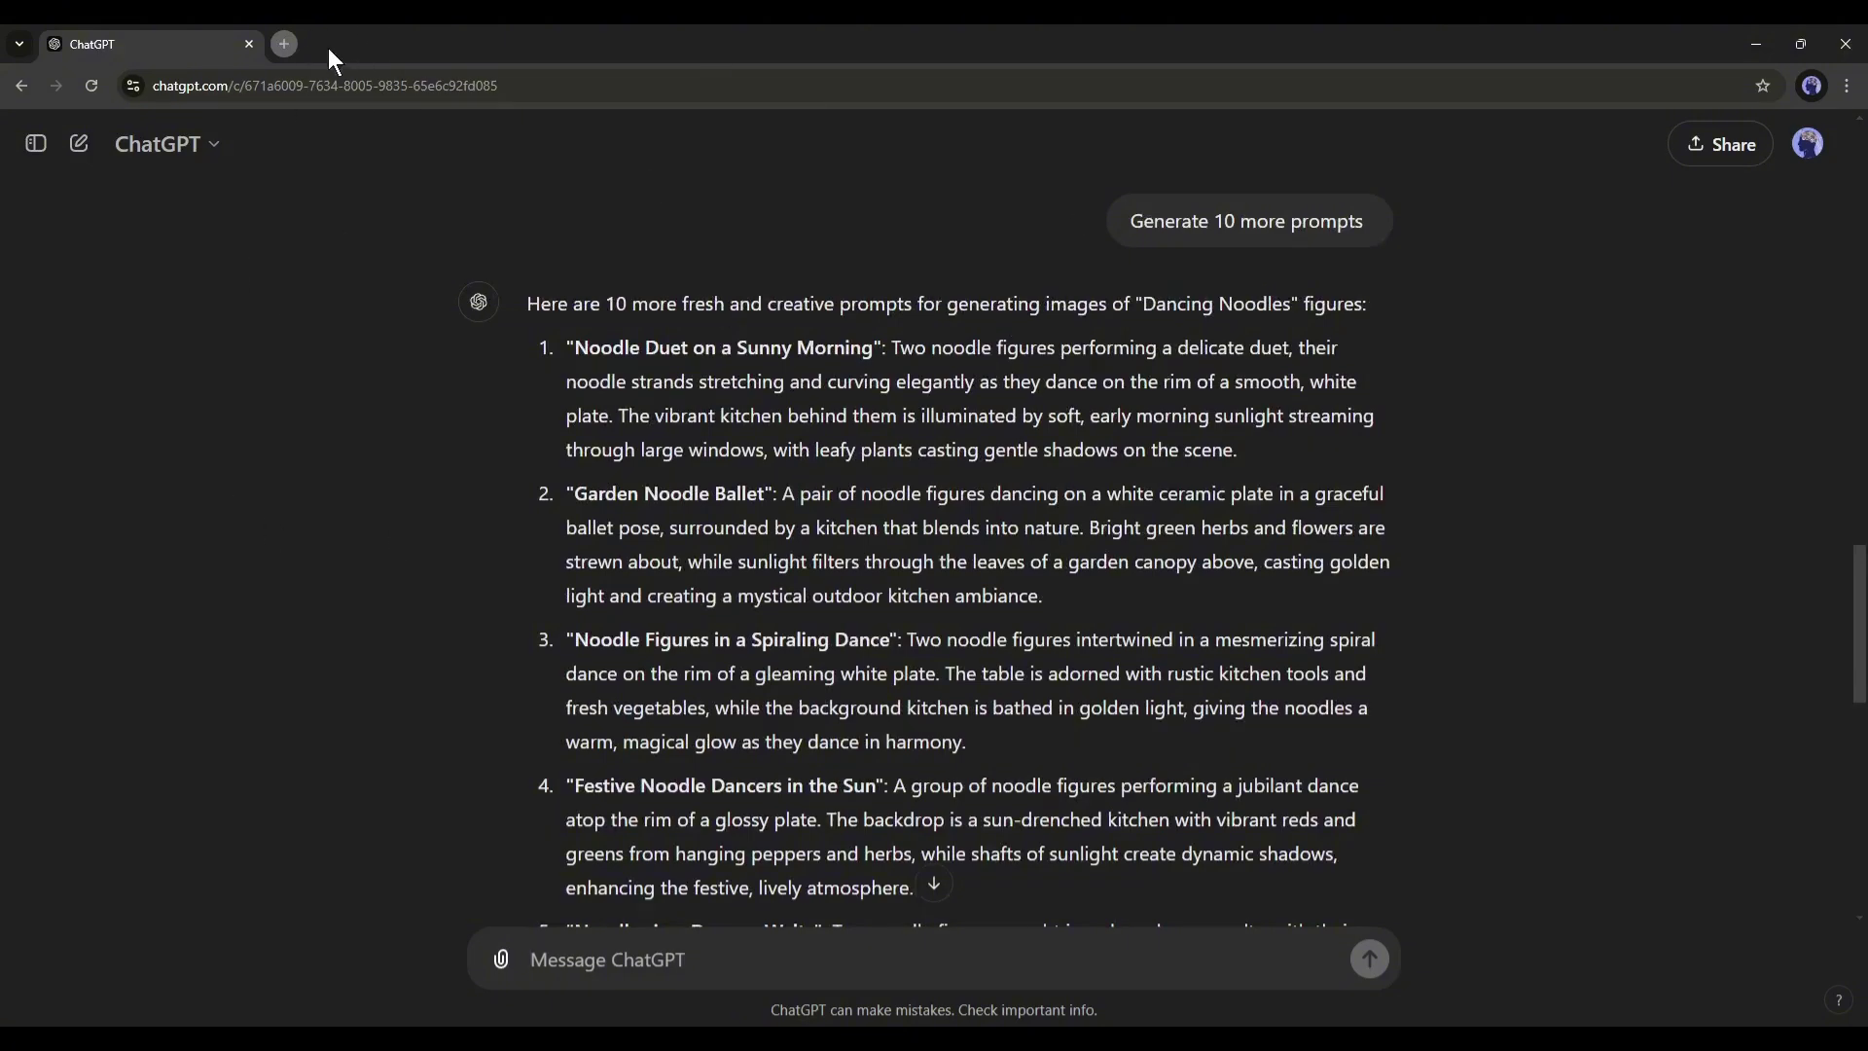
Step: Open tensor.art in a new browser tab and browse its homepage
left_click(288, 35)
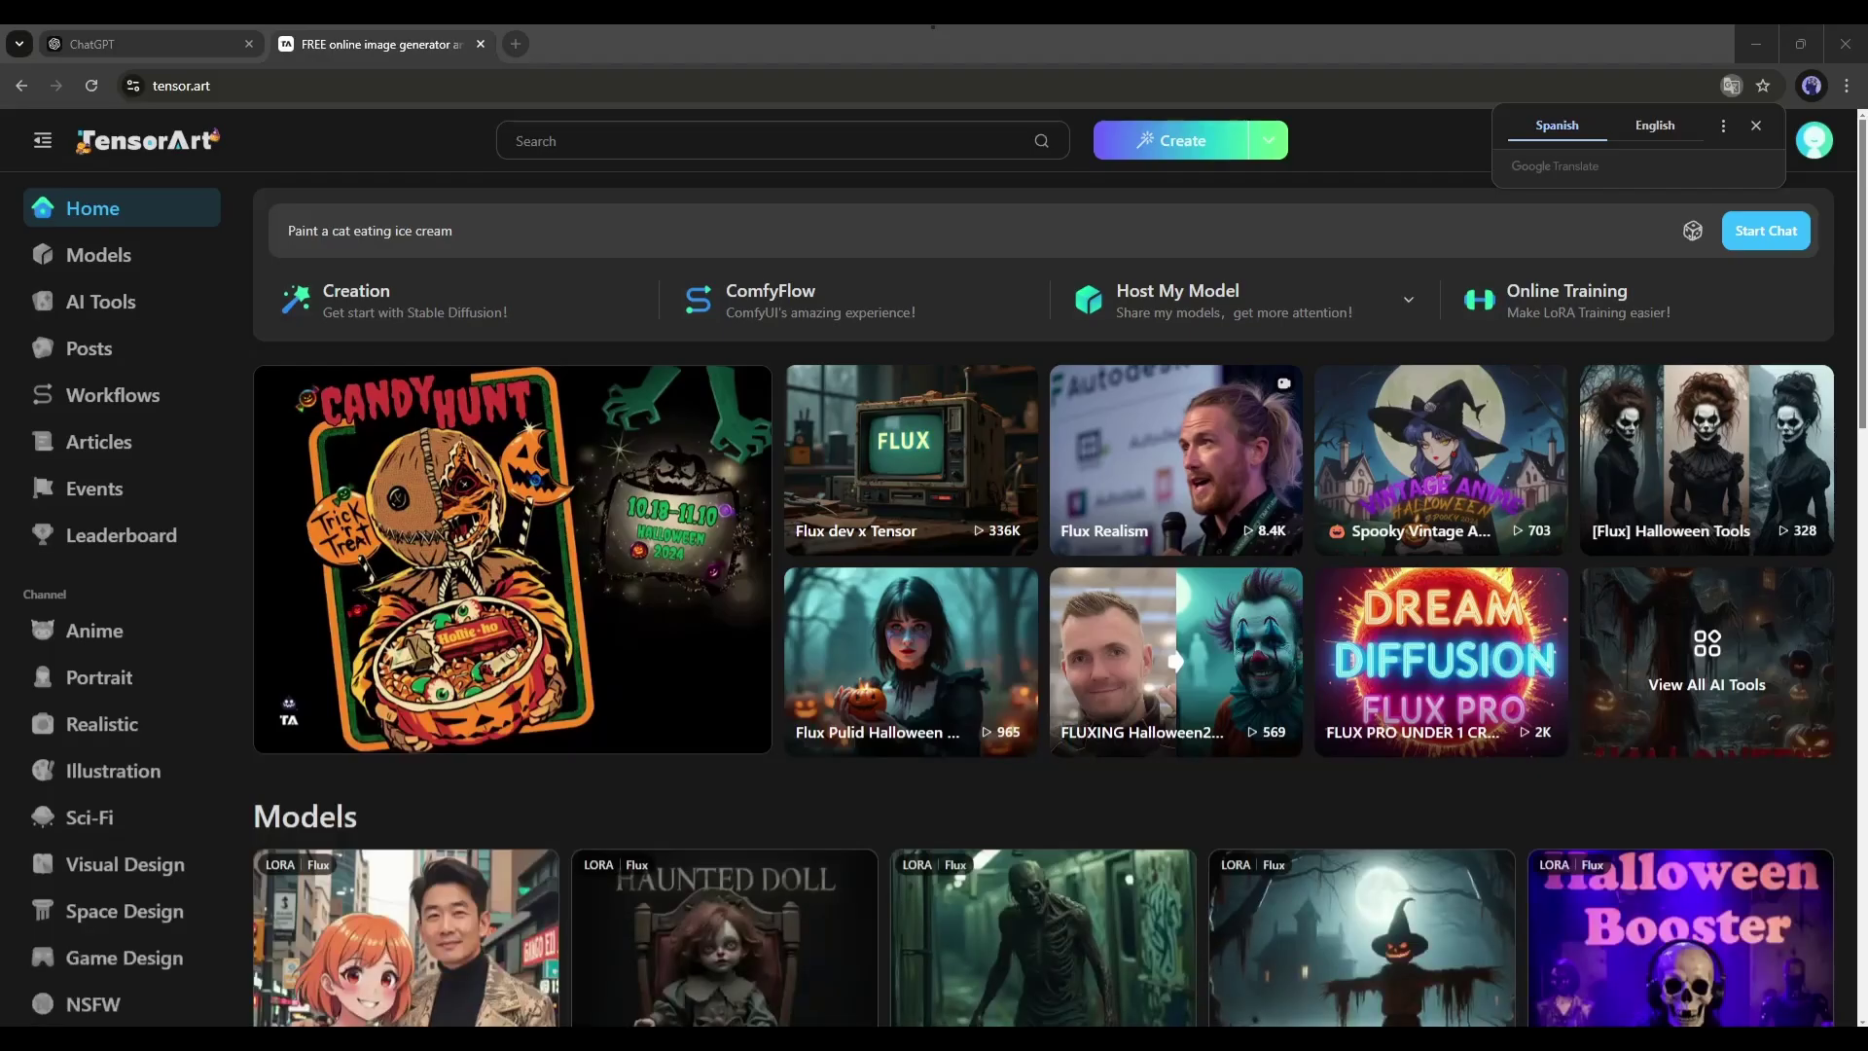
scroll(907, 557, "down", 15)
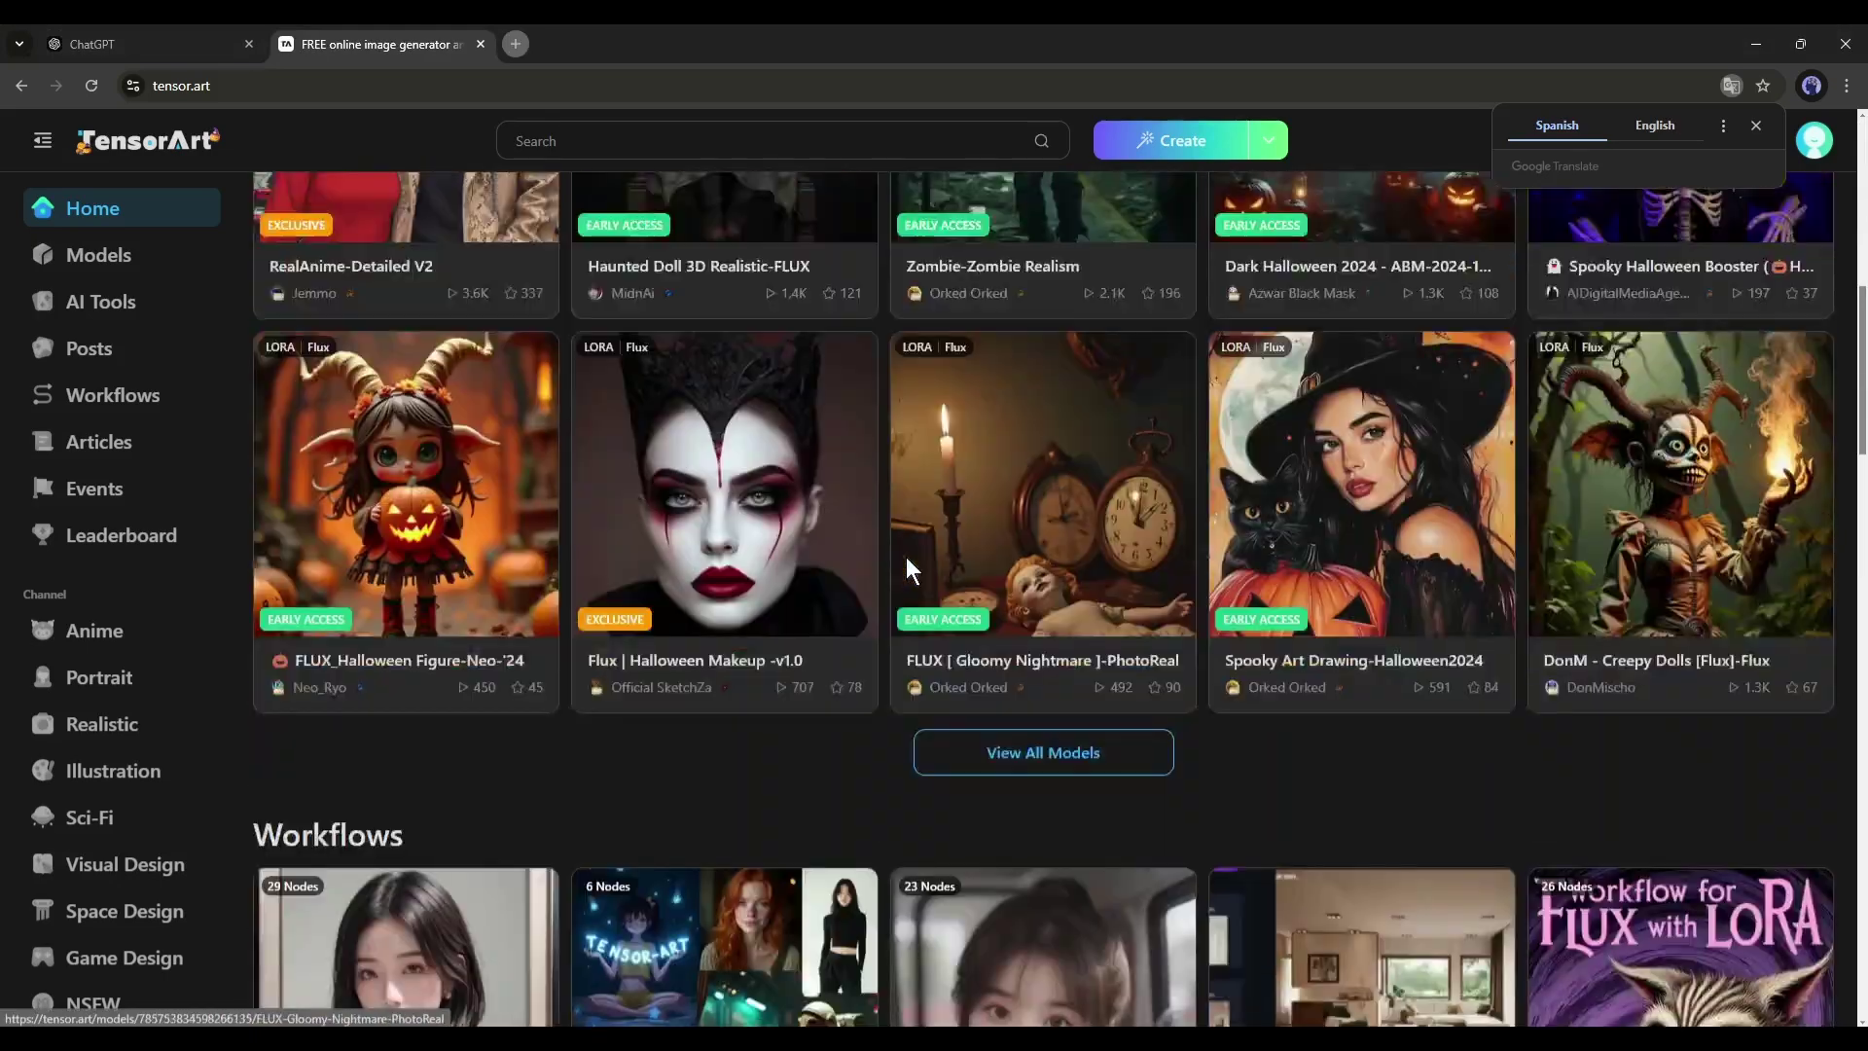
scroll(906, 556, "down", 10)
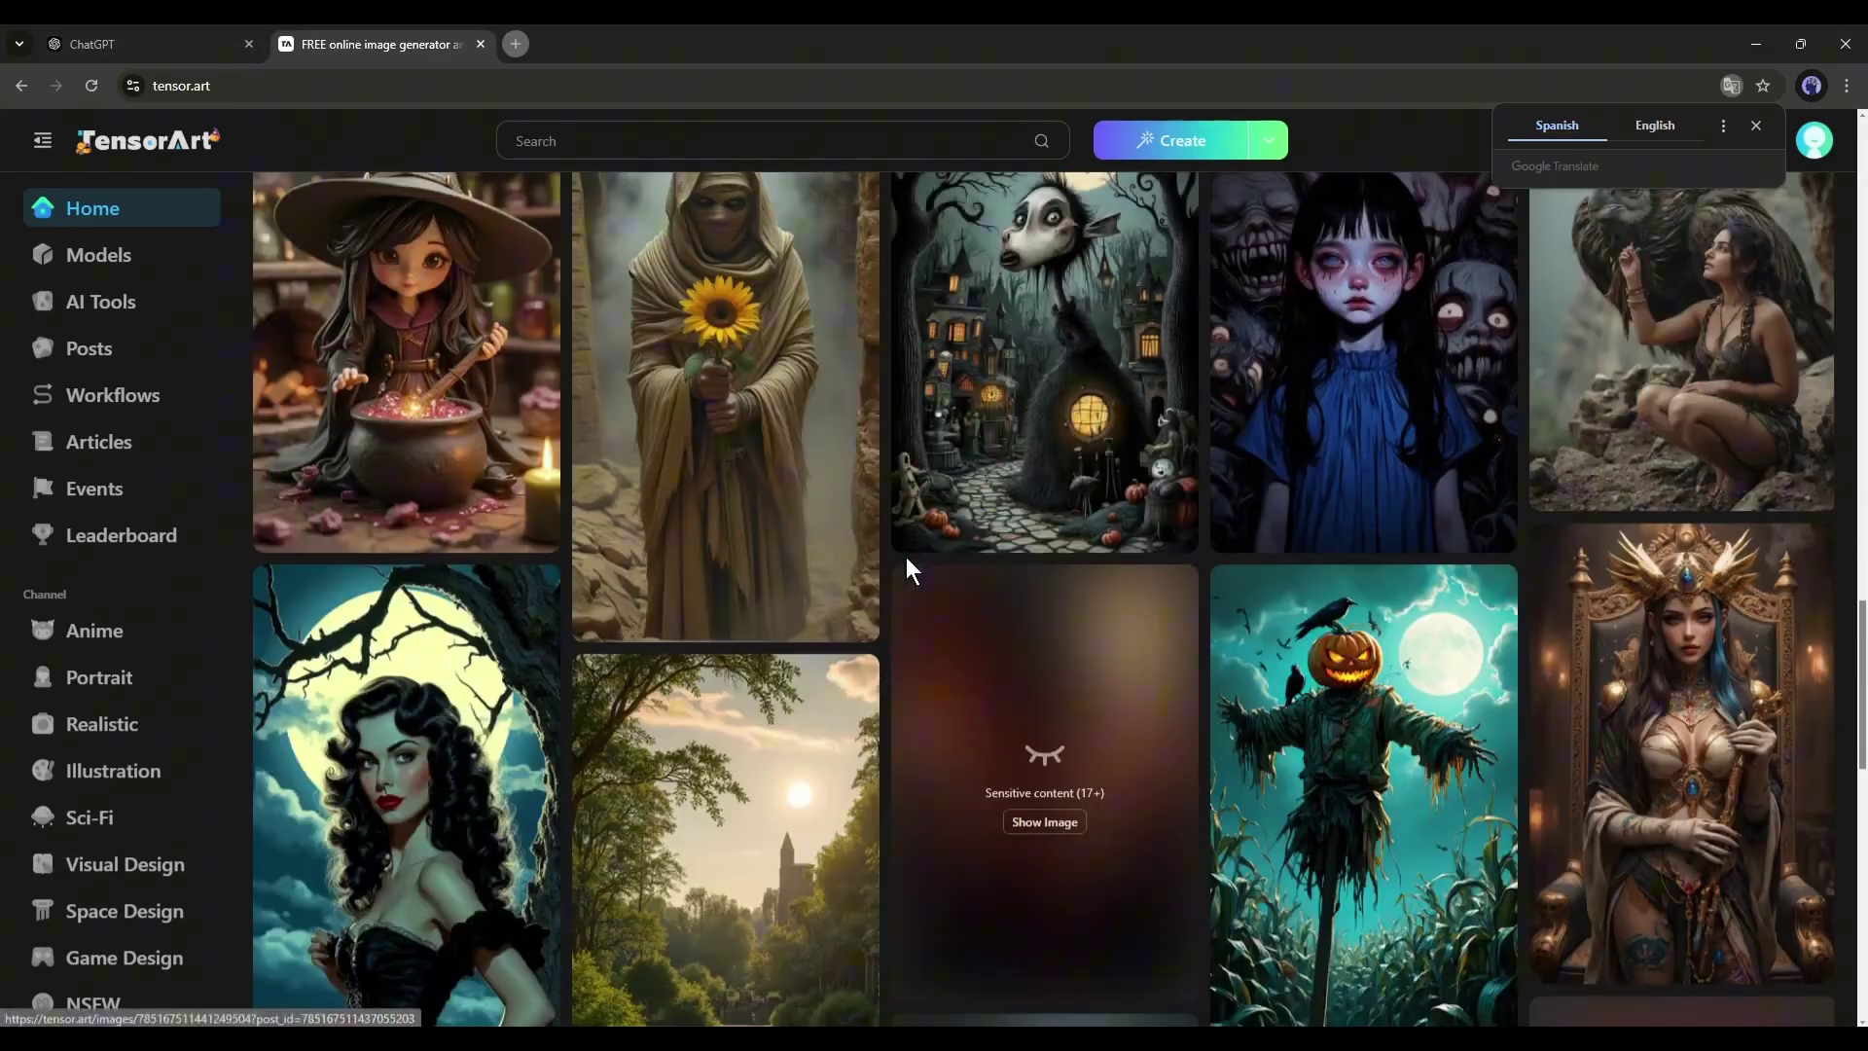
scroll(907, 556, "up", 11)
scroll(902, 553, "up", 10)
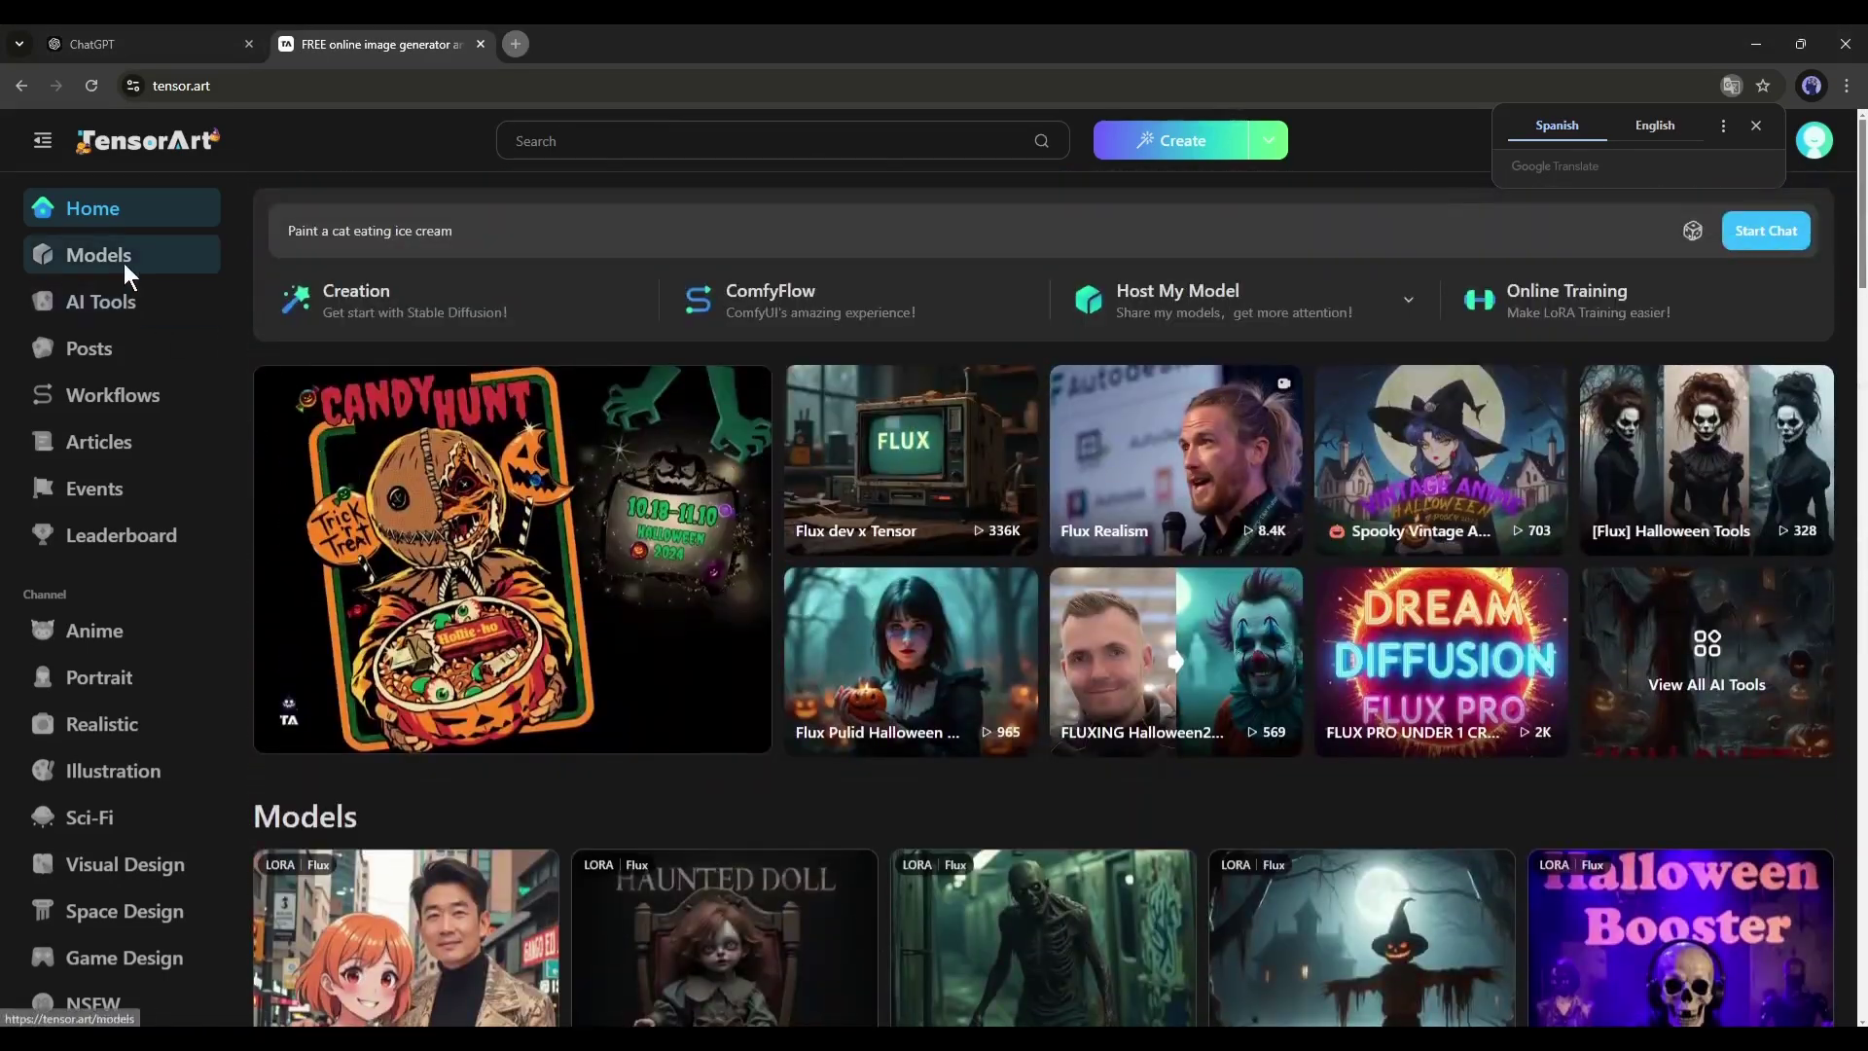
Step: Open the FLUX.1-dev-fp8 model from the Models catalogue
left_click(124, 259)
scroll(1281, 554, "down", 20)
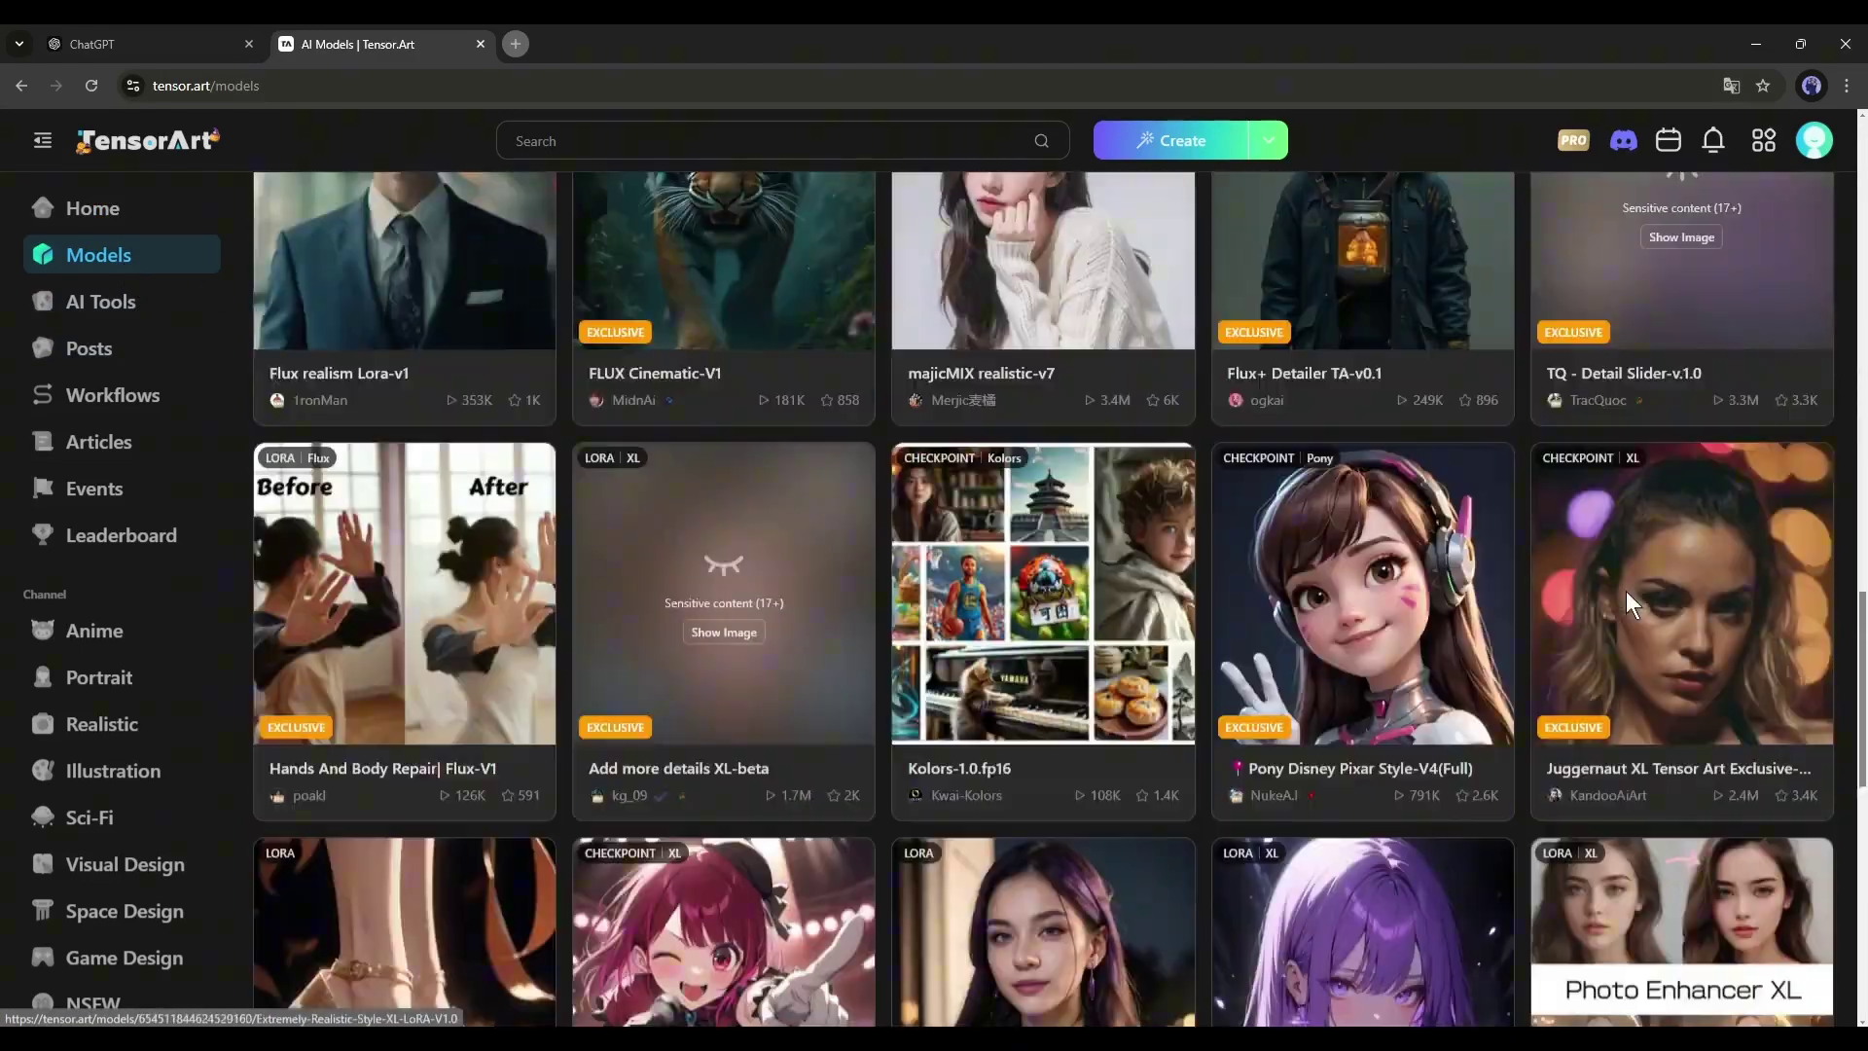
scroll(1626, 591, "down", 15)
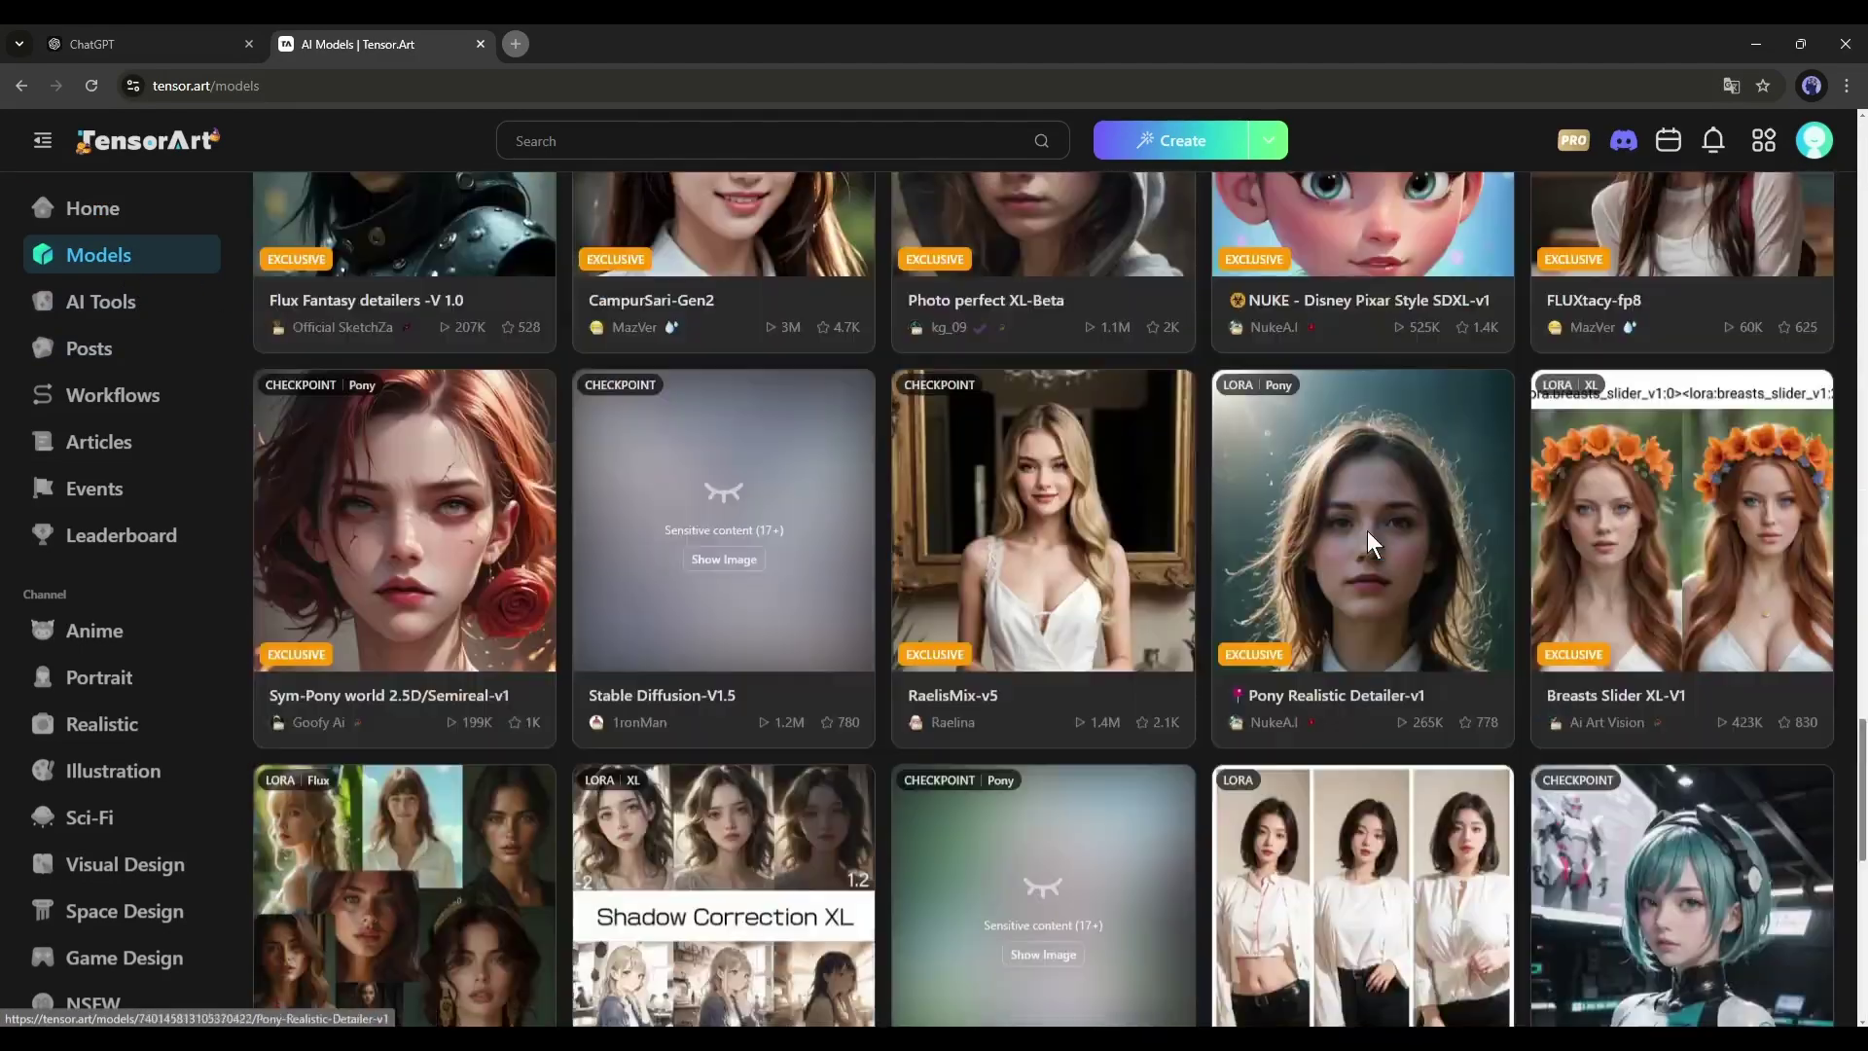
scroll(1368, 530, "down", 10)
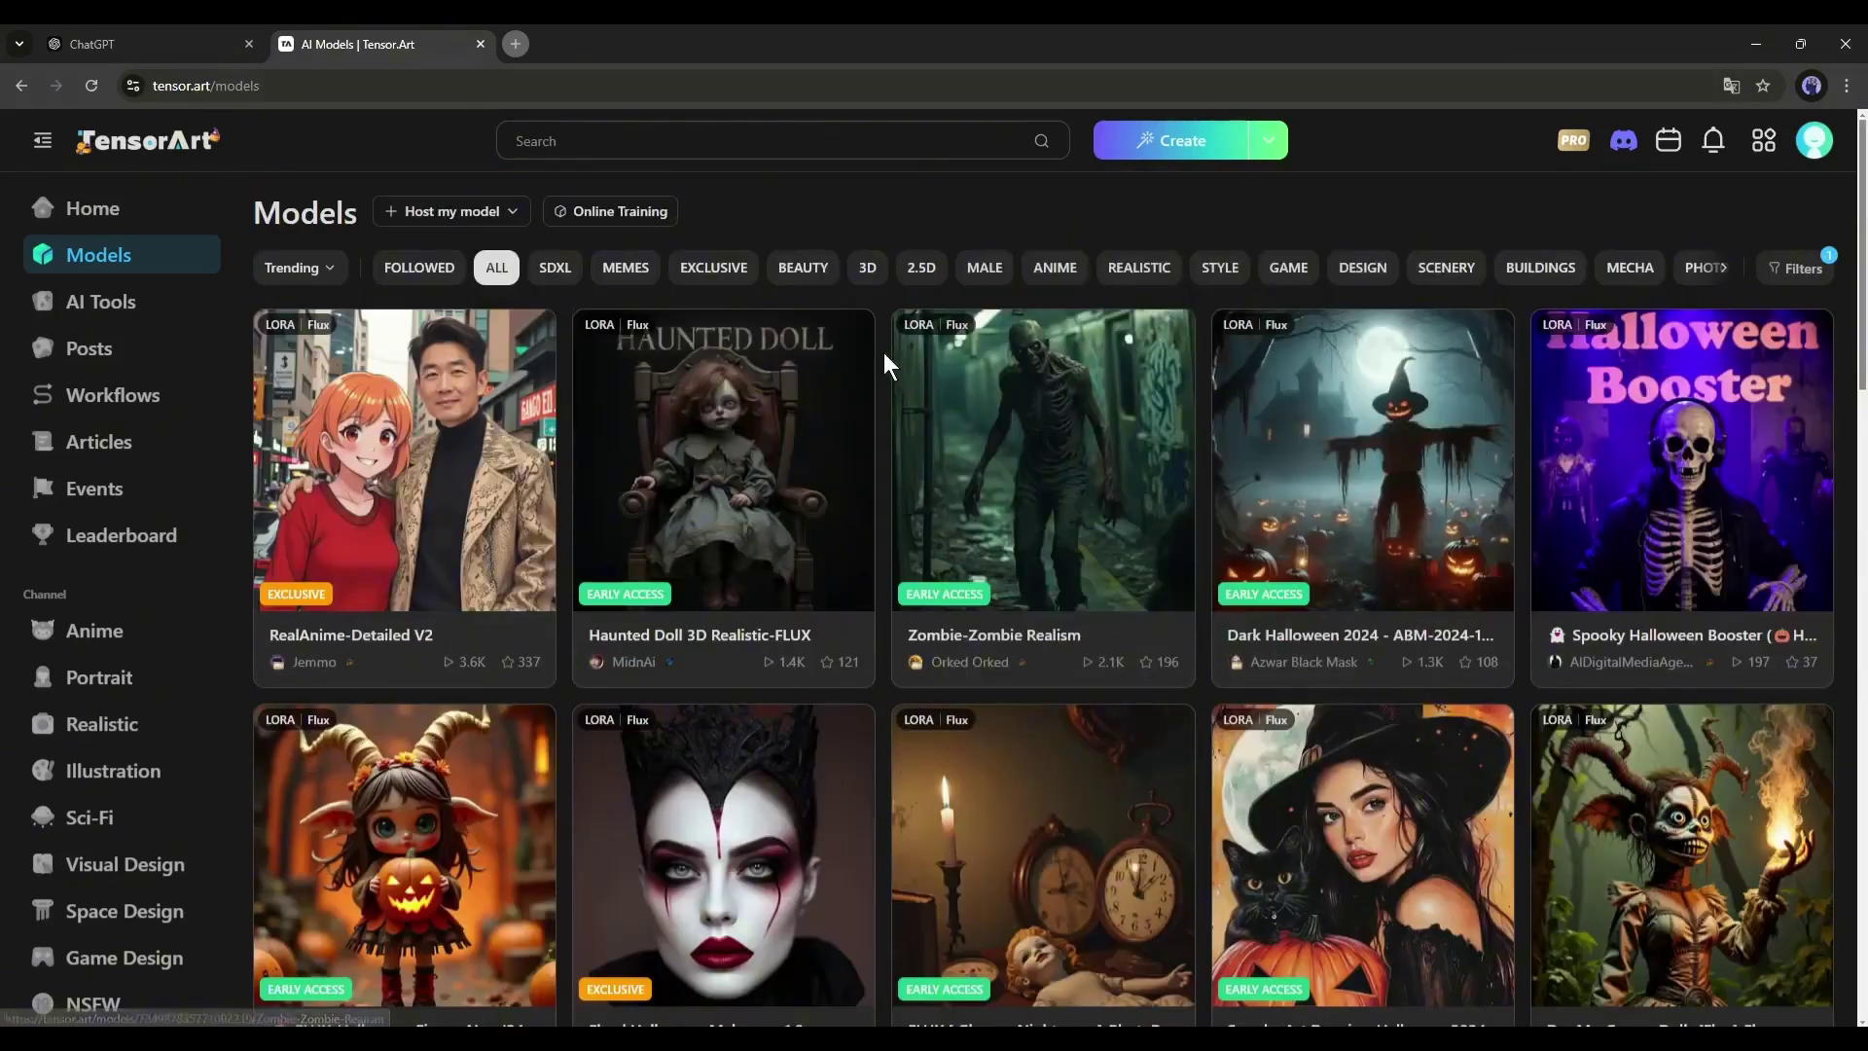
scroll(883, 353, "down", 4)
scroll(1687, 760, "down", 2)
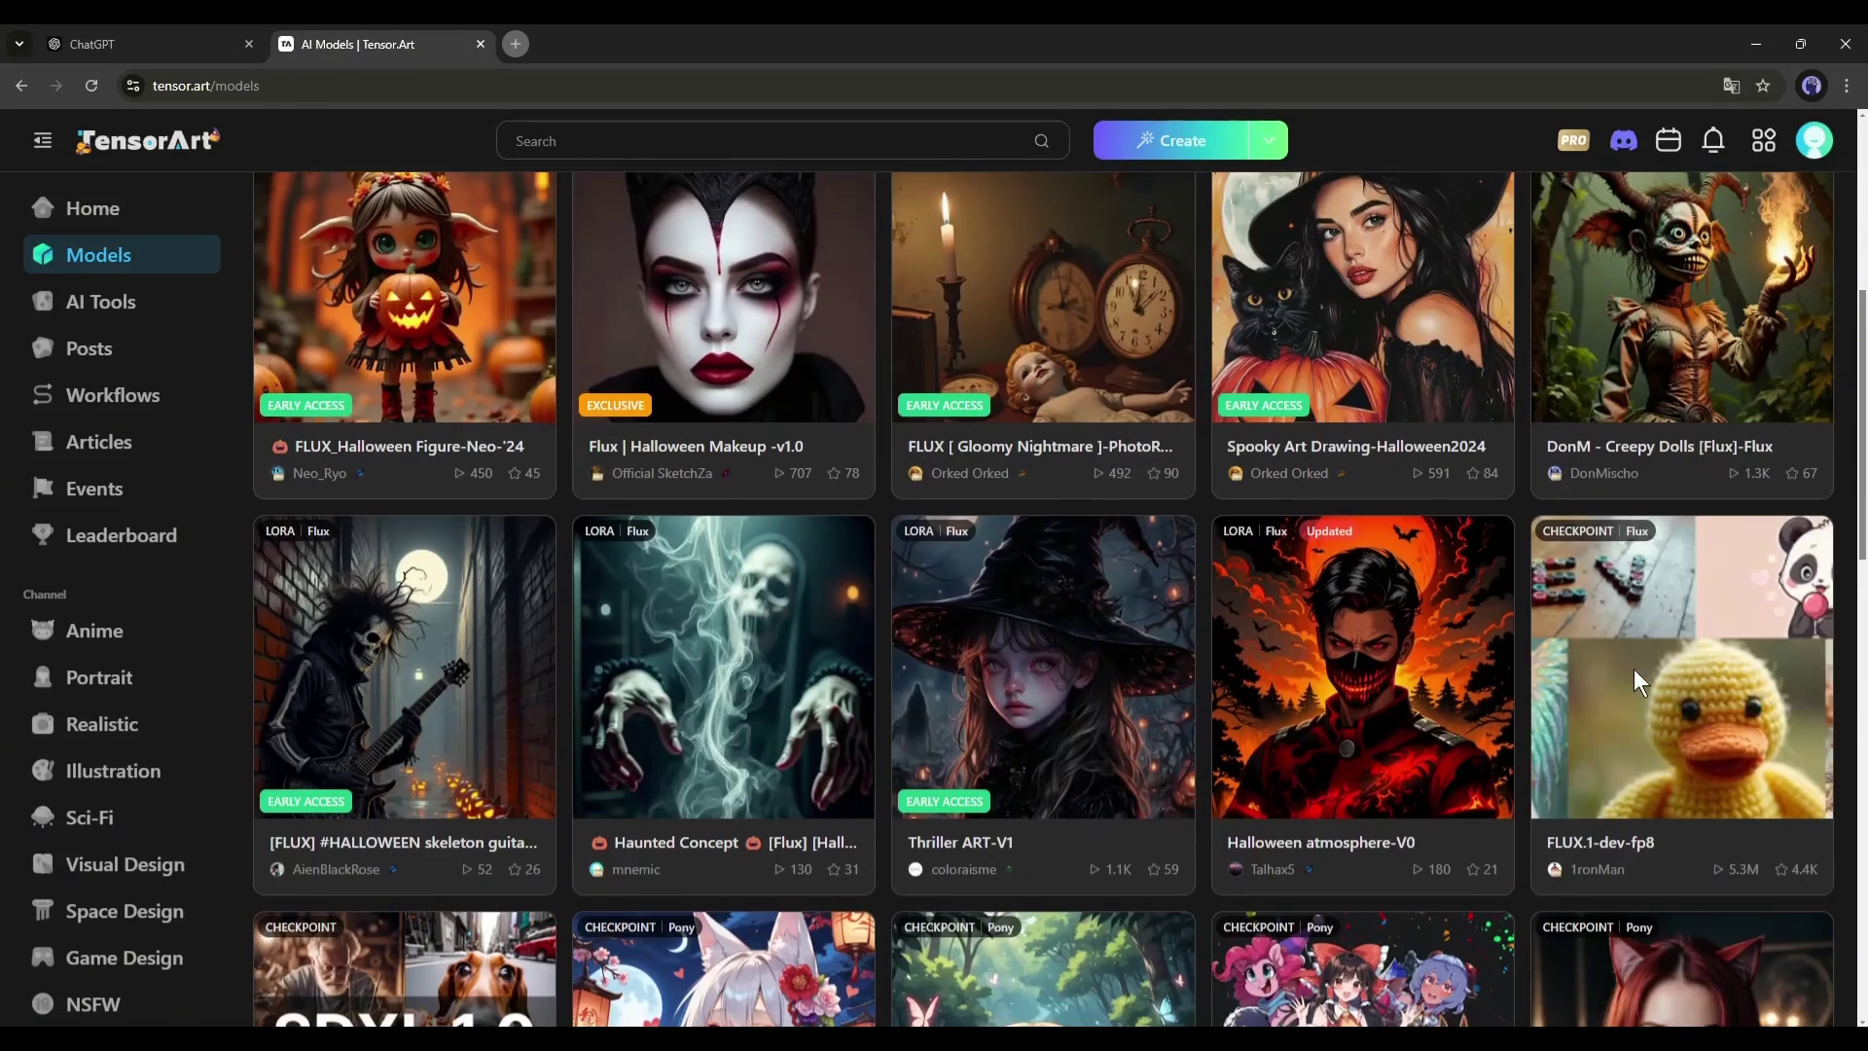
left_click(1667, 669)
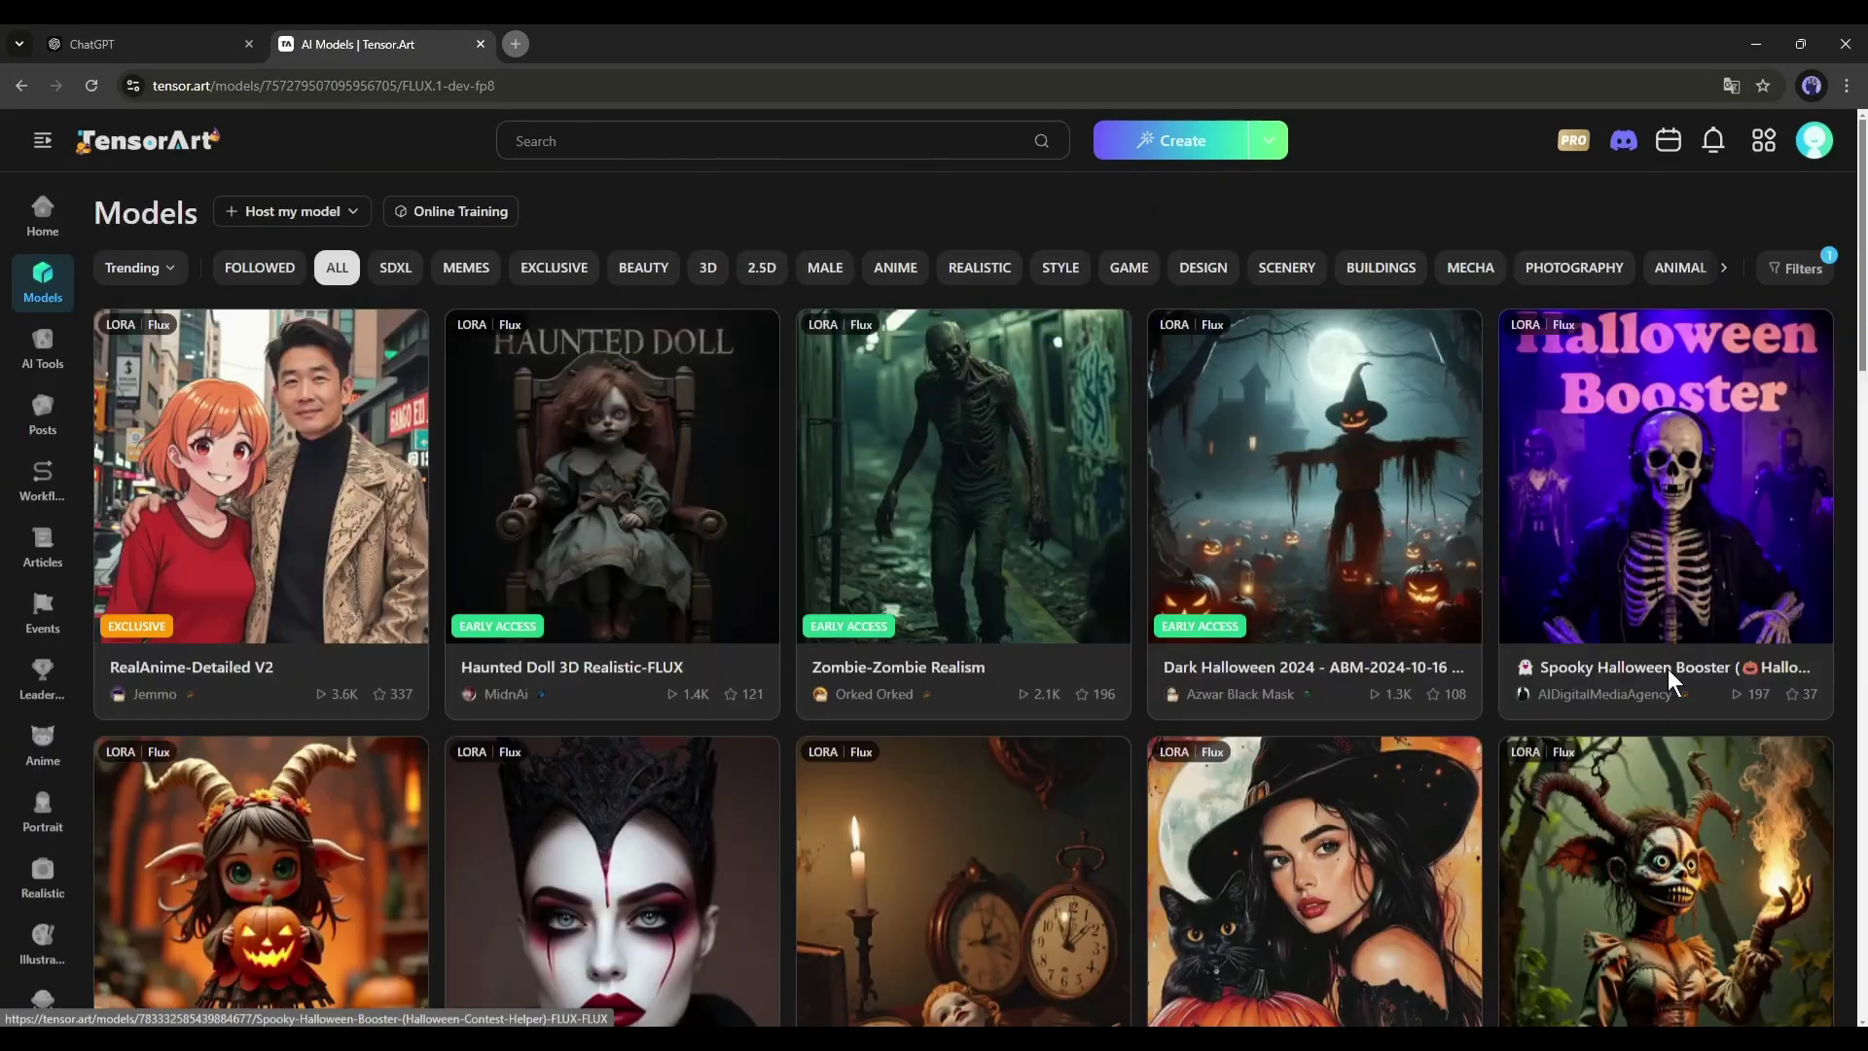
scroll(616, 488, "down", 10)
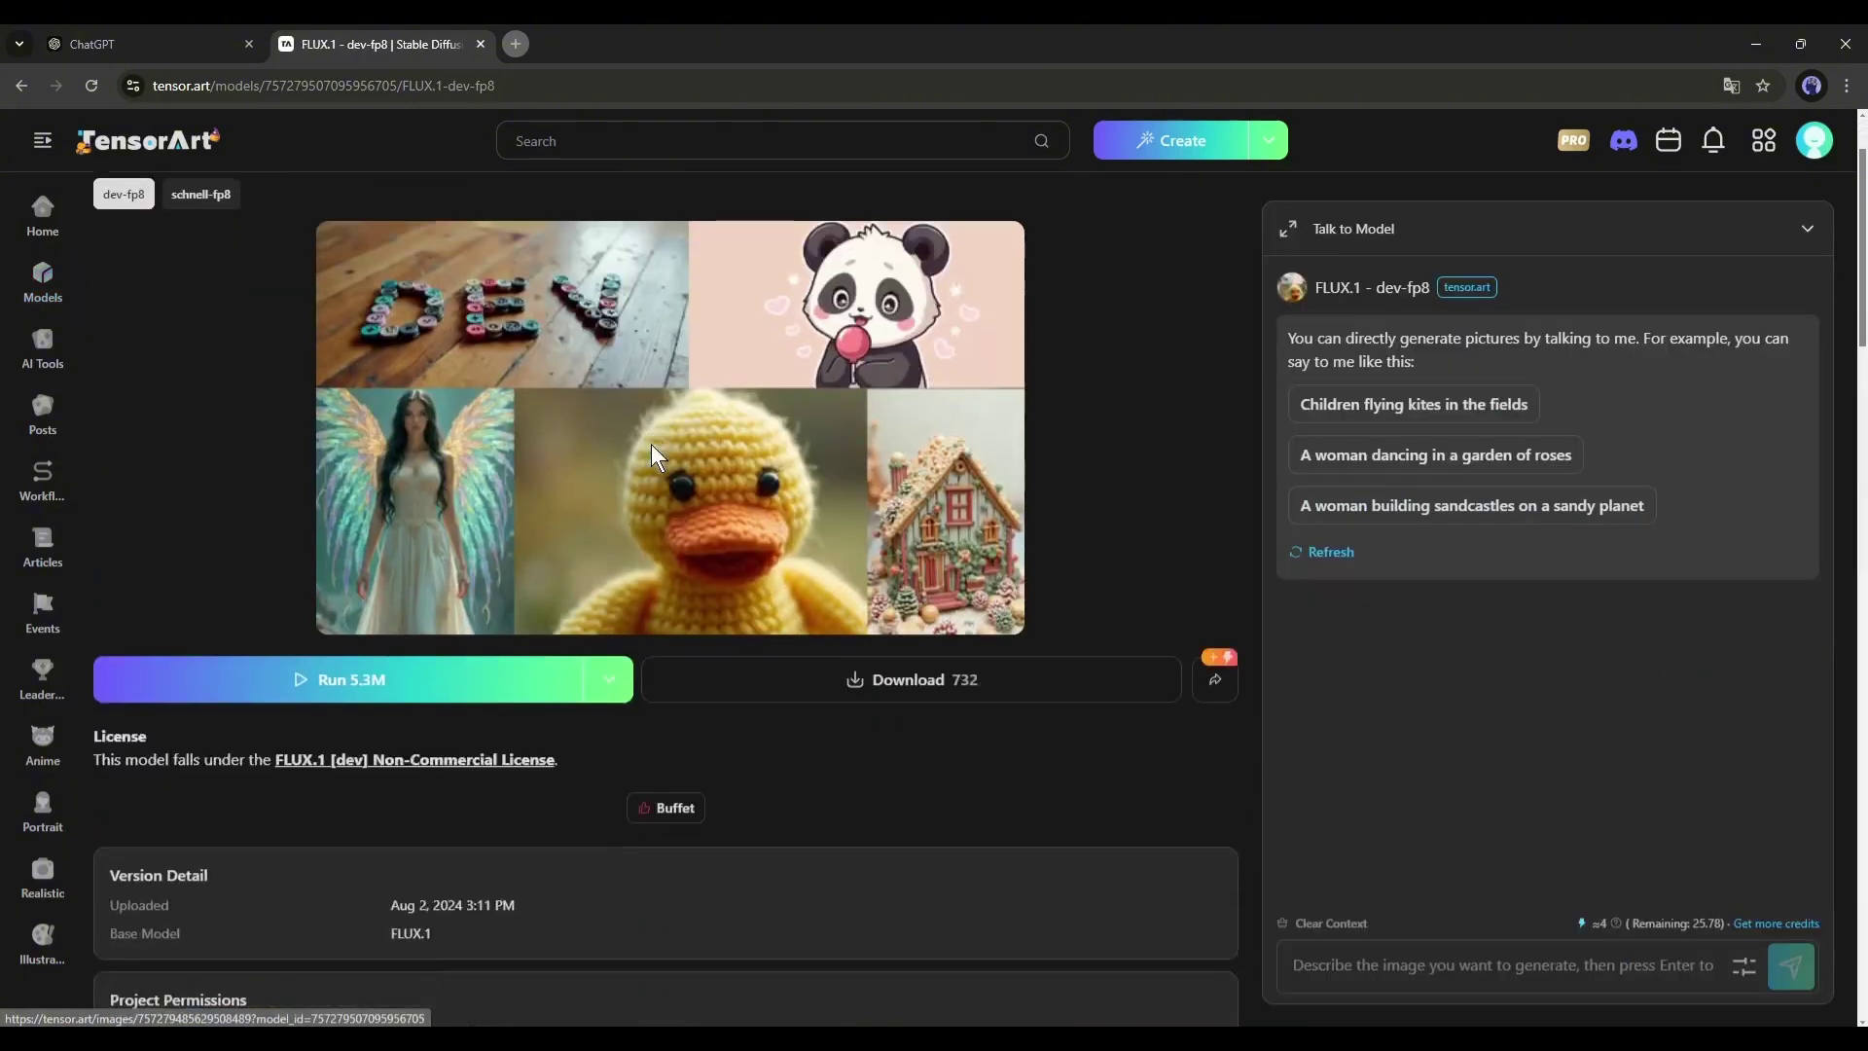
scroll(641, 608, "up", 10)
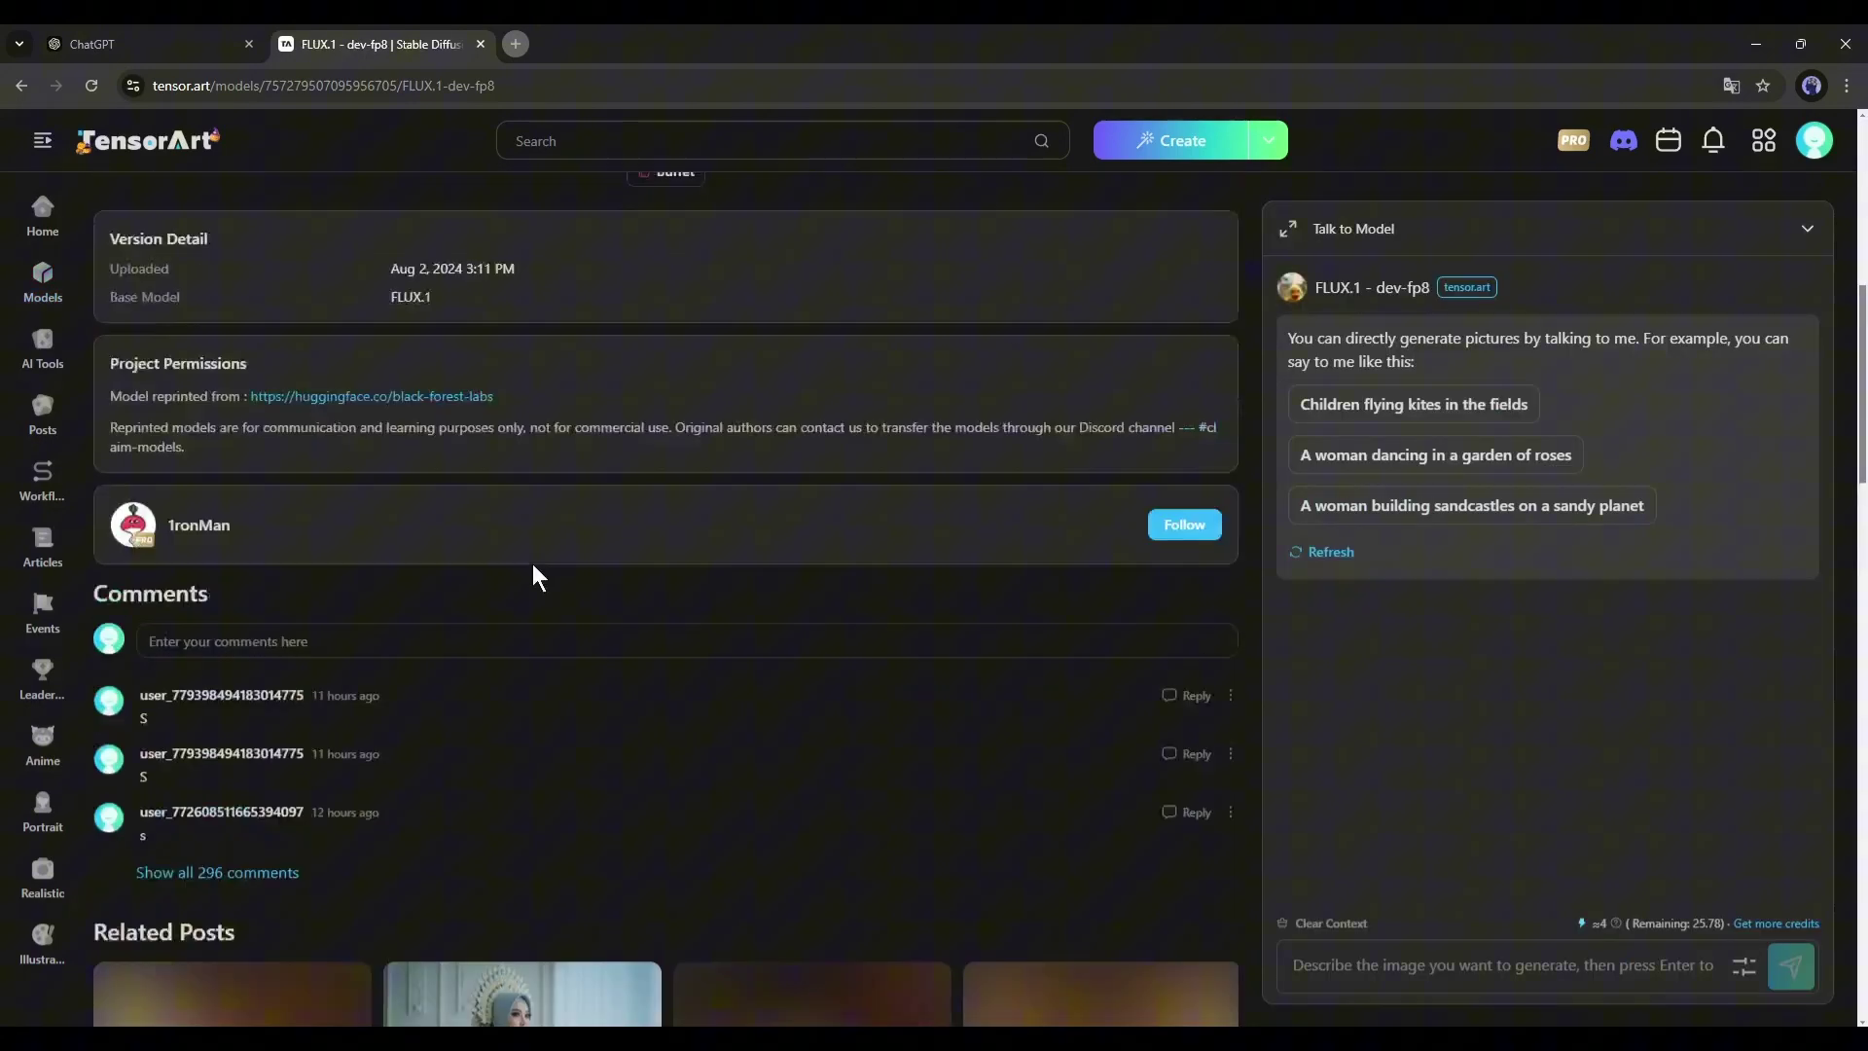
Step: Launch FLUX.1-dev-fp8 in the generation studio and clear the old prompt
left_click(333, 815)
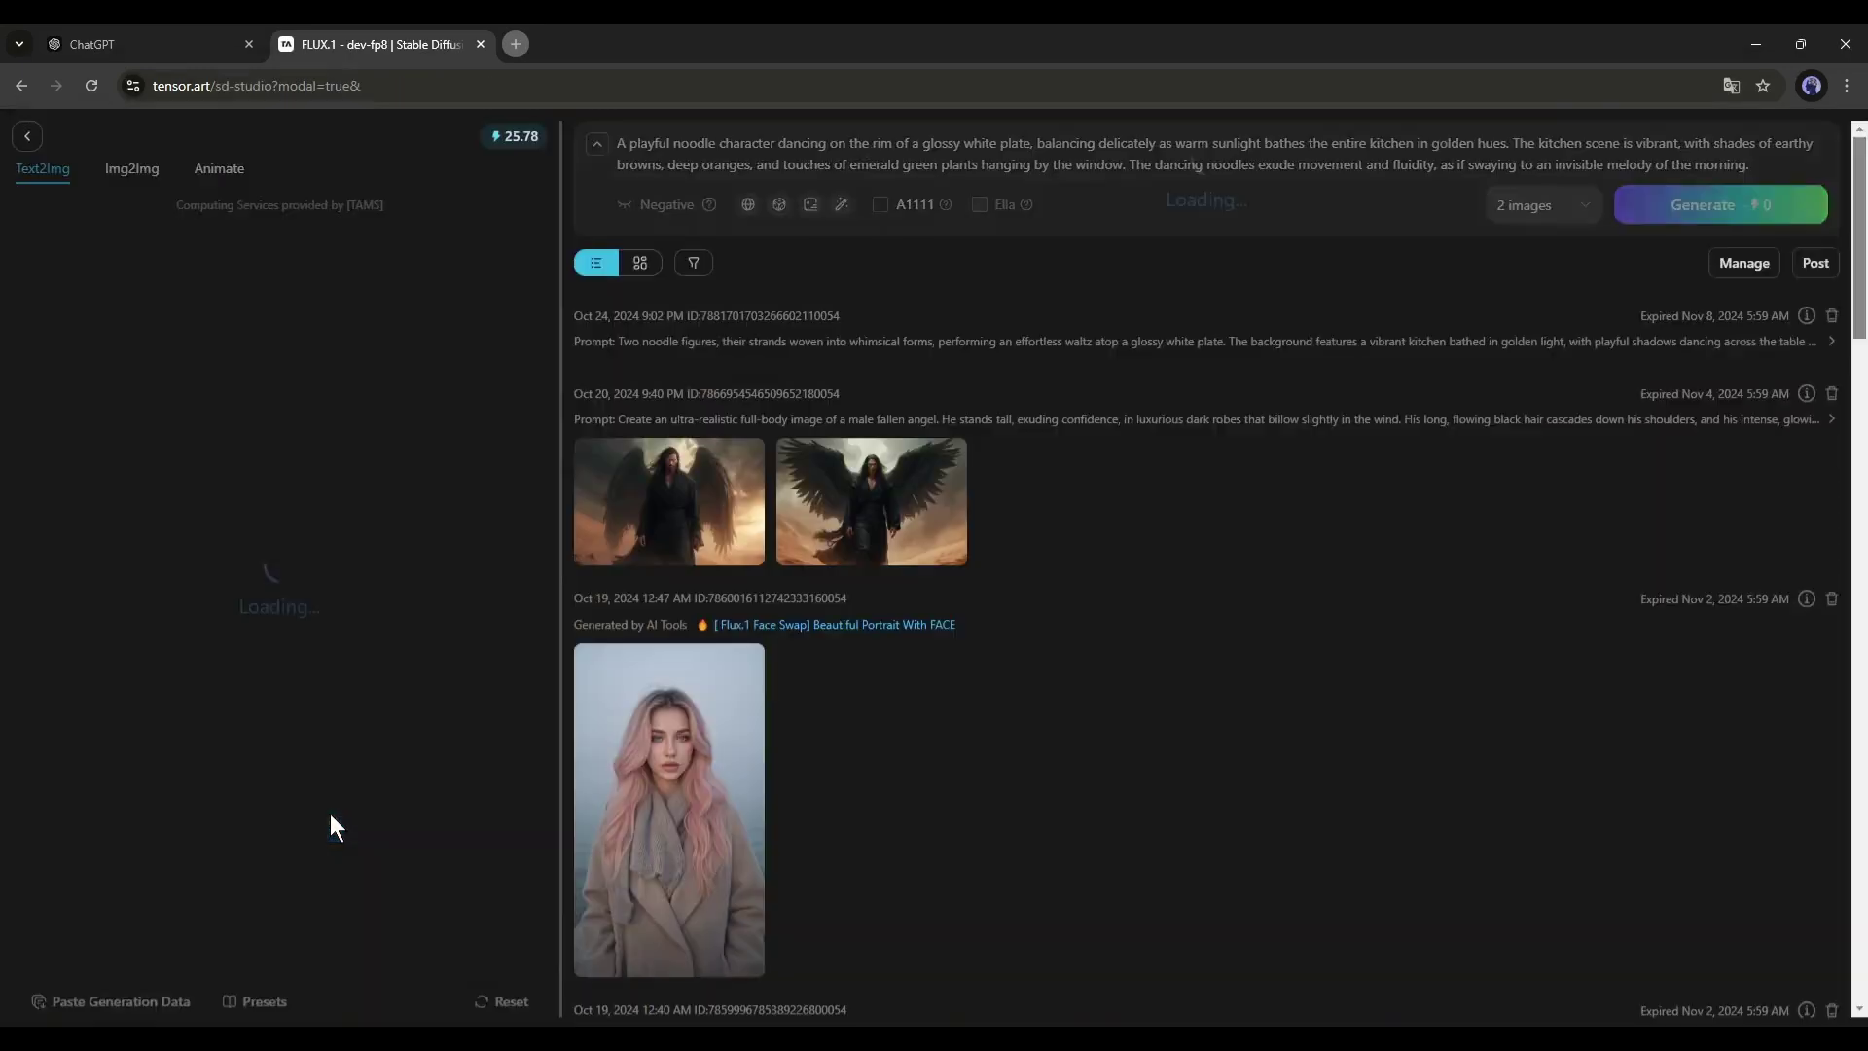
left_click(1170, 629)
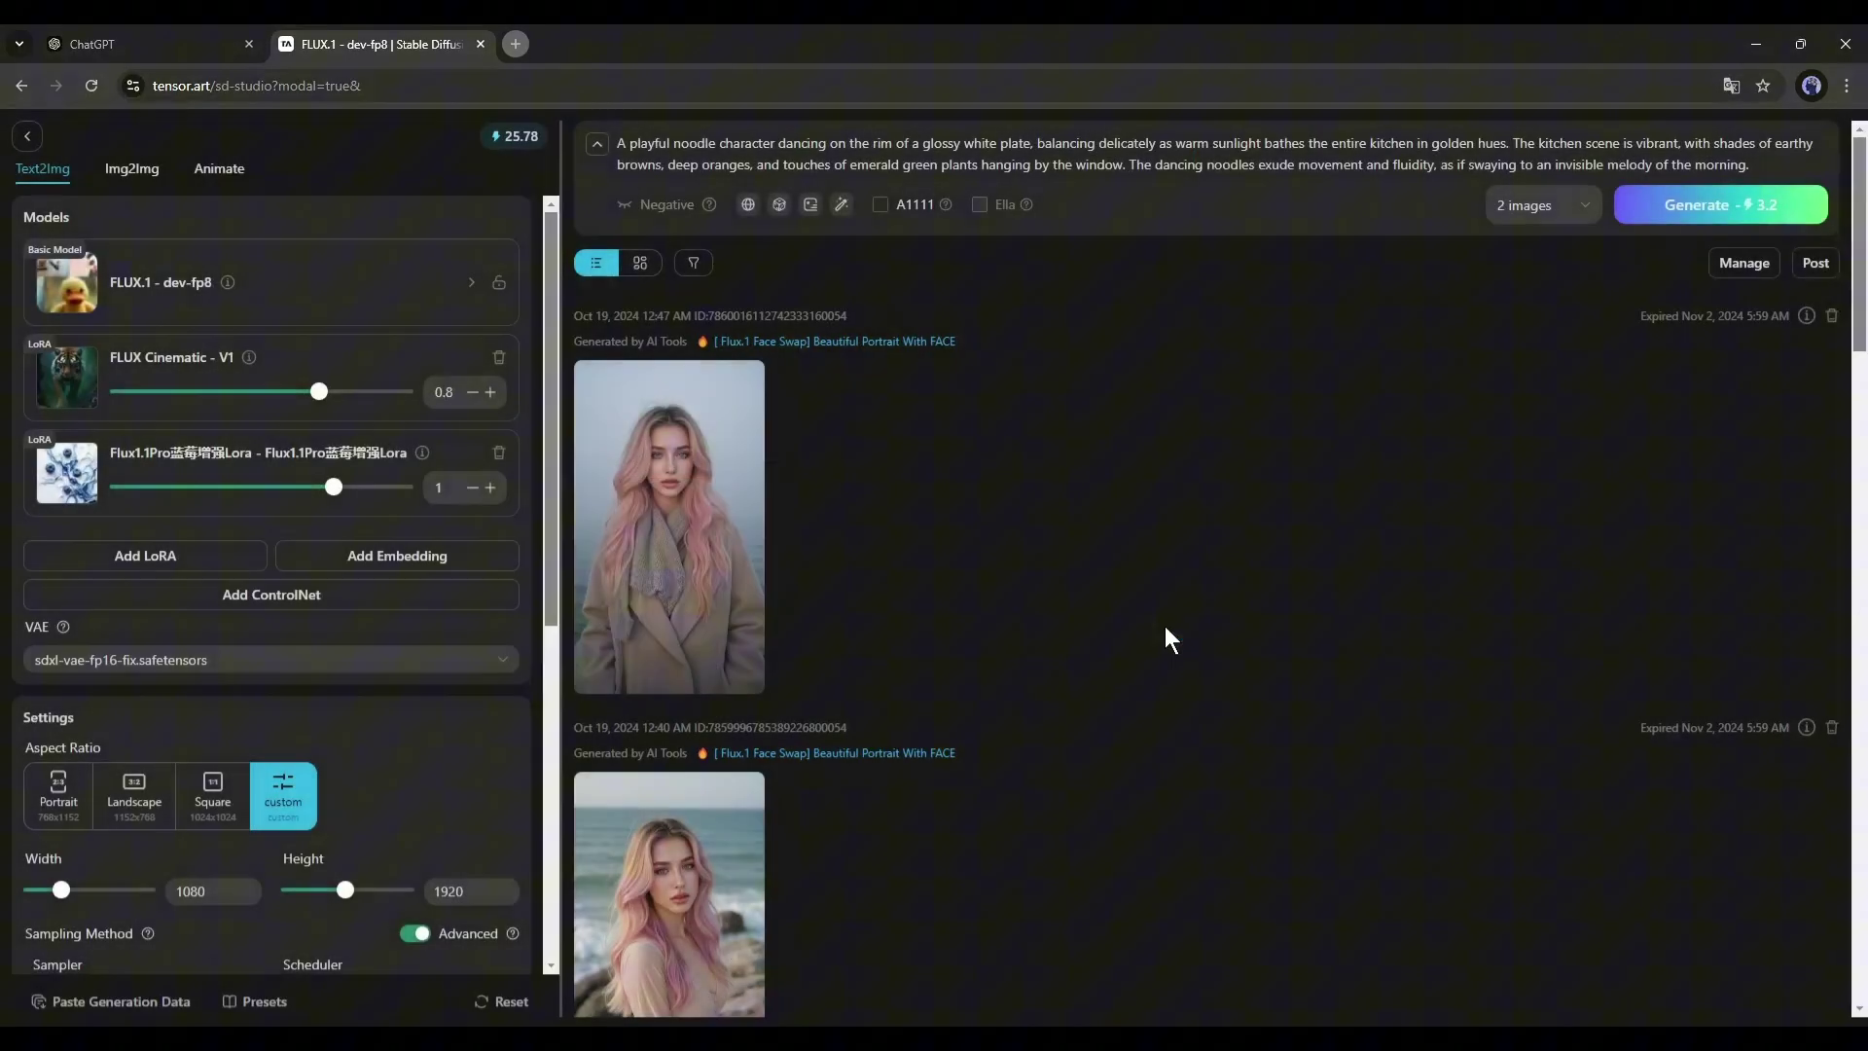
key("ctrl+a")
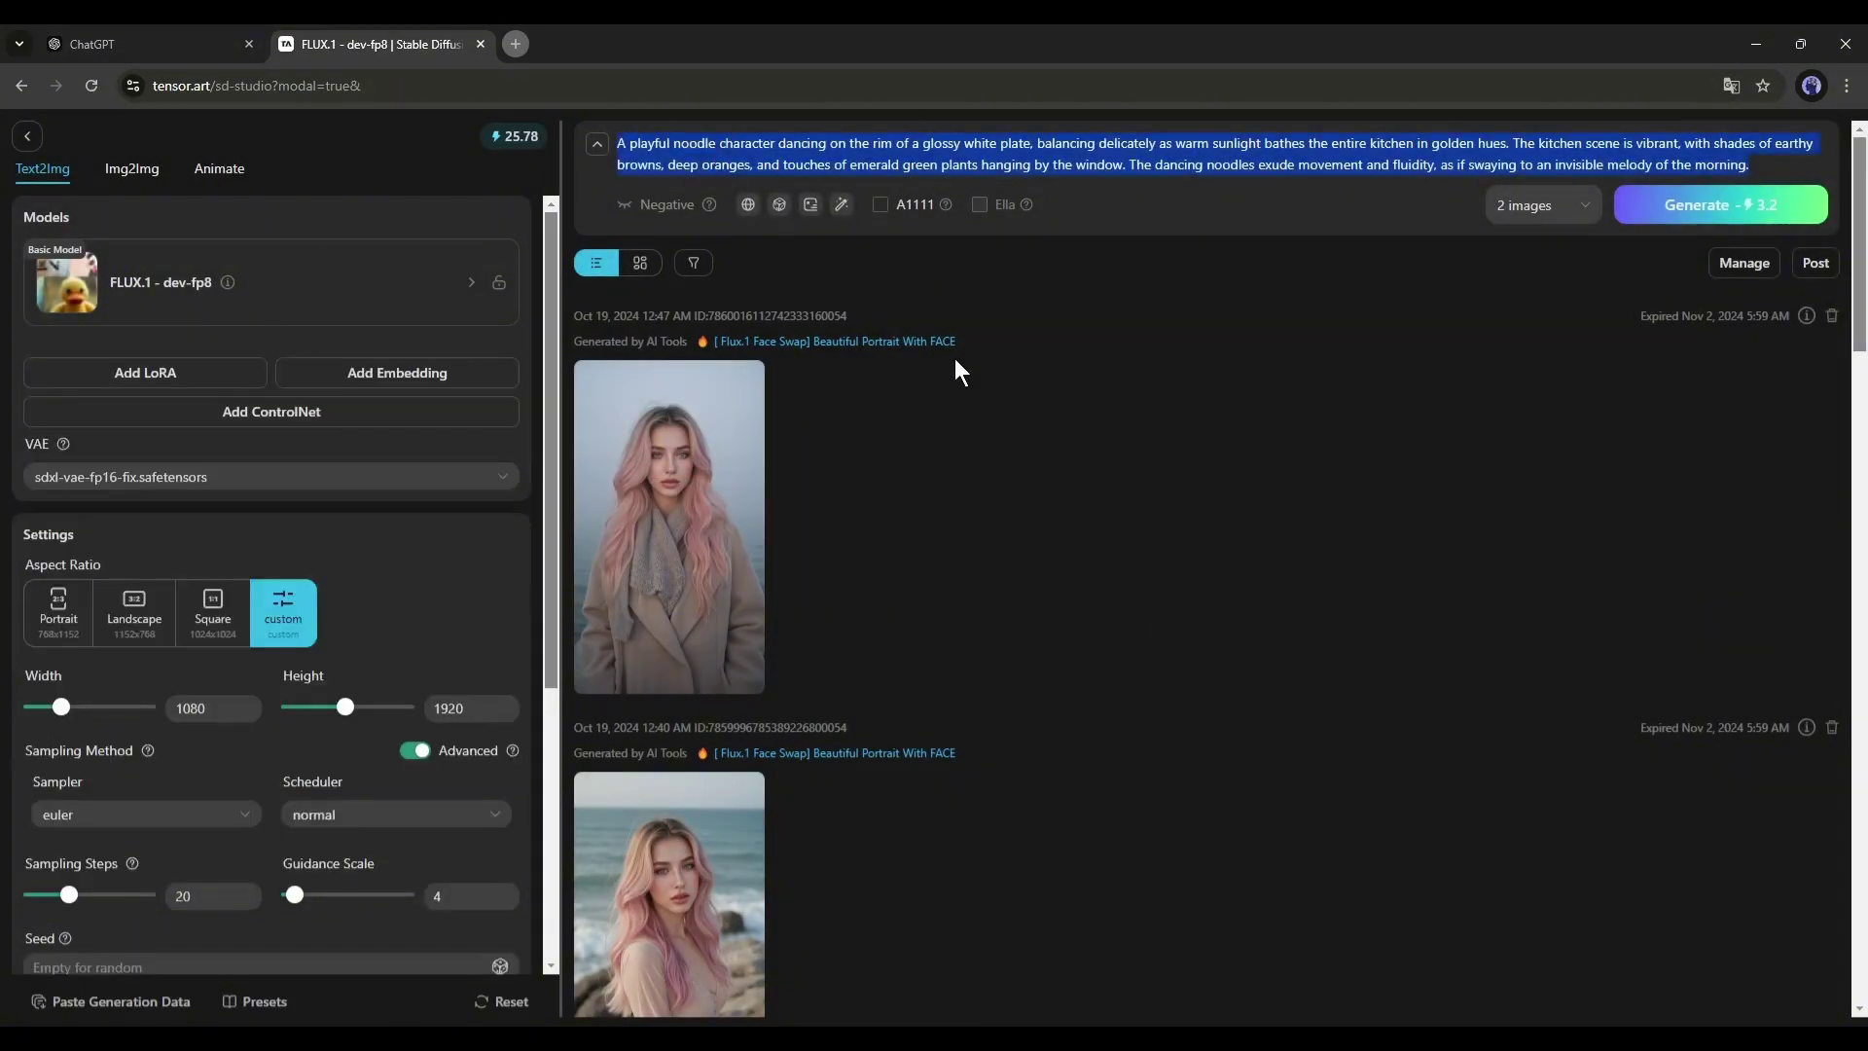
key("BackSpace")
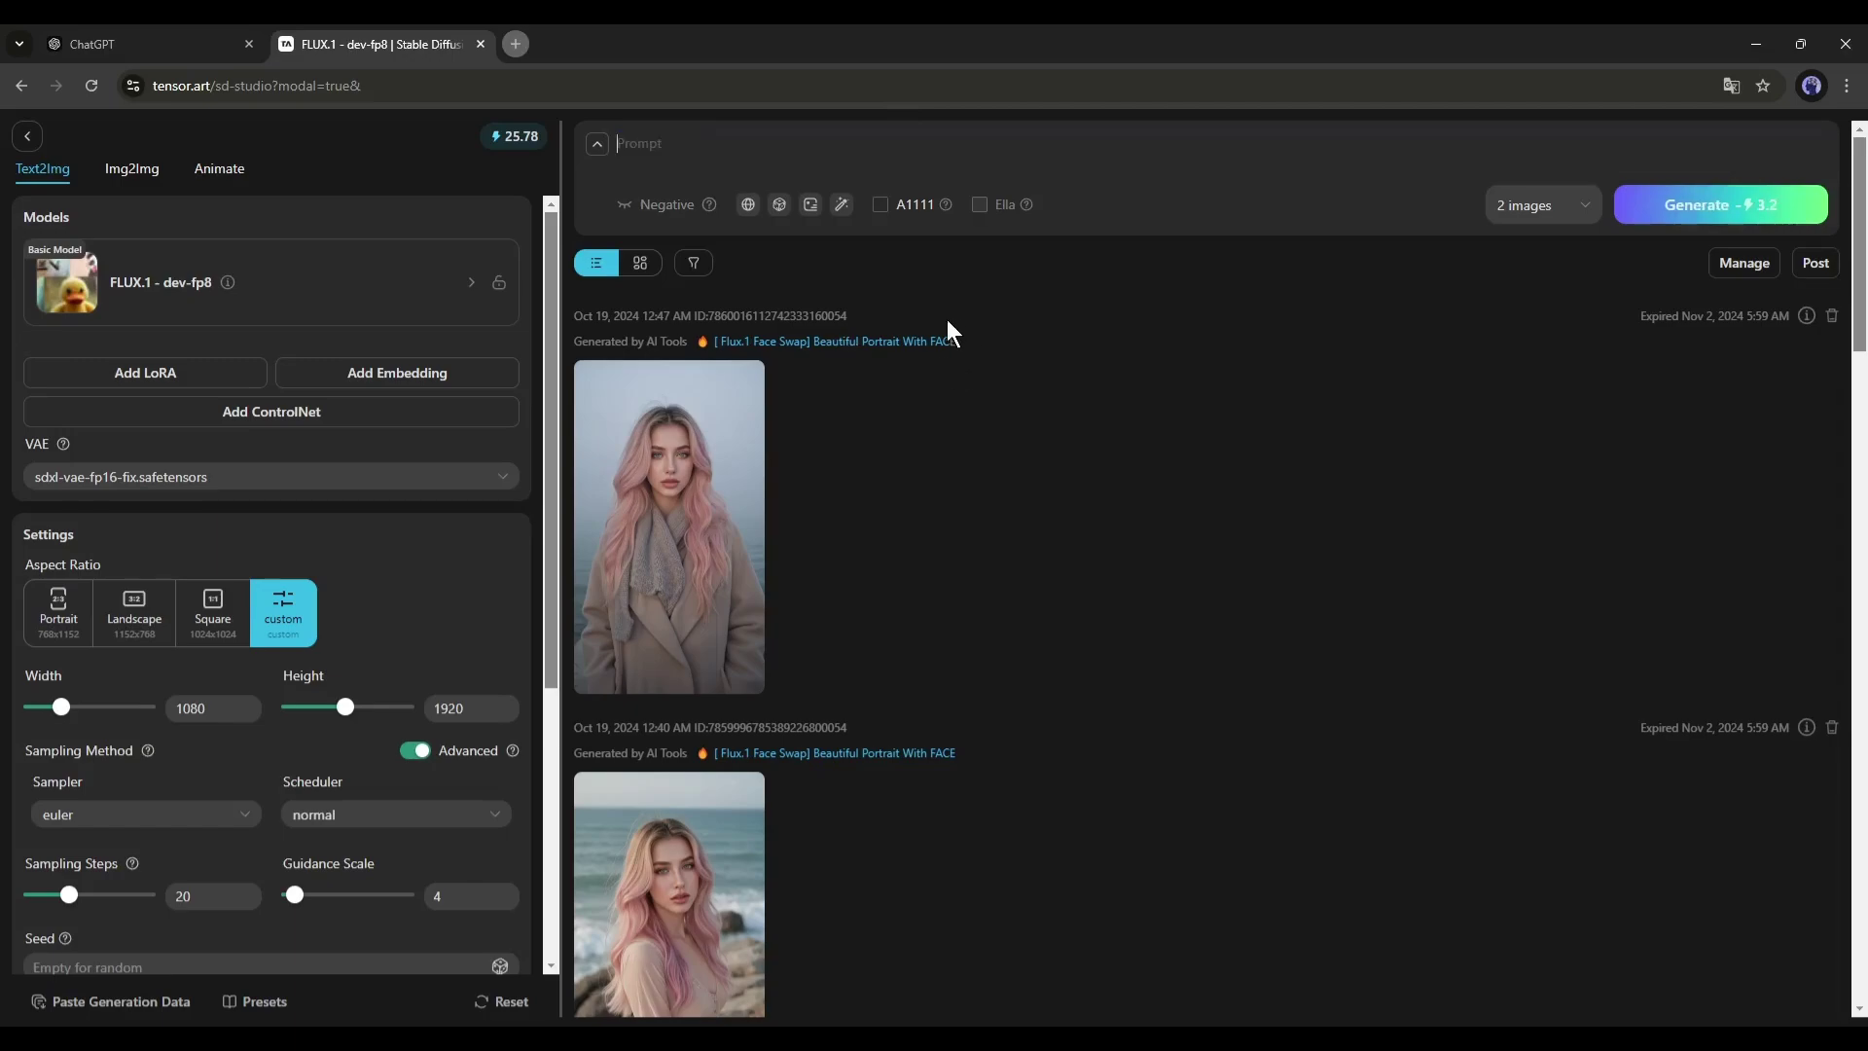
Step: Paste the two-noodle-figures duet prompt from ChatGPT and keep the batch at 2 images
left_click(225, 40)
left_click_drag(895, 349, 1239, 461)
key("ctrl+c")
left_click(395, 31)
left_click(872, 160)
key("ctrl+v")
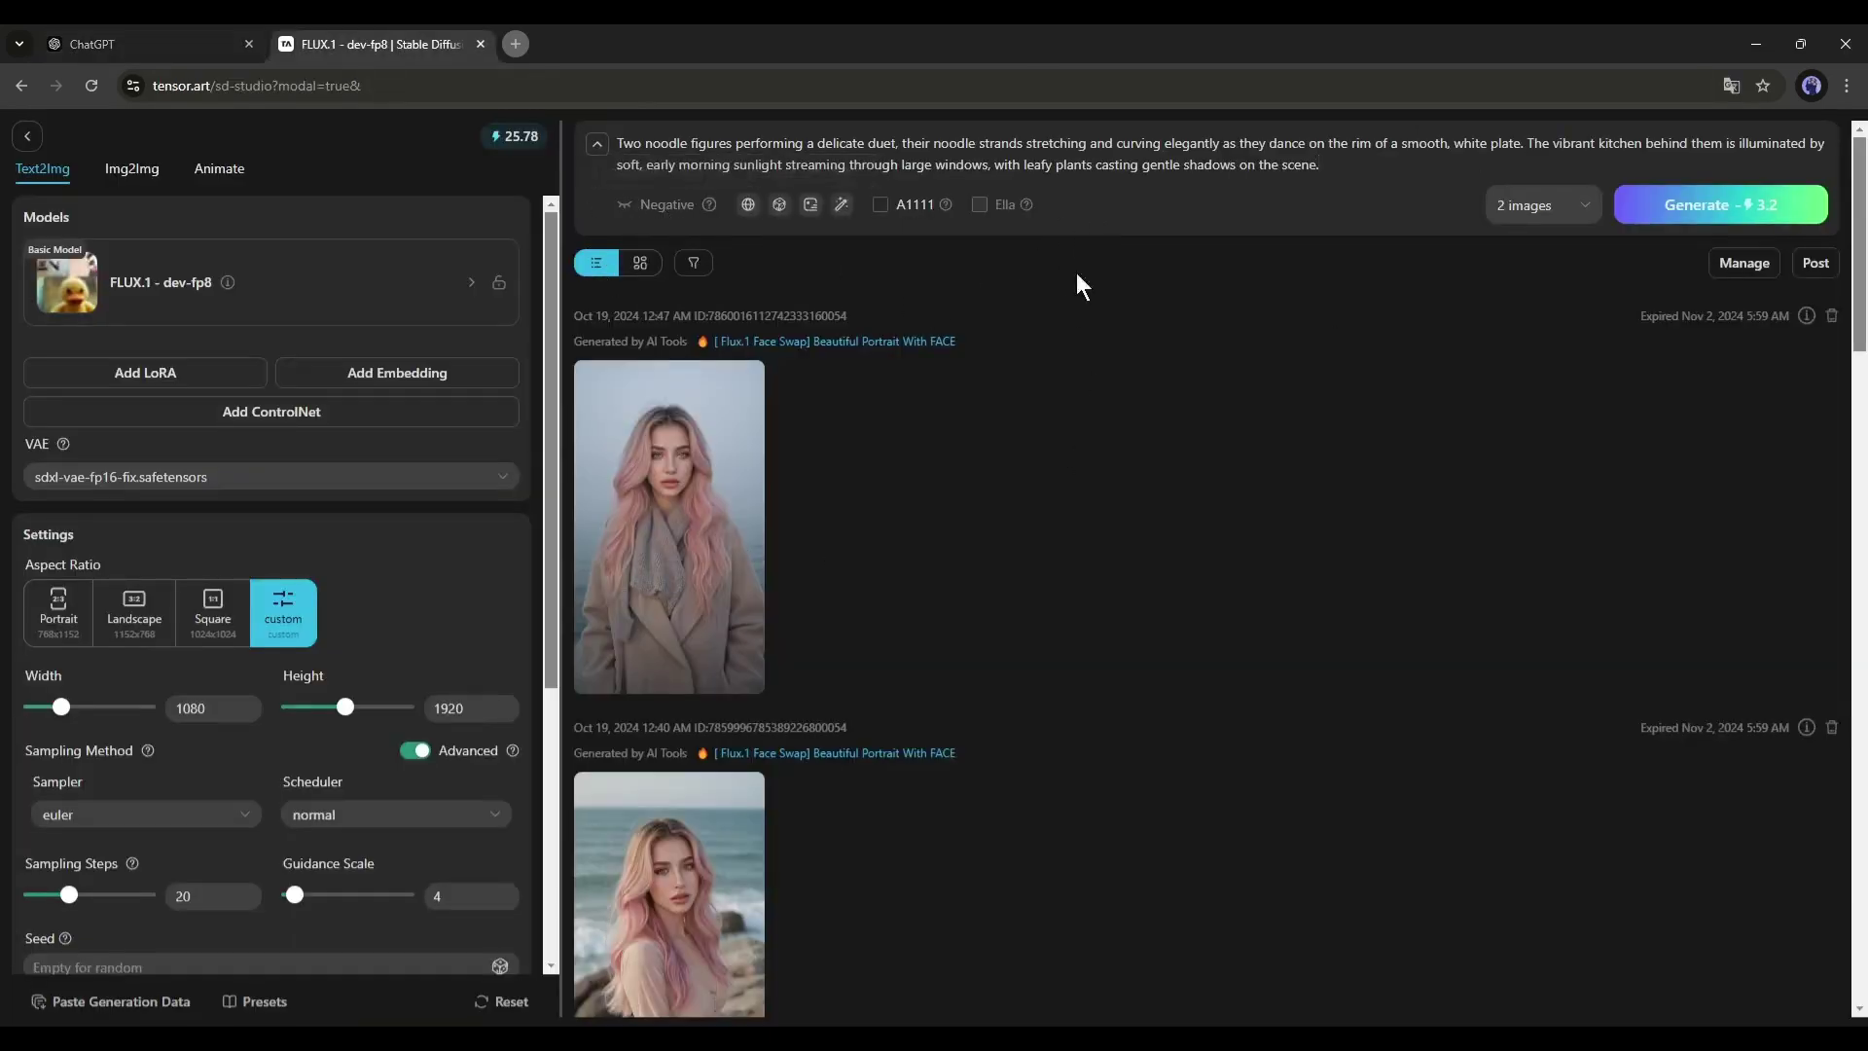
left_click(1544, 210)
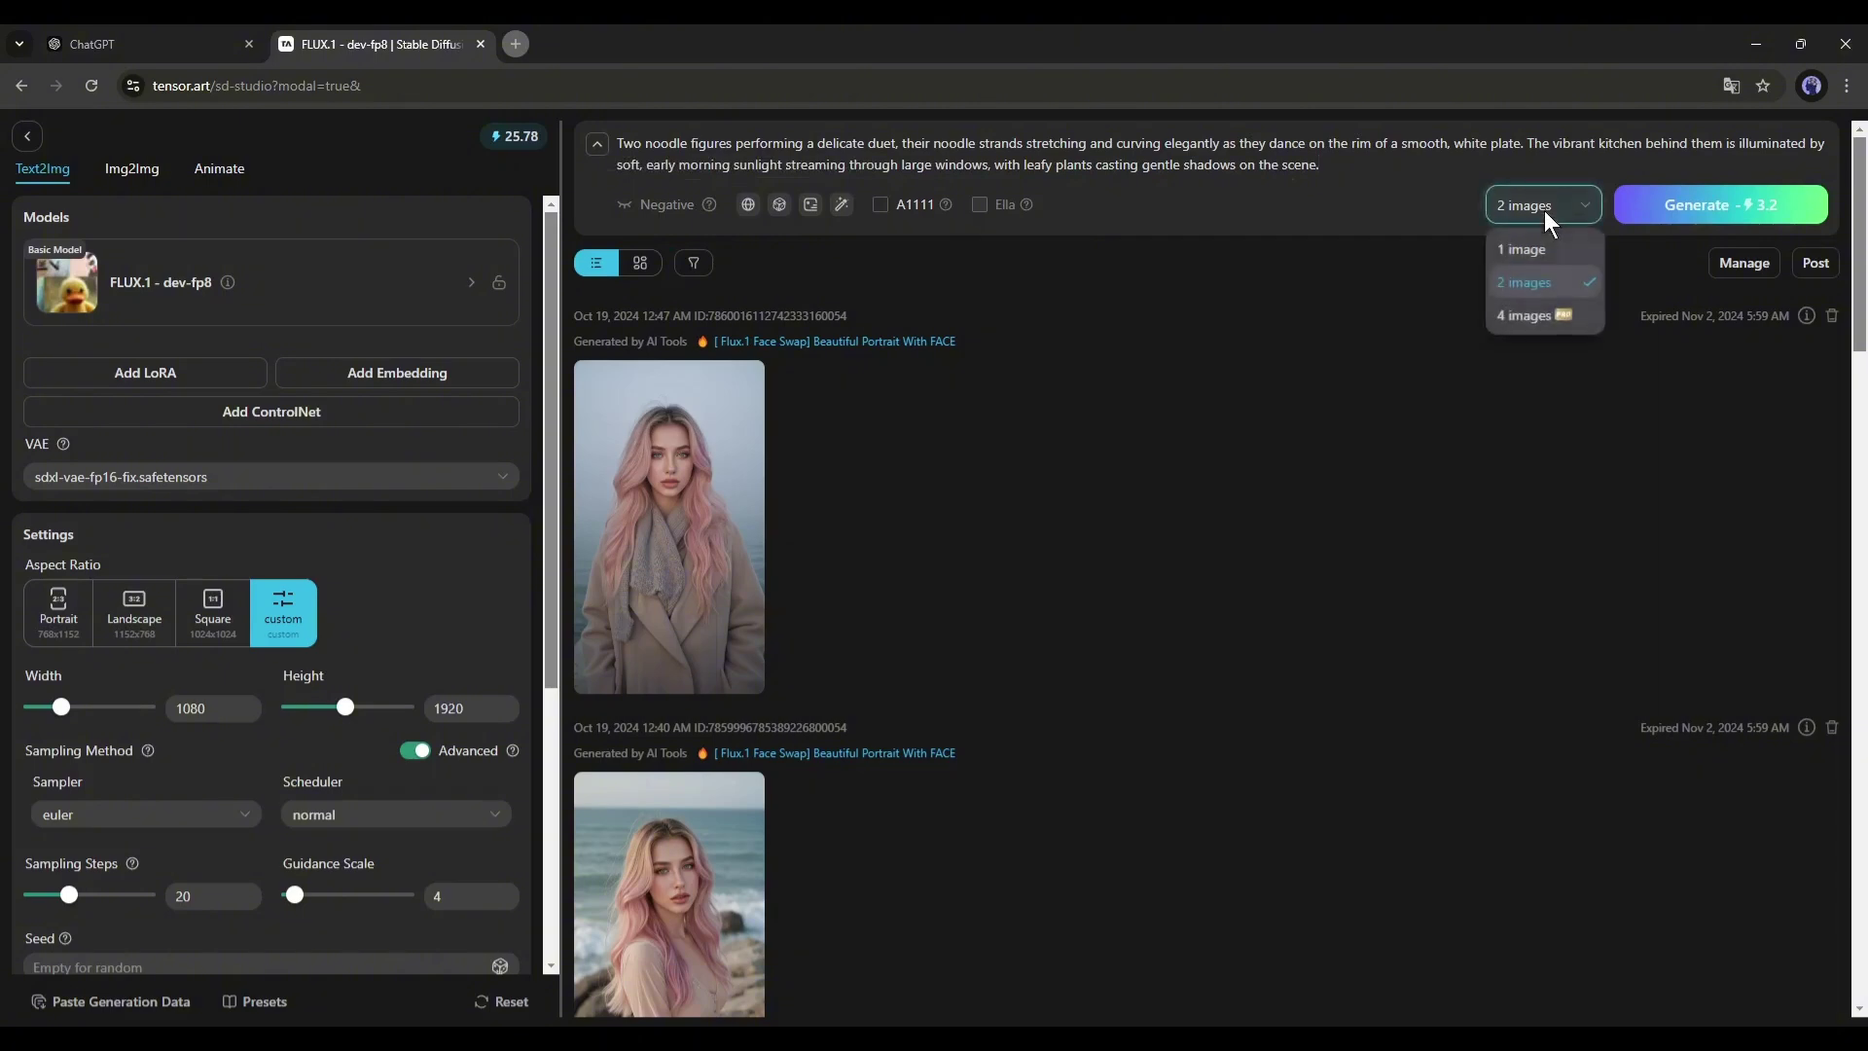
left_click(1537, 282)
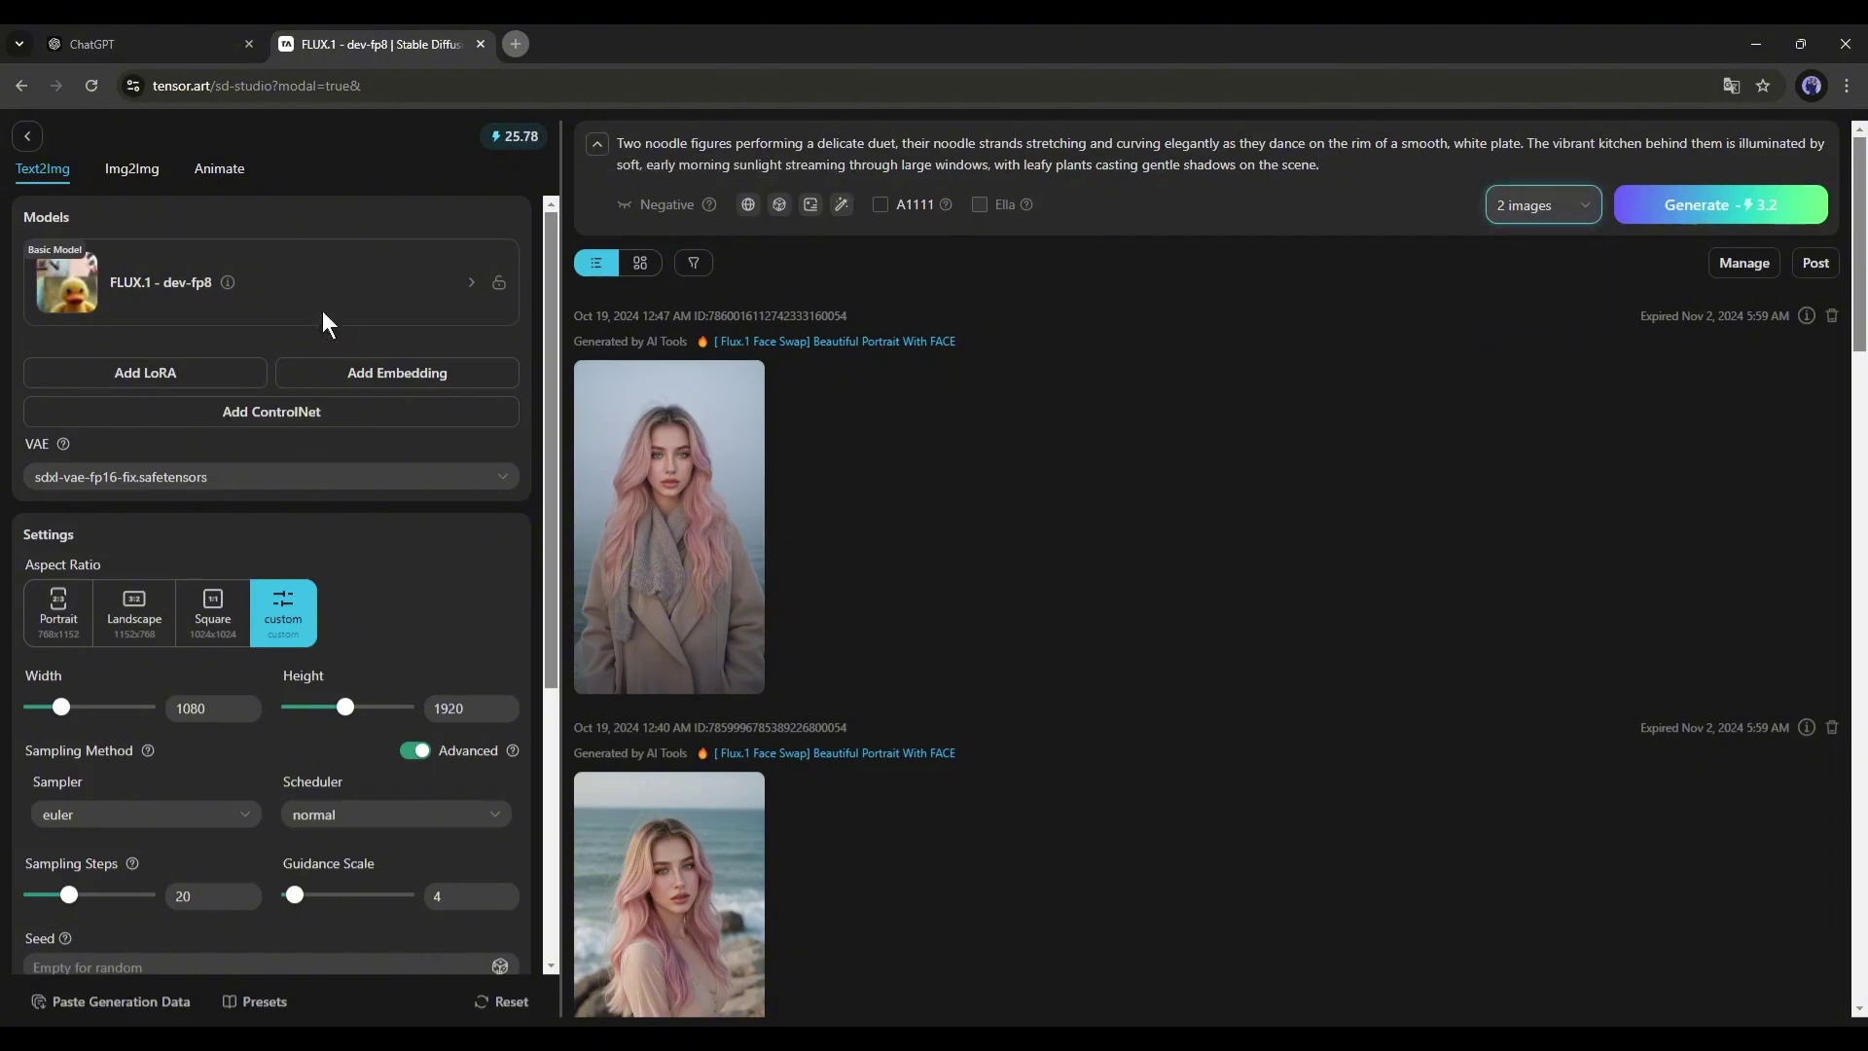
Step: Add the Noodlesify LoRA, found by searching 'noodles'
left_click(118, 376)
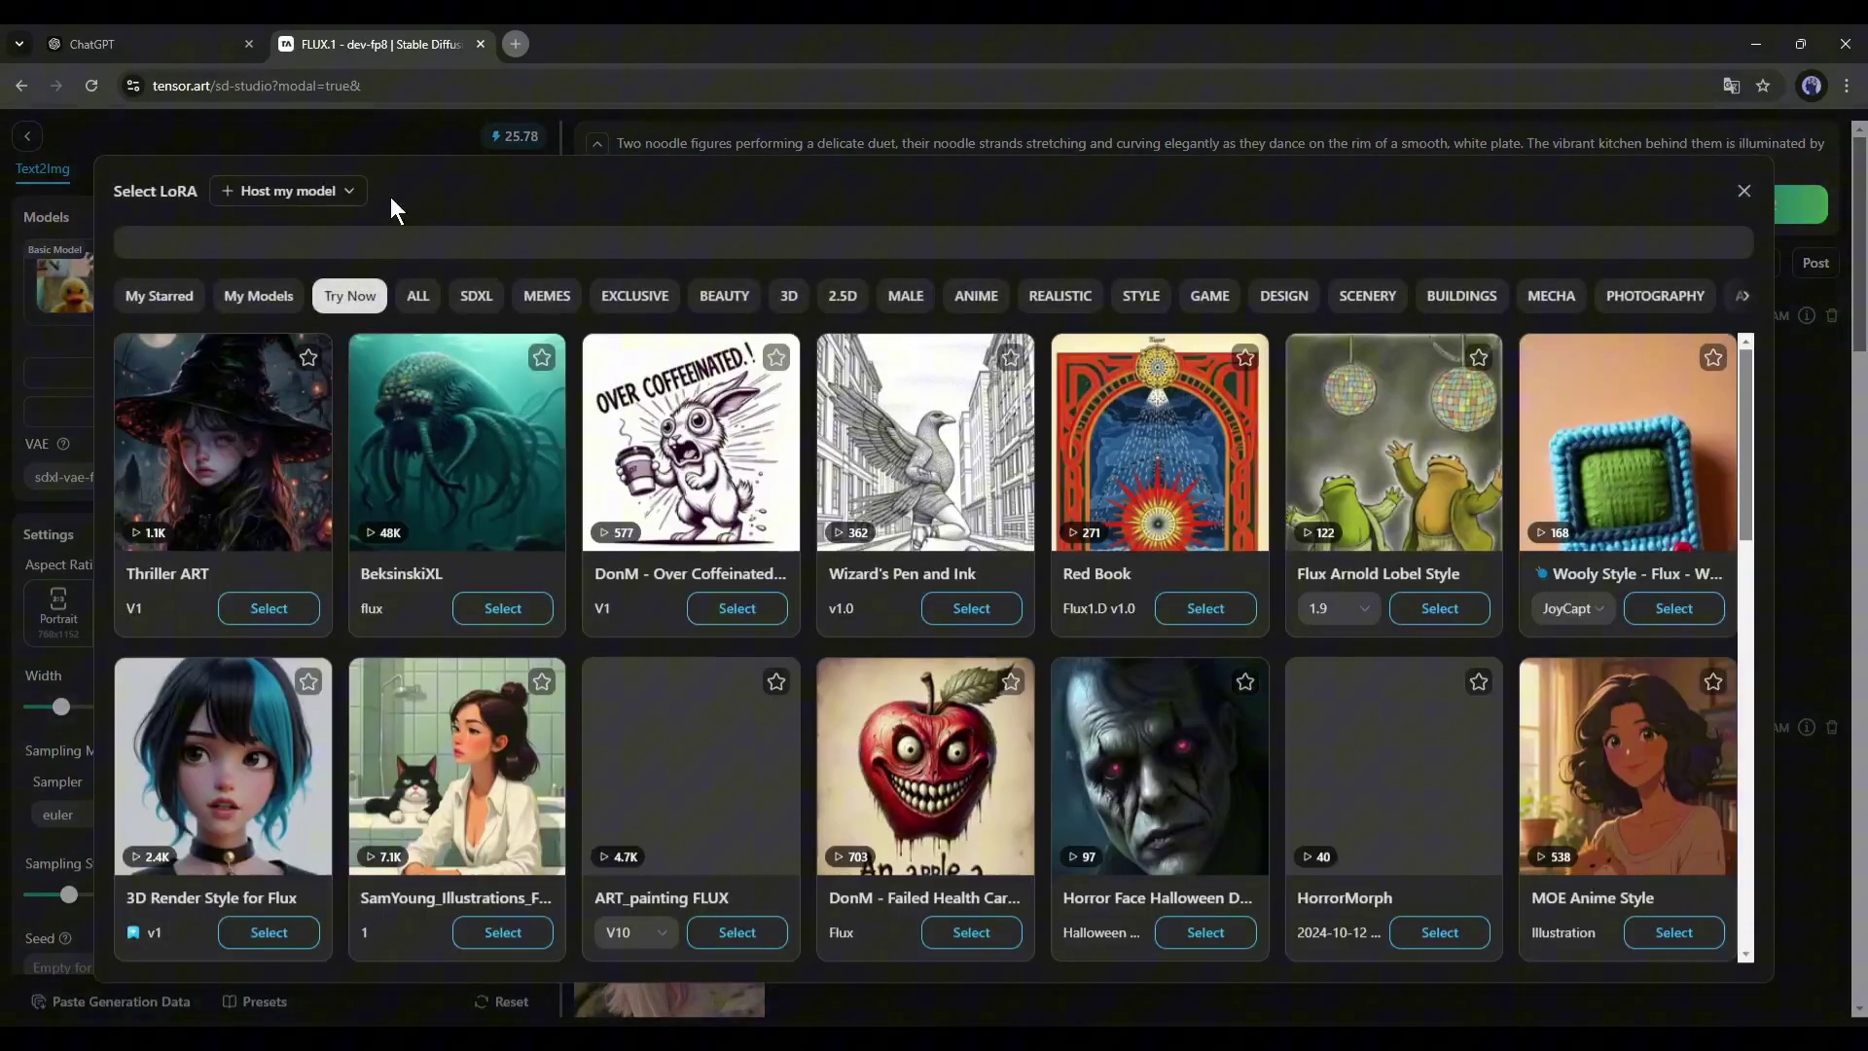
mouse_move(321, 194)
left_click(388, 230)
type("nood")
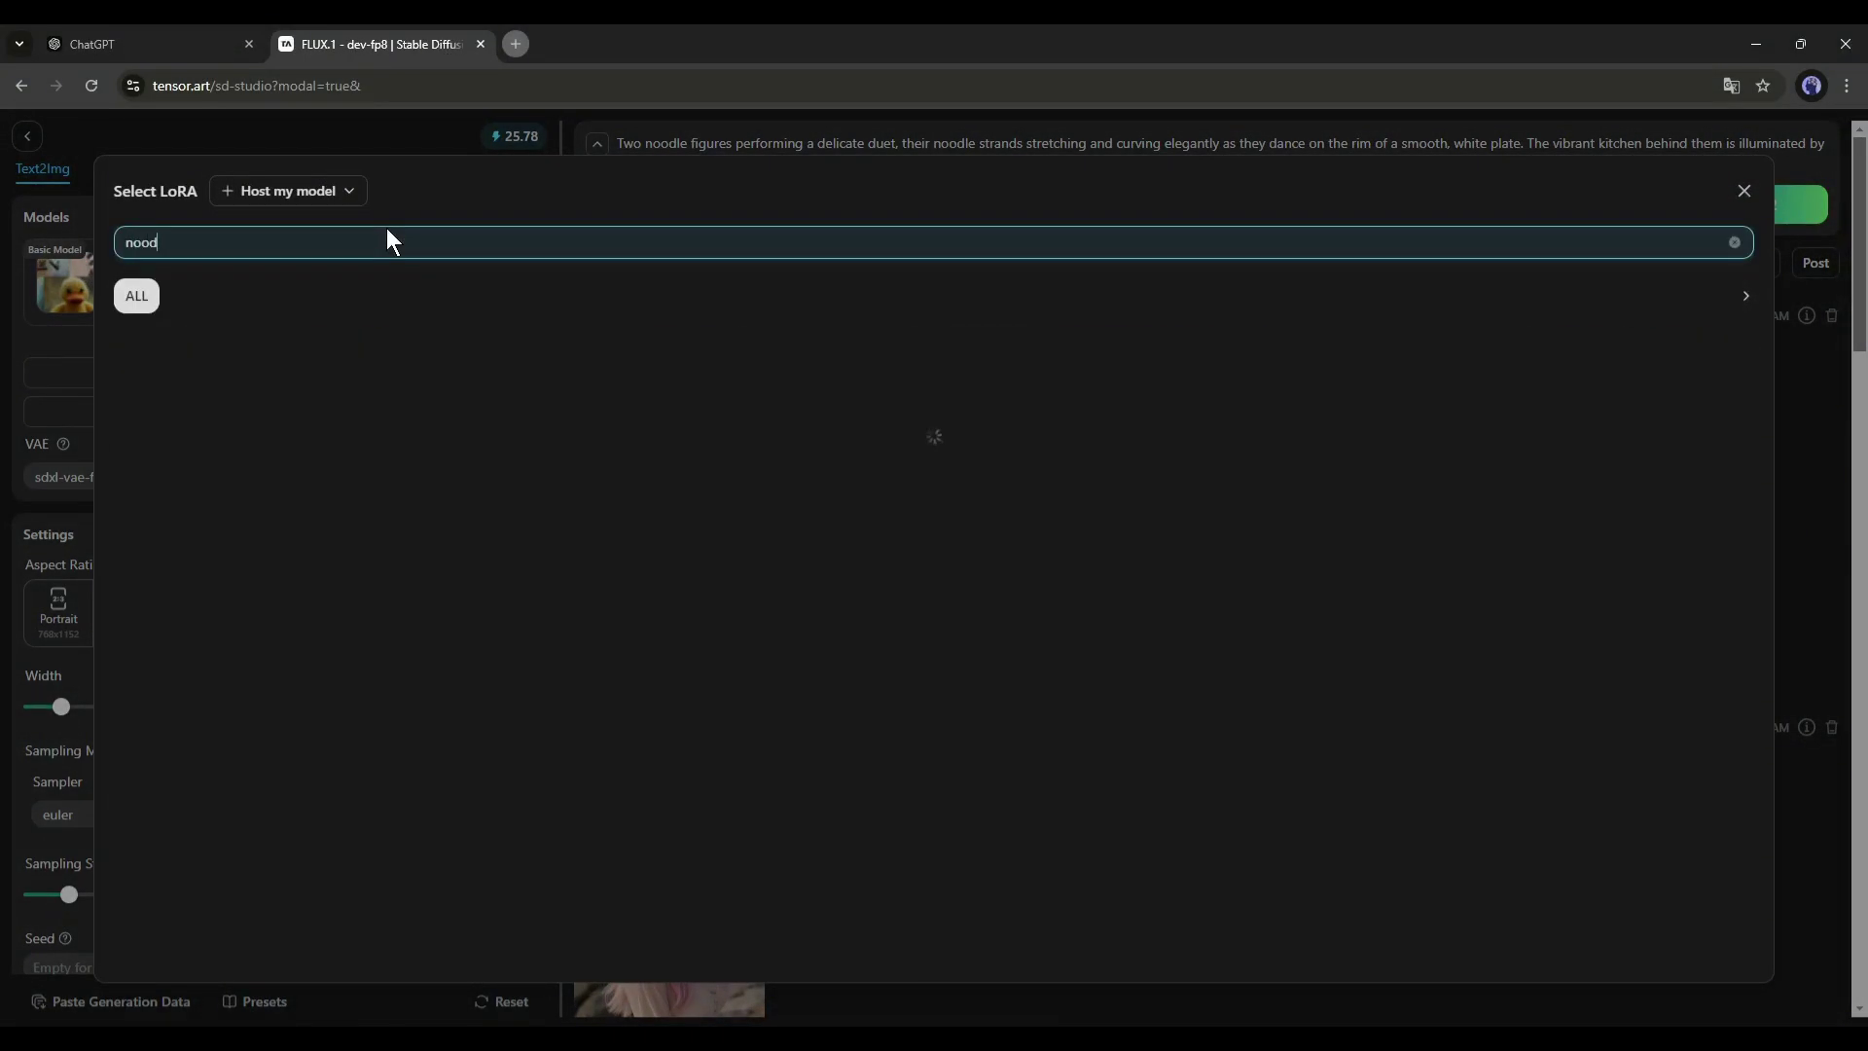
type("les")
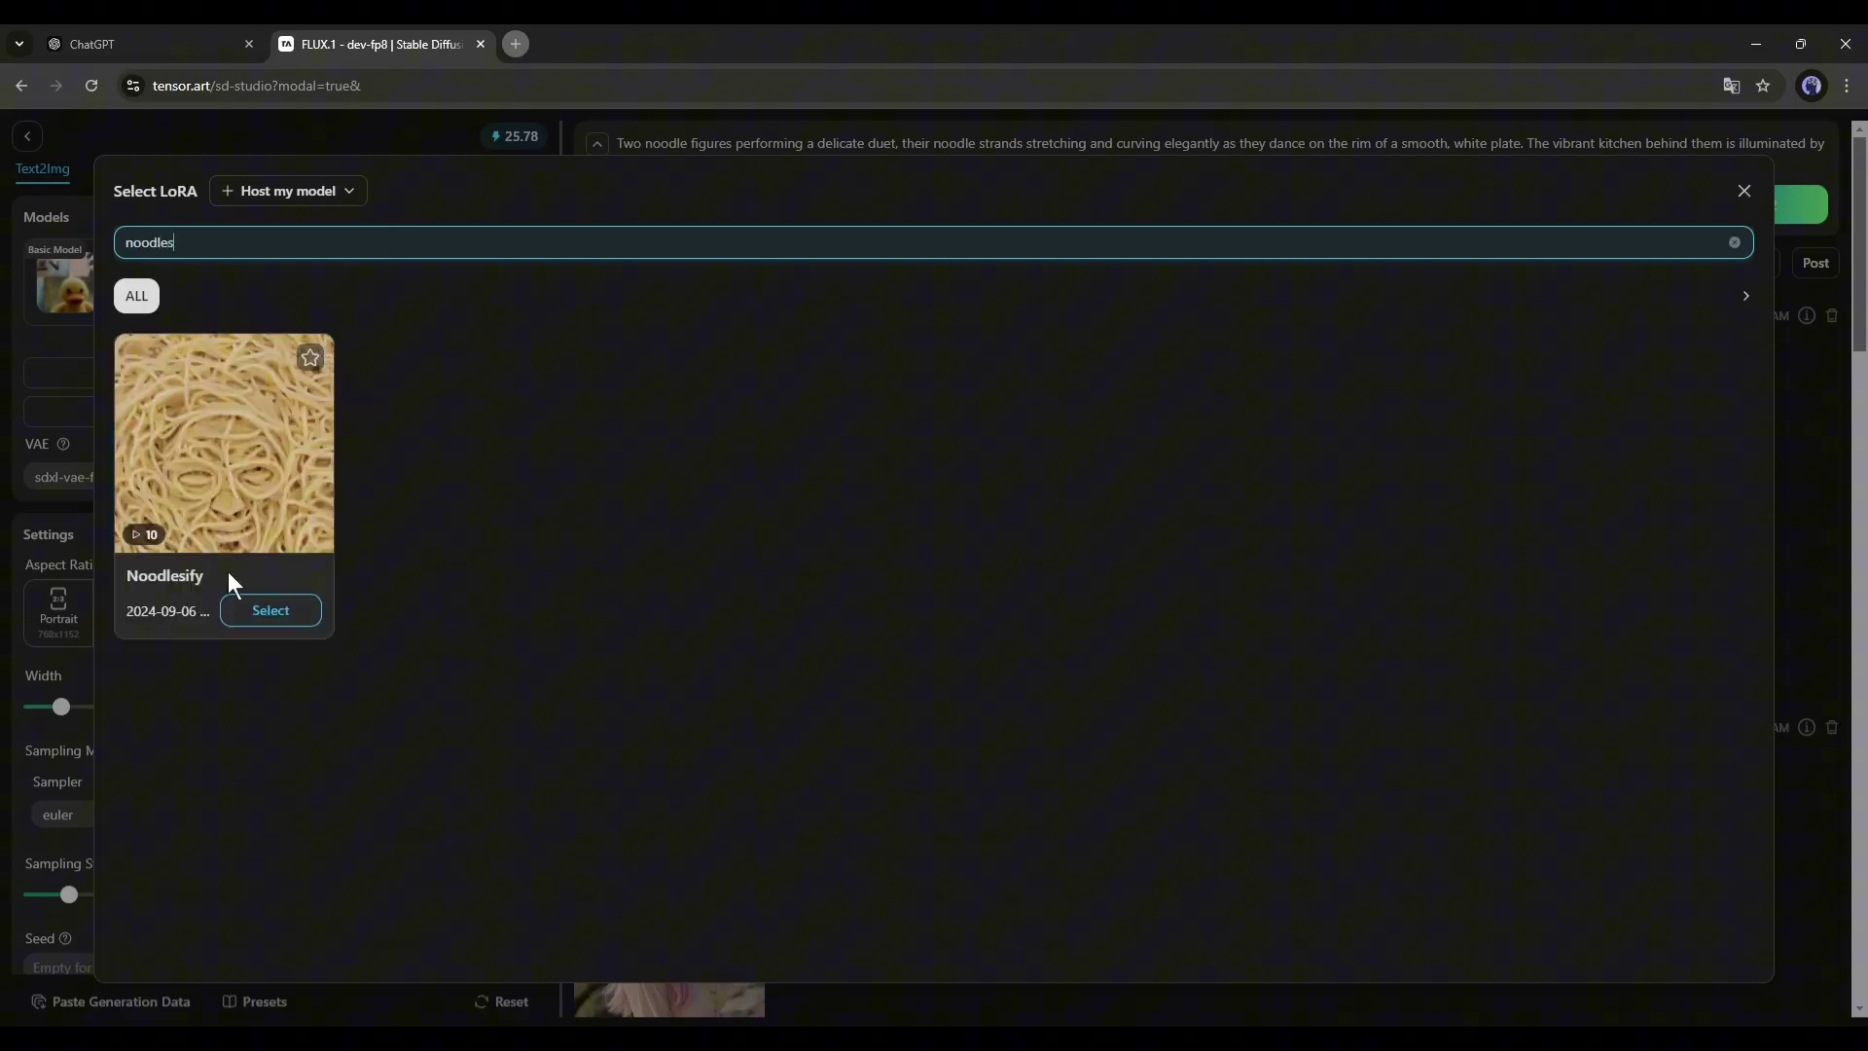
left_click(266, 611)
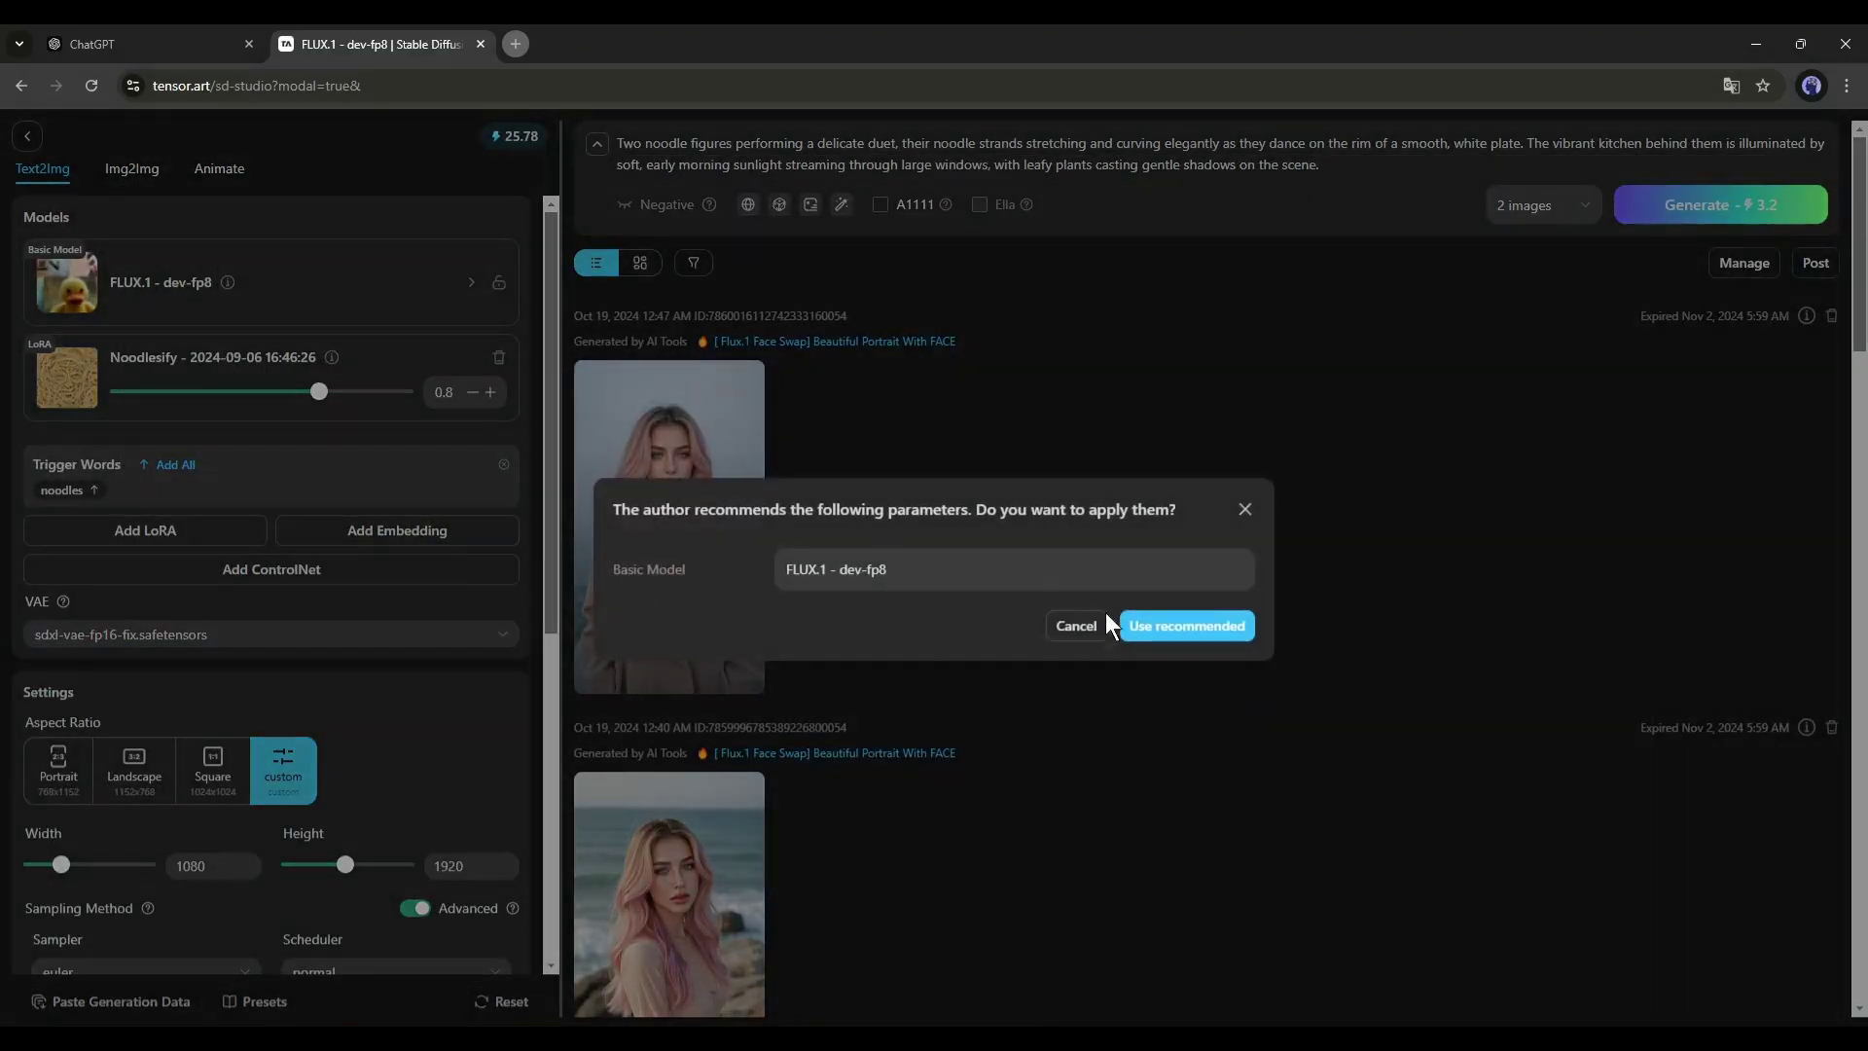
Step: Accept the author's recommended parameters: euler sampler, 20 steps, guidance scale 4
left_click(1142, 625)
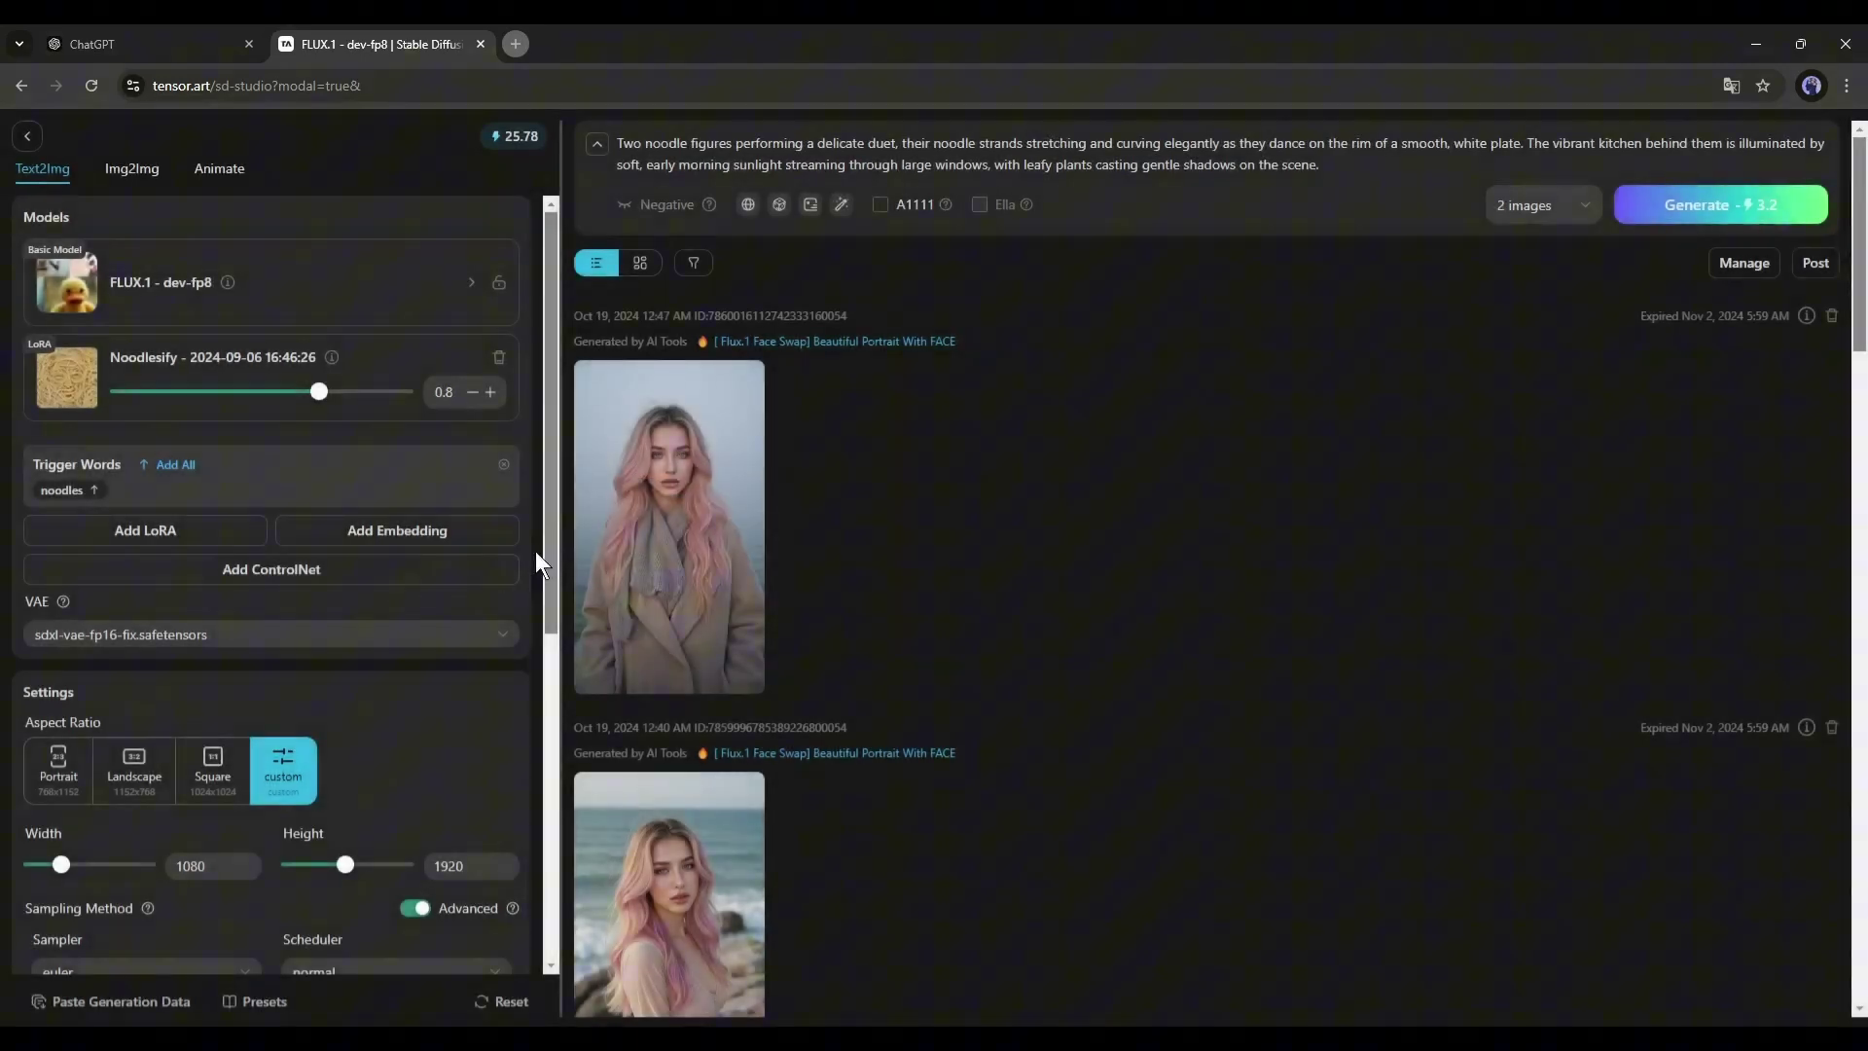
scroll(390, 502, "down", 1)
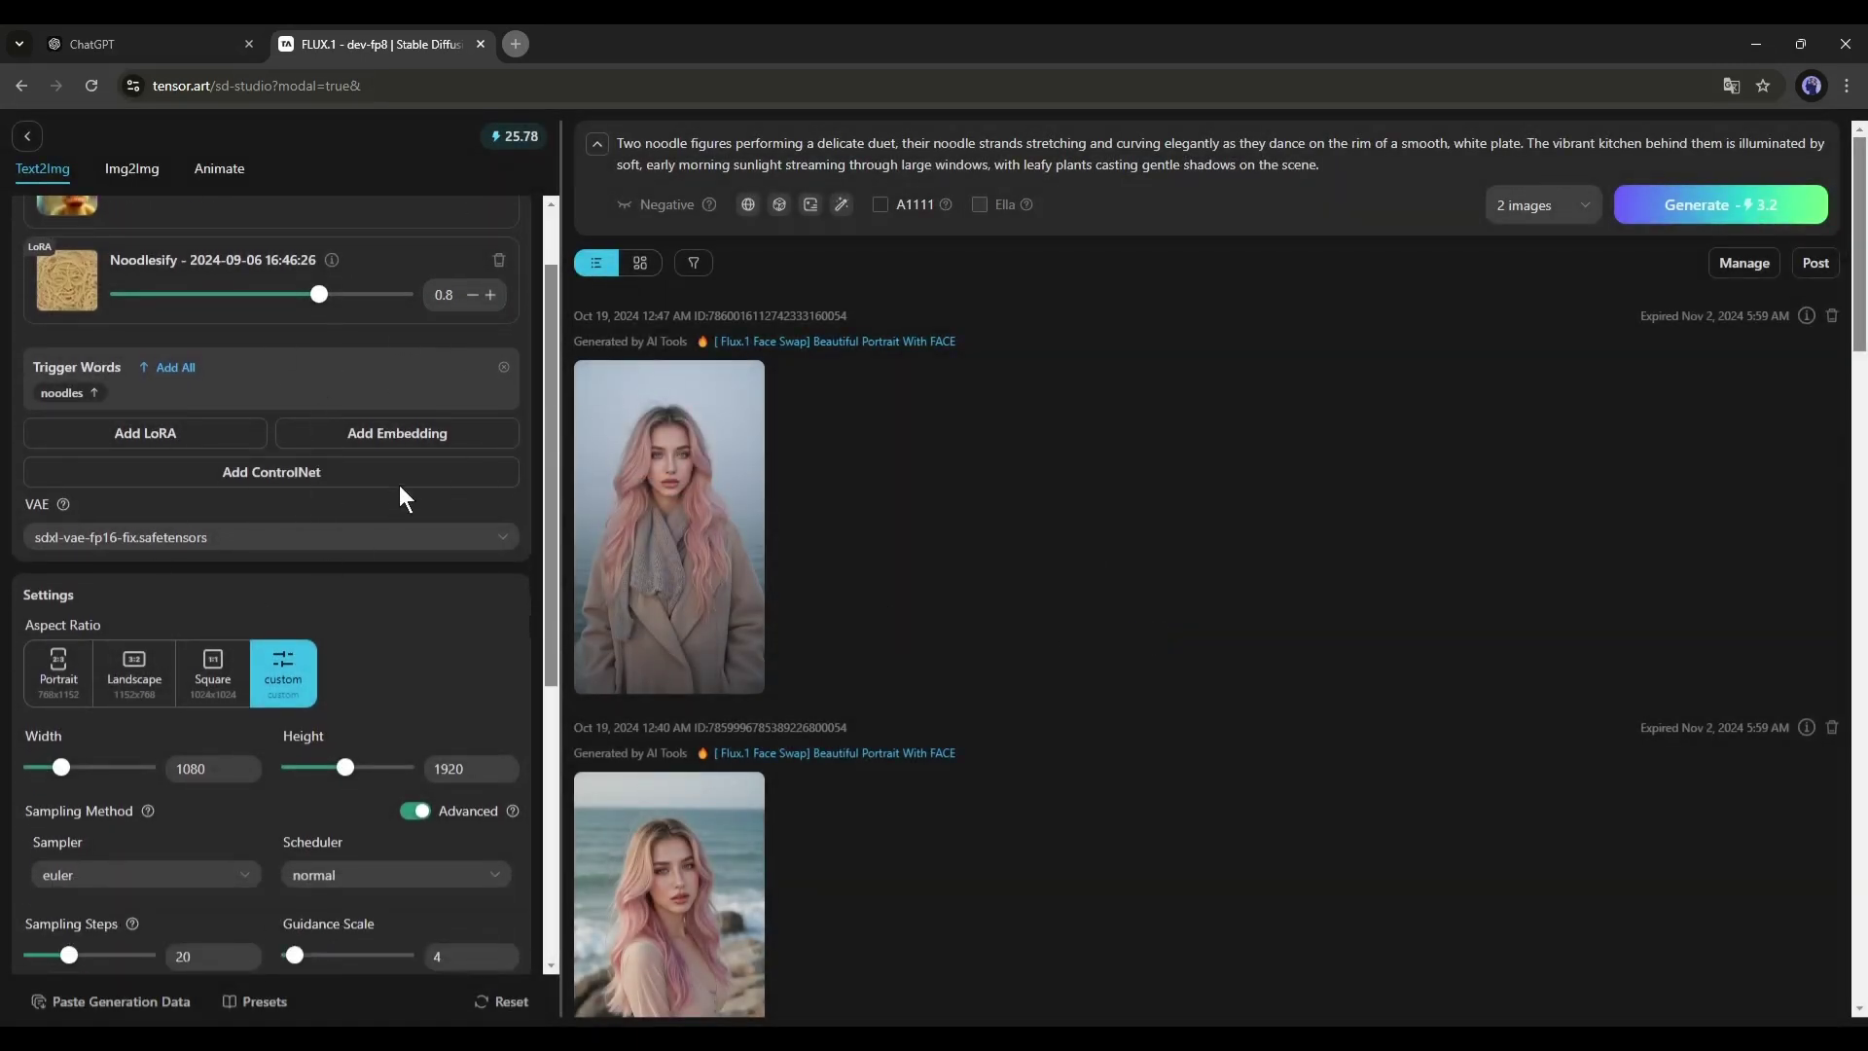
scroll(693, 383, "down", 1)
scroll(259, 475, "down", 2)
scroll(195, 570, "down", 3)
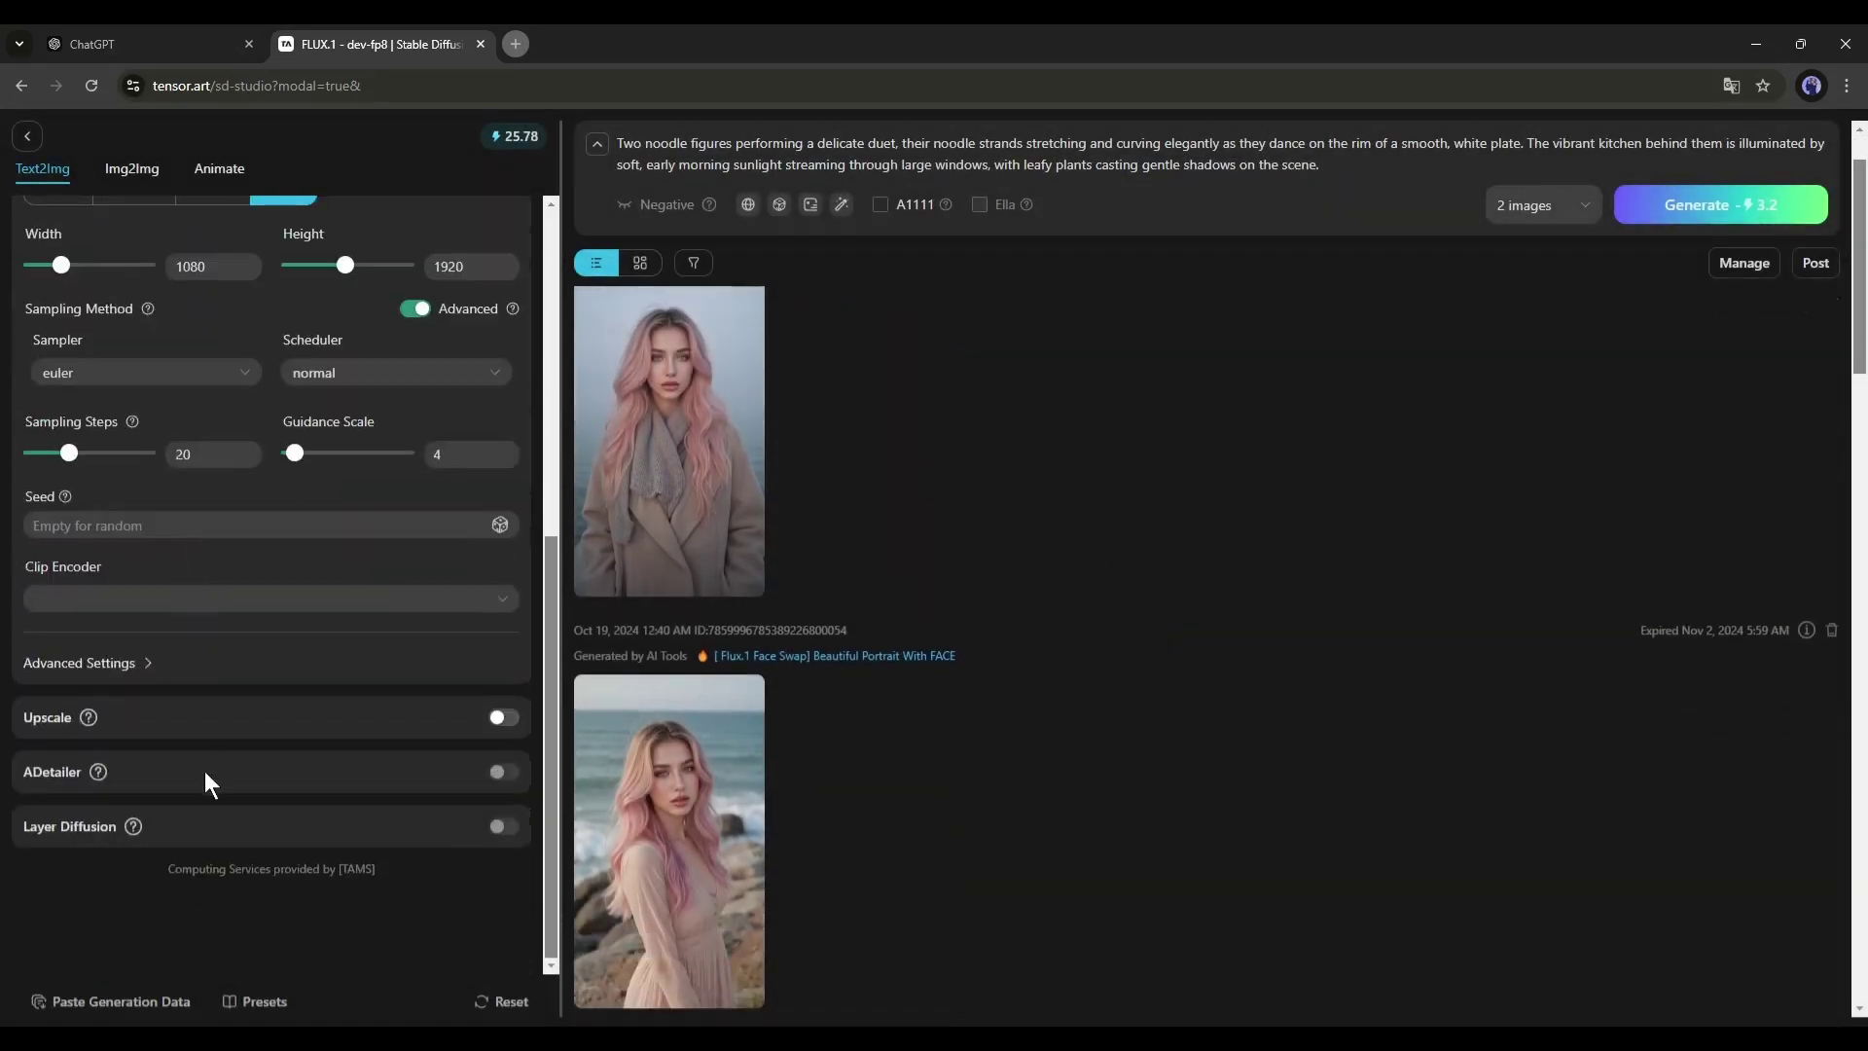
scroll(195, 764, "up", 6)
scroll(167, 566, "down", 4)
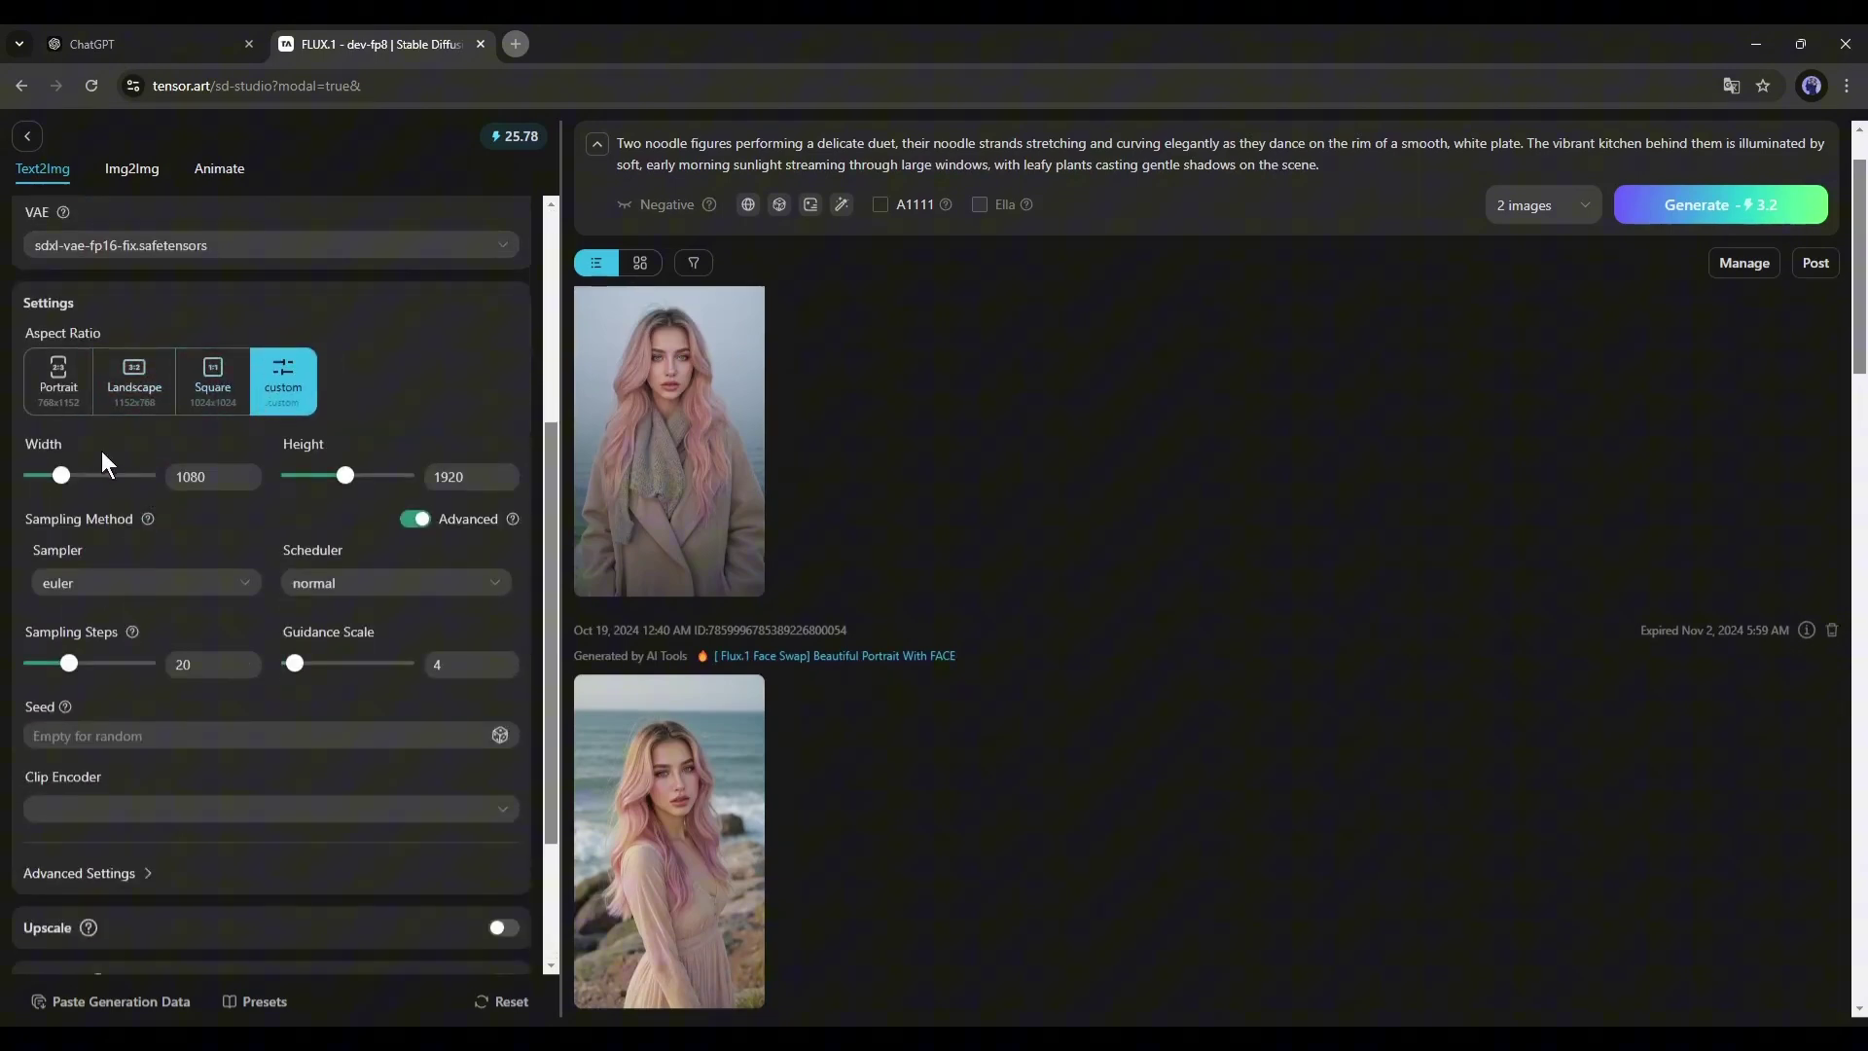
Step: Adjust the Width and Height fields, keeping the custom size at 1080×1920
left_click_drag(62, 469, 70, 475)
left_click(193, 473)
type("1")
type("000")
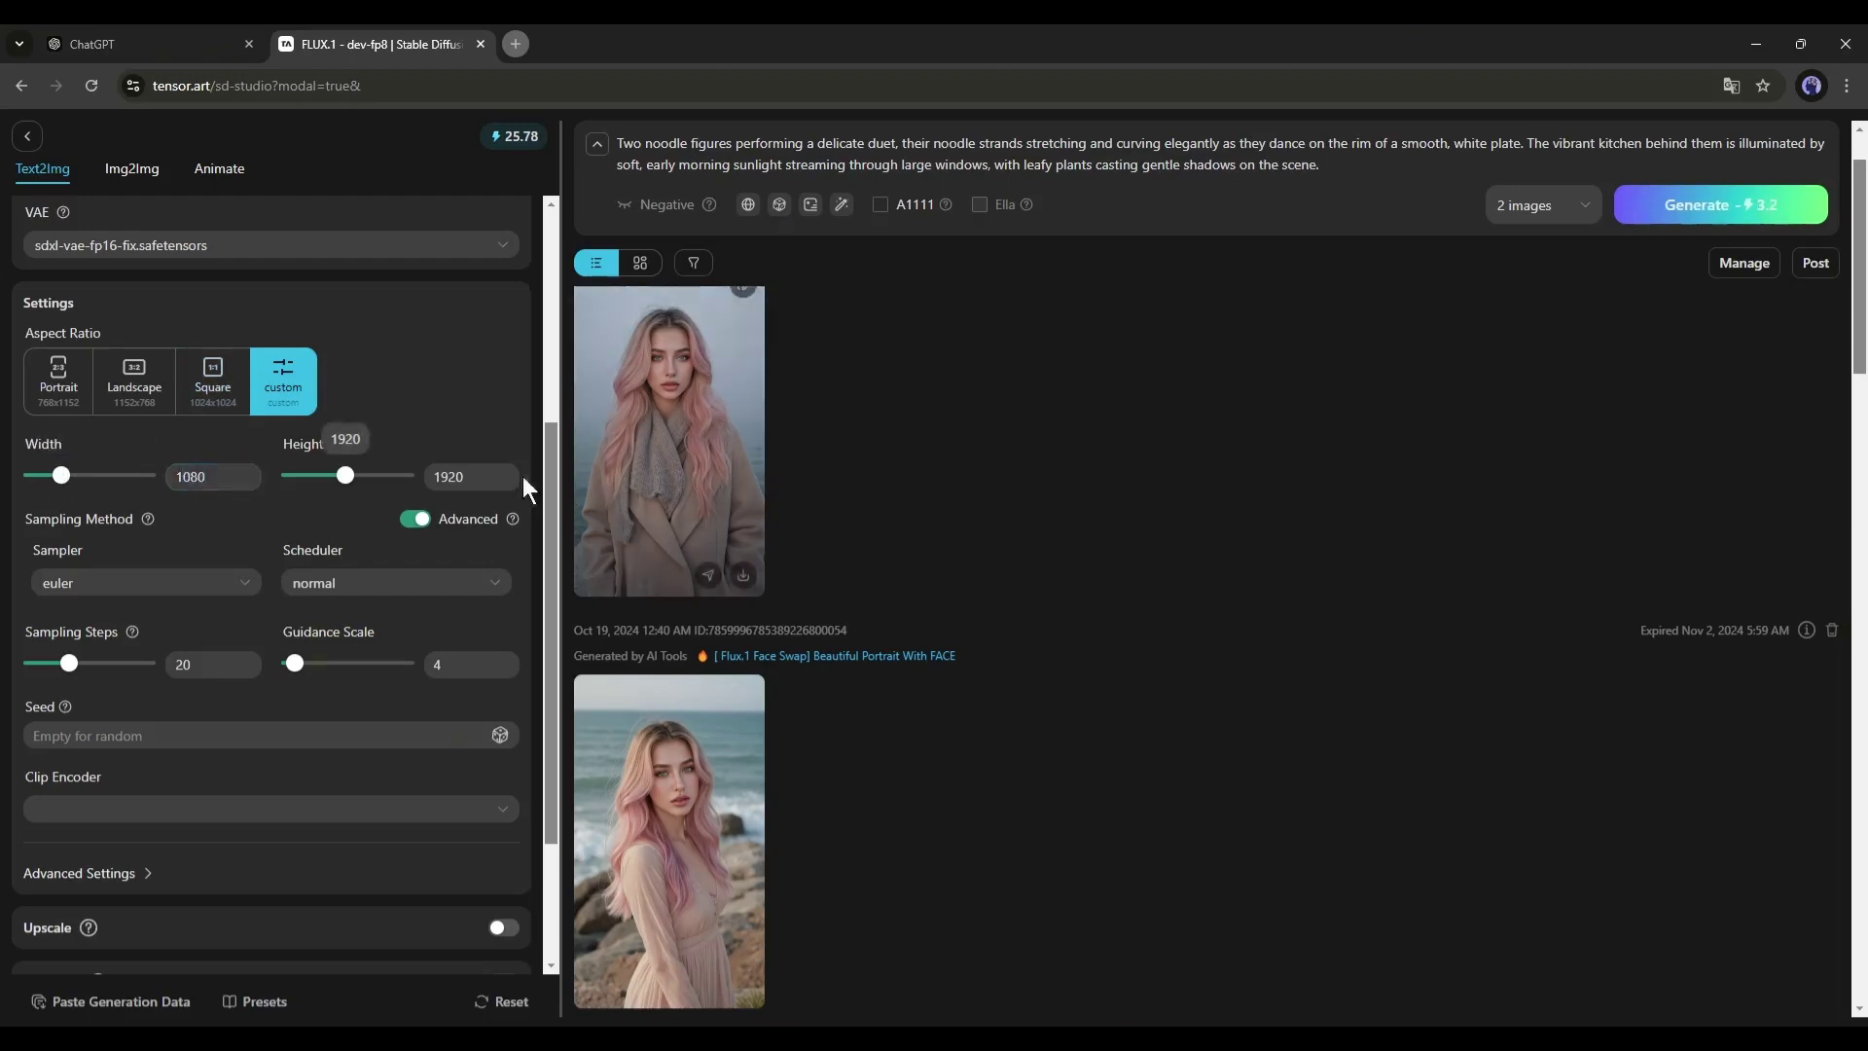
double_click(492, 479)
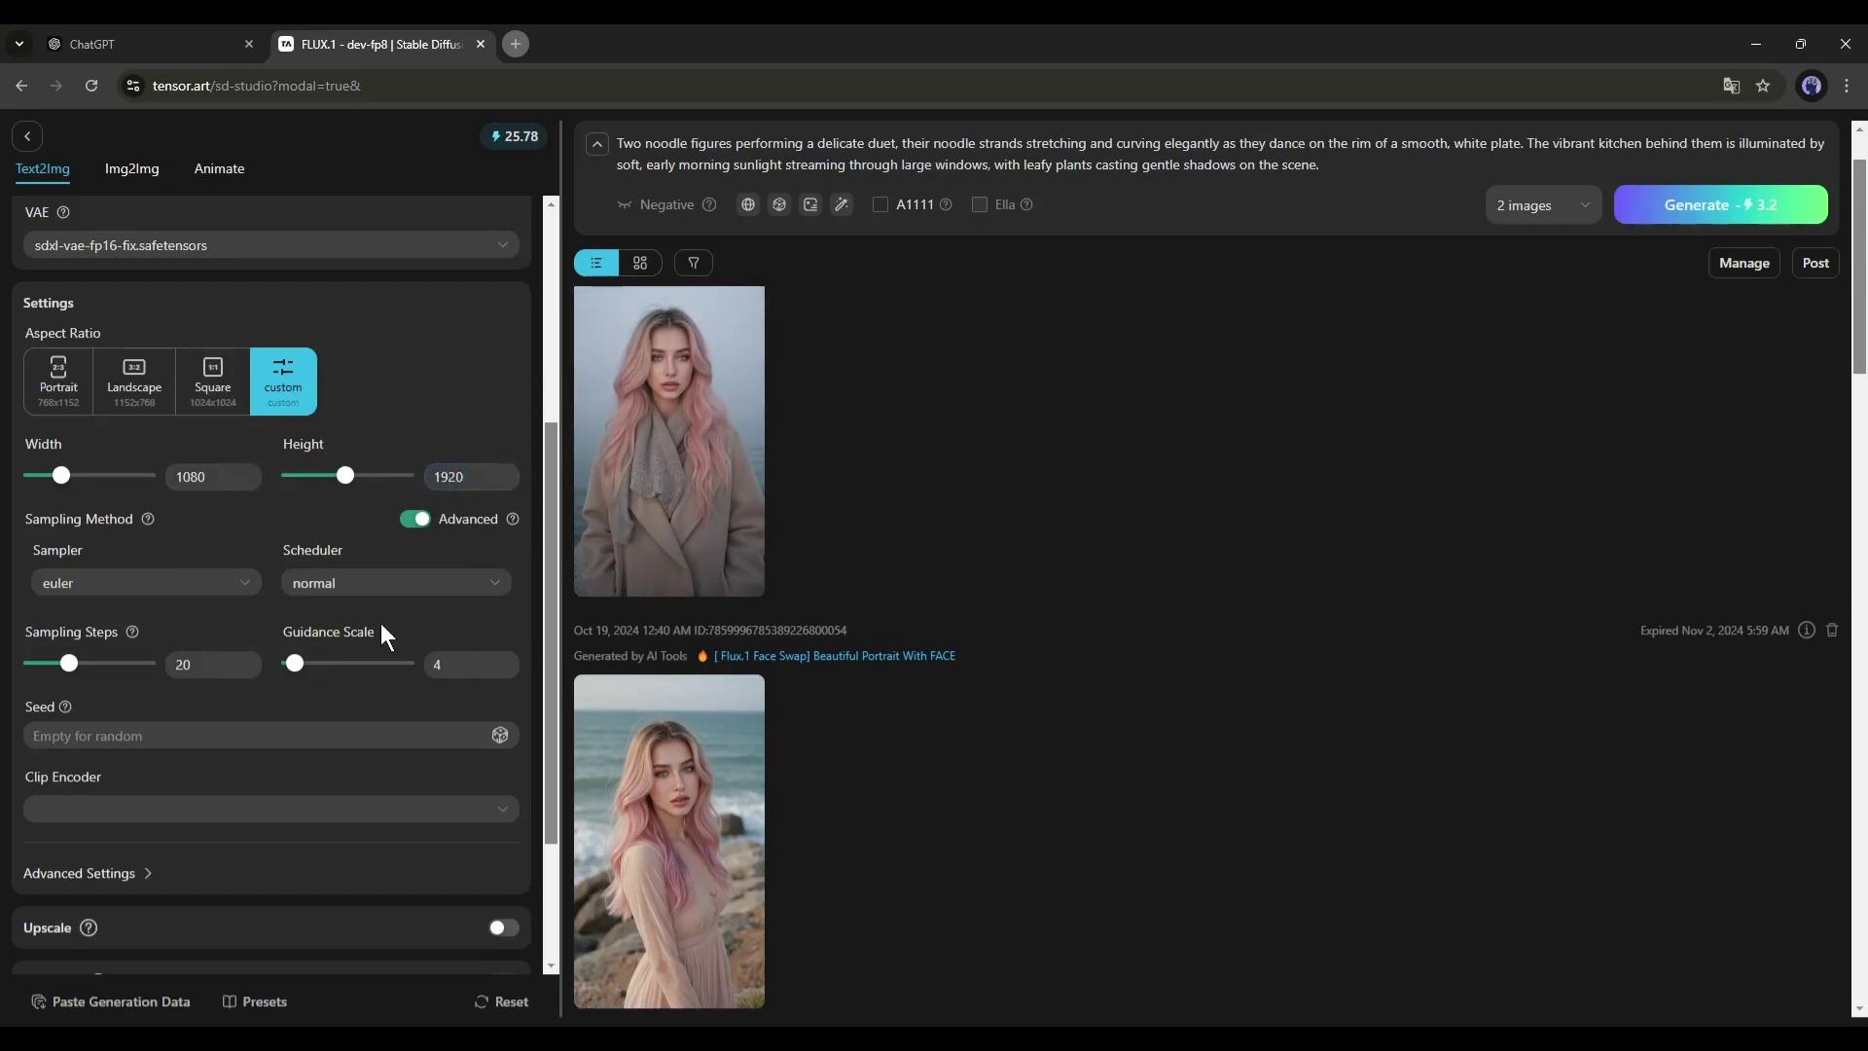
scroll(389, 634, "up", 4)
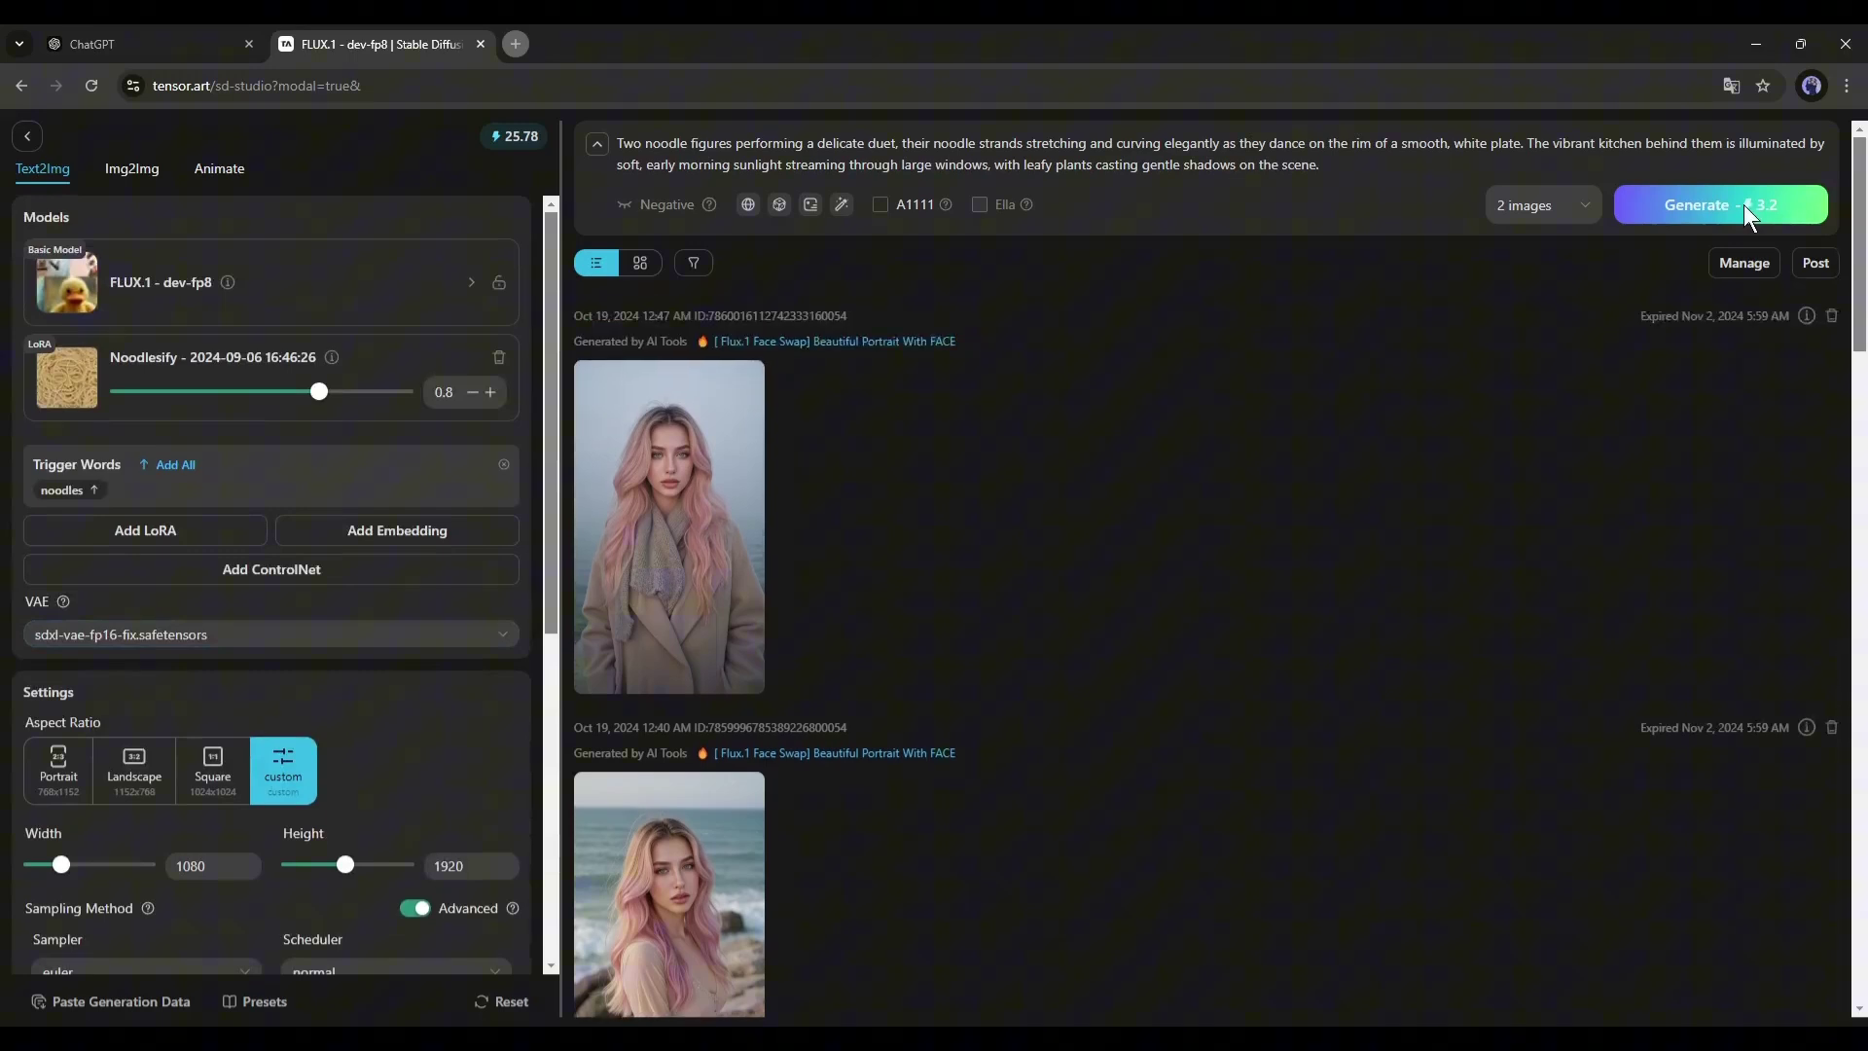
Step: Generate two noodle-duet images, compare them full size, then queue another pair at weight -0.2
left_click(1743, 204)
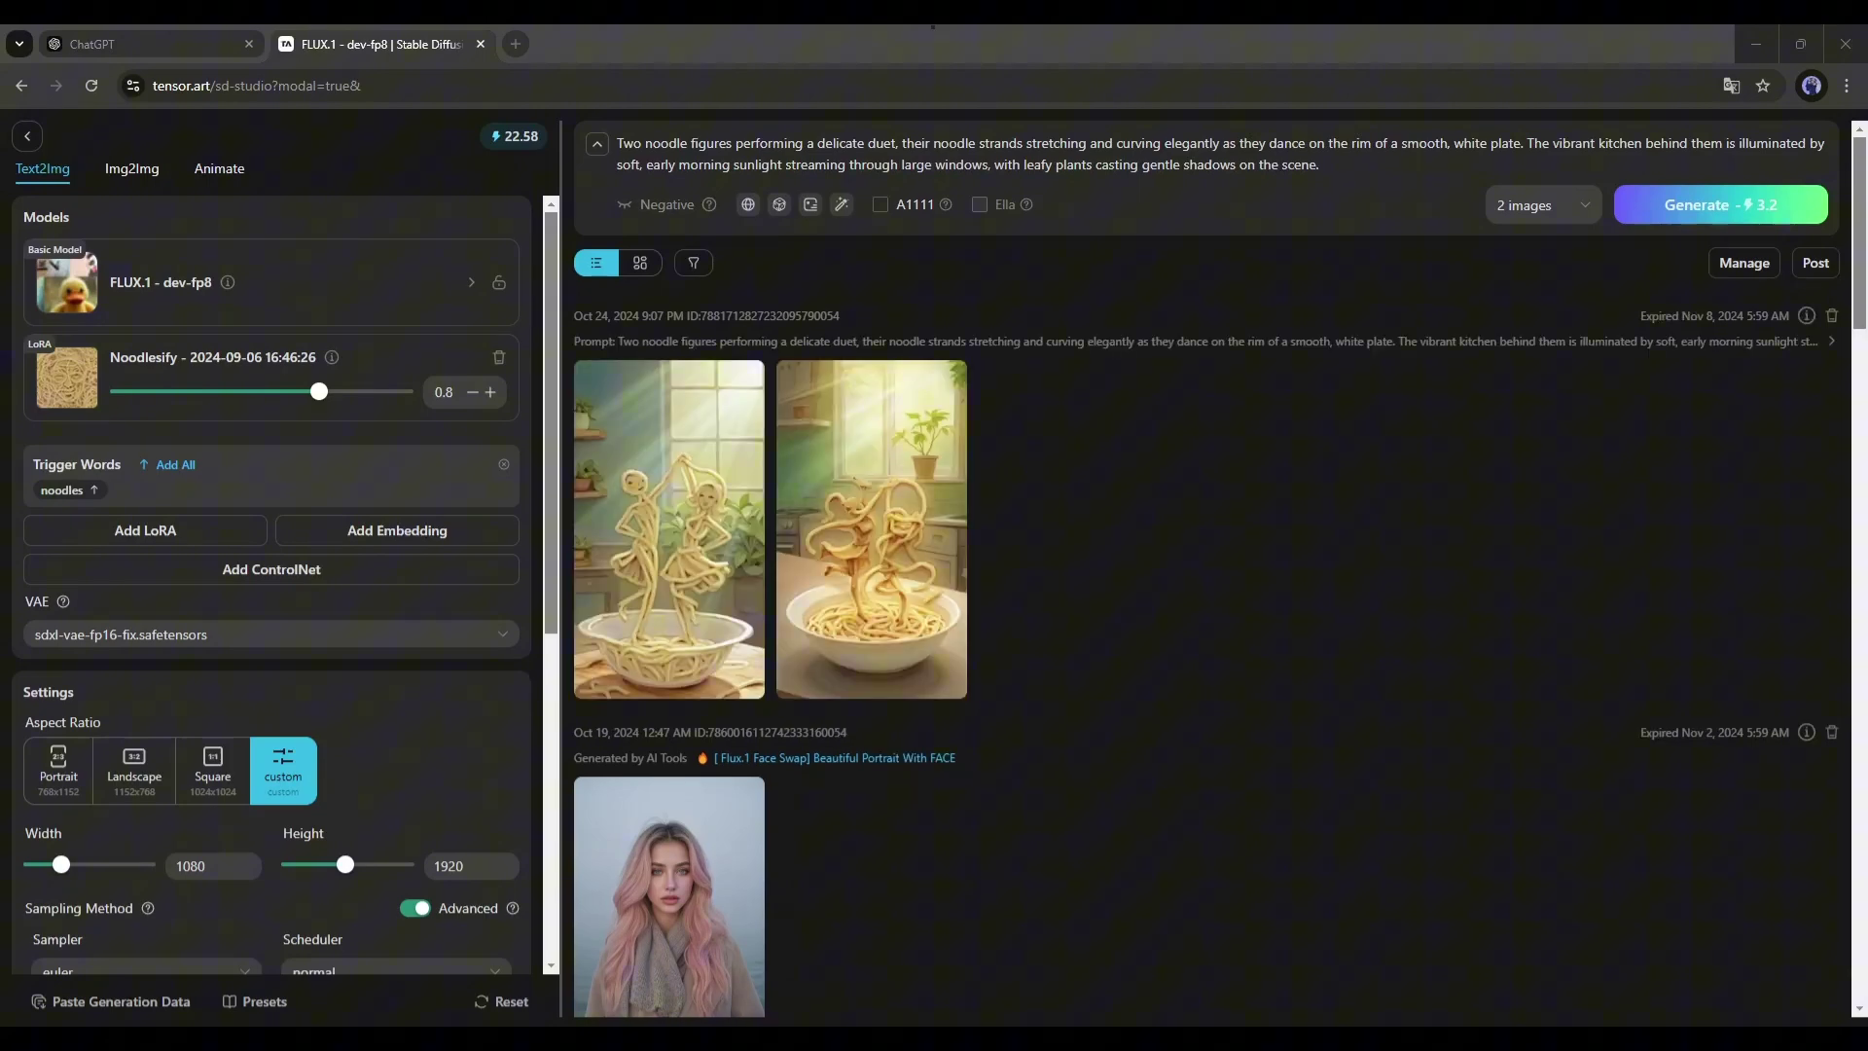
left_click(676, 634)
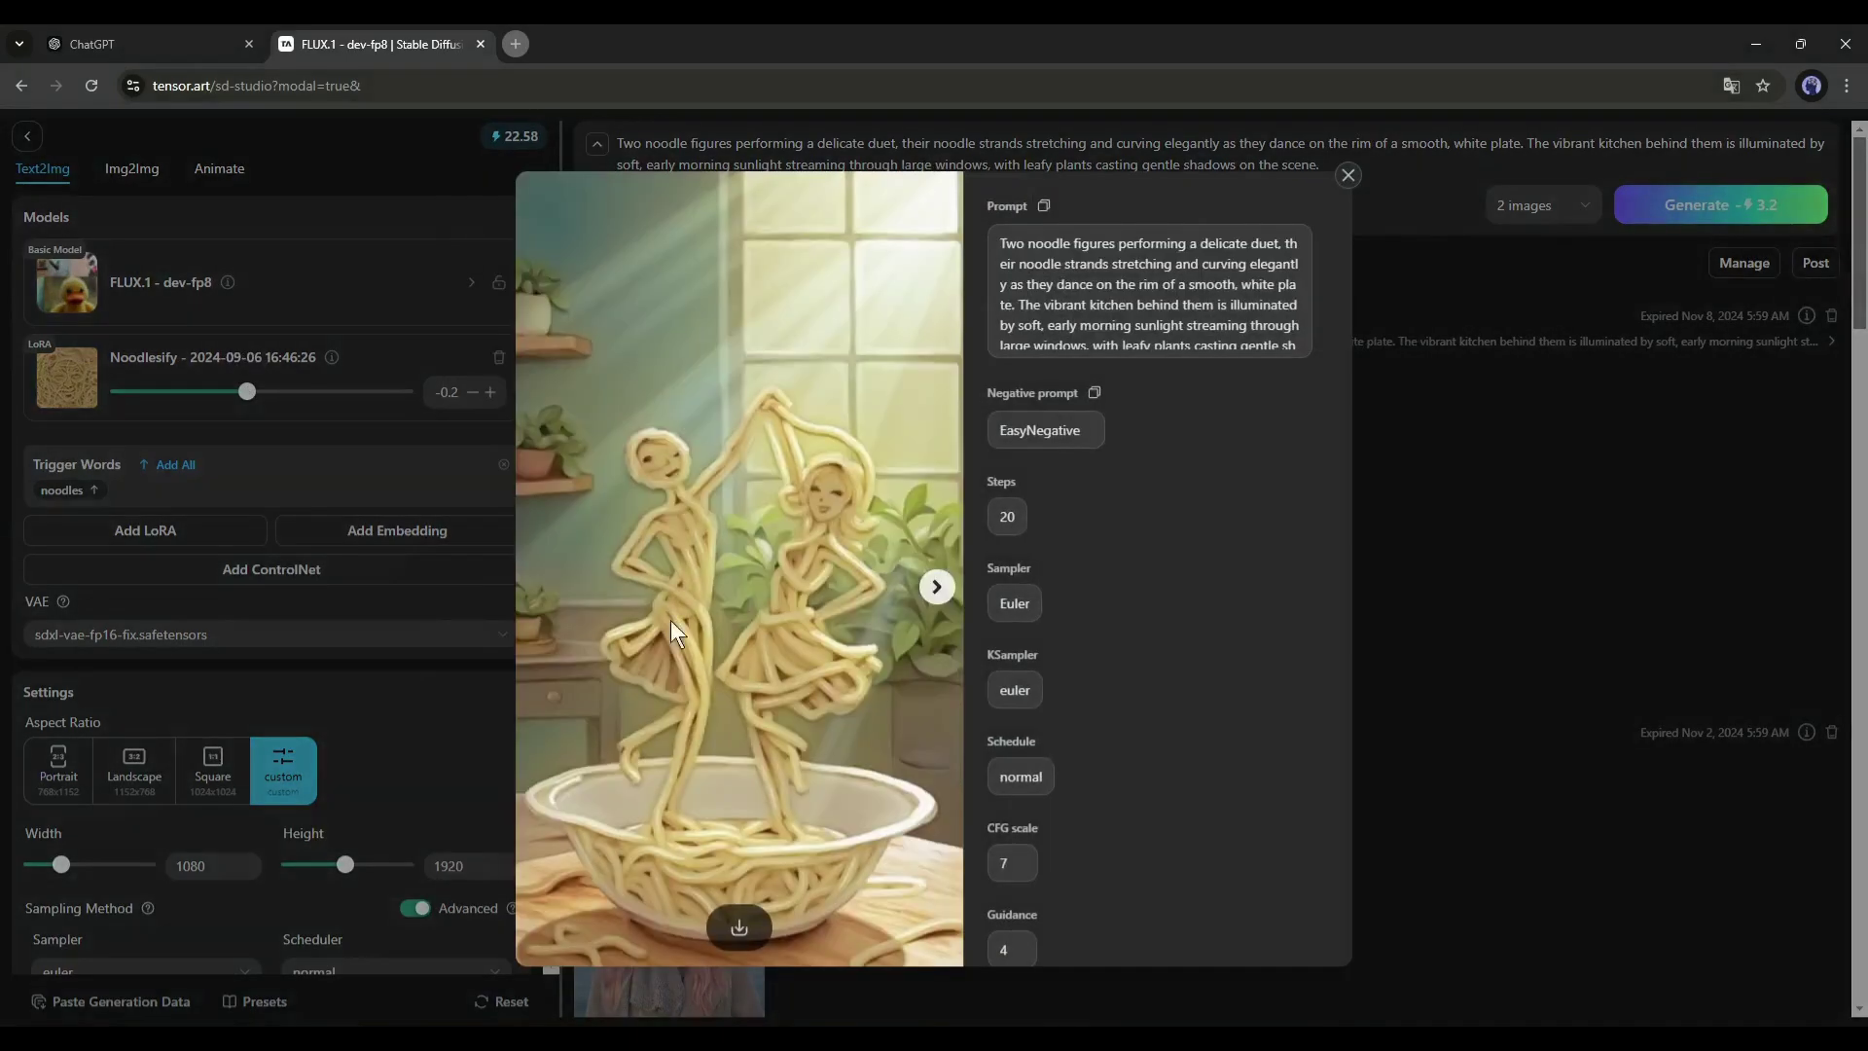
left_click(937, 588)
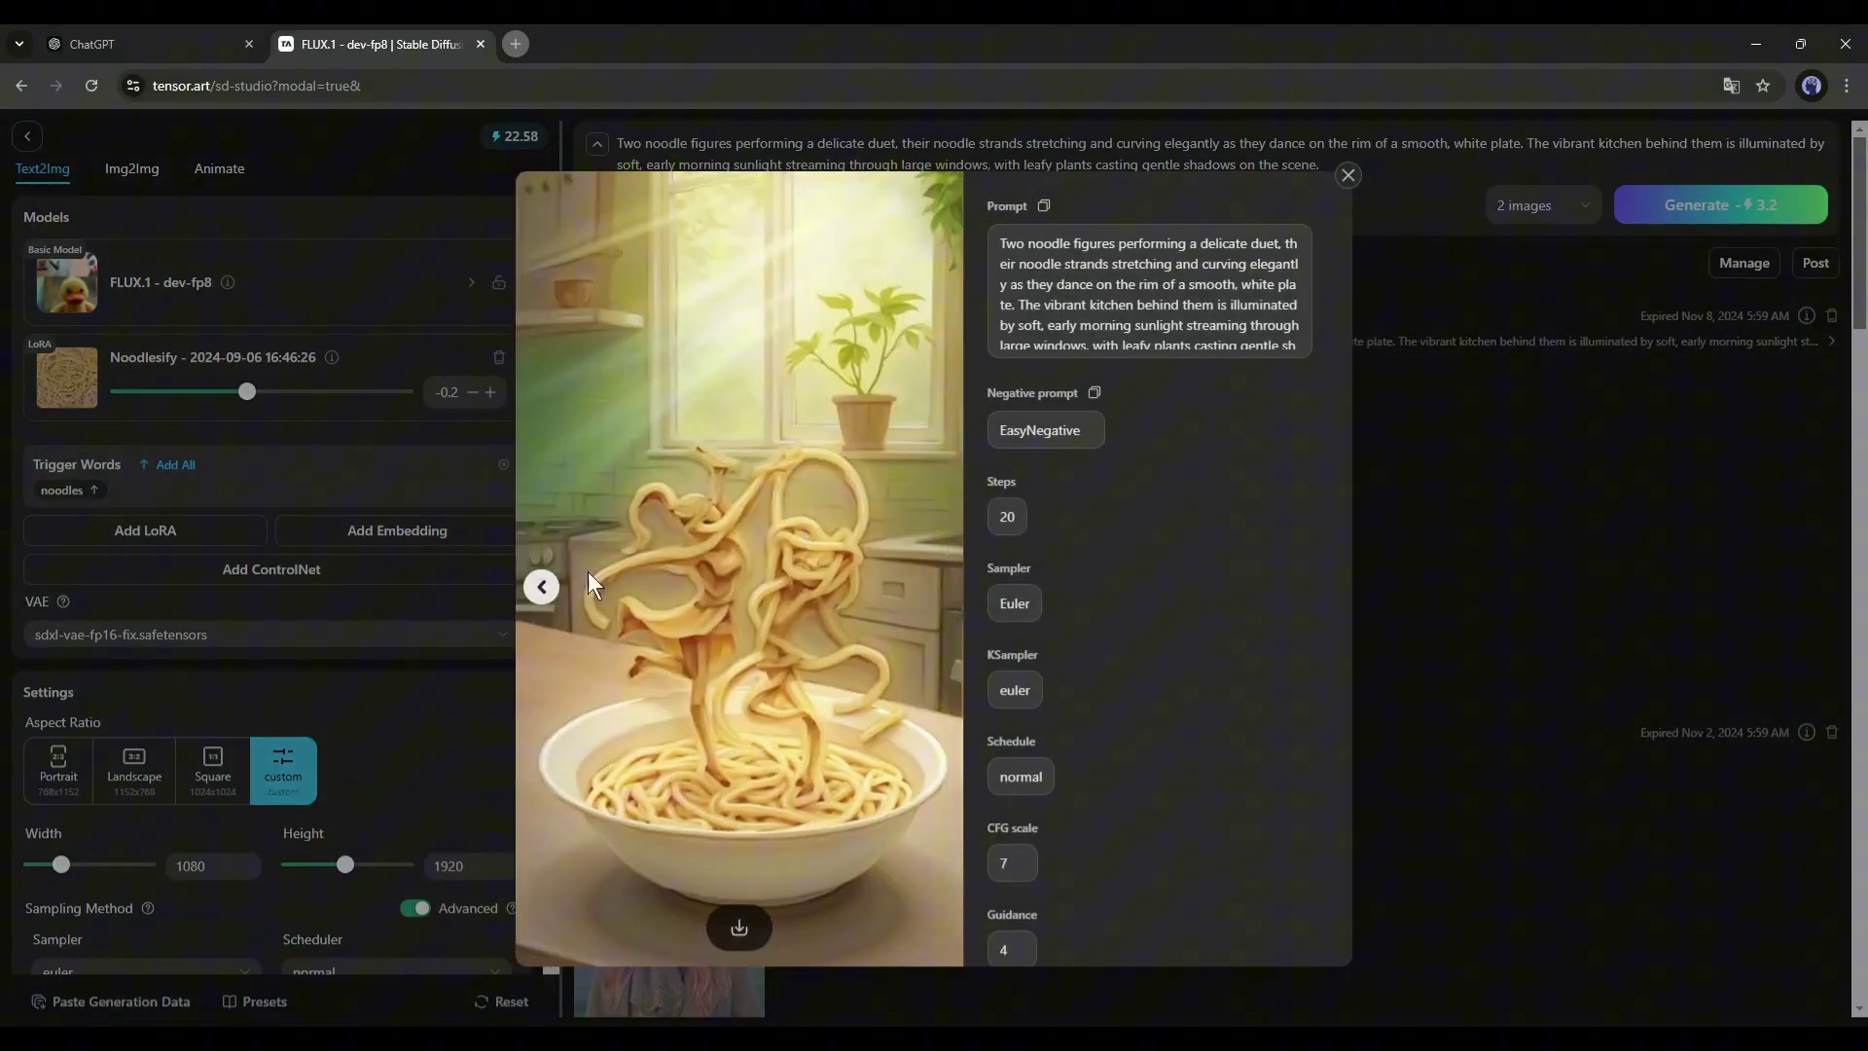
left_click(541, 587)
left_click(1348, 175)
left_click(1752, 202)
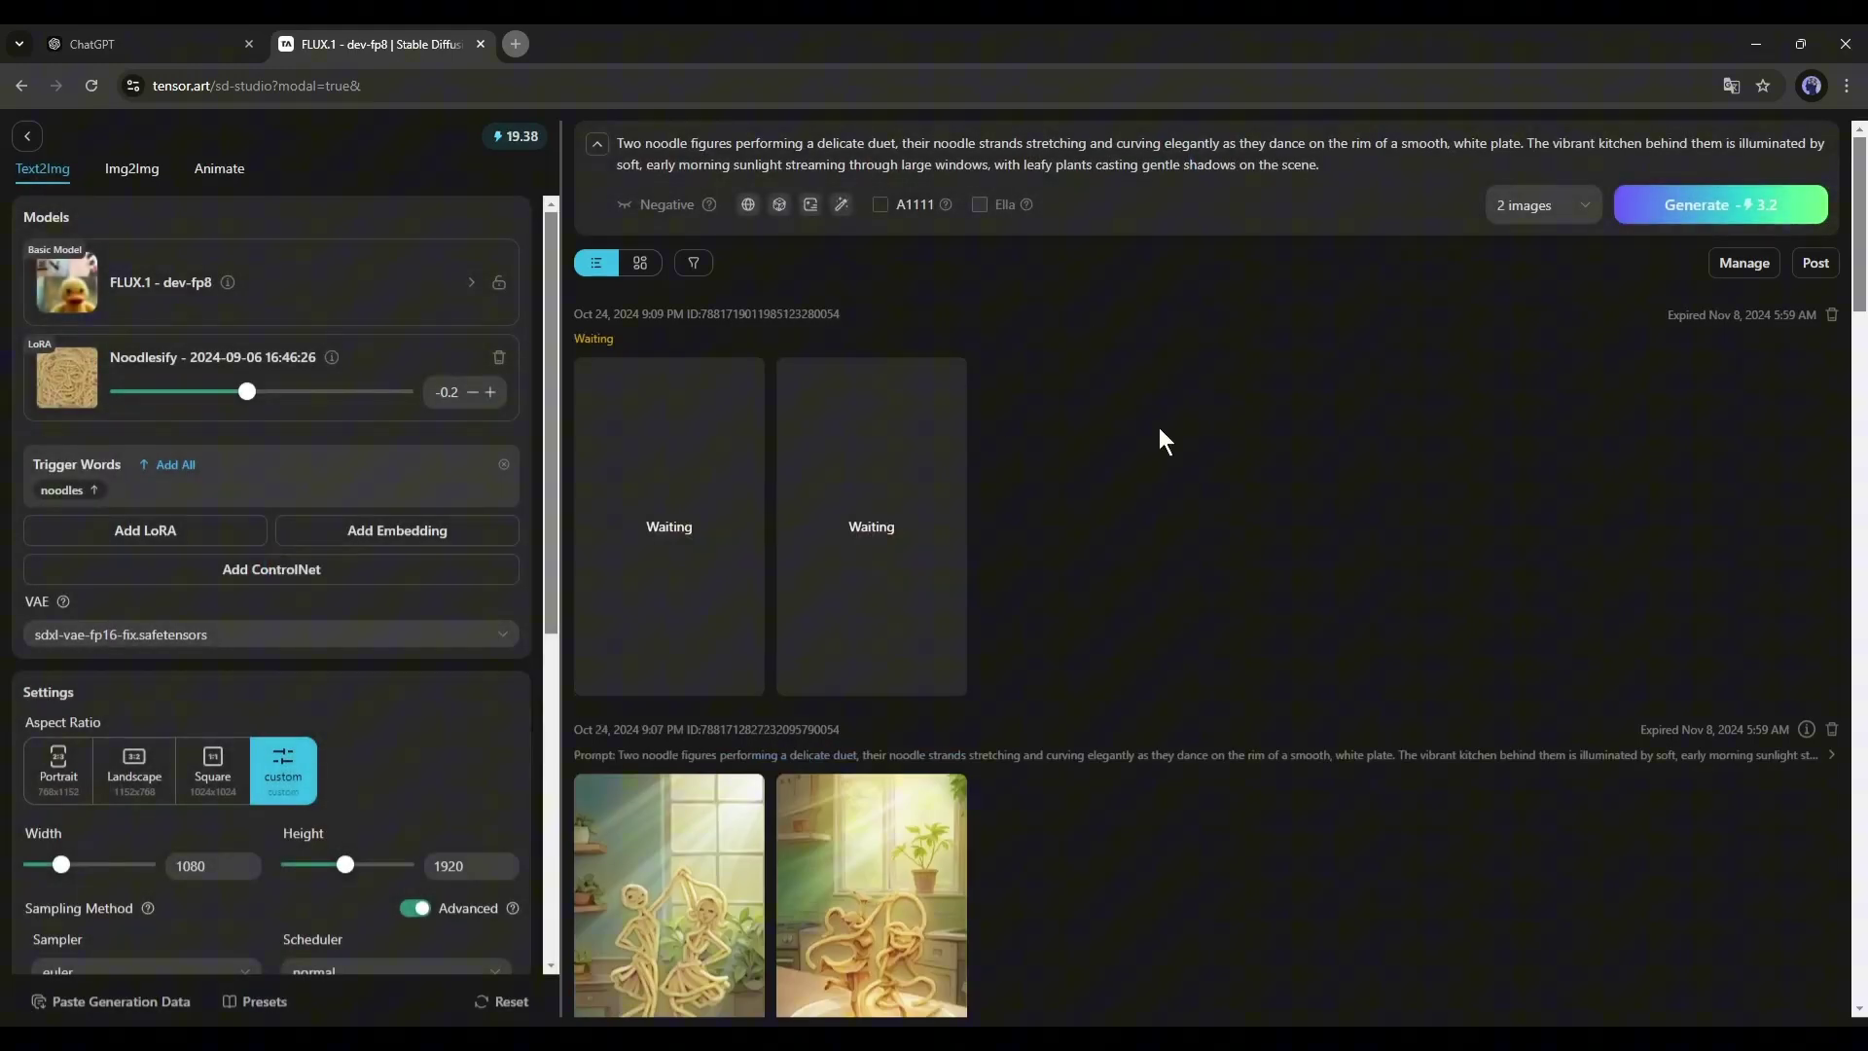
Step: Review the newly generated pair of noodle images in the viewer
left_click(805, 554)
left_click(937, 588)
key("Left")
left_click(937, 588)
key("ctrl+Tab")
Step: Generate from the enhanced Garden Noodle Ballet prompt with Noodlesify weight 0.3
left_click_drag(638, 446, 1047, 604)
key("ctrl+c")
key("ctrl+Tab")
key("ctrl+a")
key("ctrl+v")
left_click(841, 204)
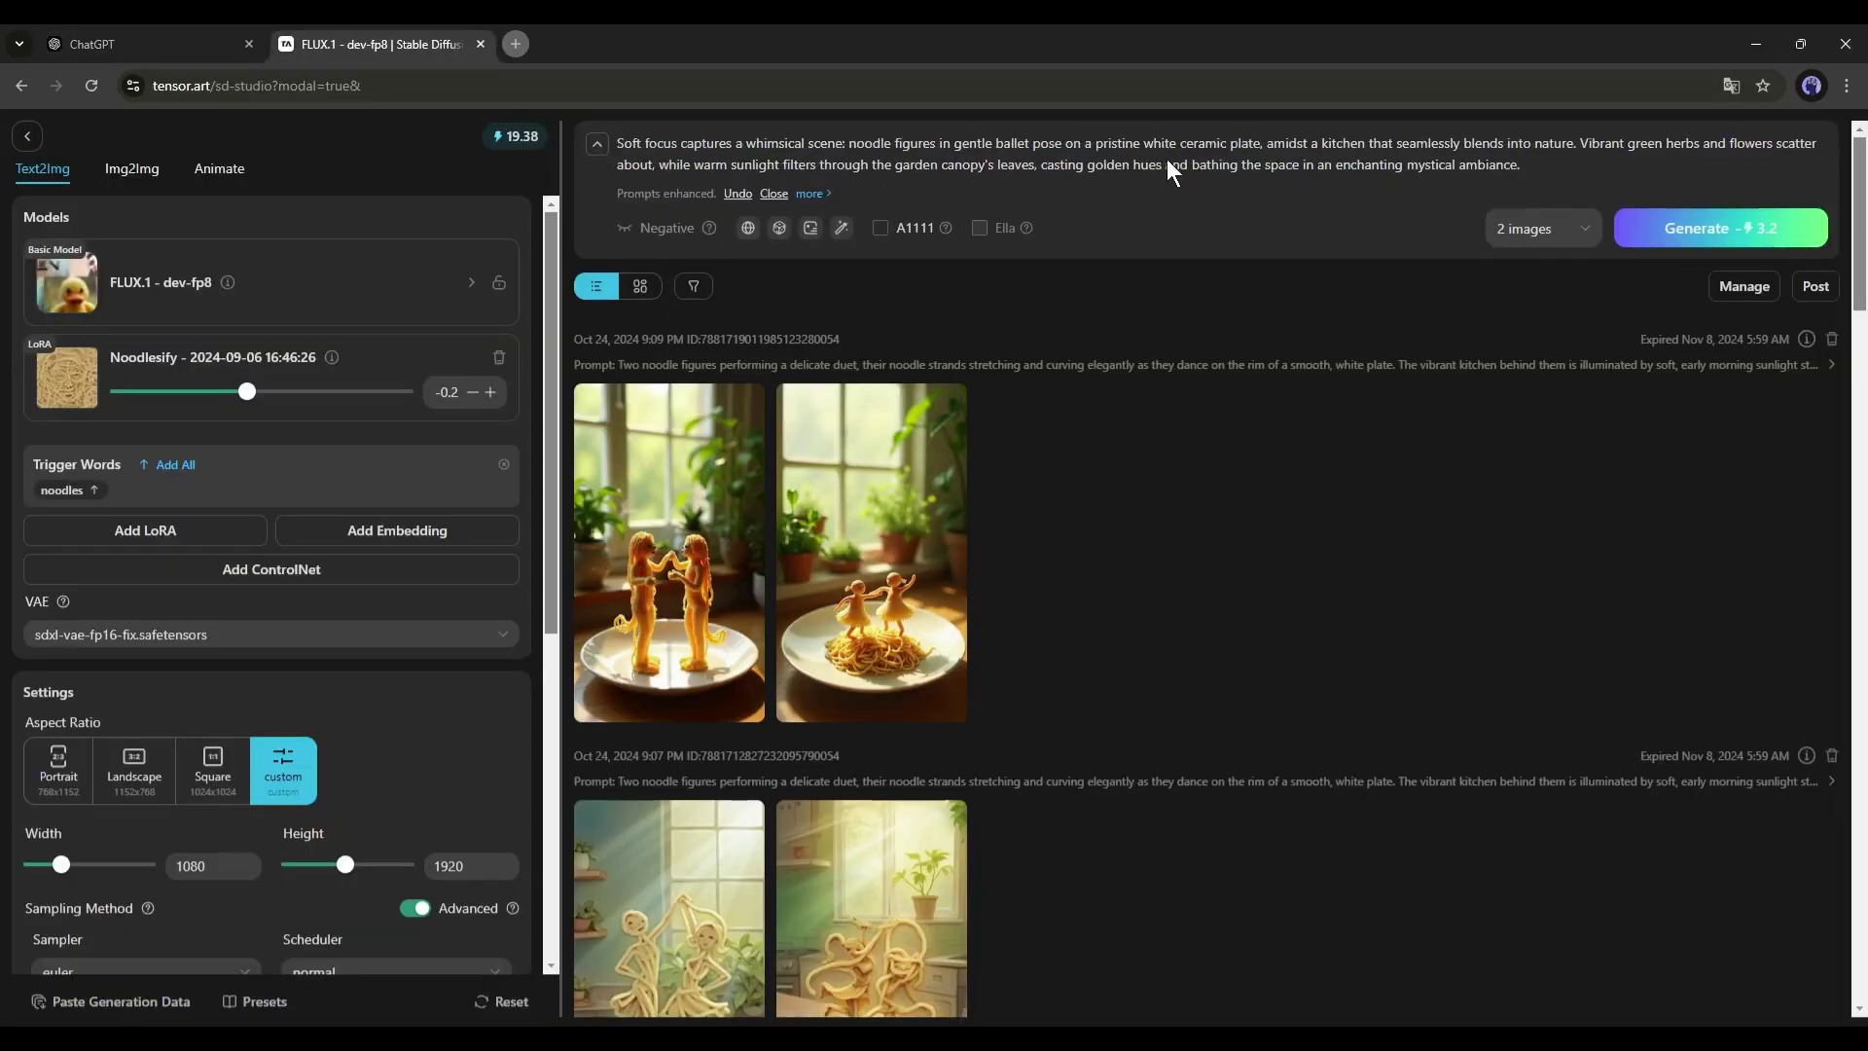
left_click(1721, 227)
left_click_drag(249, 391, 283, 391)
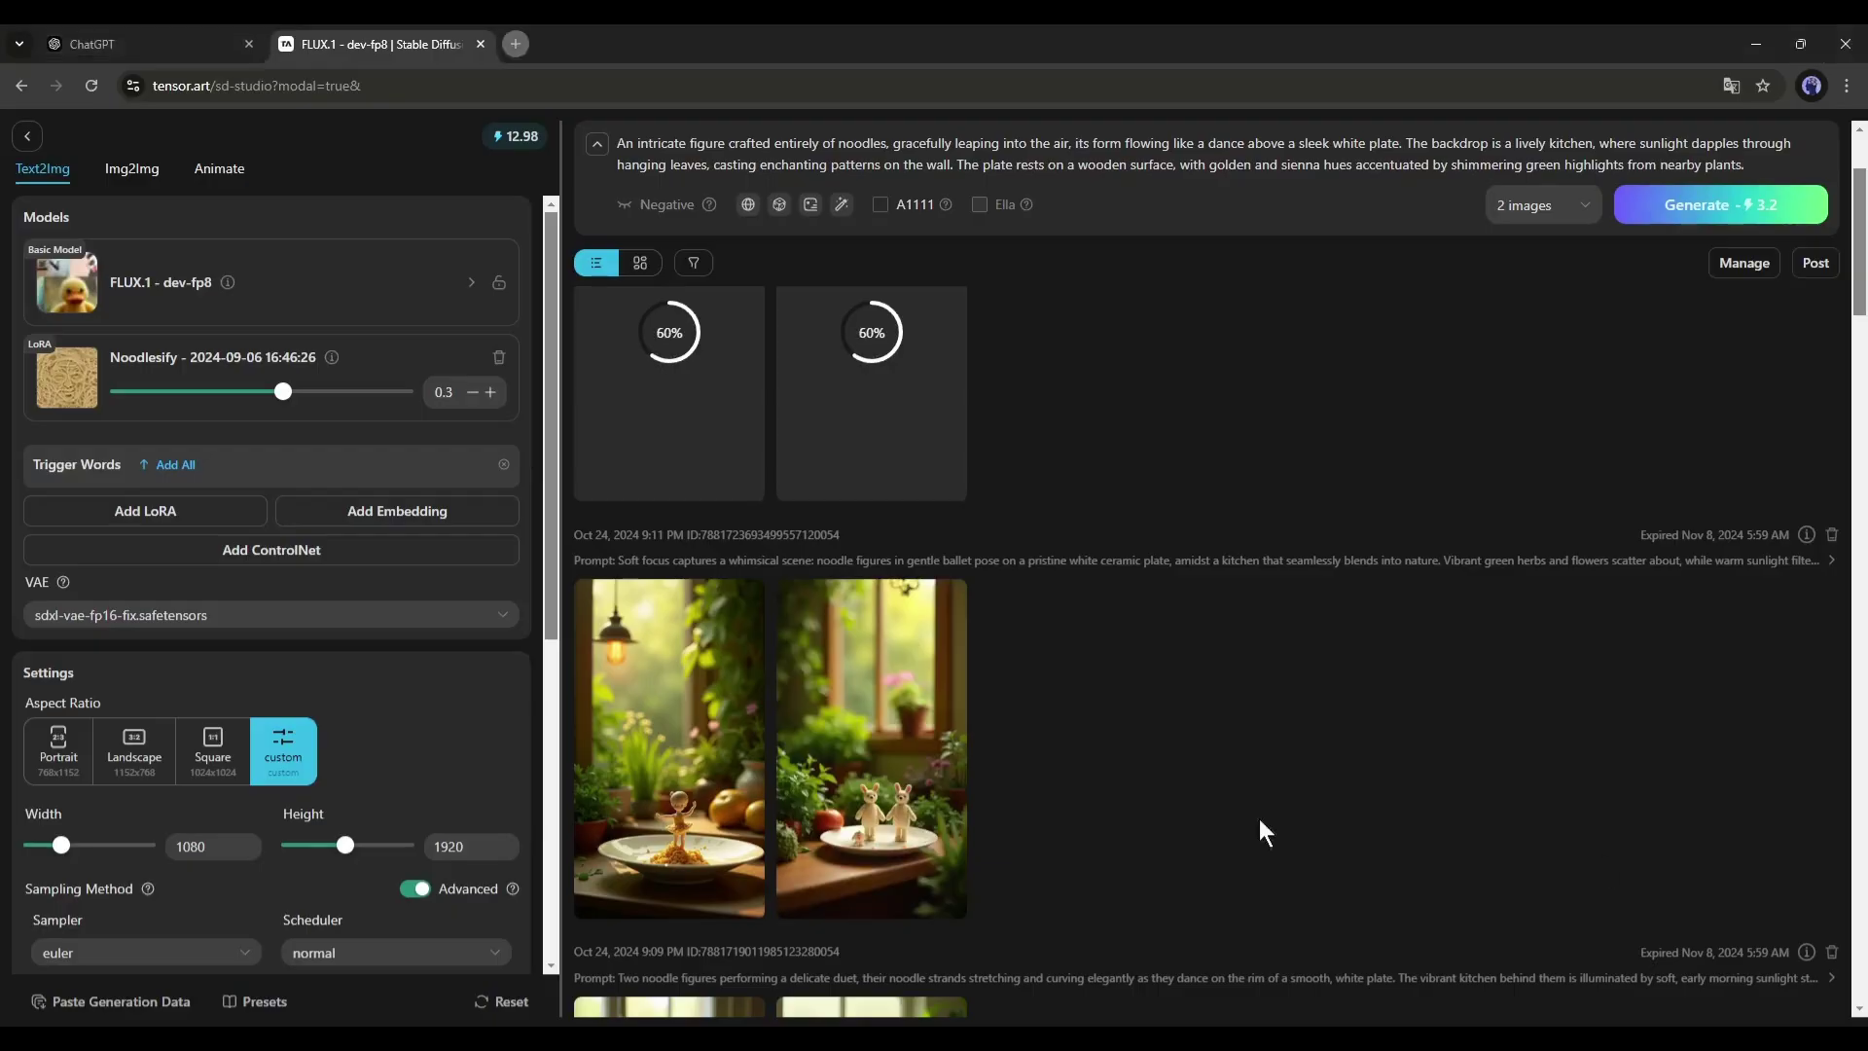
Step: Preview the finished noodle-dancer images from the new batches
scroll(1166, 800, "up", 2)
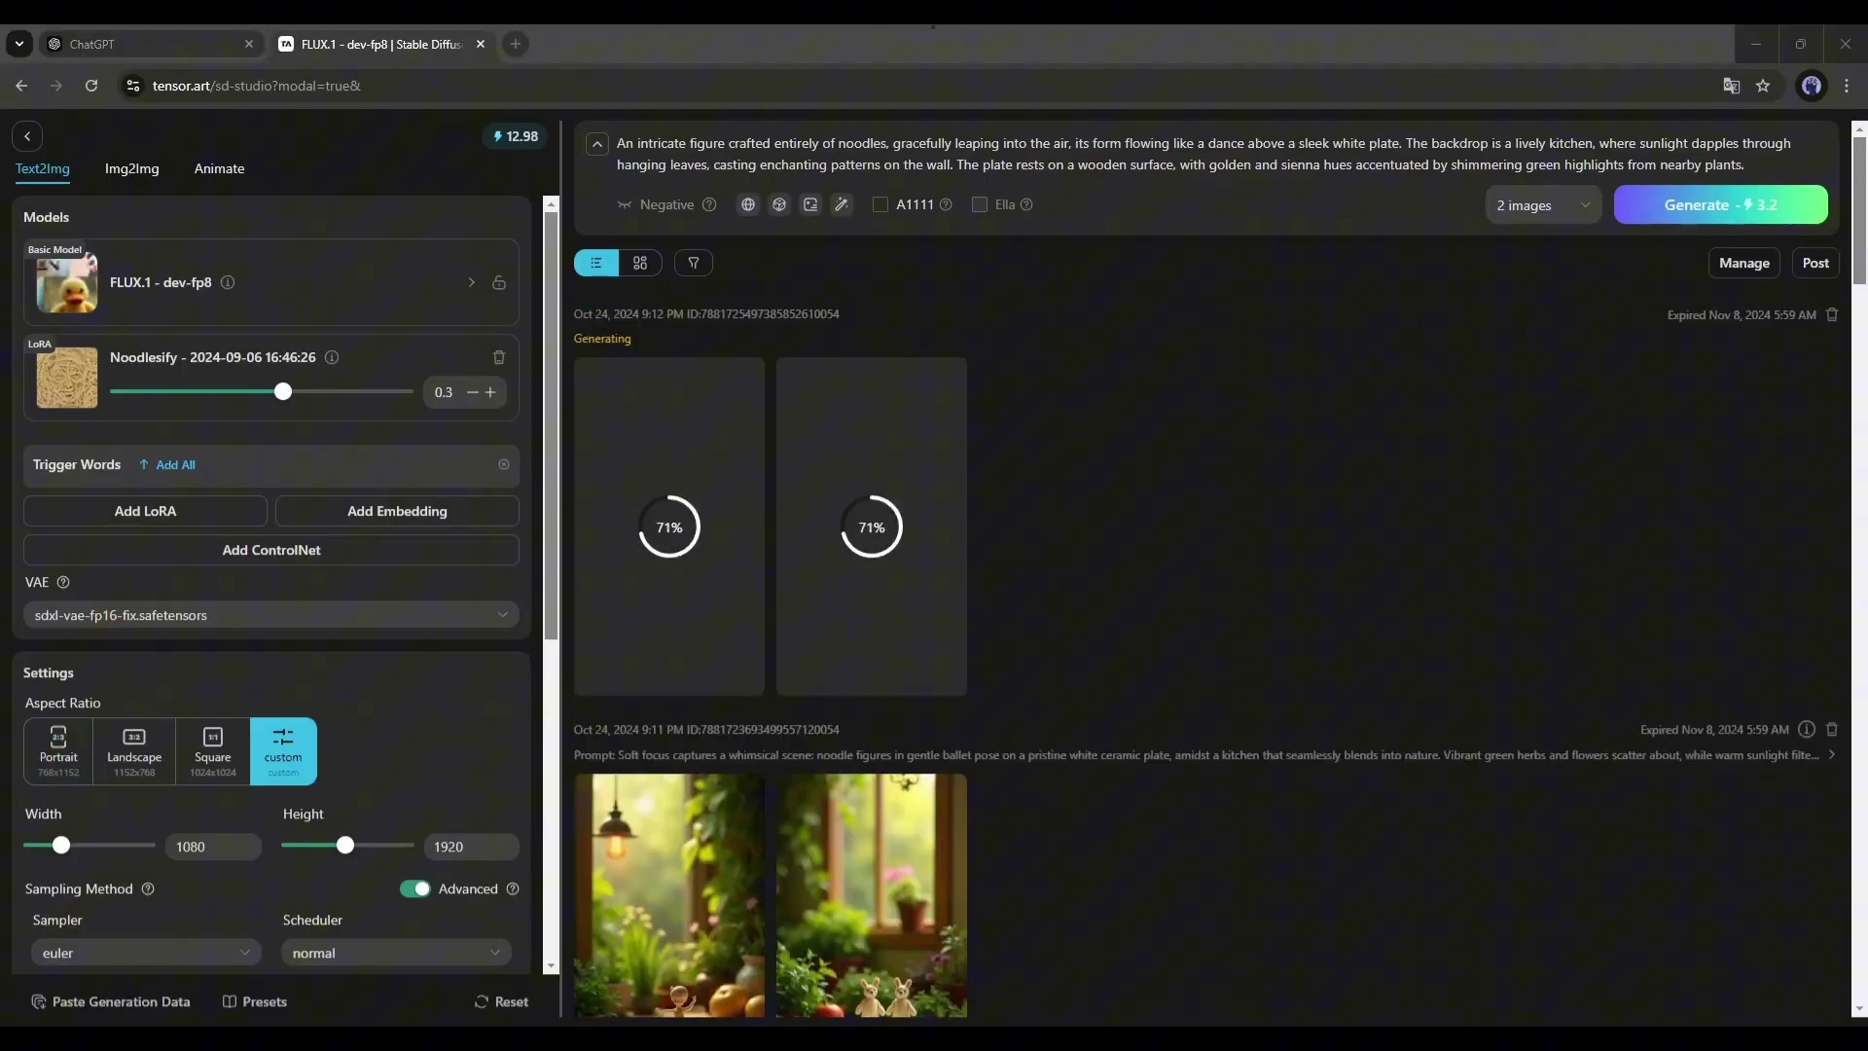
left_click(878, 642)
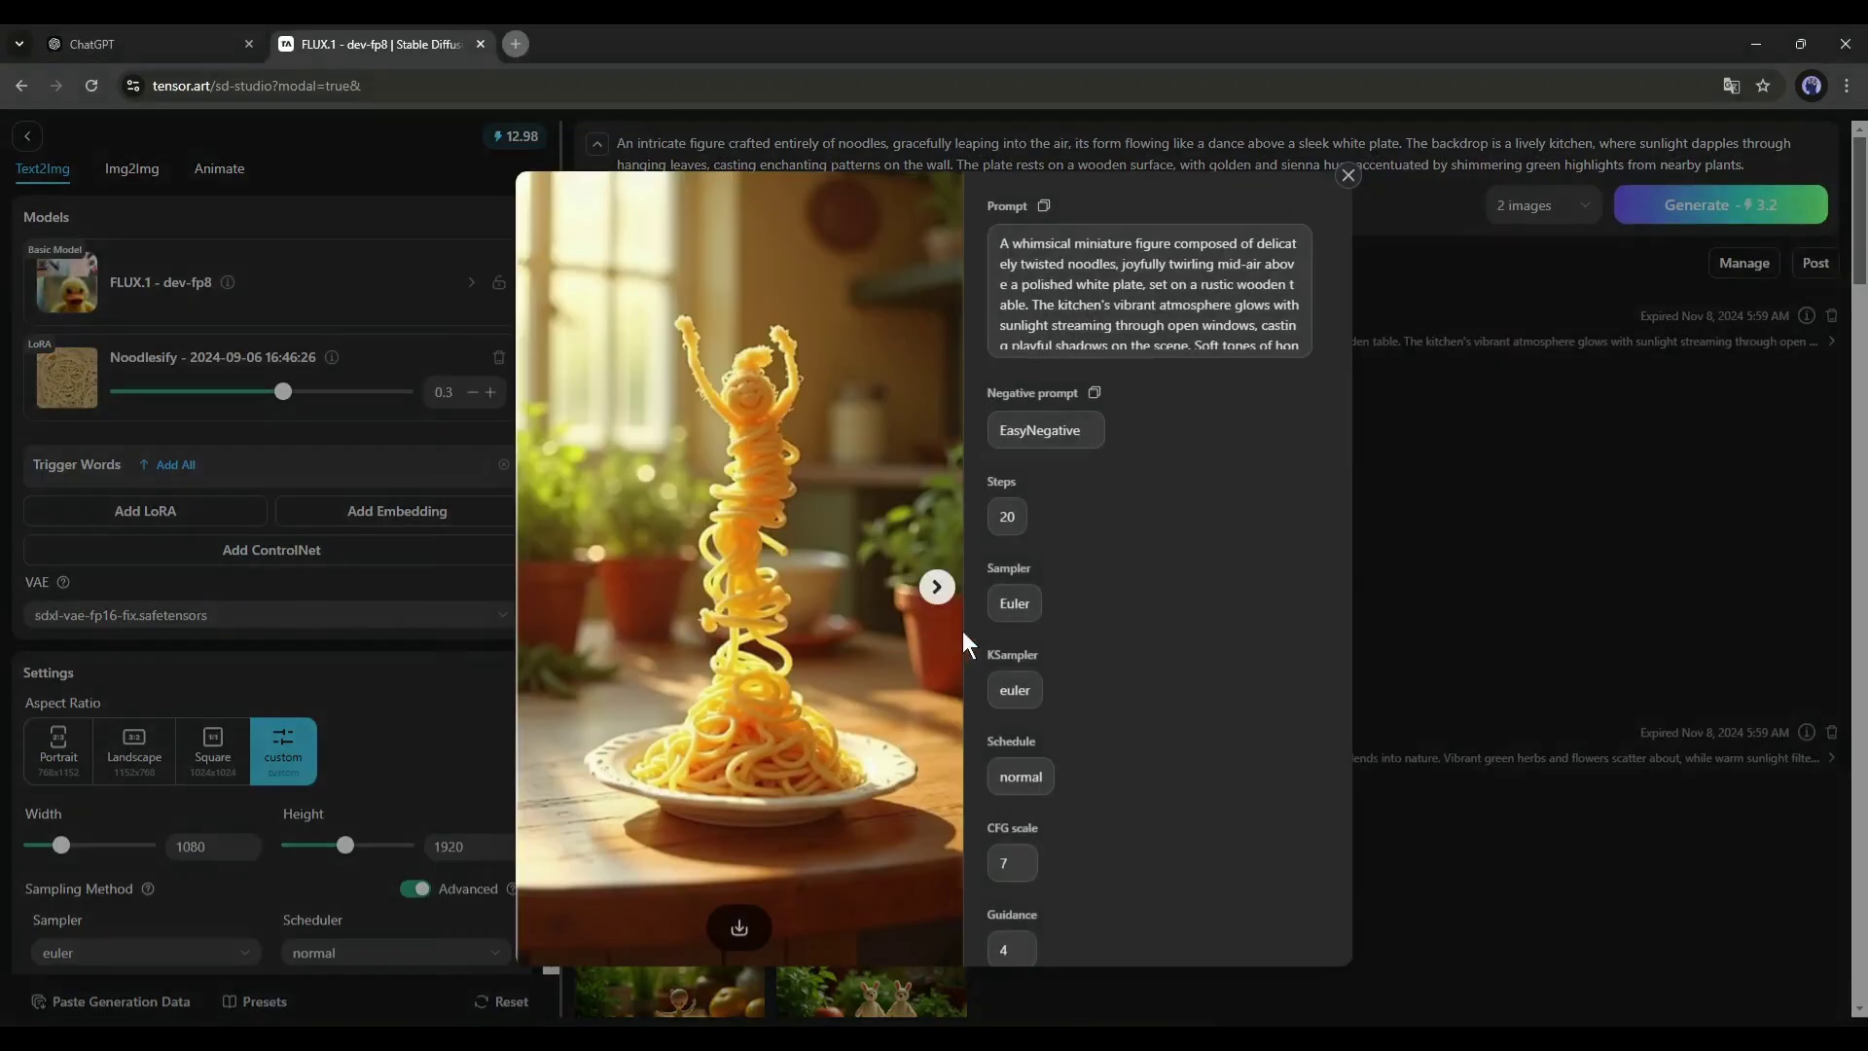
key("Escape")
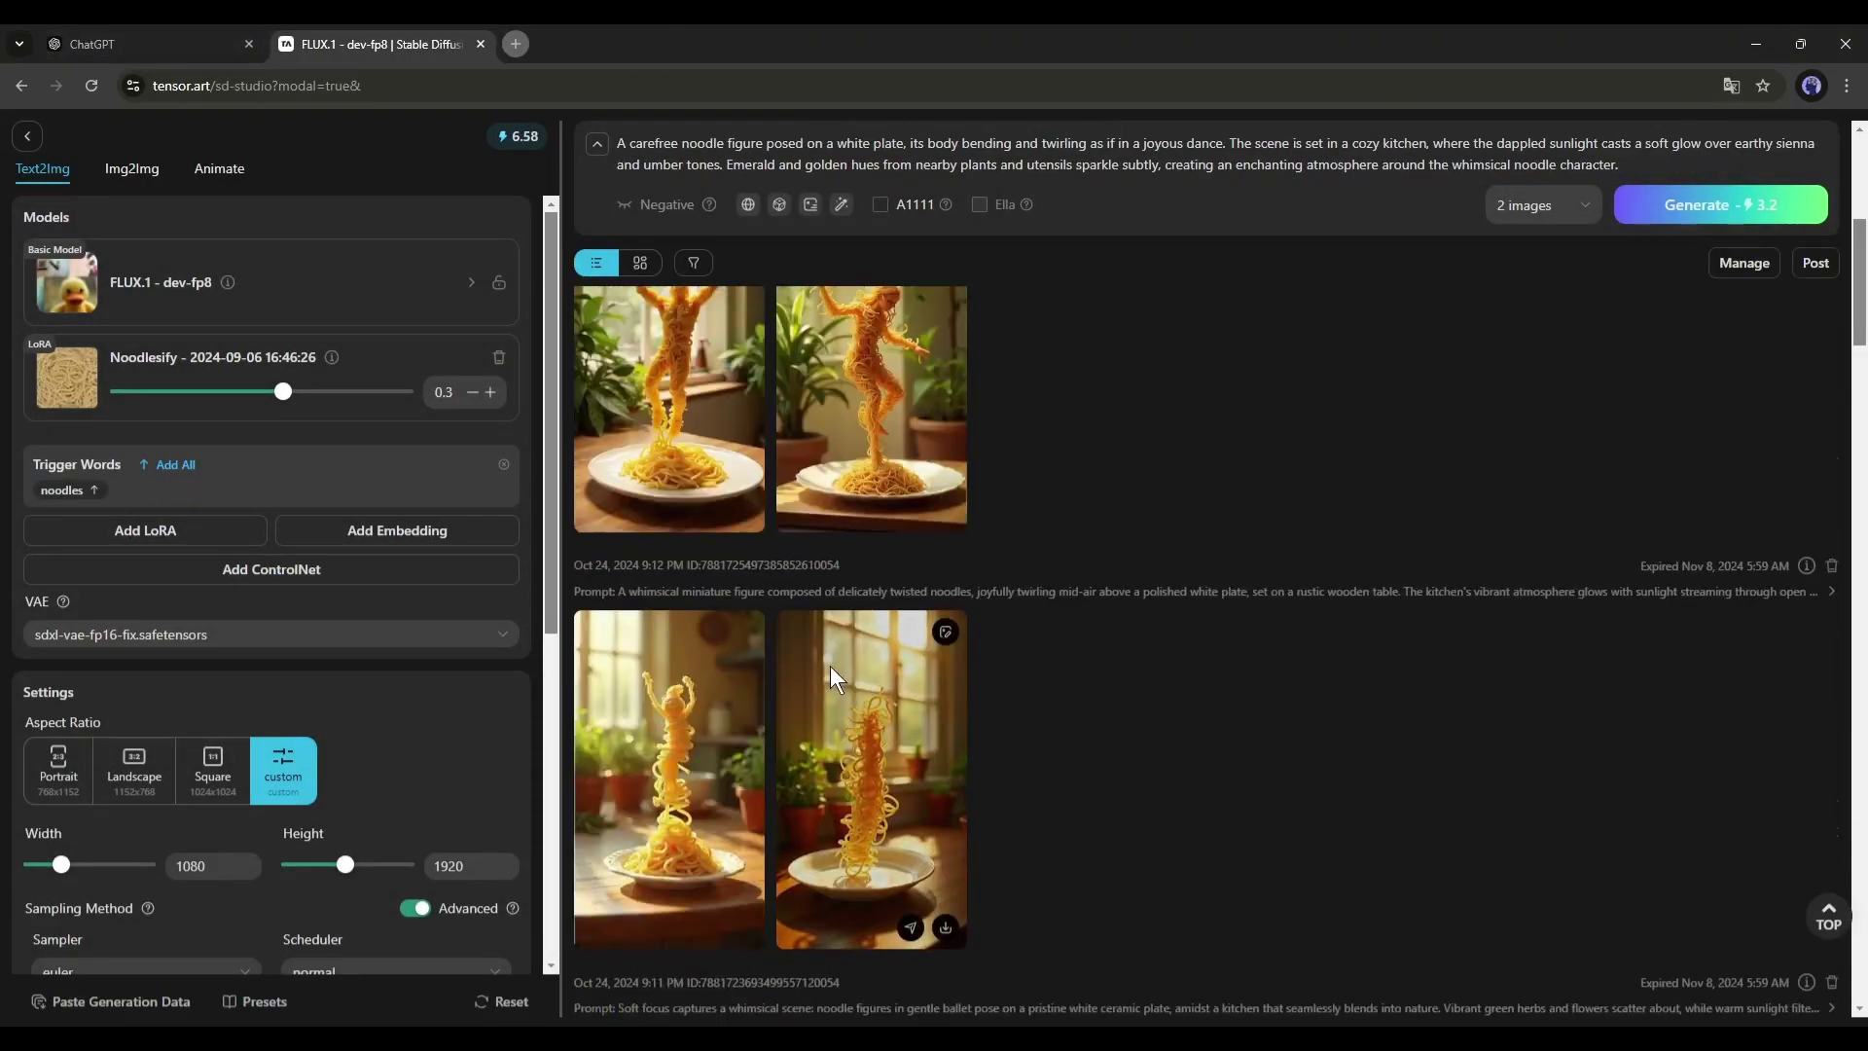
left_click(831, 665)
key("Escape")
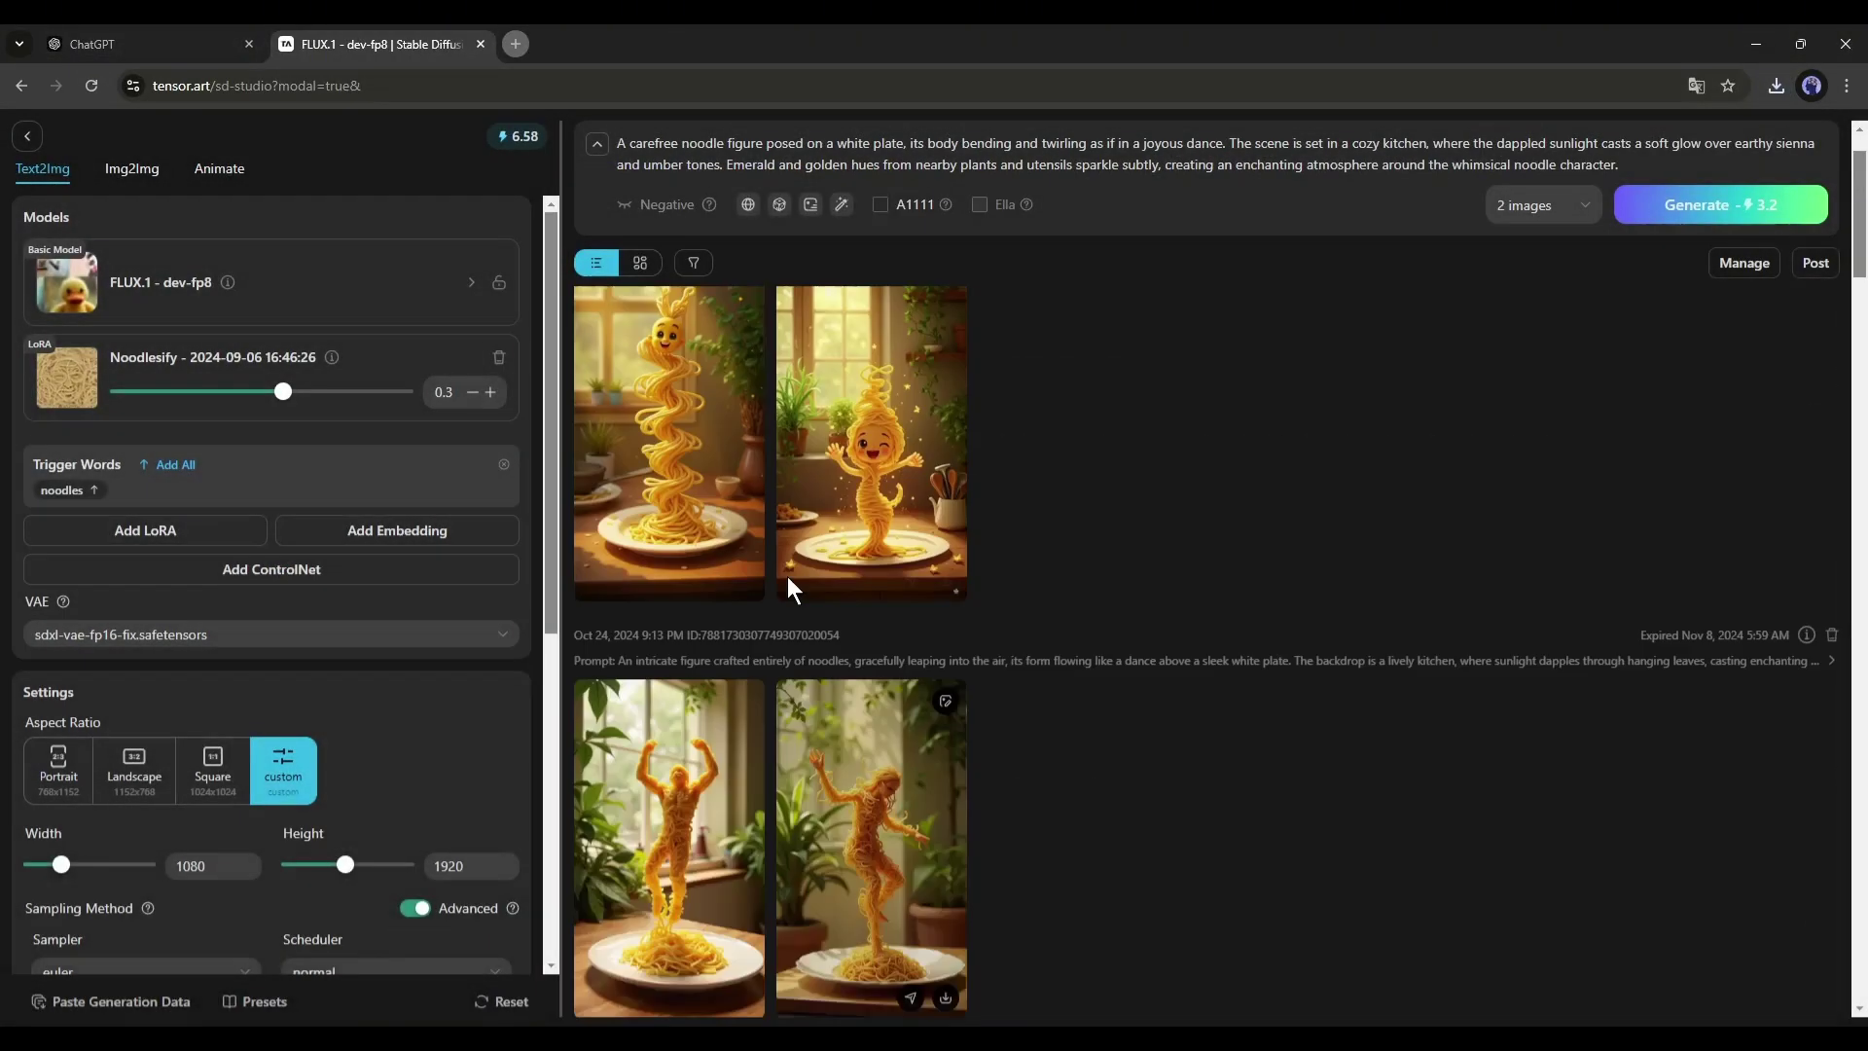
scroll(792, 584, "down", 3)
left_click(781, 670)
left_click(1347, 175)
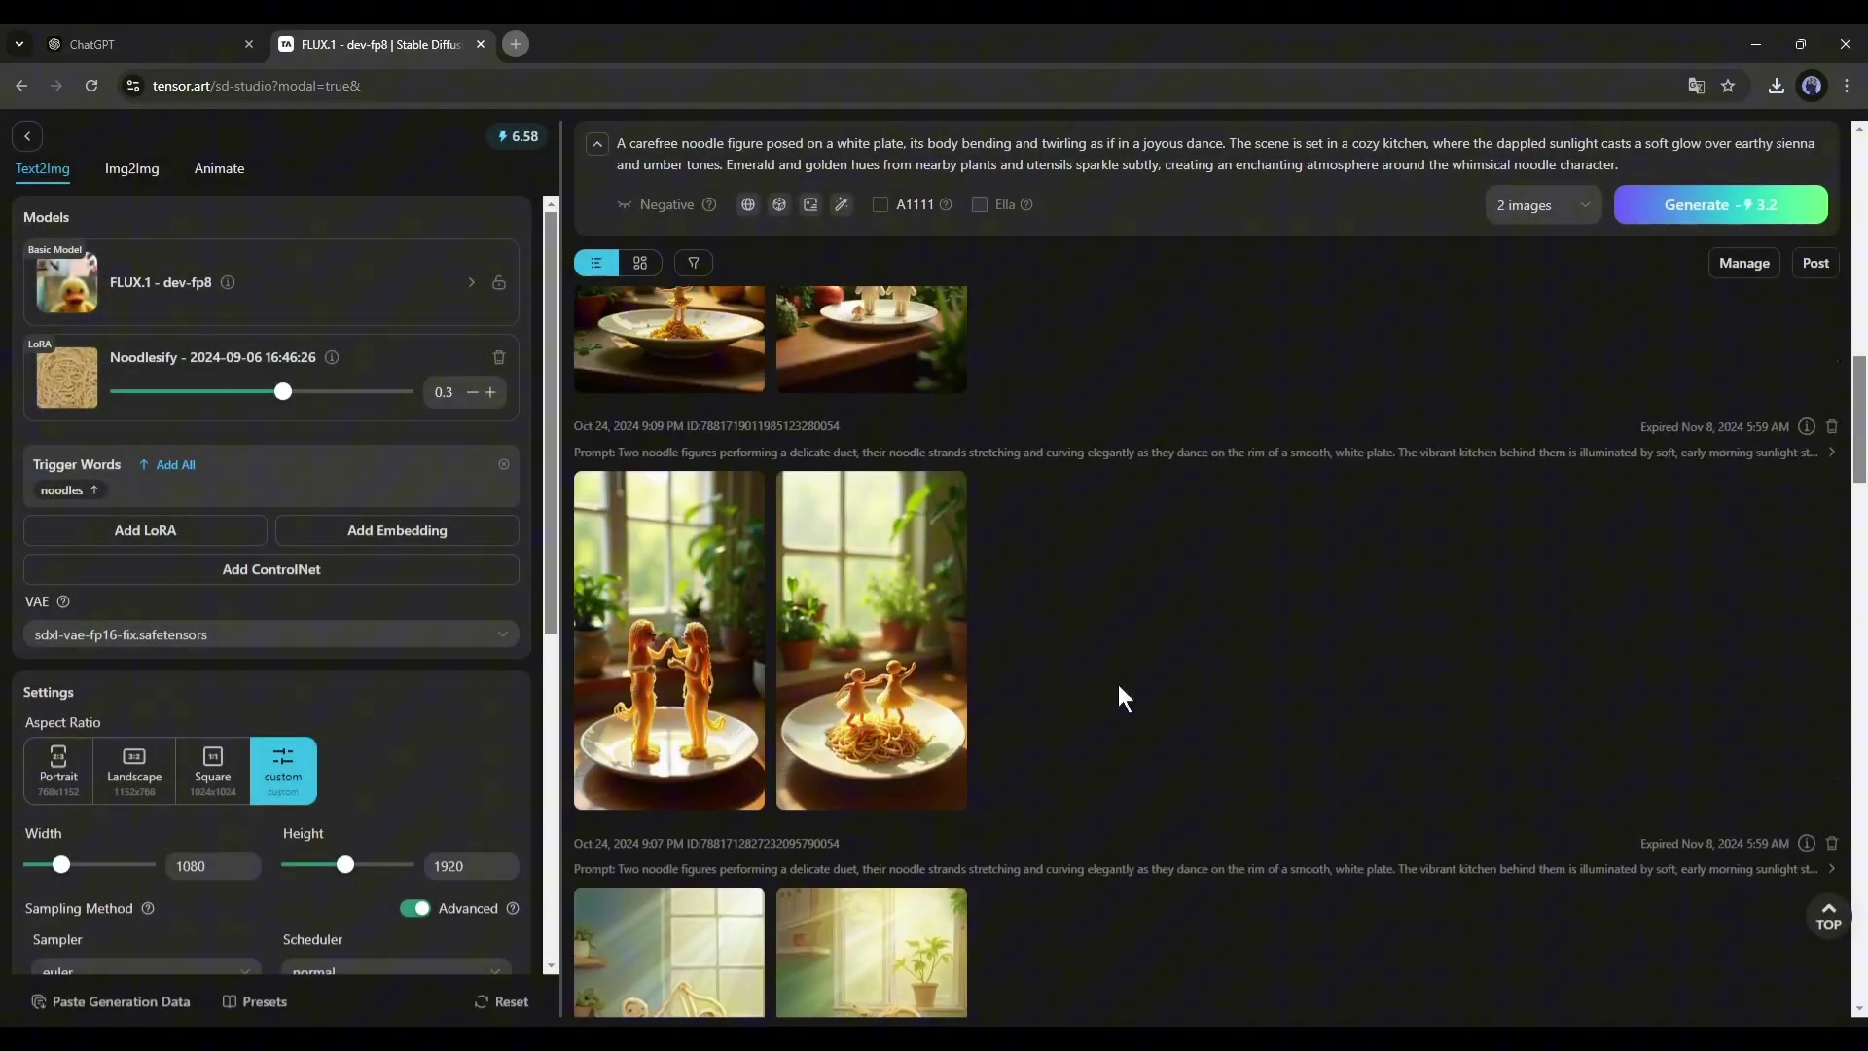
scroll(876, 632, "down", 5)
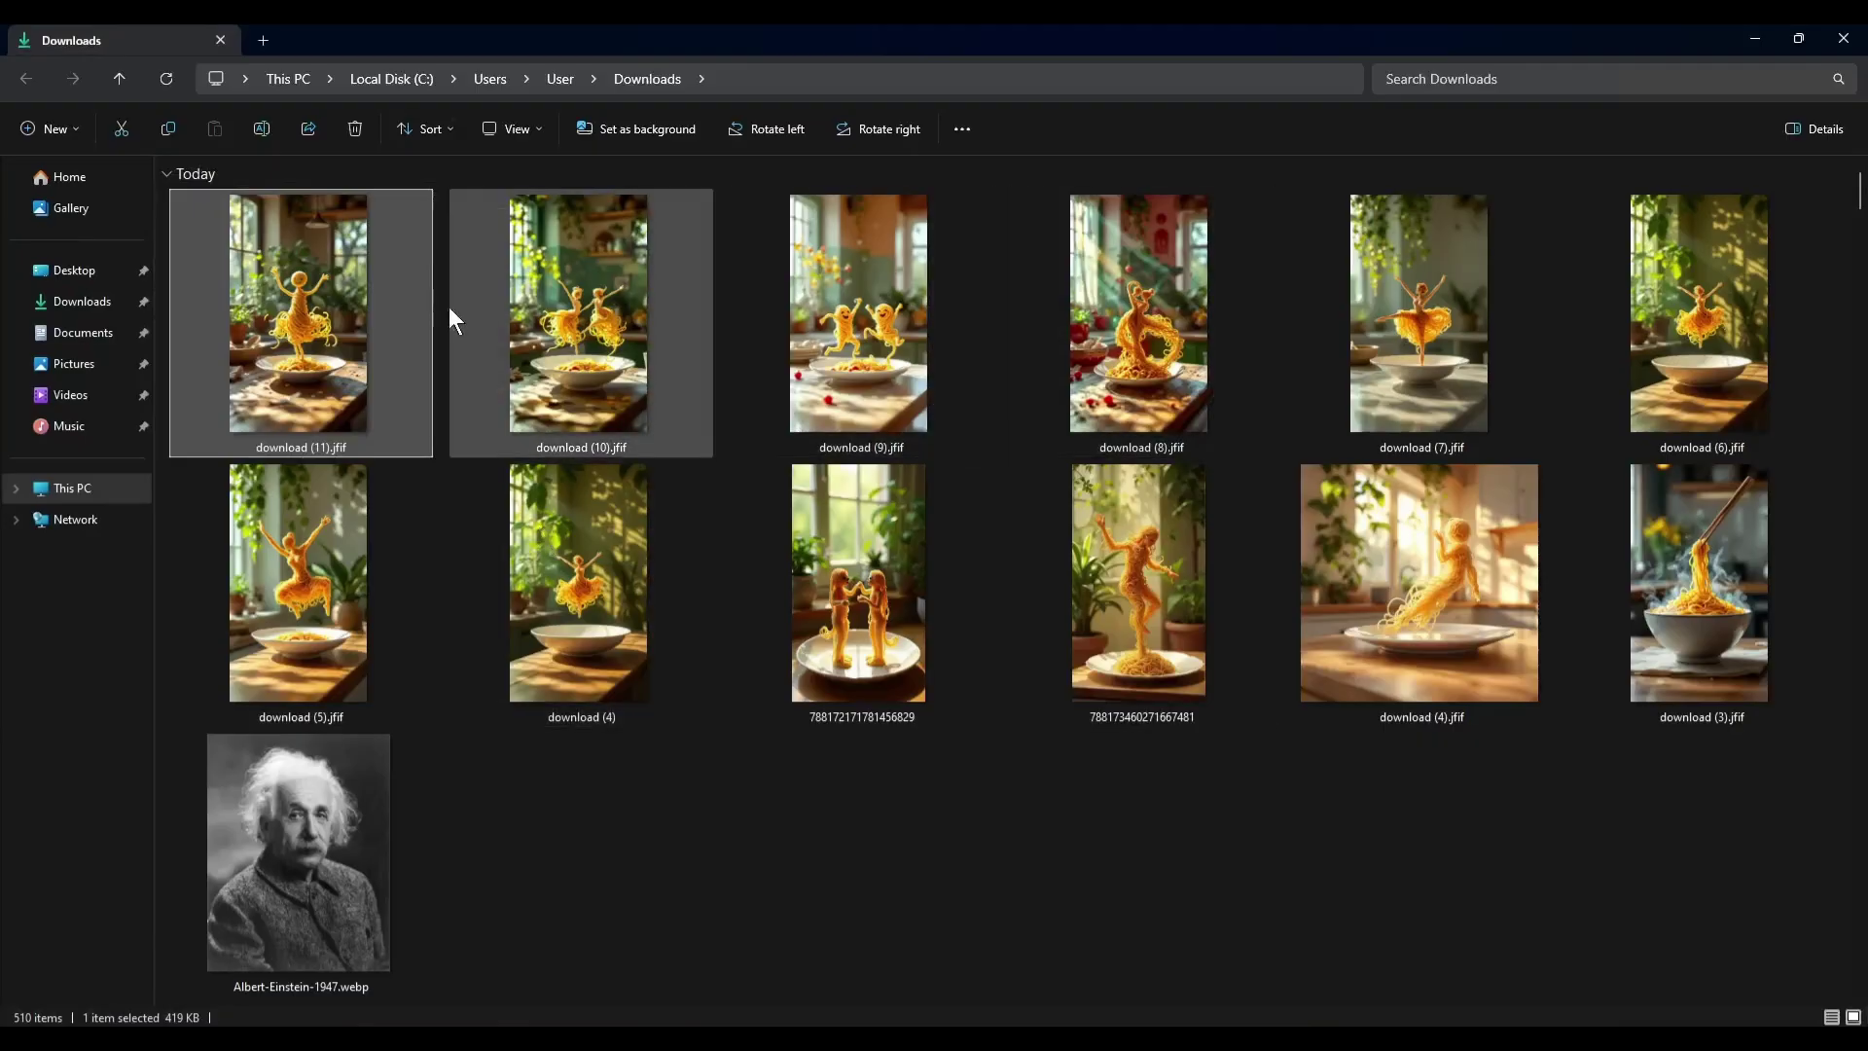
Step: Delete download (3).jfif from the Downloads folder of saved noodle images
left_click(1610, 318)
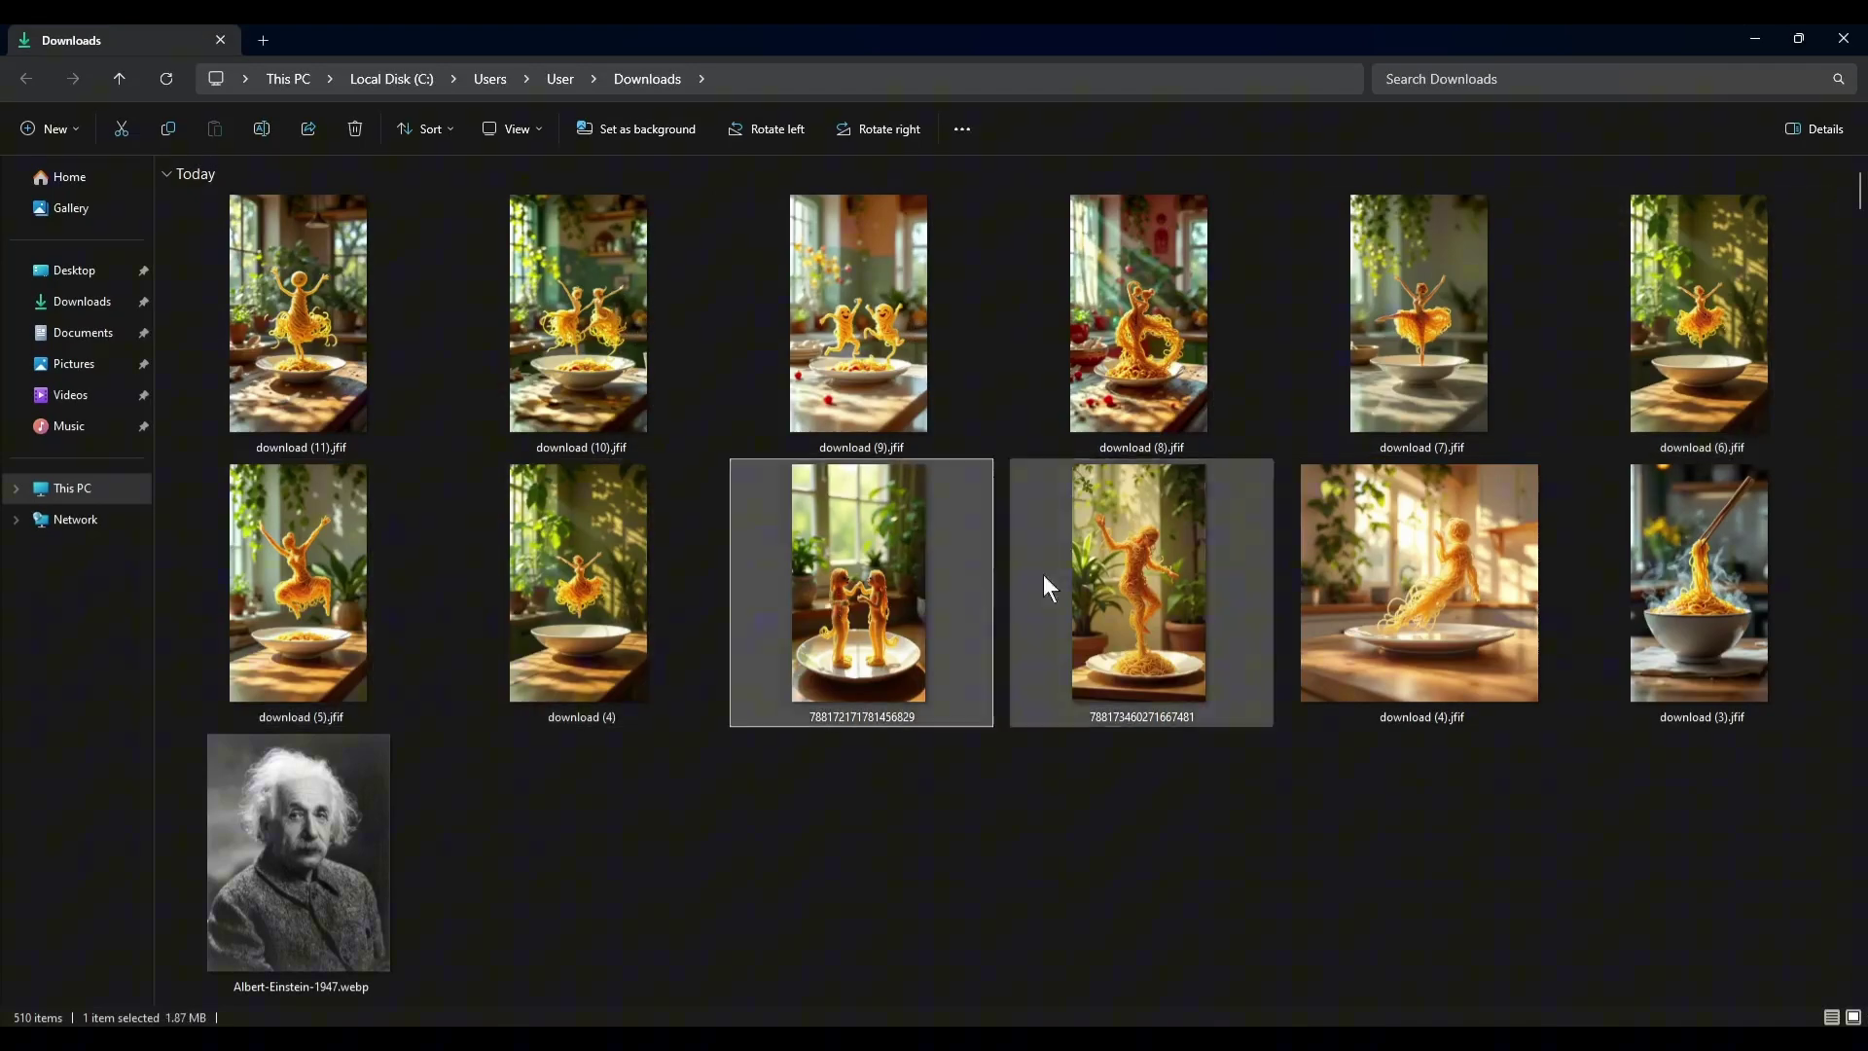
left_click(1683, 623)
key("Delete")
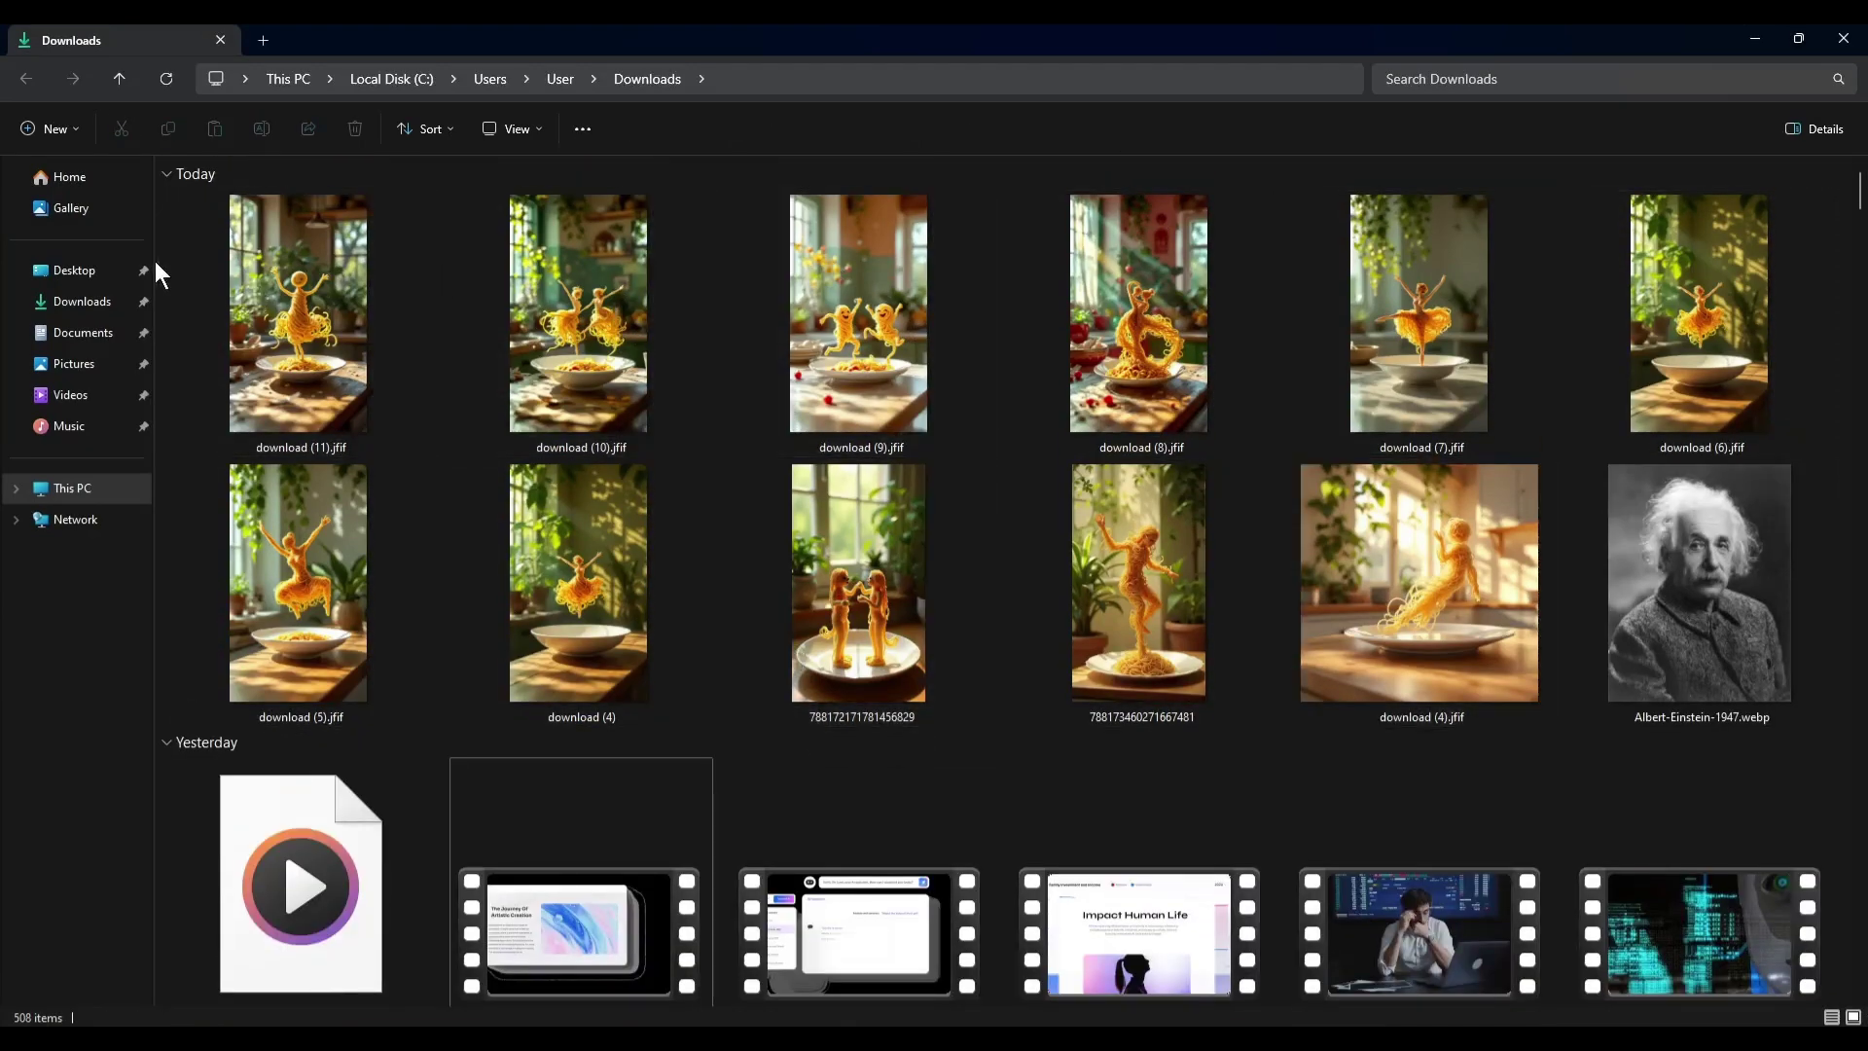
left_click_drag(184, 267, 1800, 732)
left_click(1258, 362)
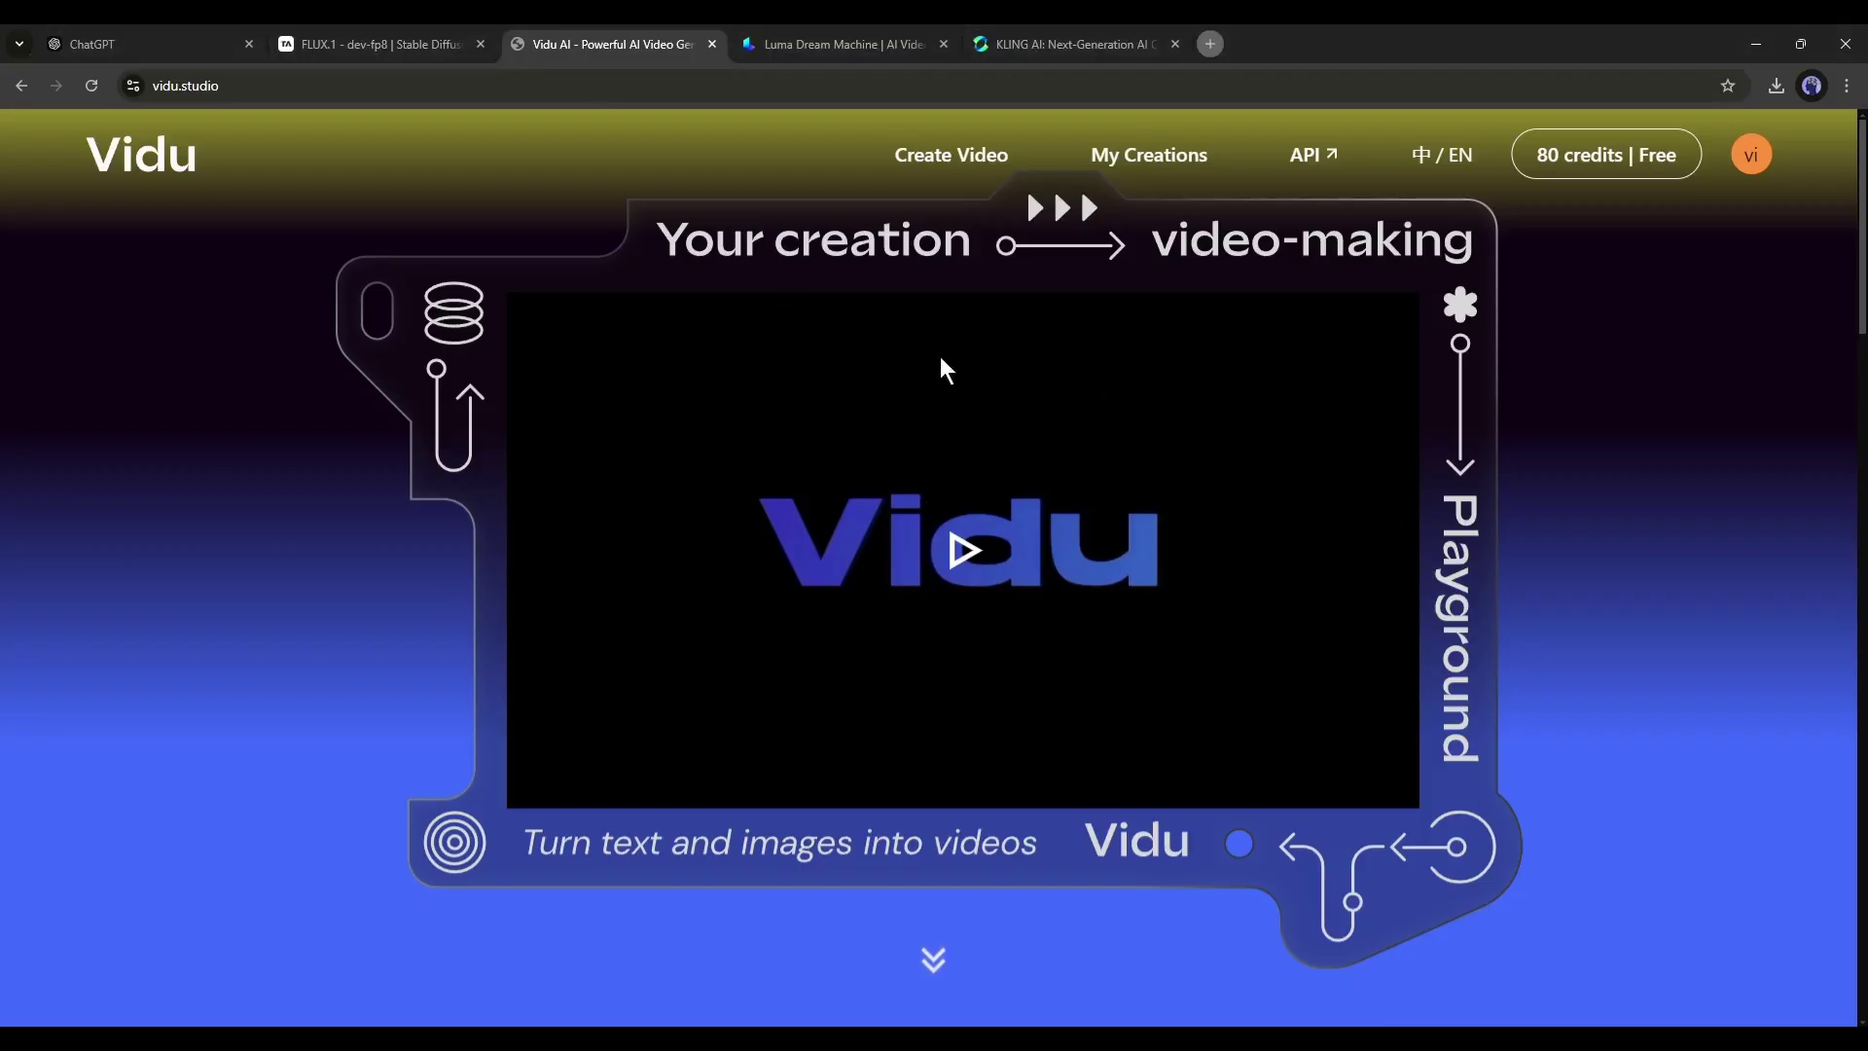
Step: Close the Vidu, Luma Dream Machine and KLING AI tabs
left_click(897, 34)
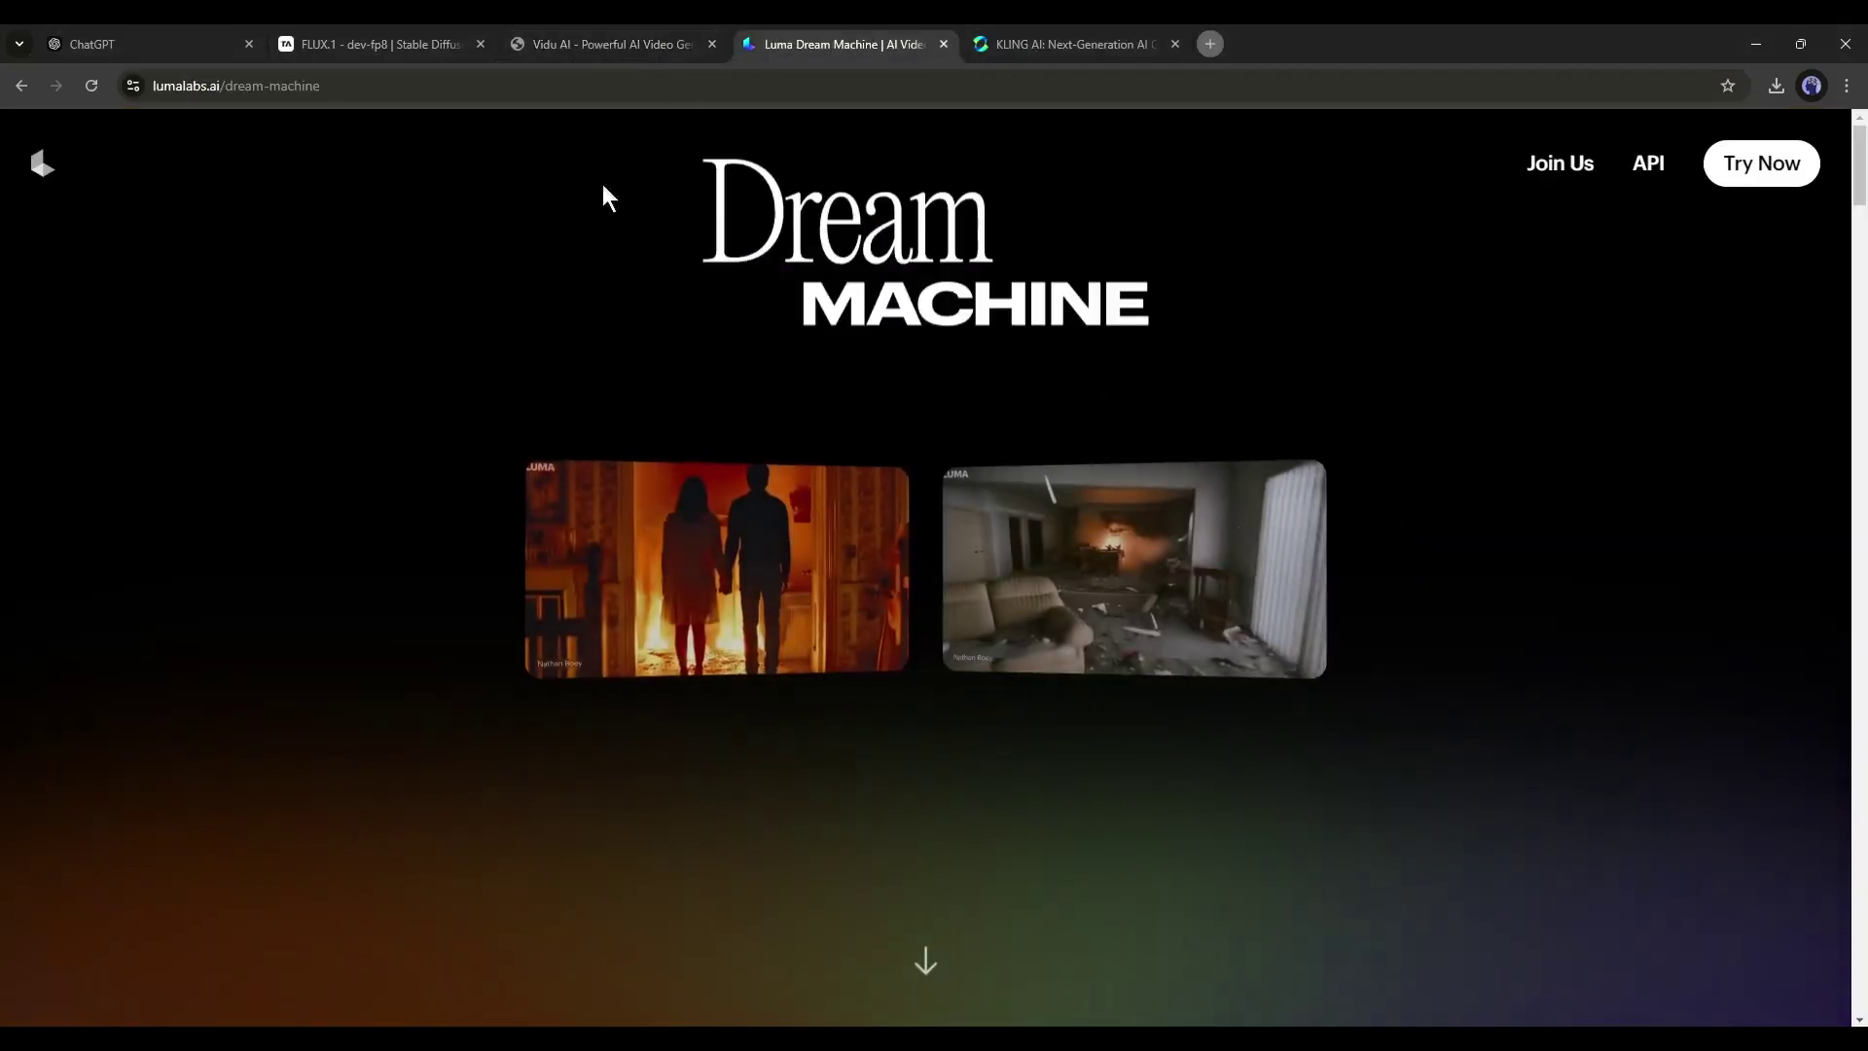
left_click(1074, 39)
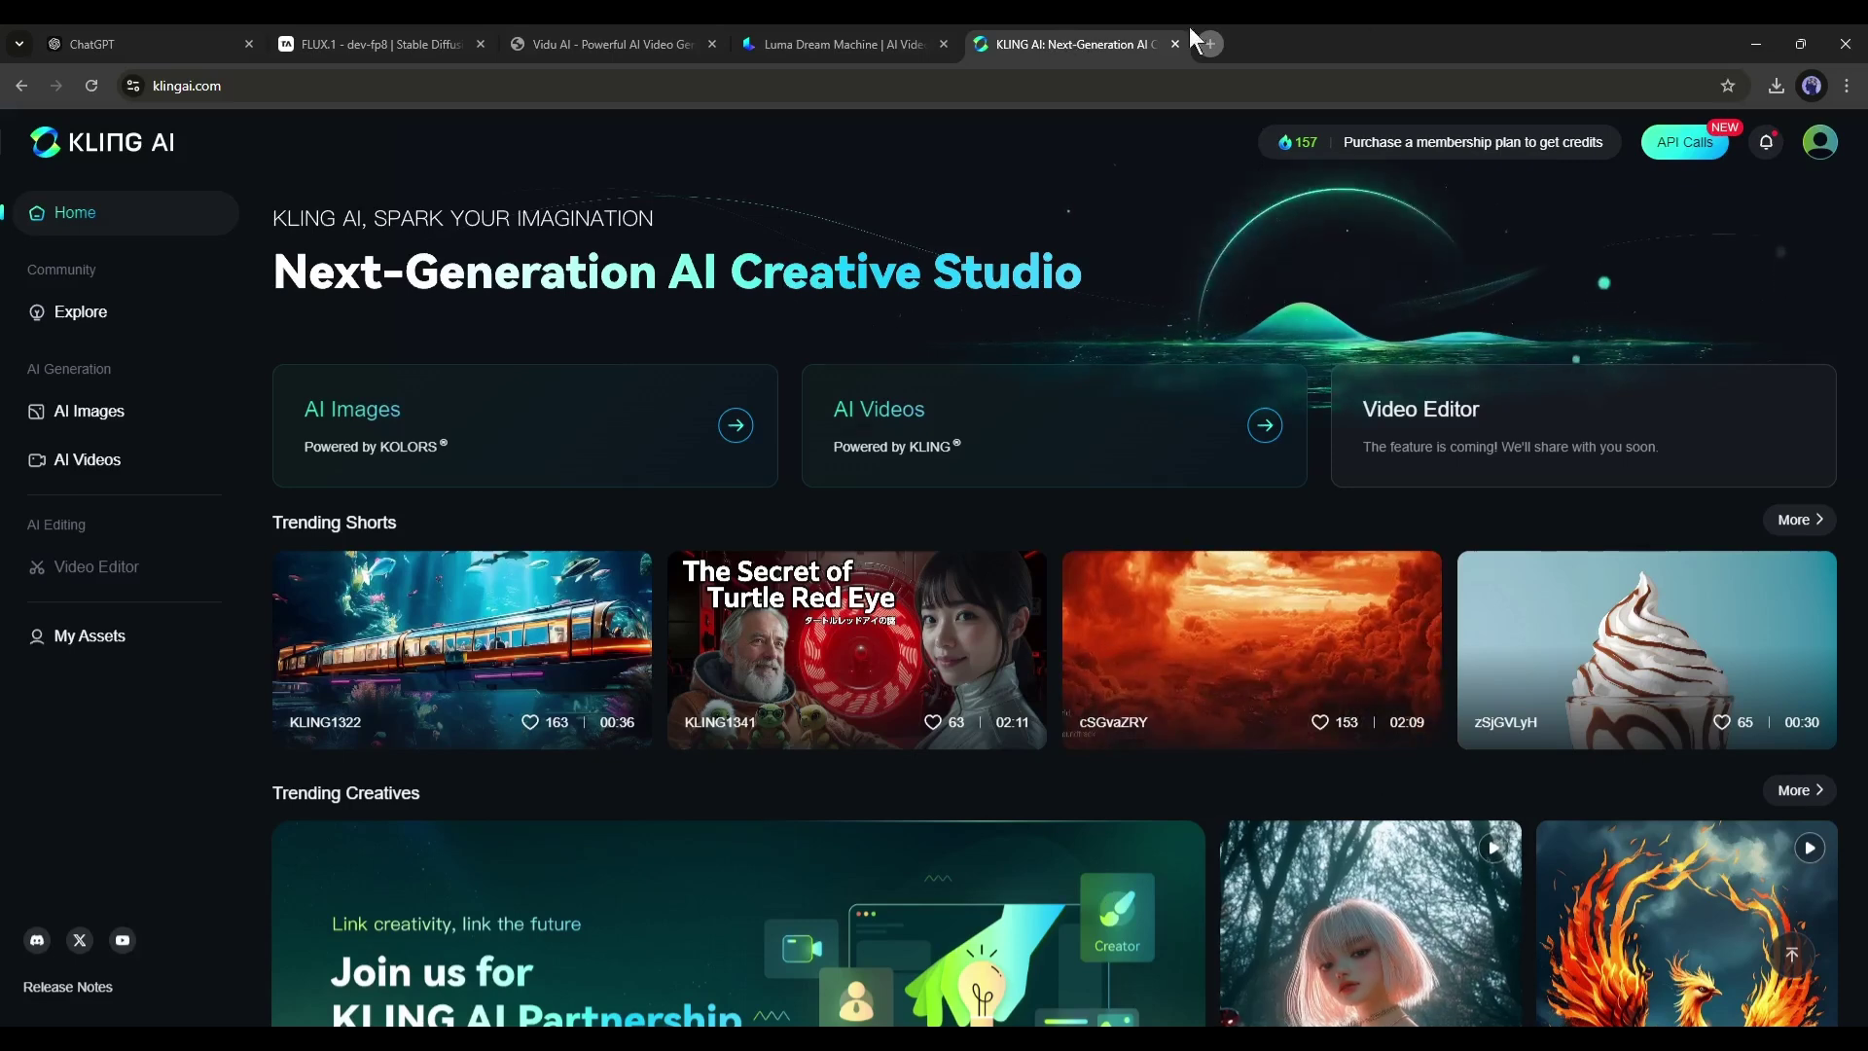
left_click(640, 29)
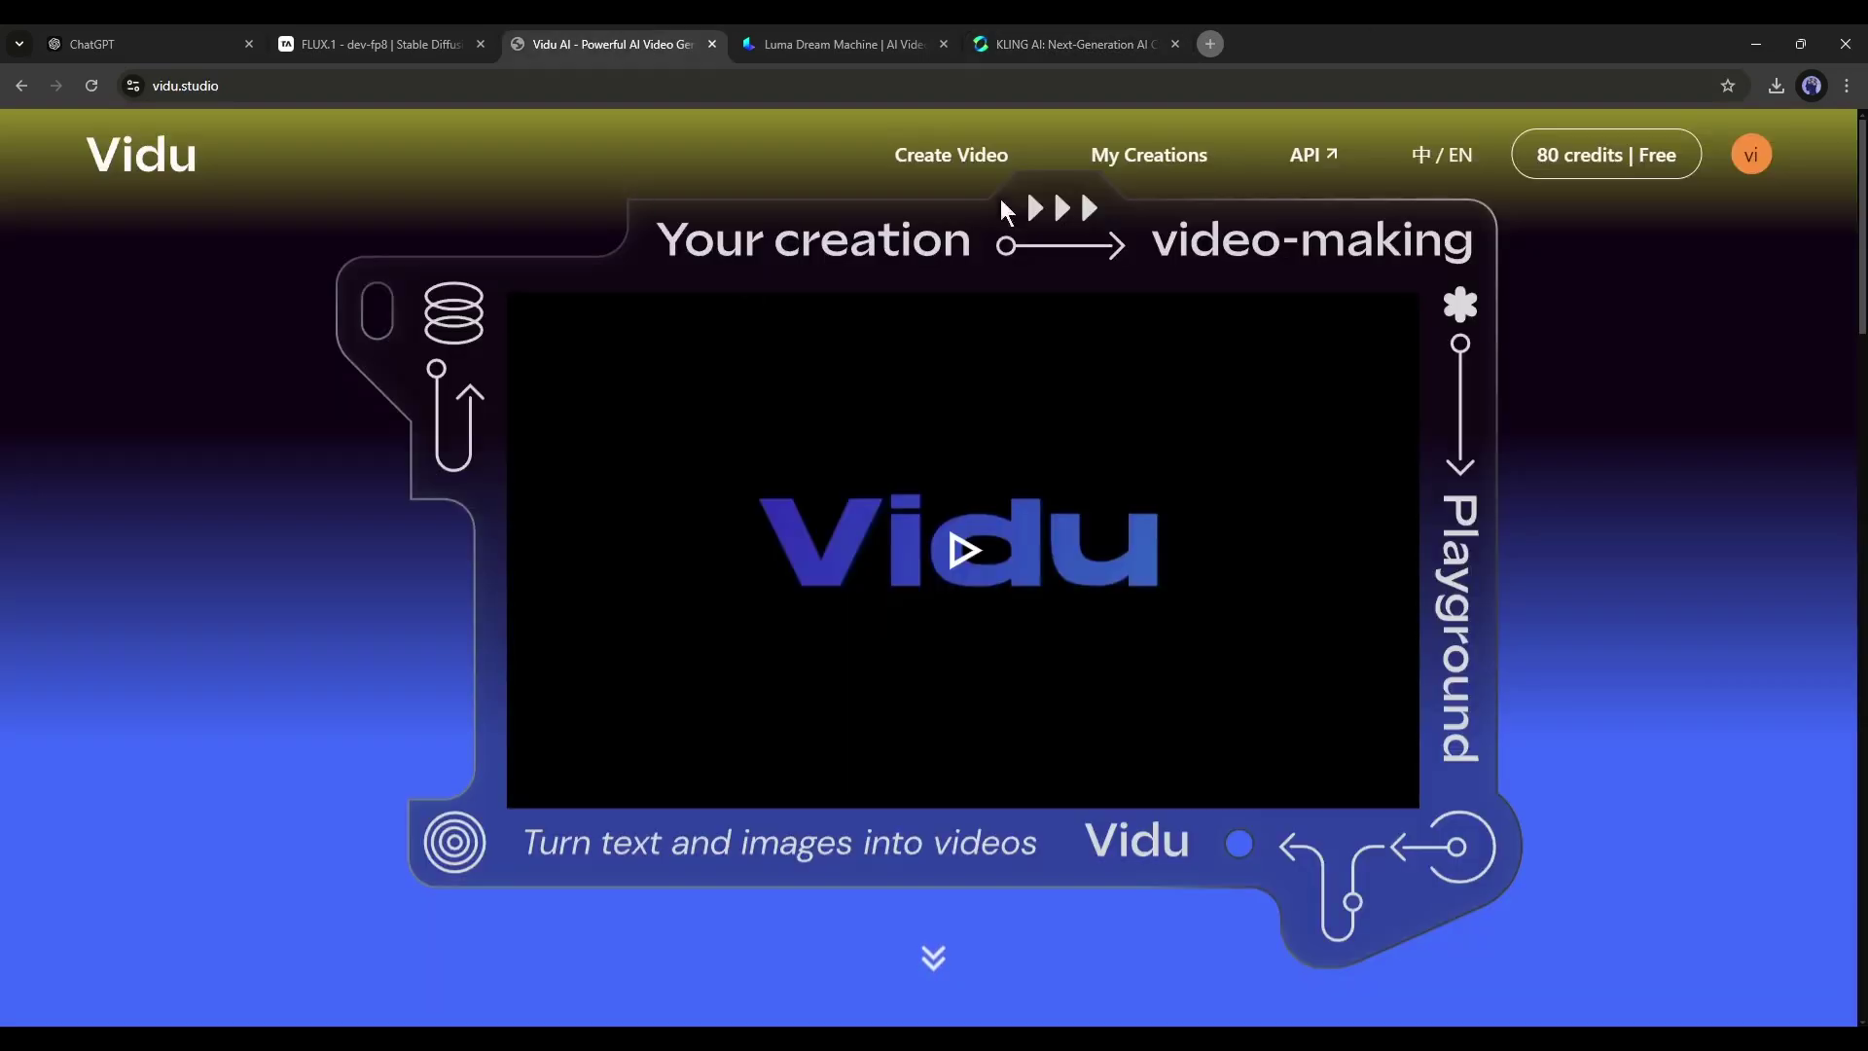
left_click(711, 42)
left_click(711, 43)
left_click(711, 43)
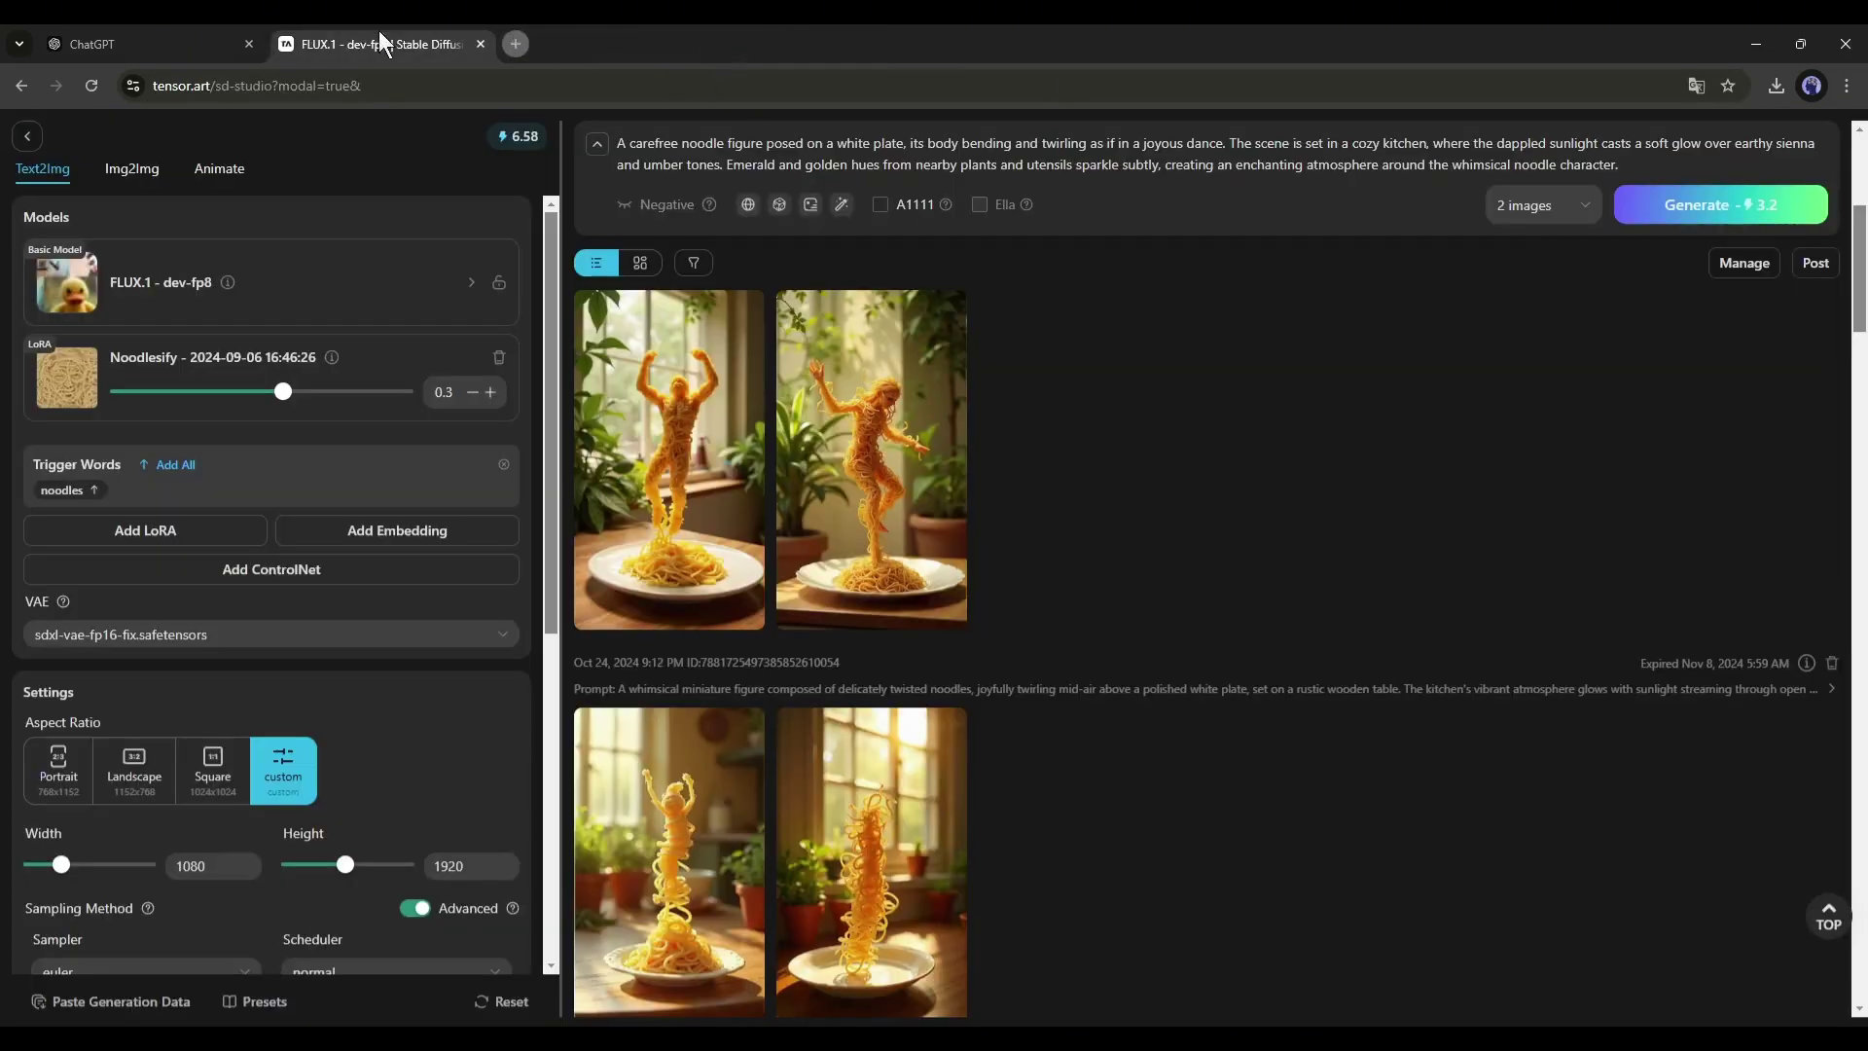
Step: Search Google for 'Vidu AI' in a new tab
left_click(516, 44)
left_click(725, 388)
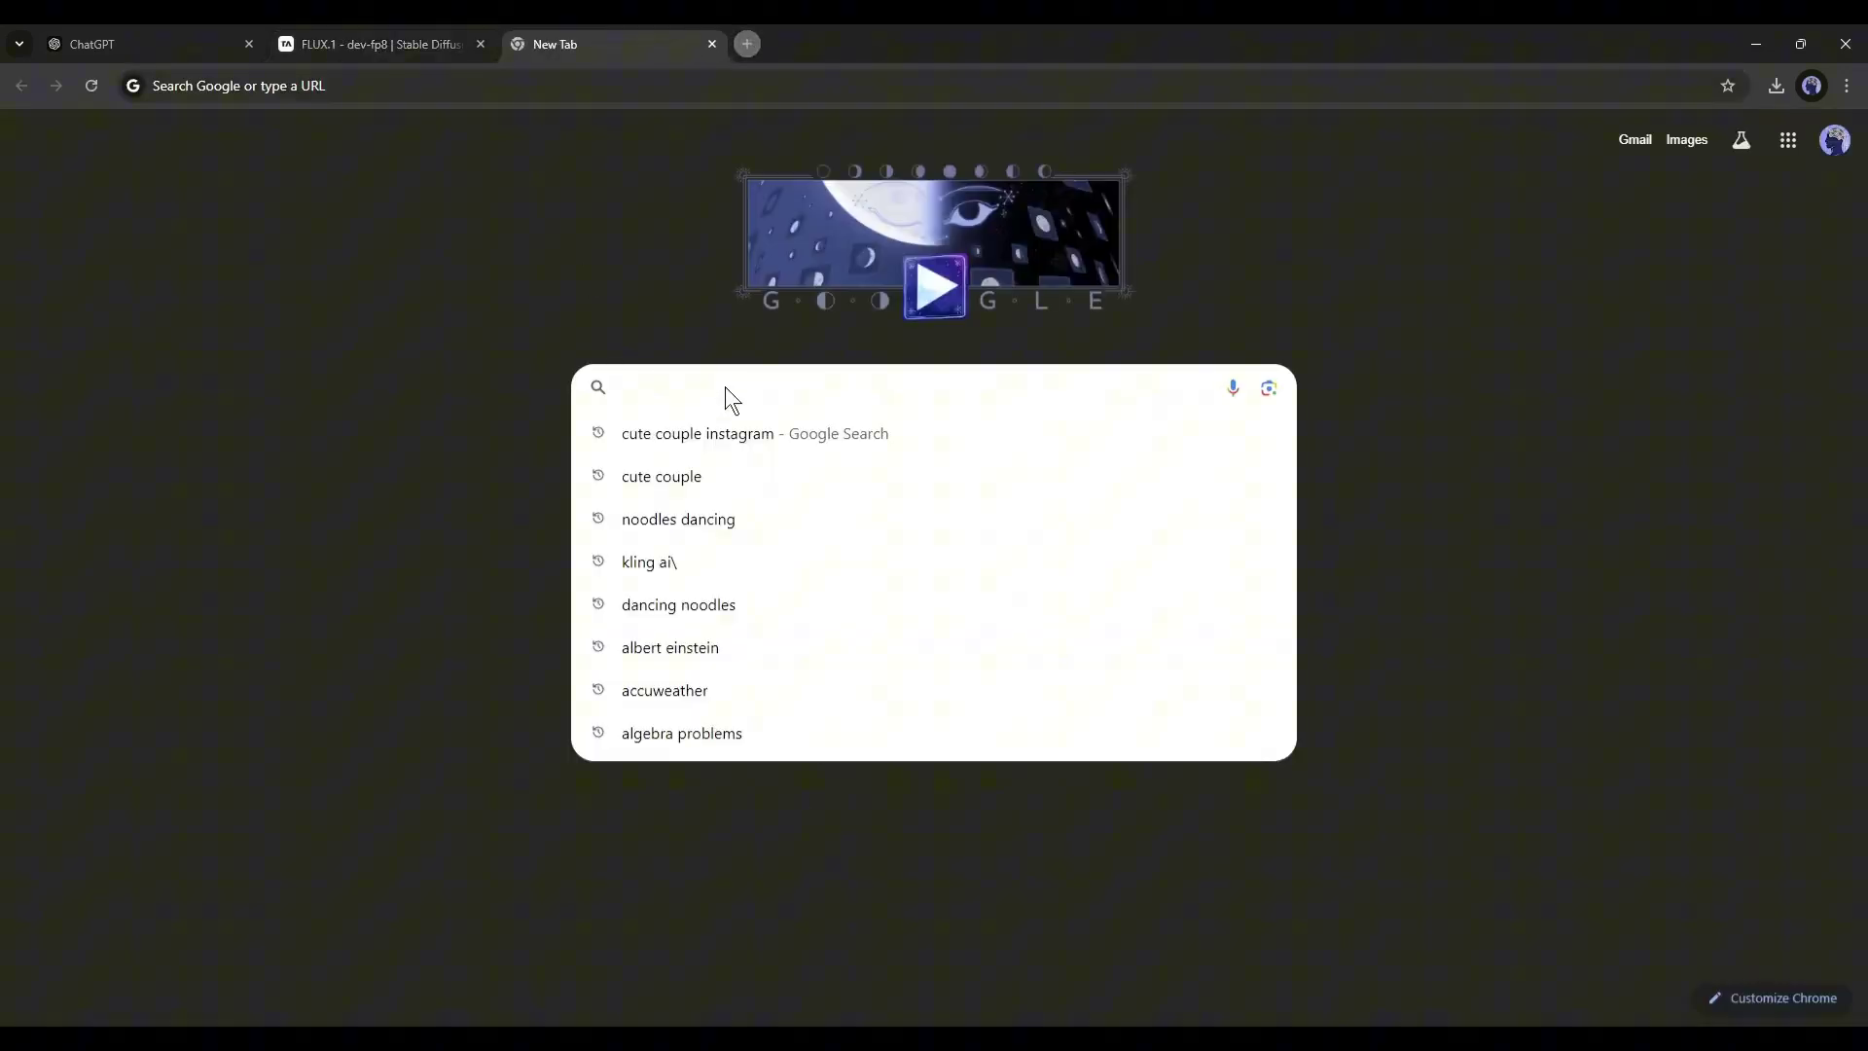
type("Vidu AI")
key("Return")
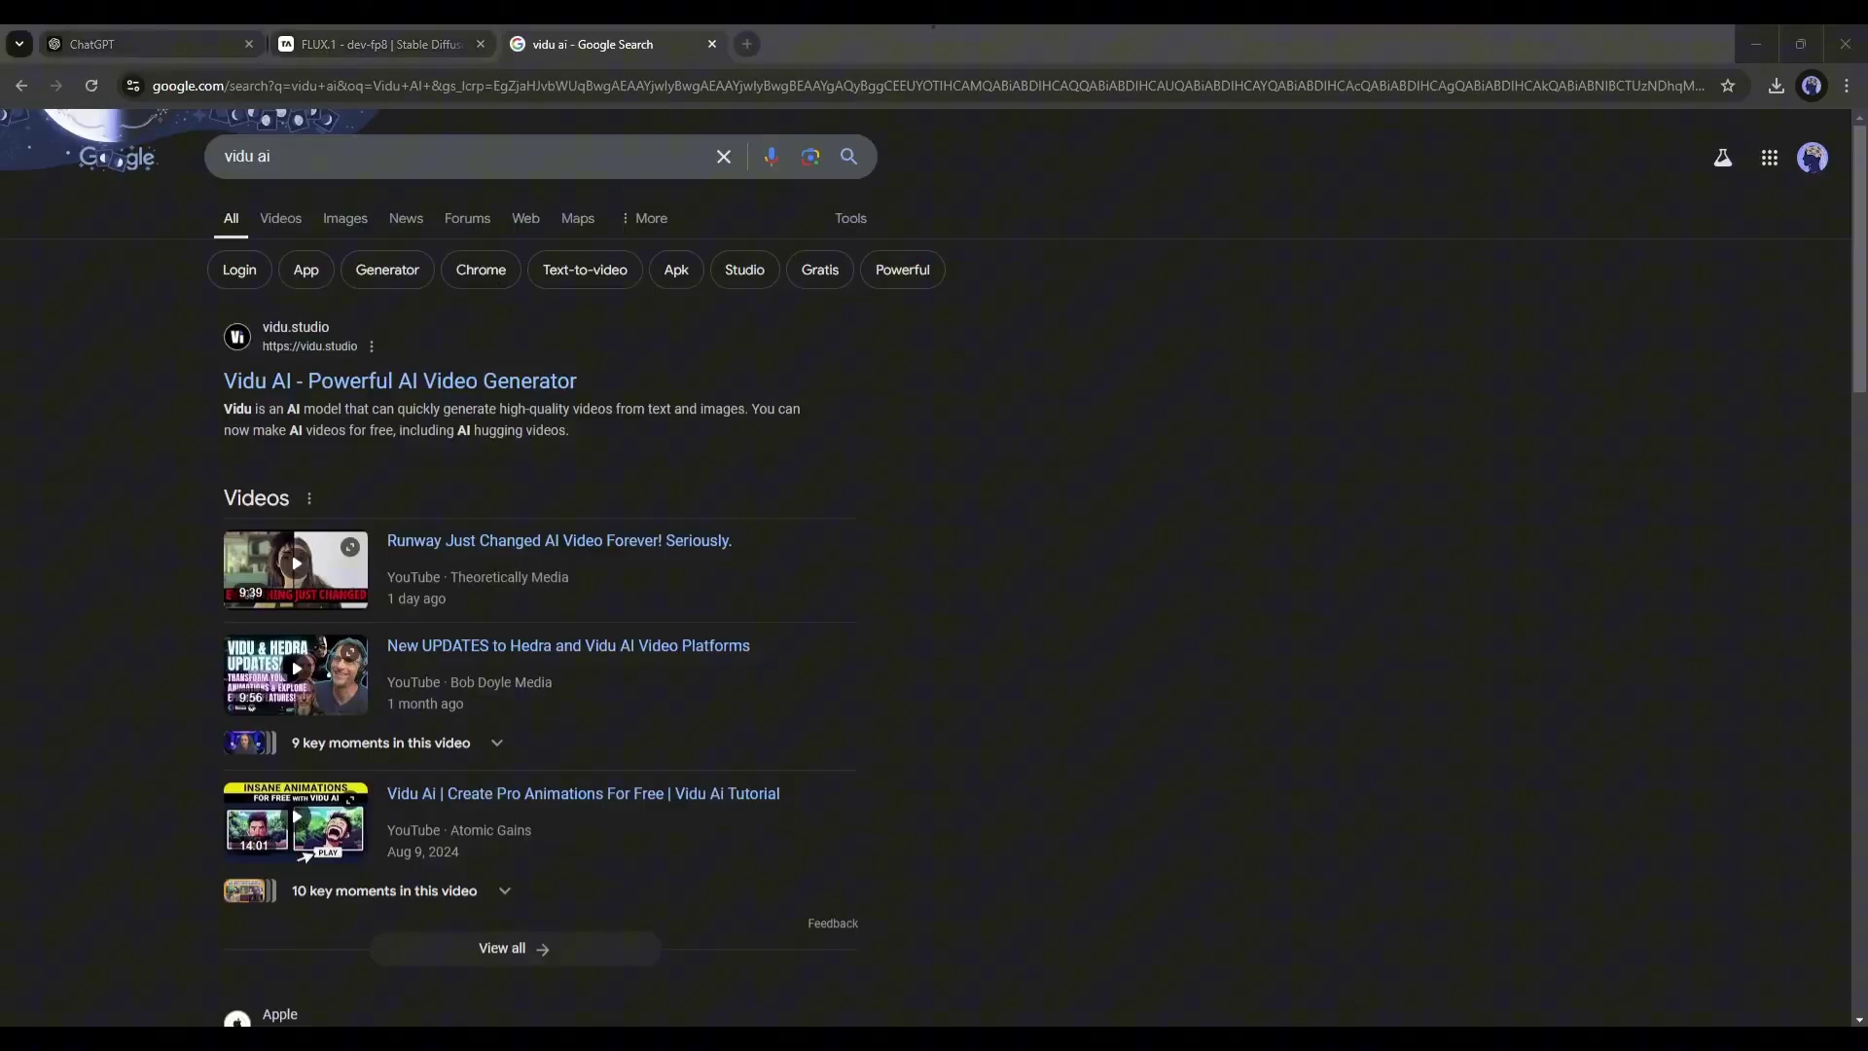
Step: Open vidu.studio from the search results and go to the video creation page
left_click(403, 383)
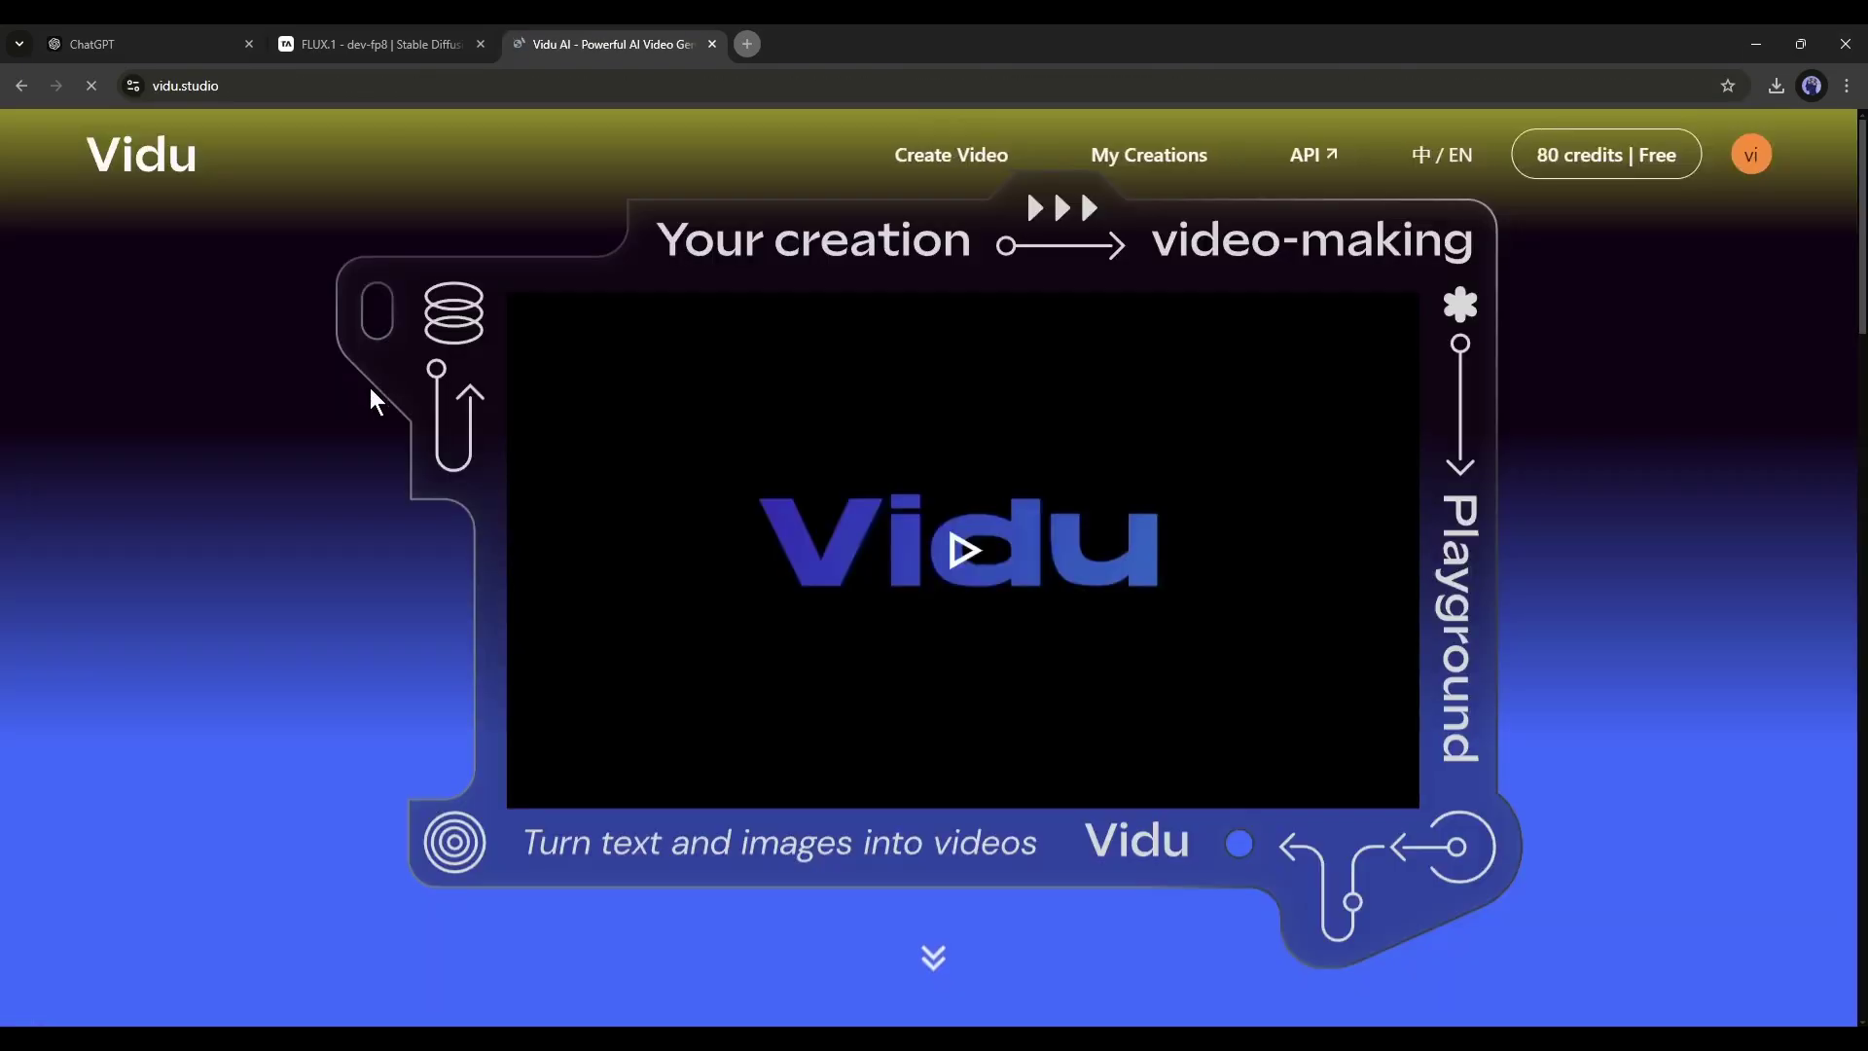
left_click(1749, 156)
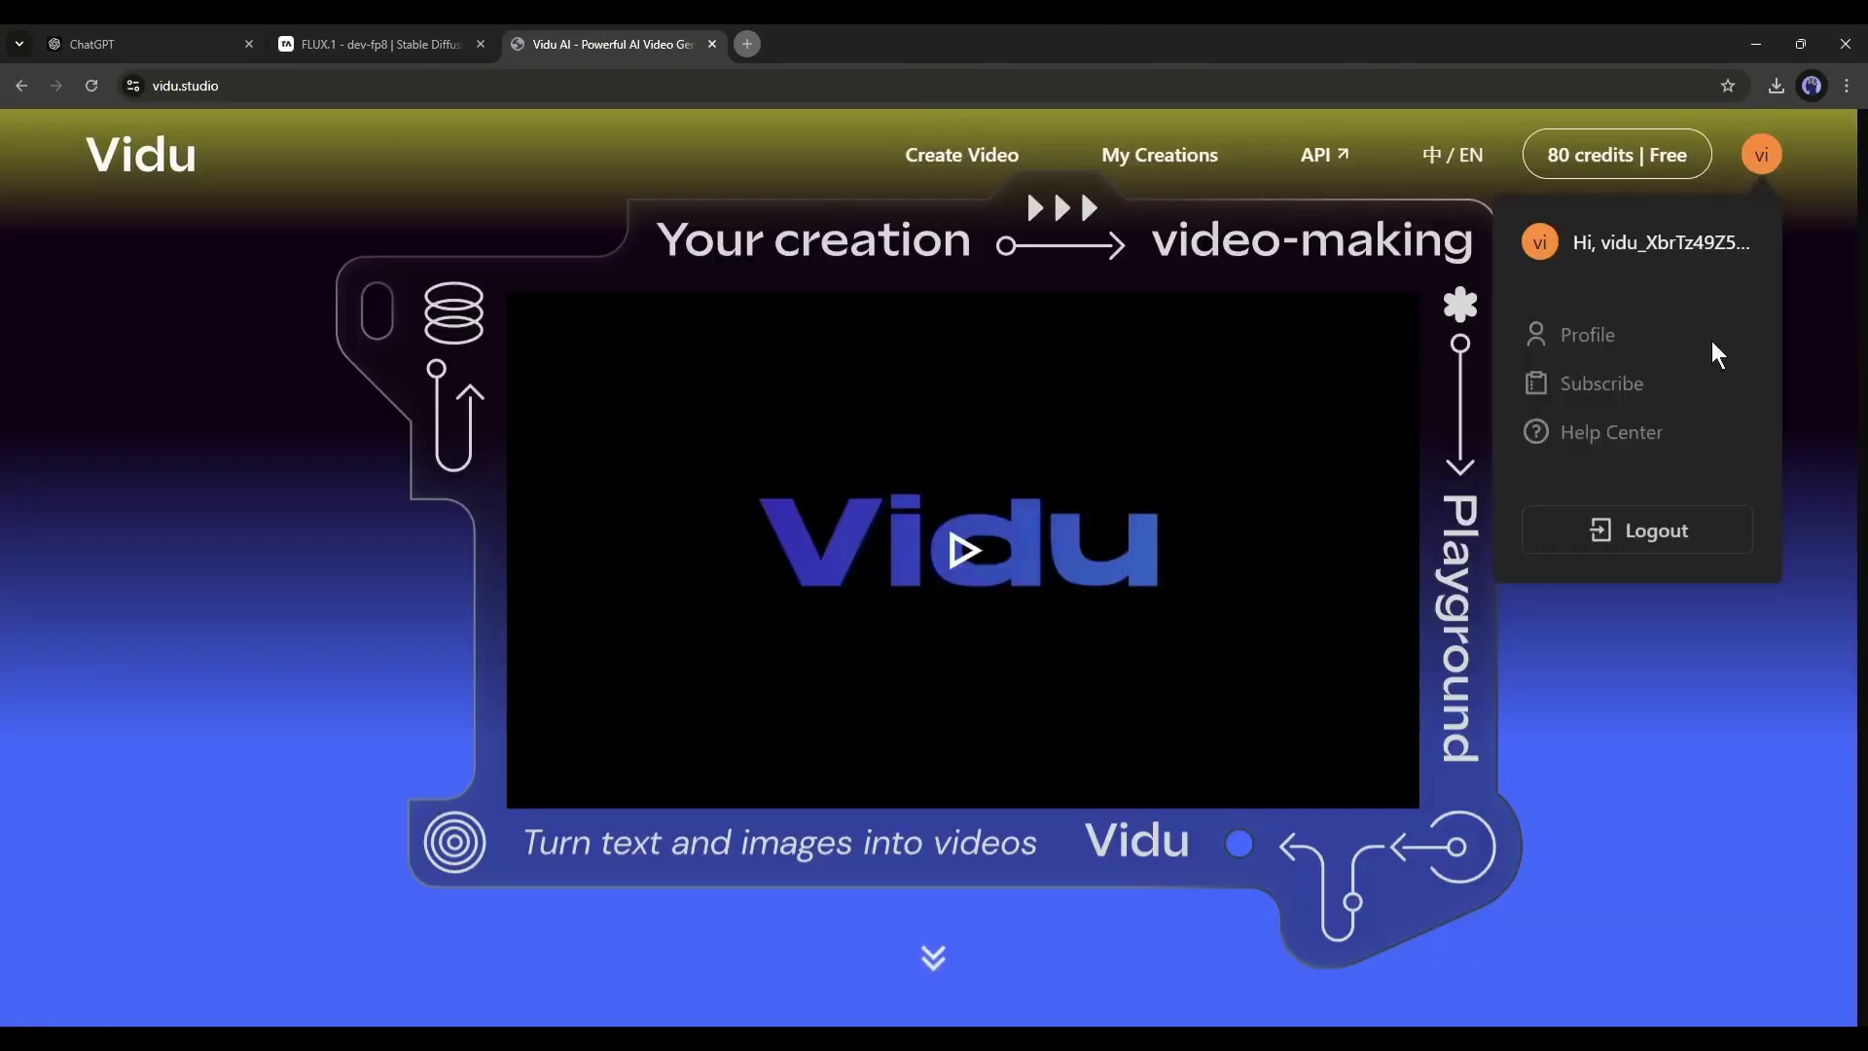
left_click(1783, 326)
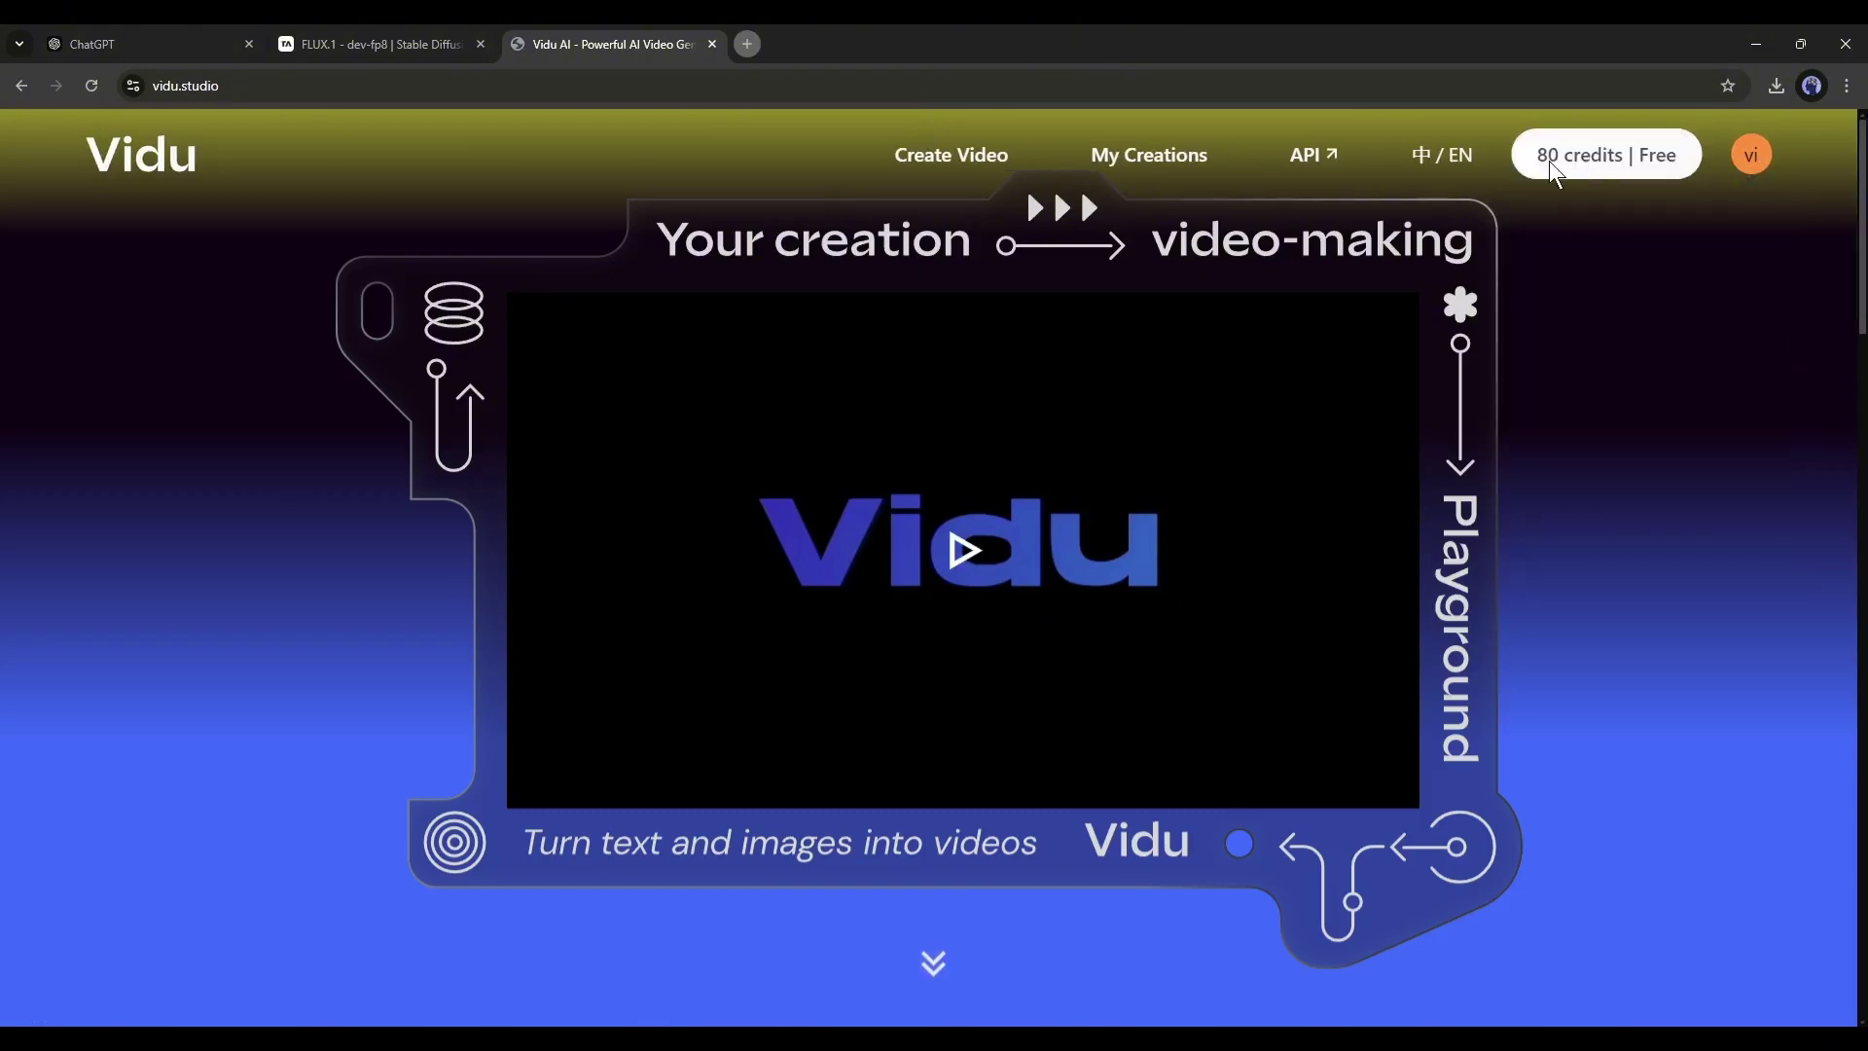
left_click(939, 153)
Step: Clear the old prompt from the Vidu prompt box
key("ctrl+a")
key("BackSpace")
left_click(1280, 729)
Step: Try the Reference and Text to Video modes, then return to Image to Video
scroll(1471, 790, "up", 4)
scroll(1366, 733, "up", 6)
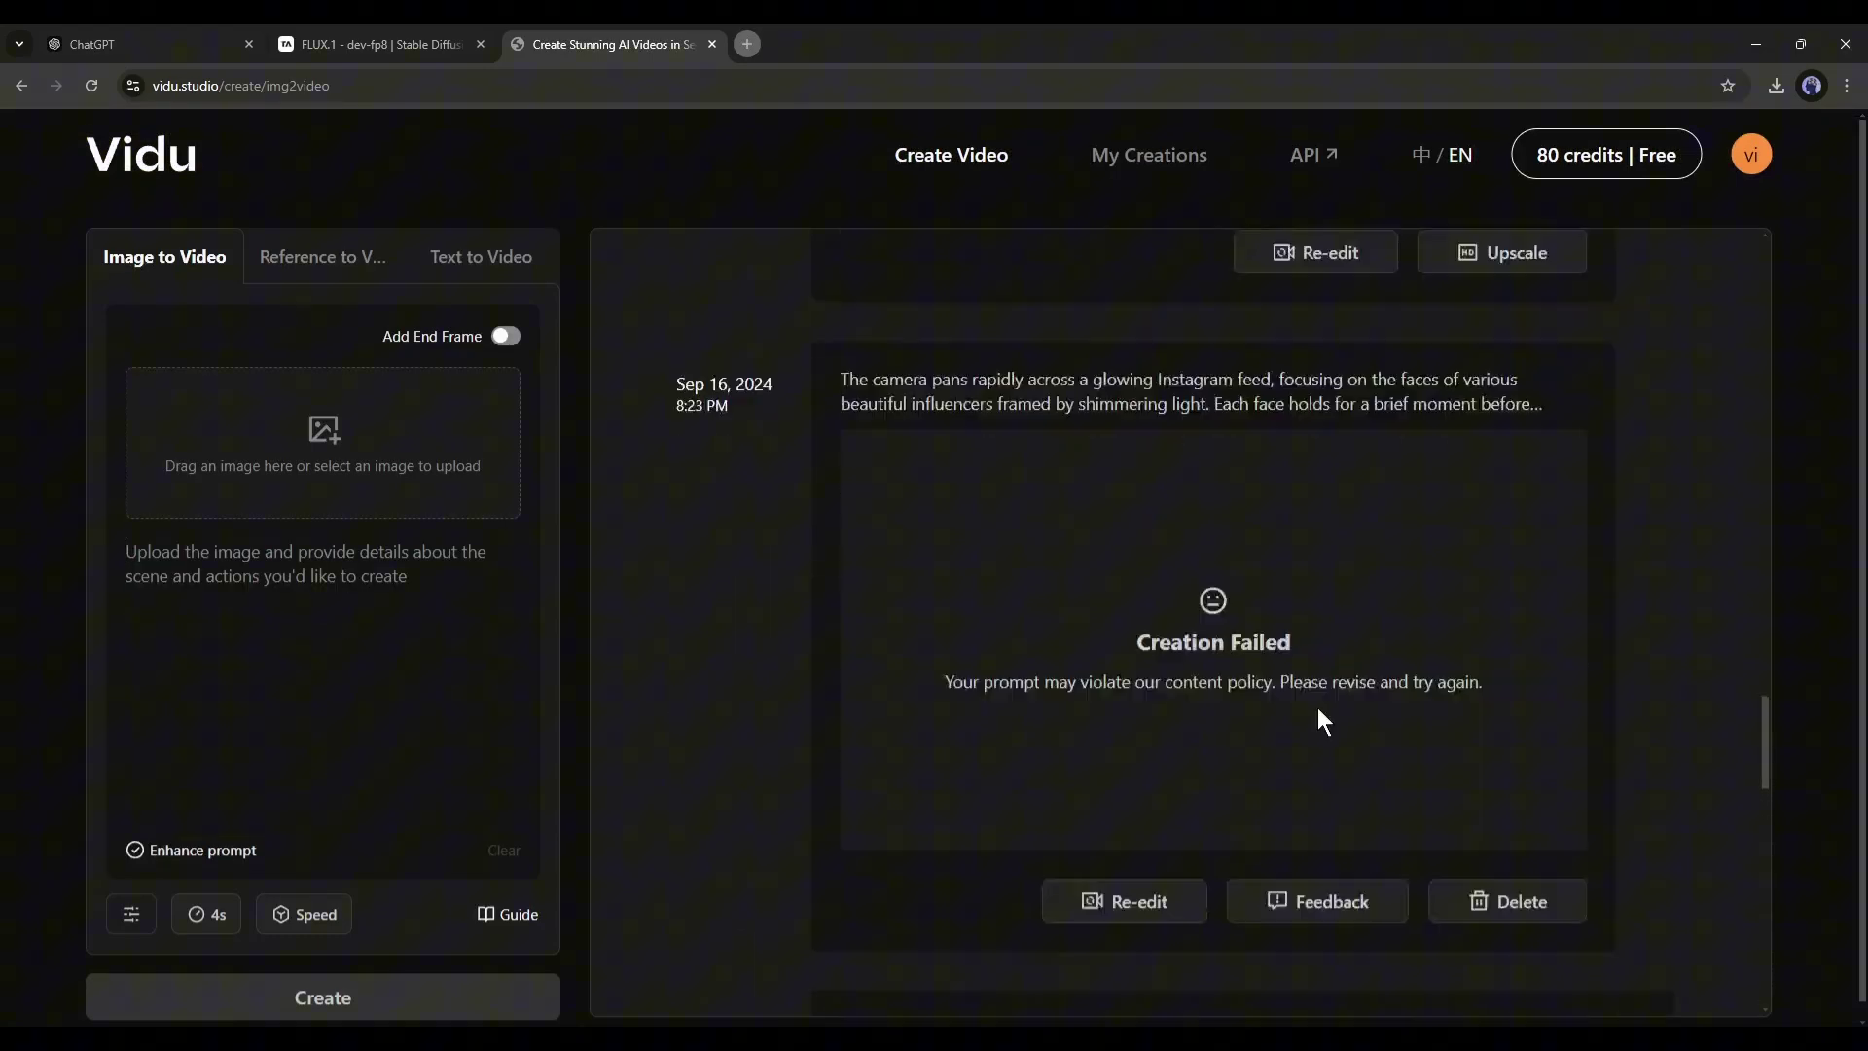
scroll(1313, 715, "down", 5)
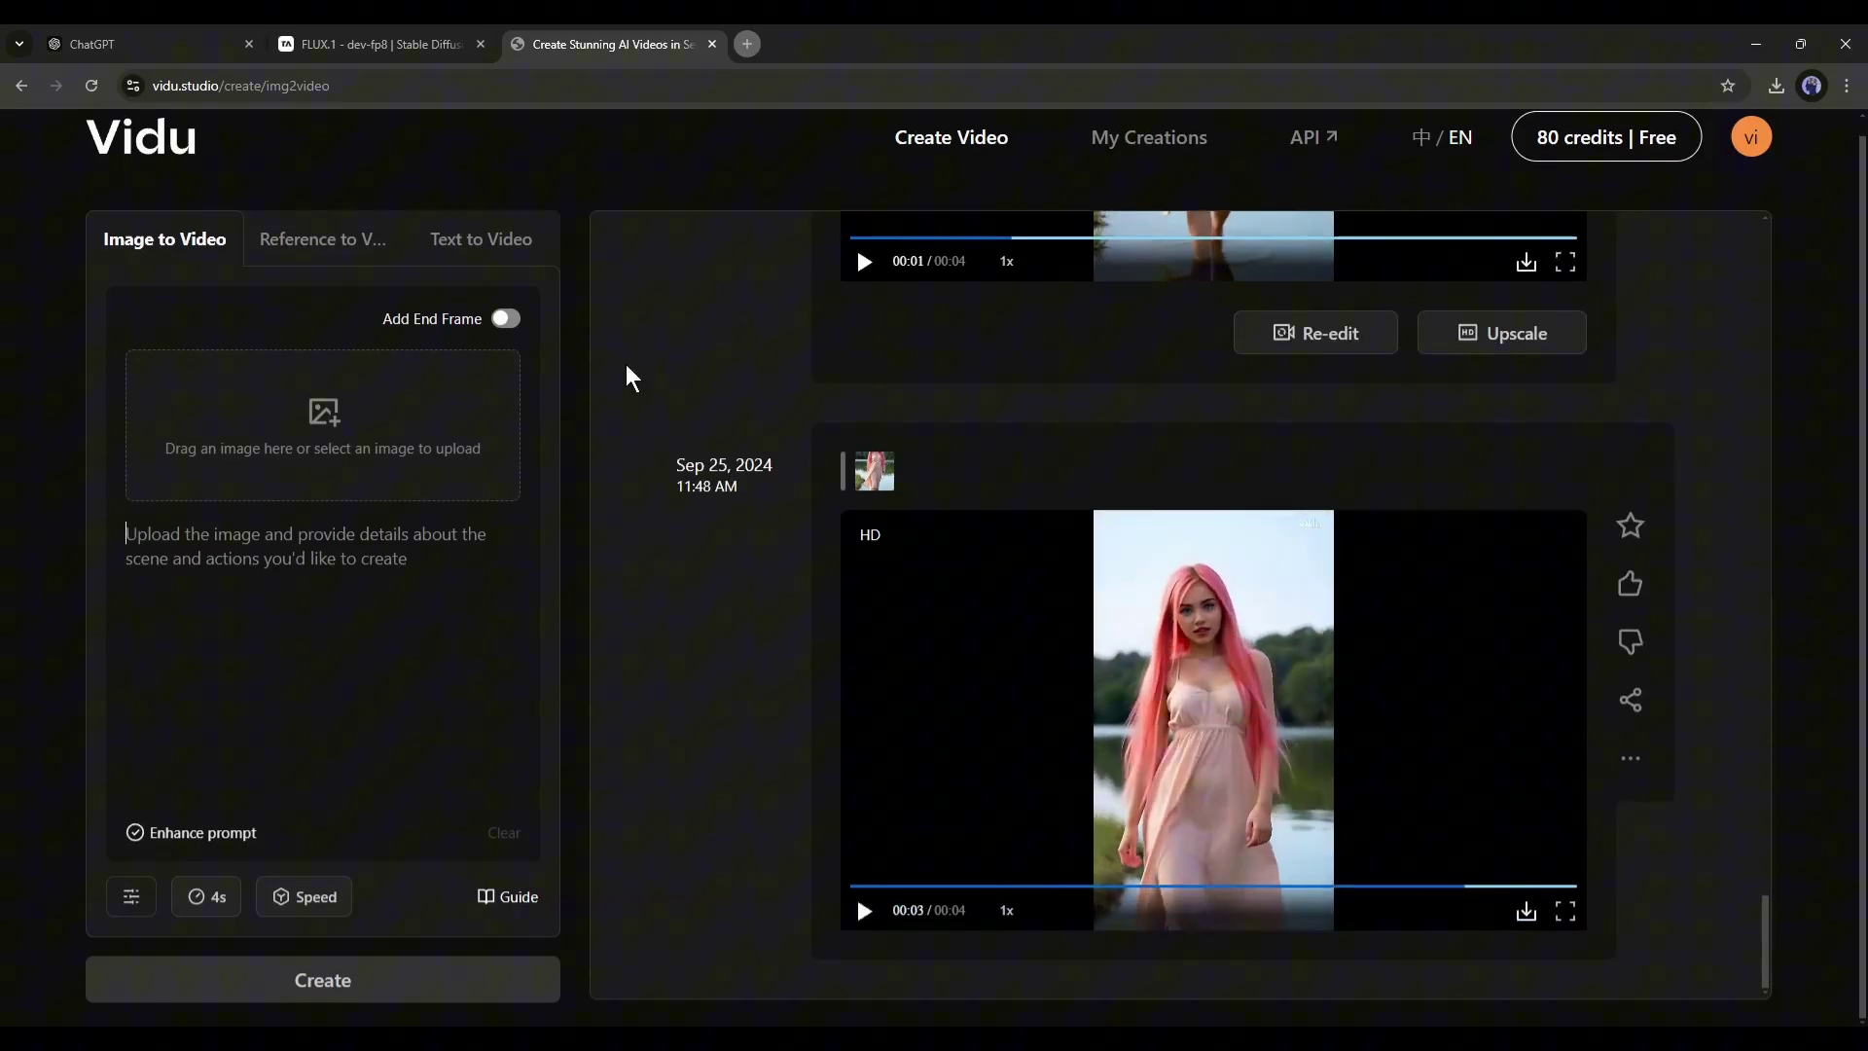
scroll(705, 283, "up", 2)
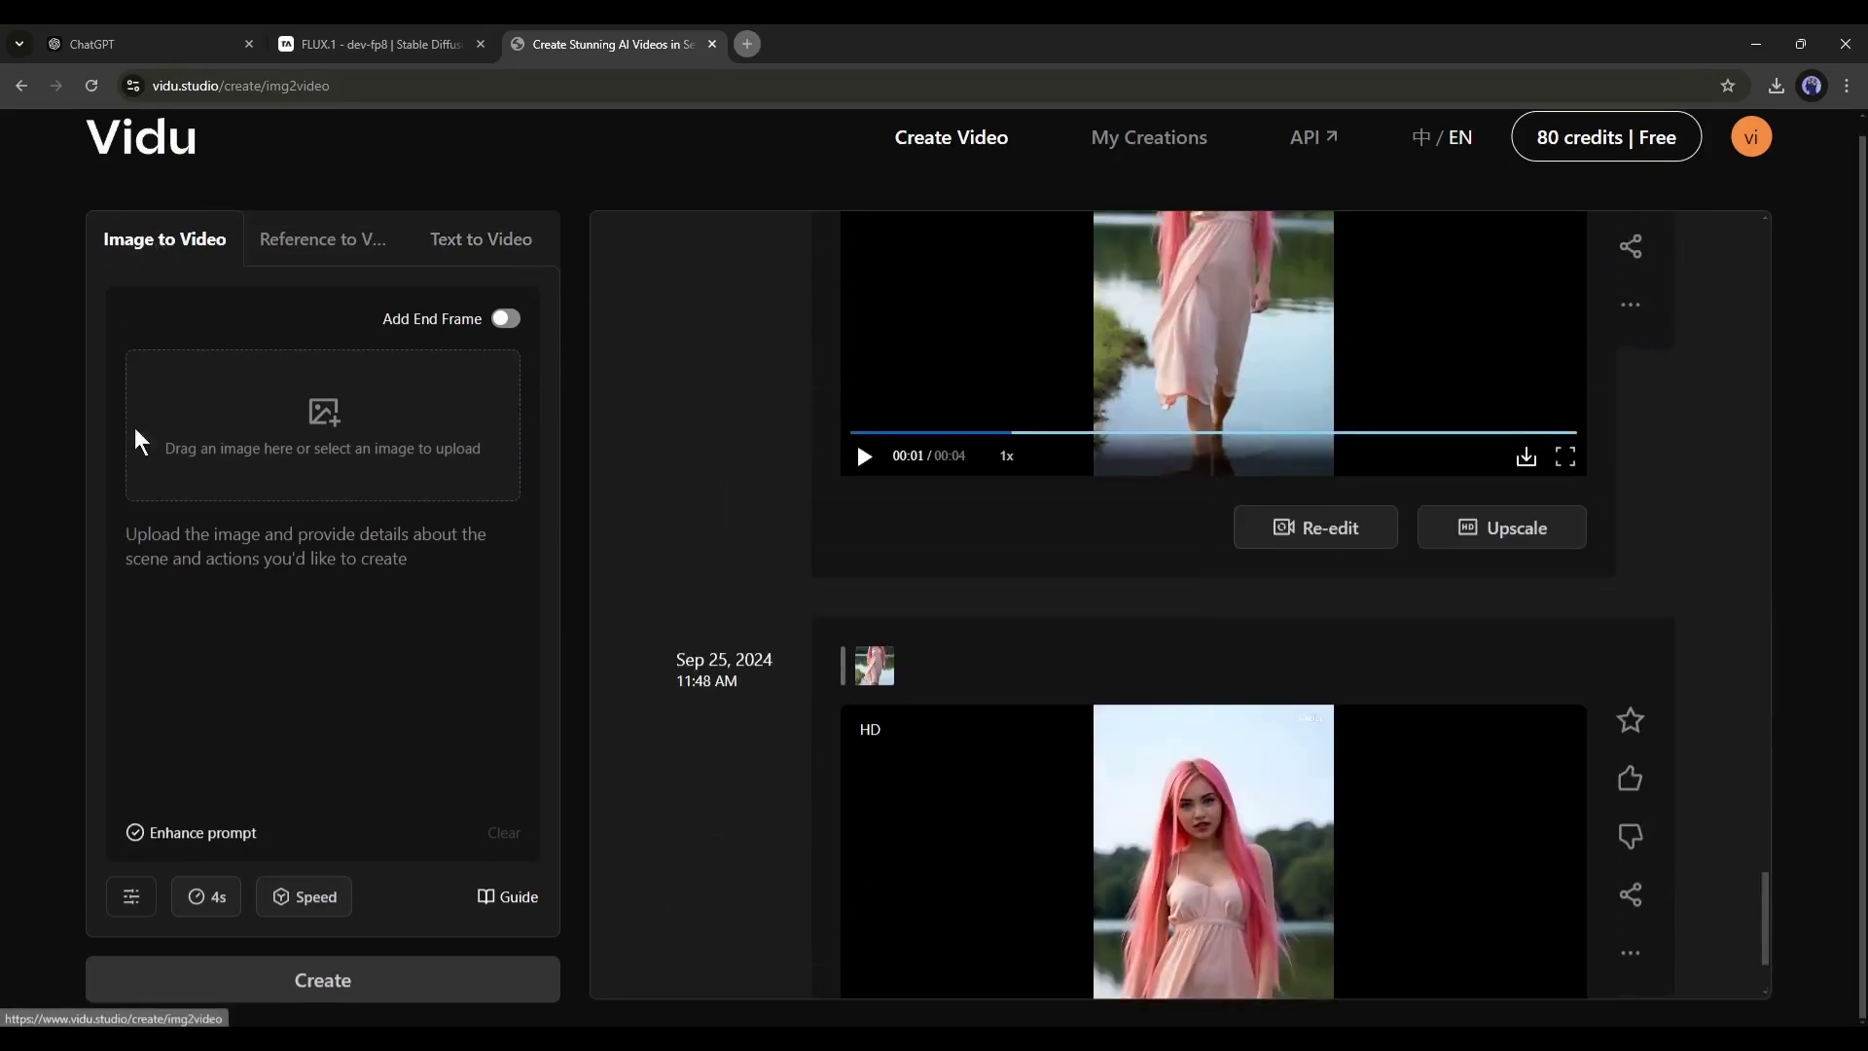
left_click(301, 248)
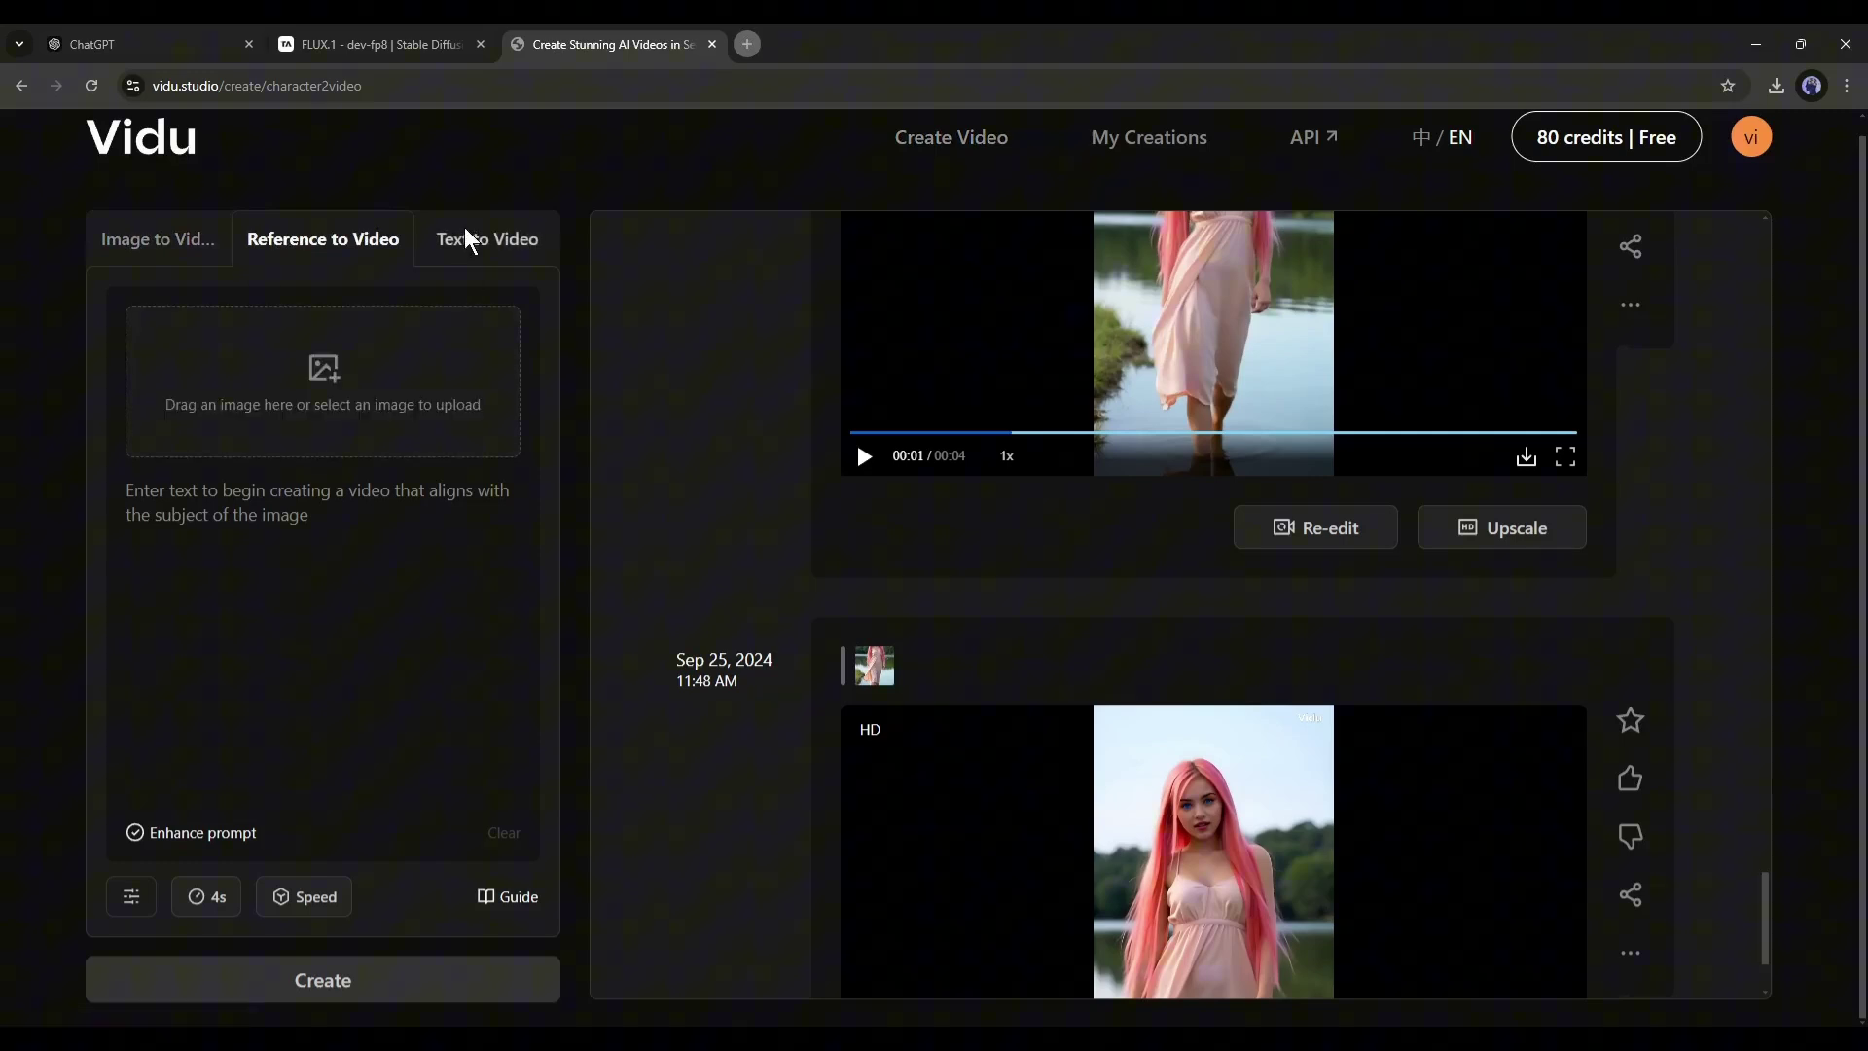
left_click(469, 251)
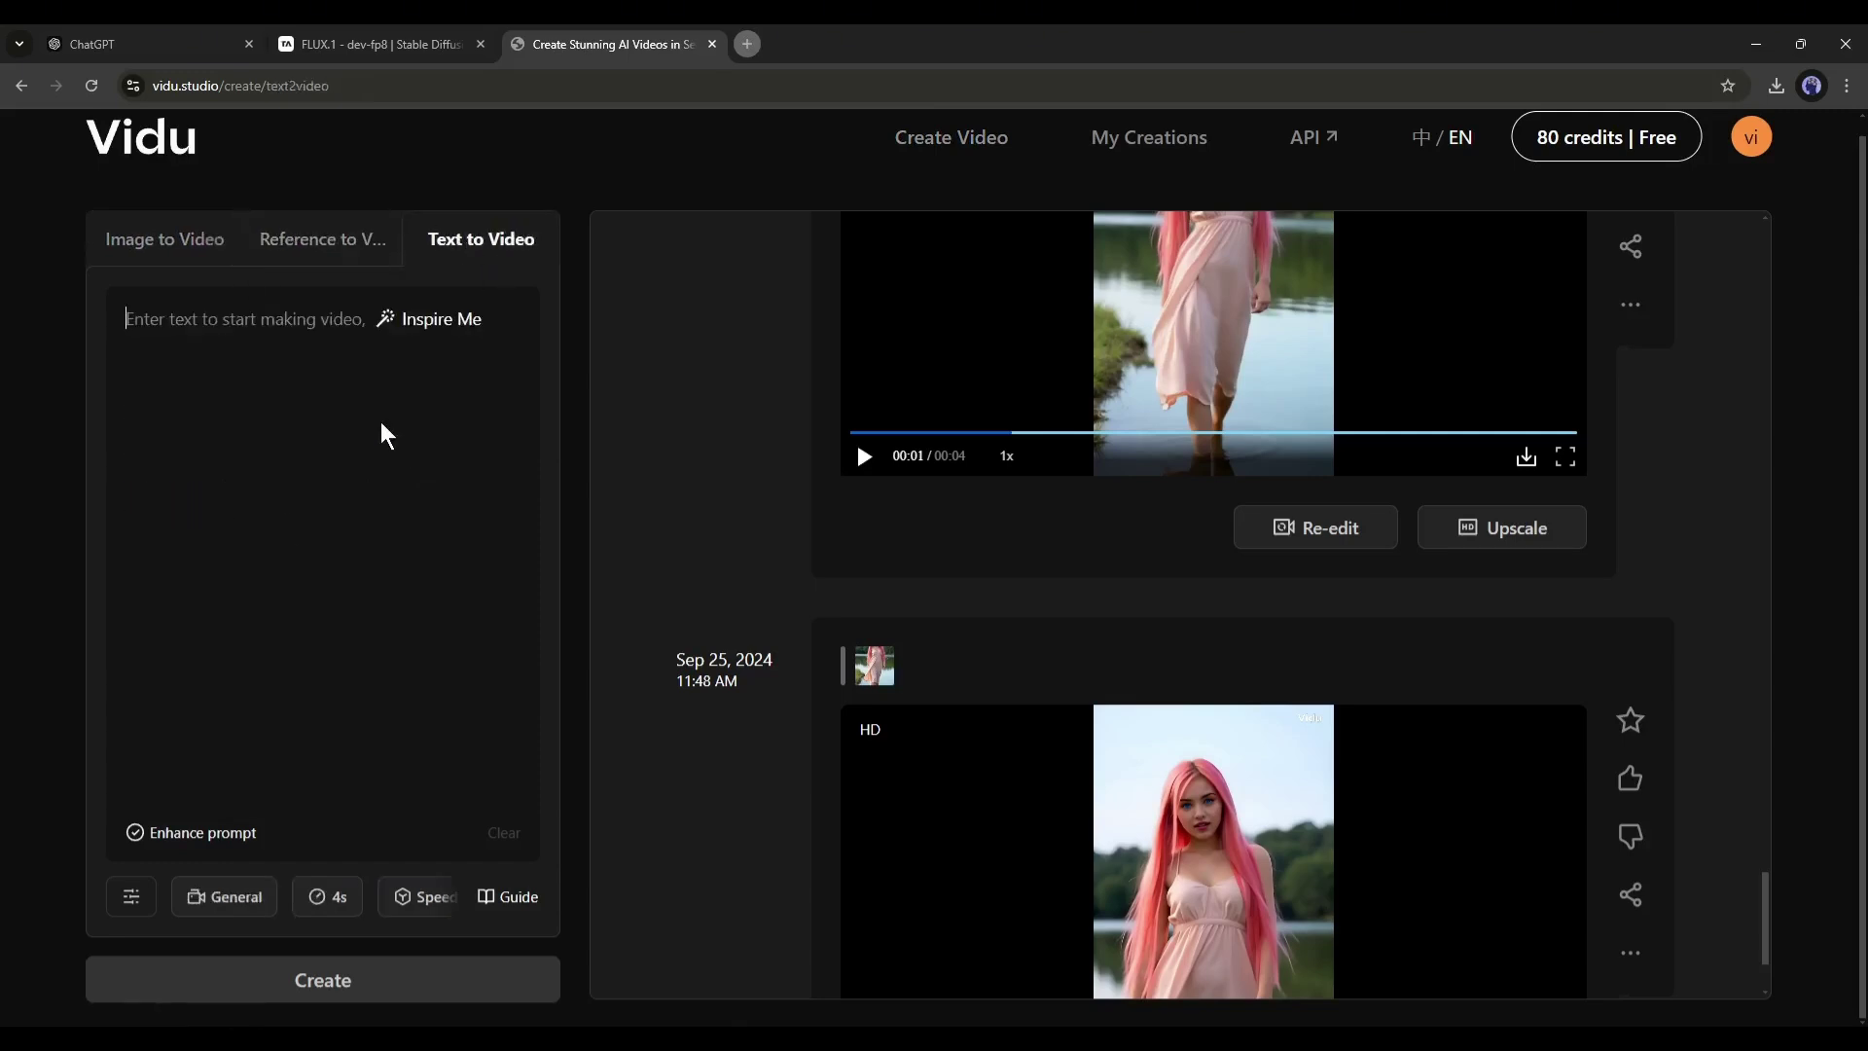
left_click(155, 248)
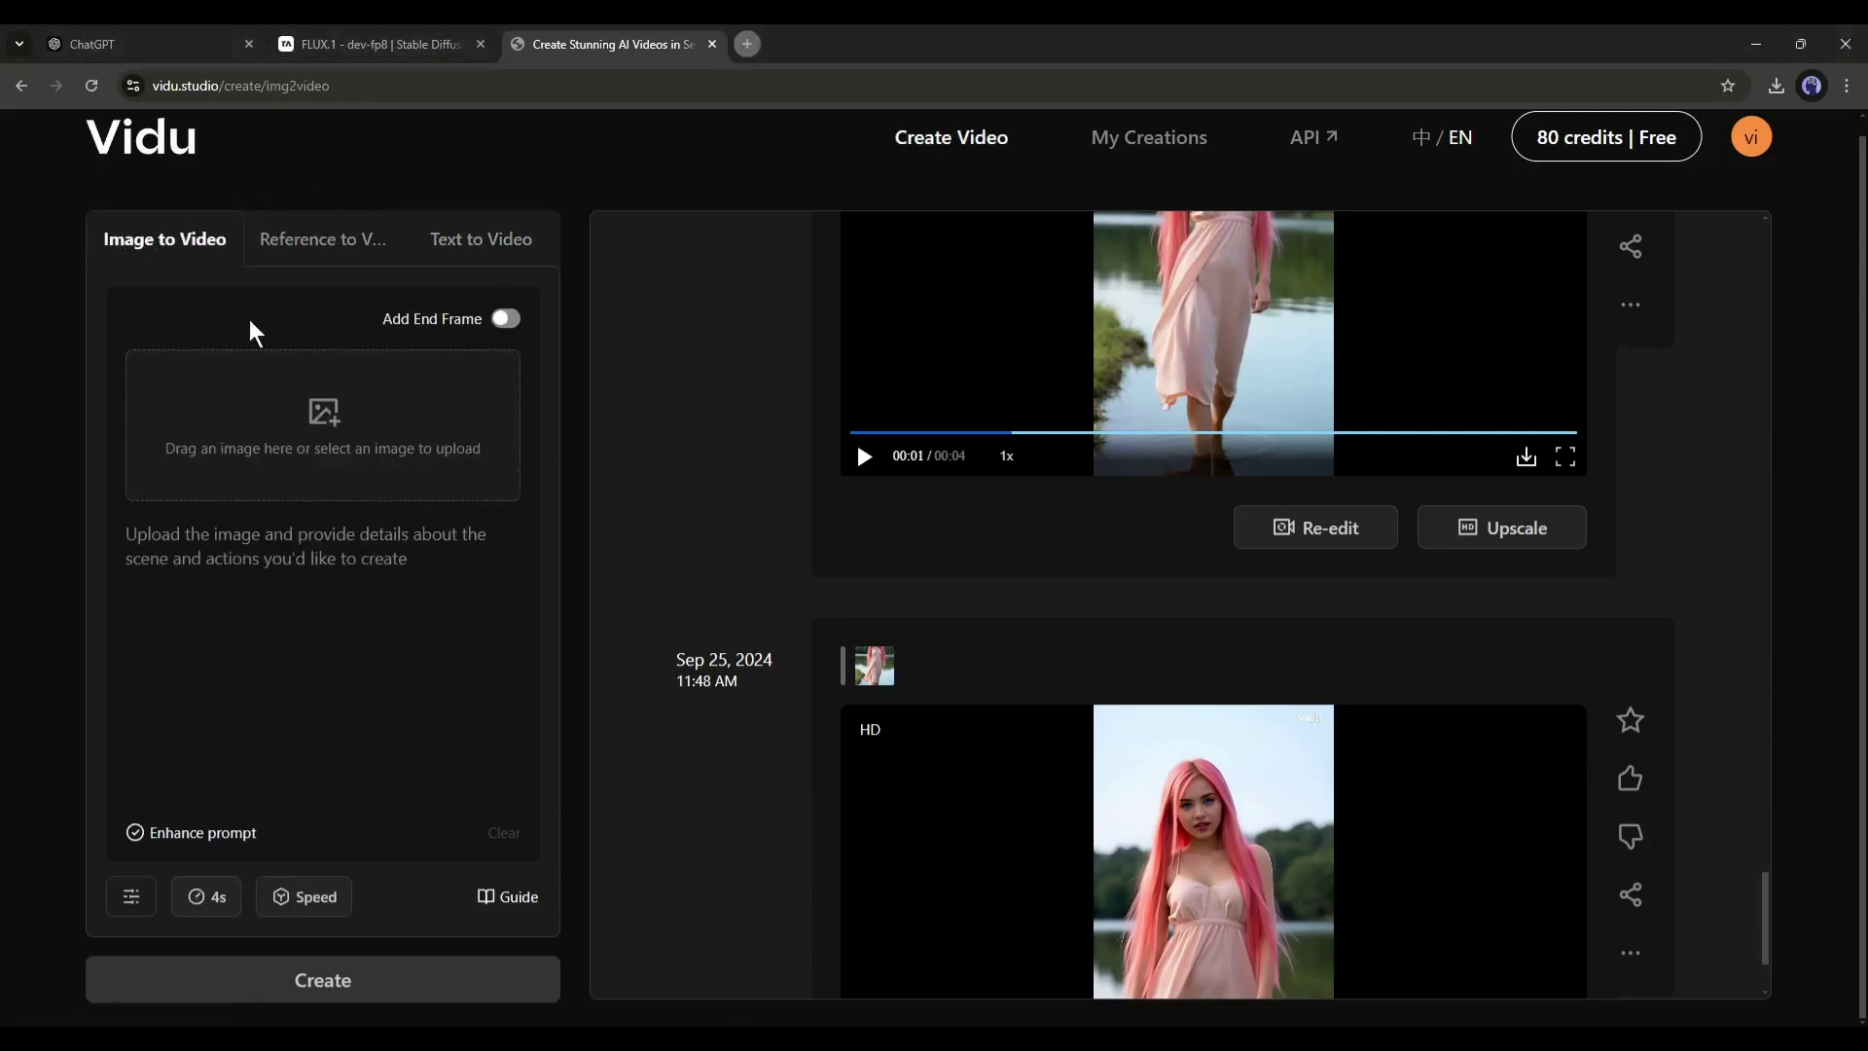
left_click(323, 417)
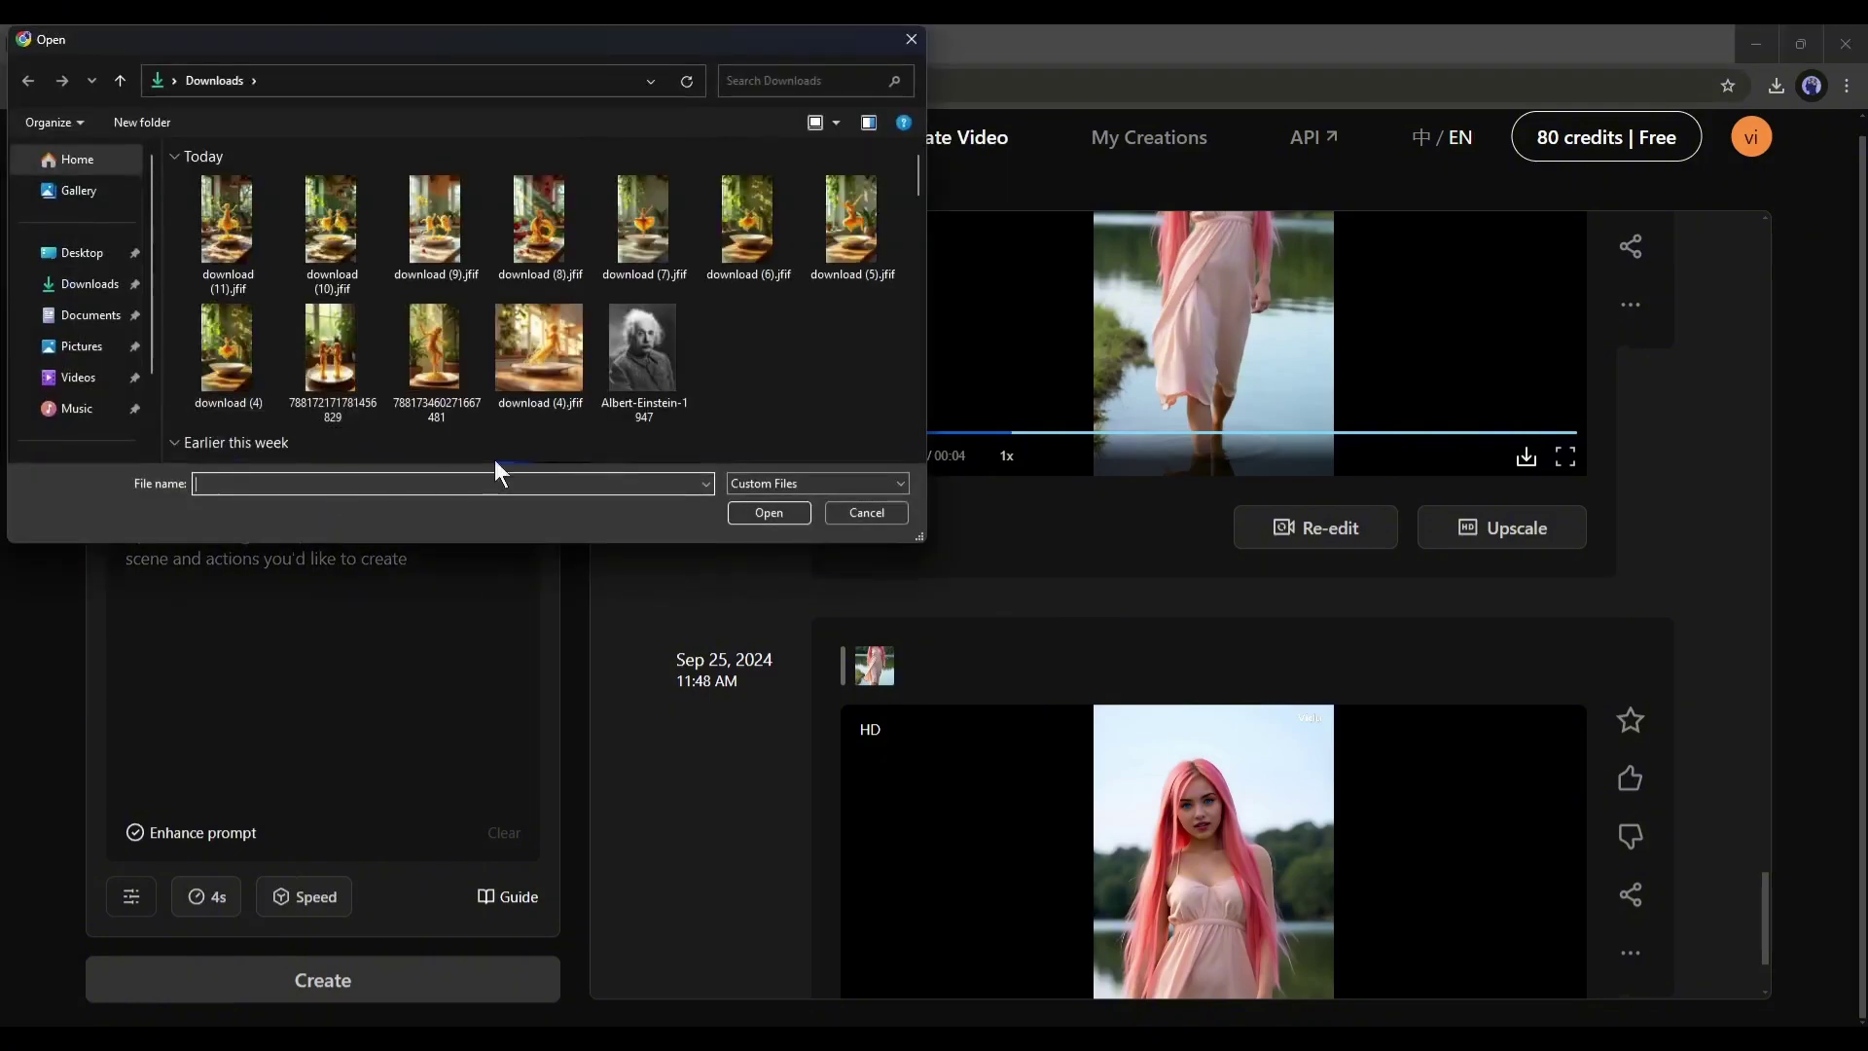
double_click(422, 343)
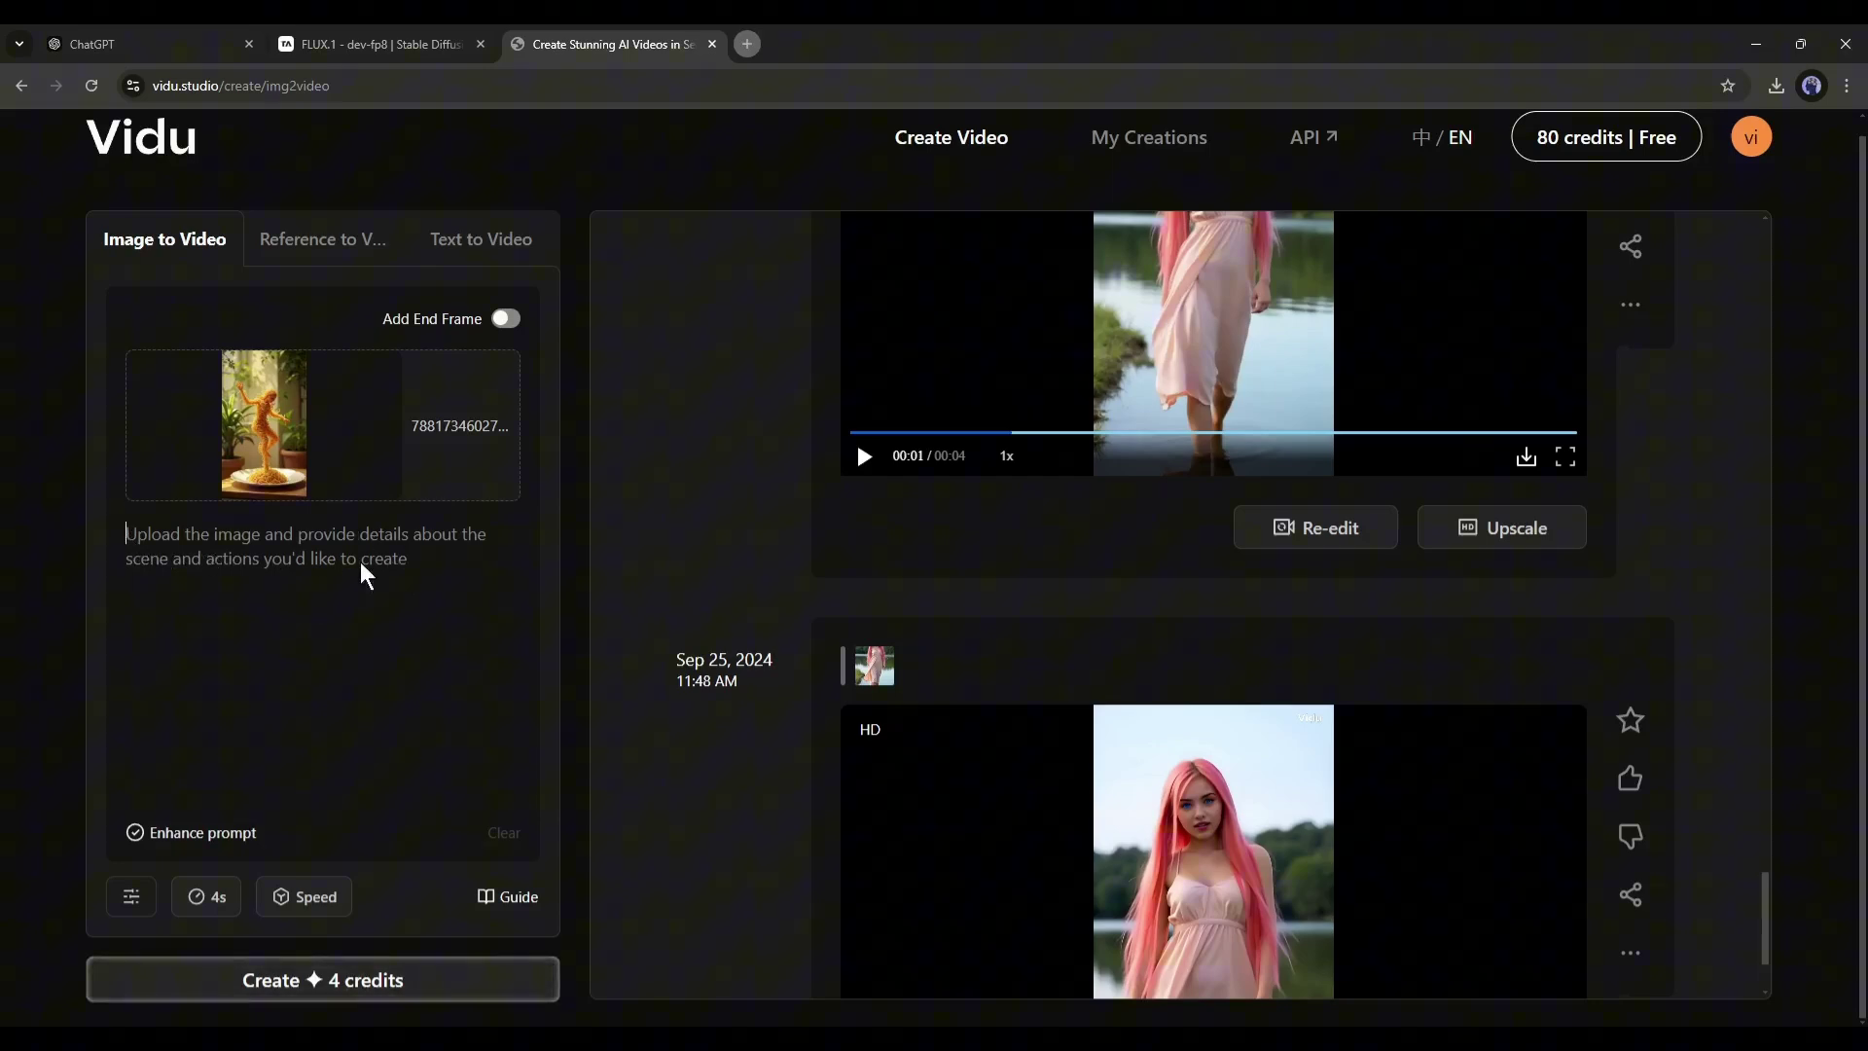
Step: Copy the first sentence of the TensorArt prompt into Vidu's prompt box
left_click(447, 39)
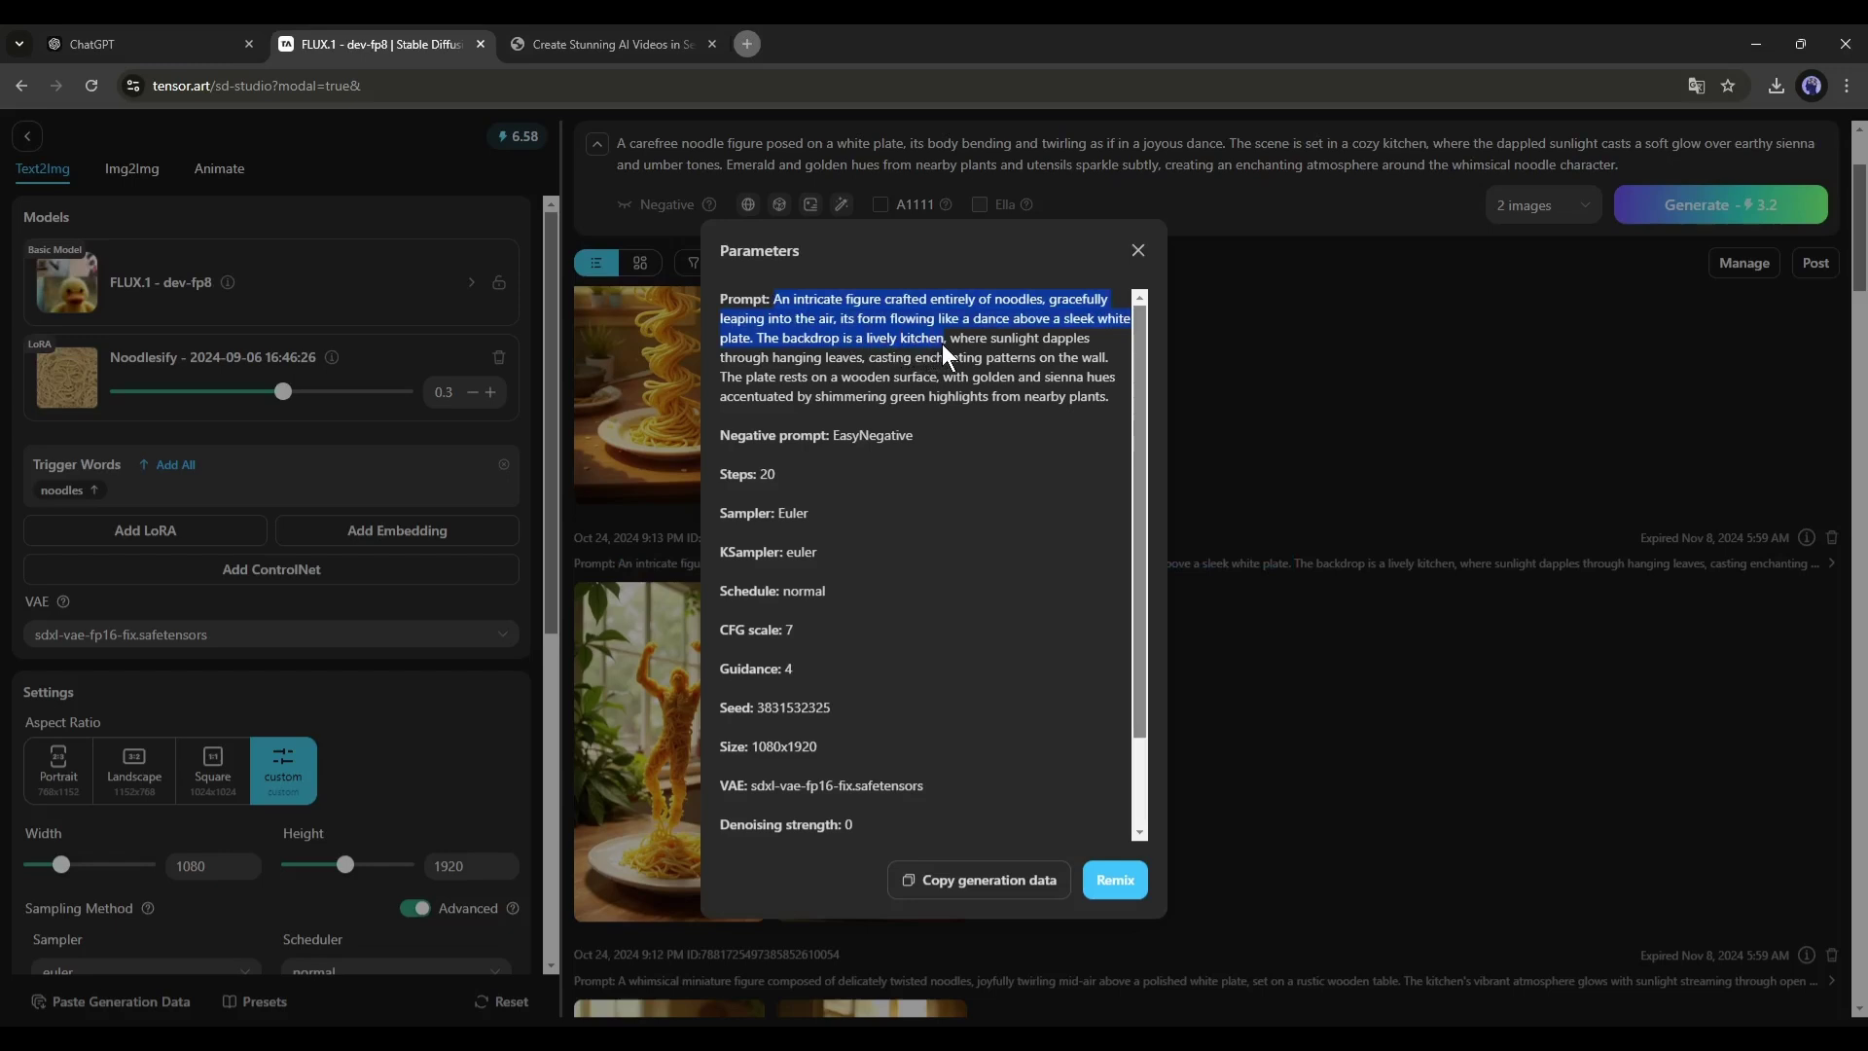
left_click_drag(942, 343, 757, 338)
key("ctrl+c")
key("ctrl+Tab")
key("ctrl+v")
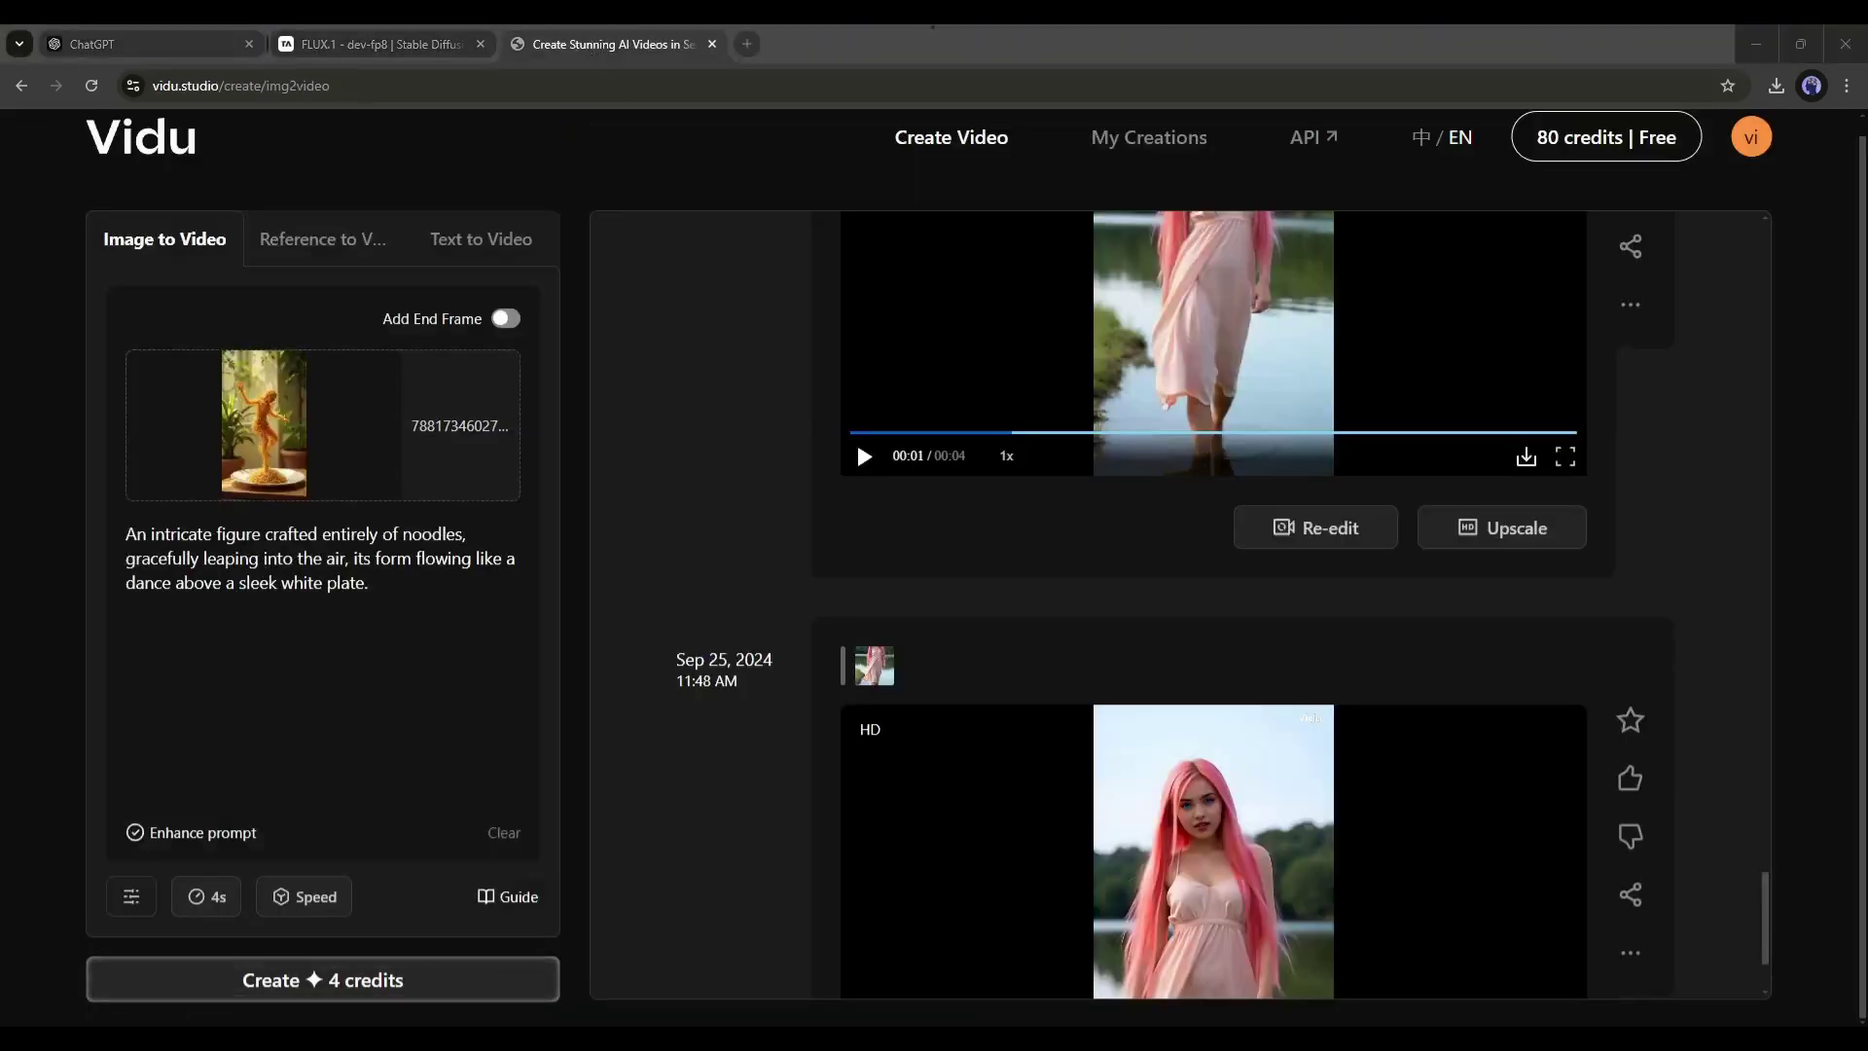
Step: Try an 8-second duration, then dismiss the Upgrade Needed notice and keep 4 seconds
mouse_move(227, 843)
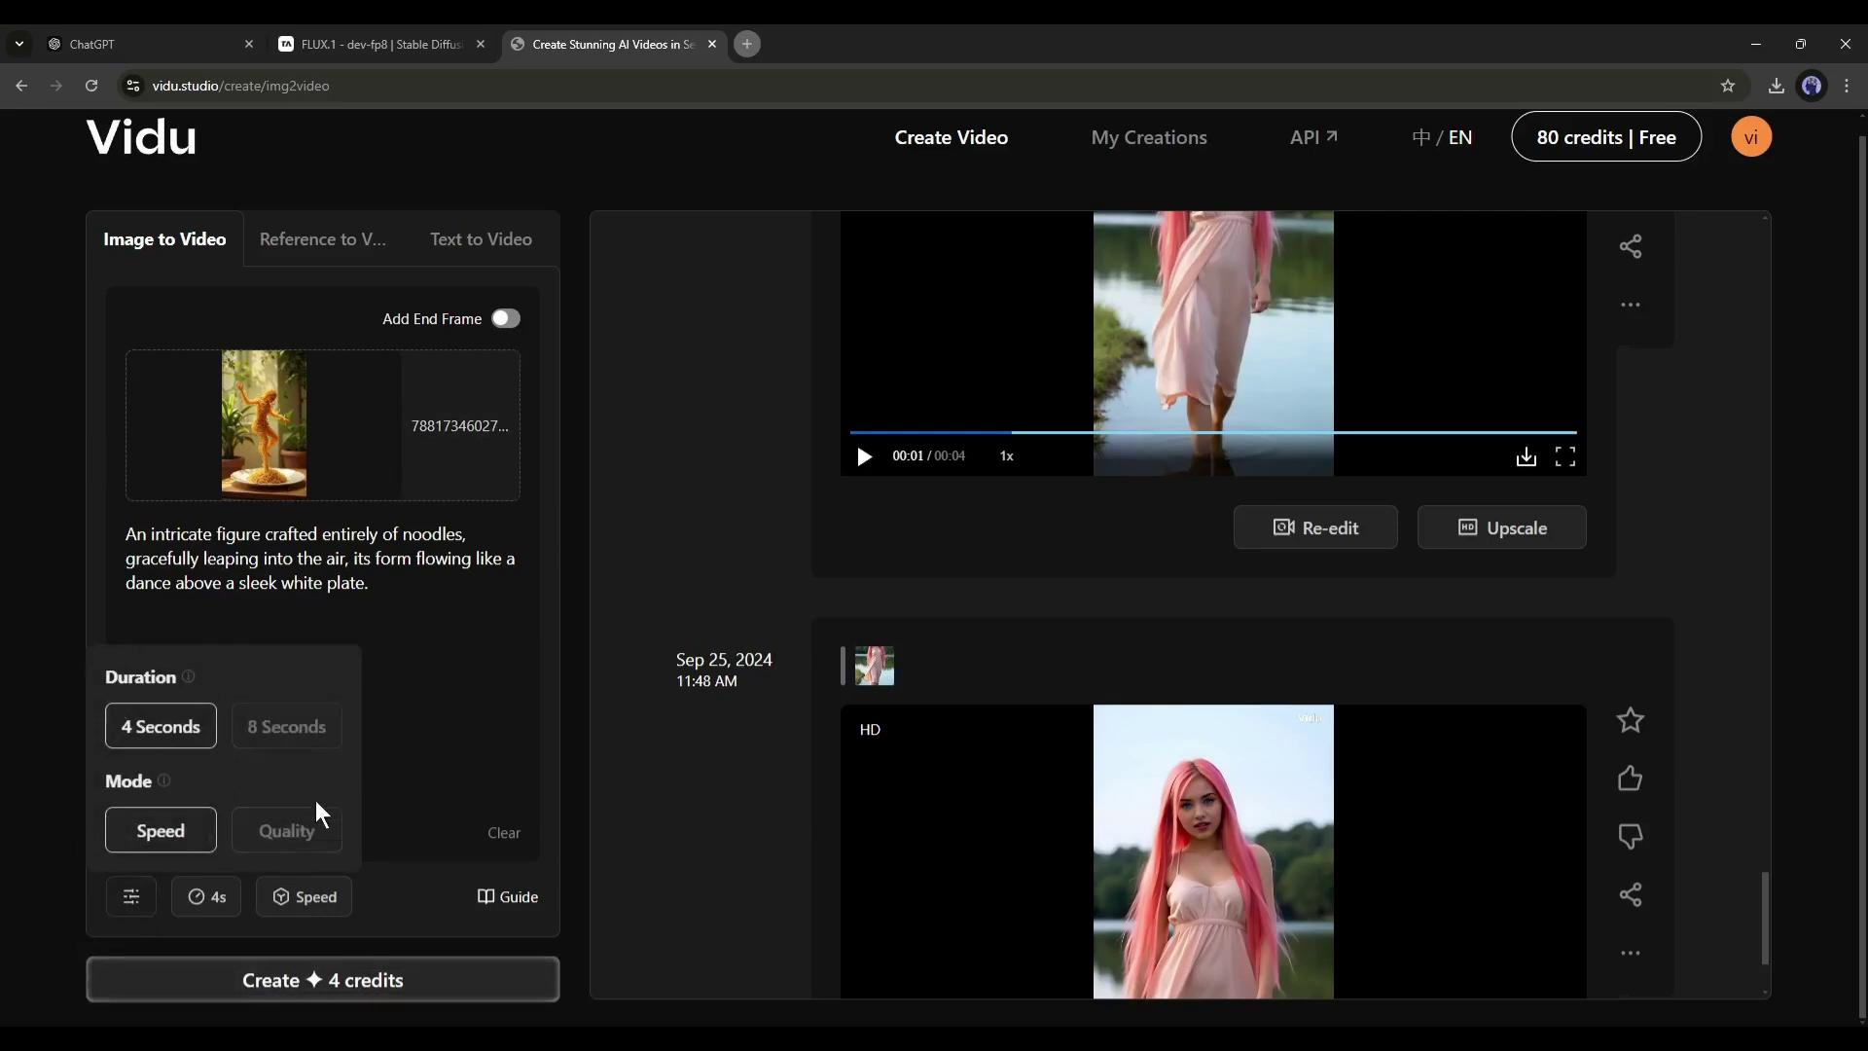
left_click(302, 726)
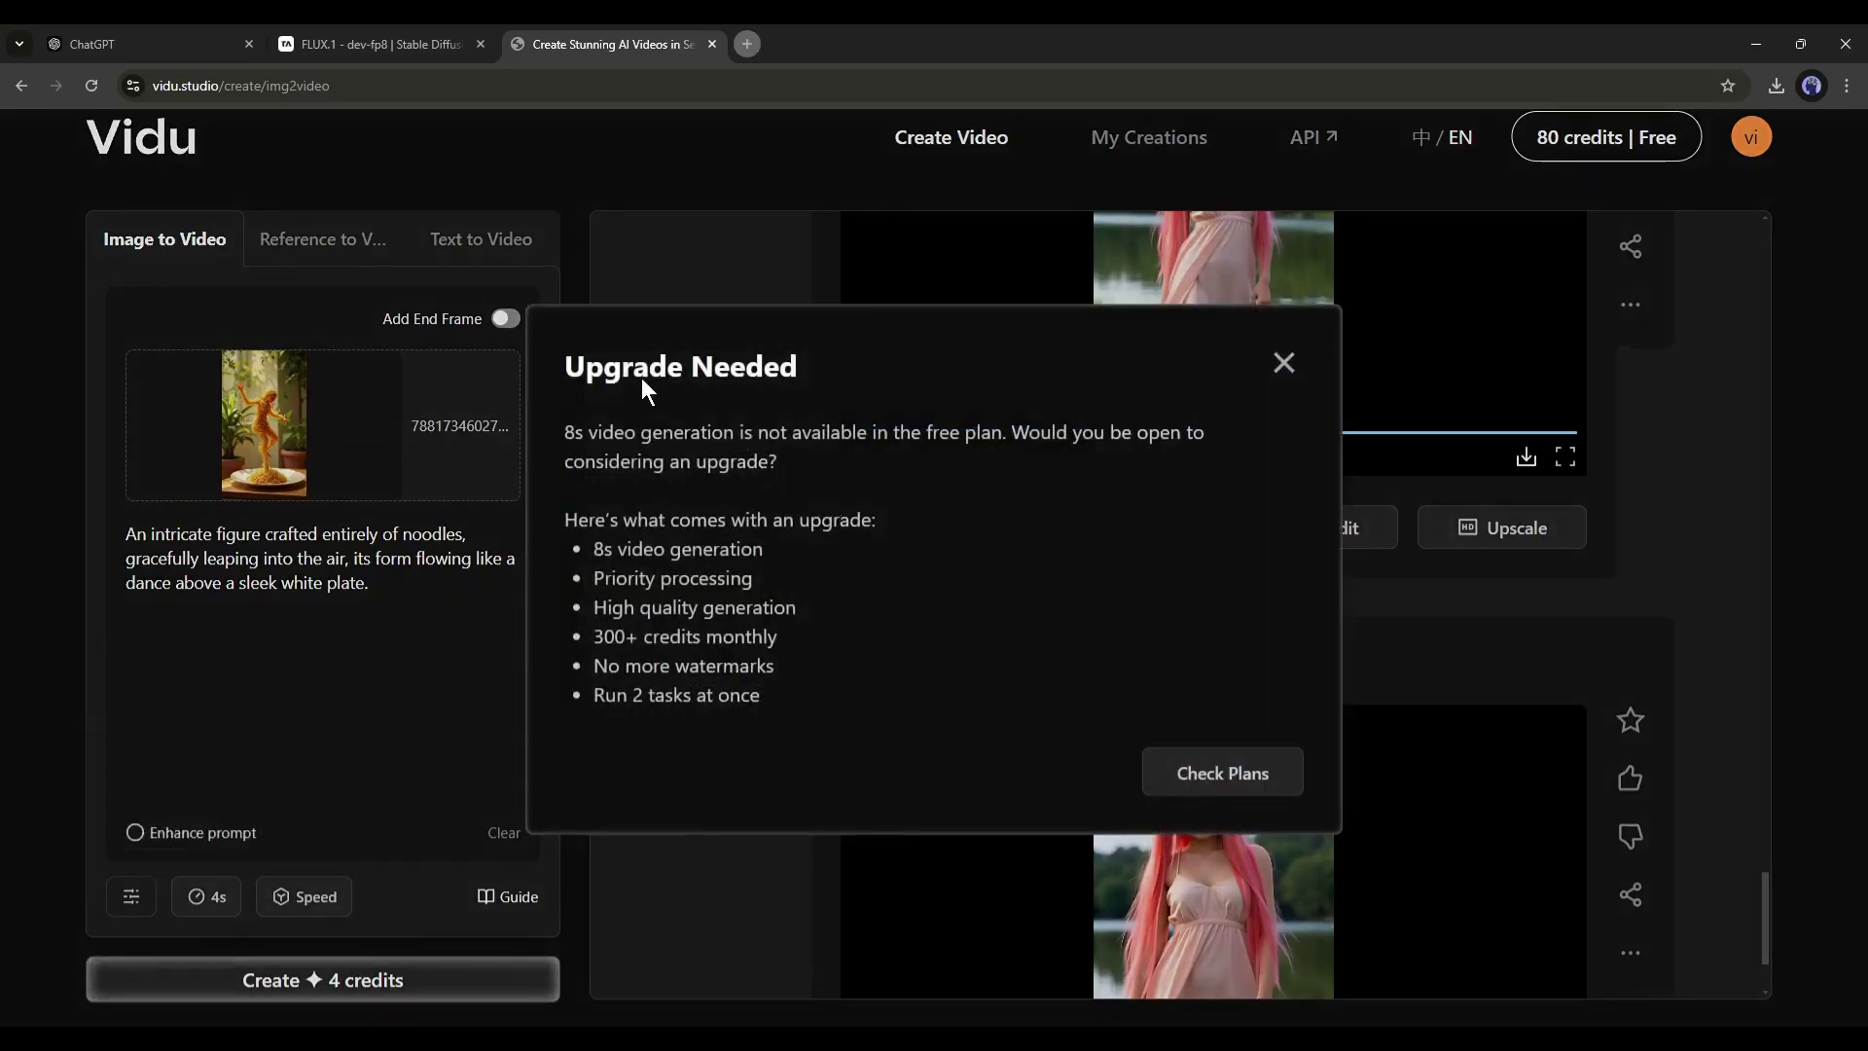
left_click(1282, 362)
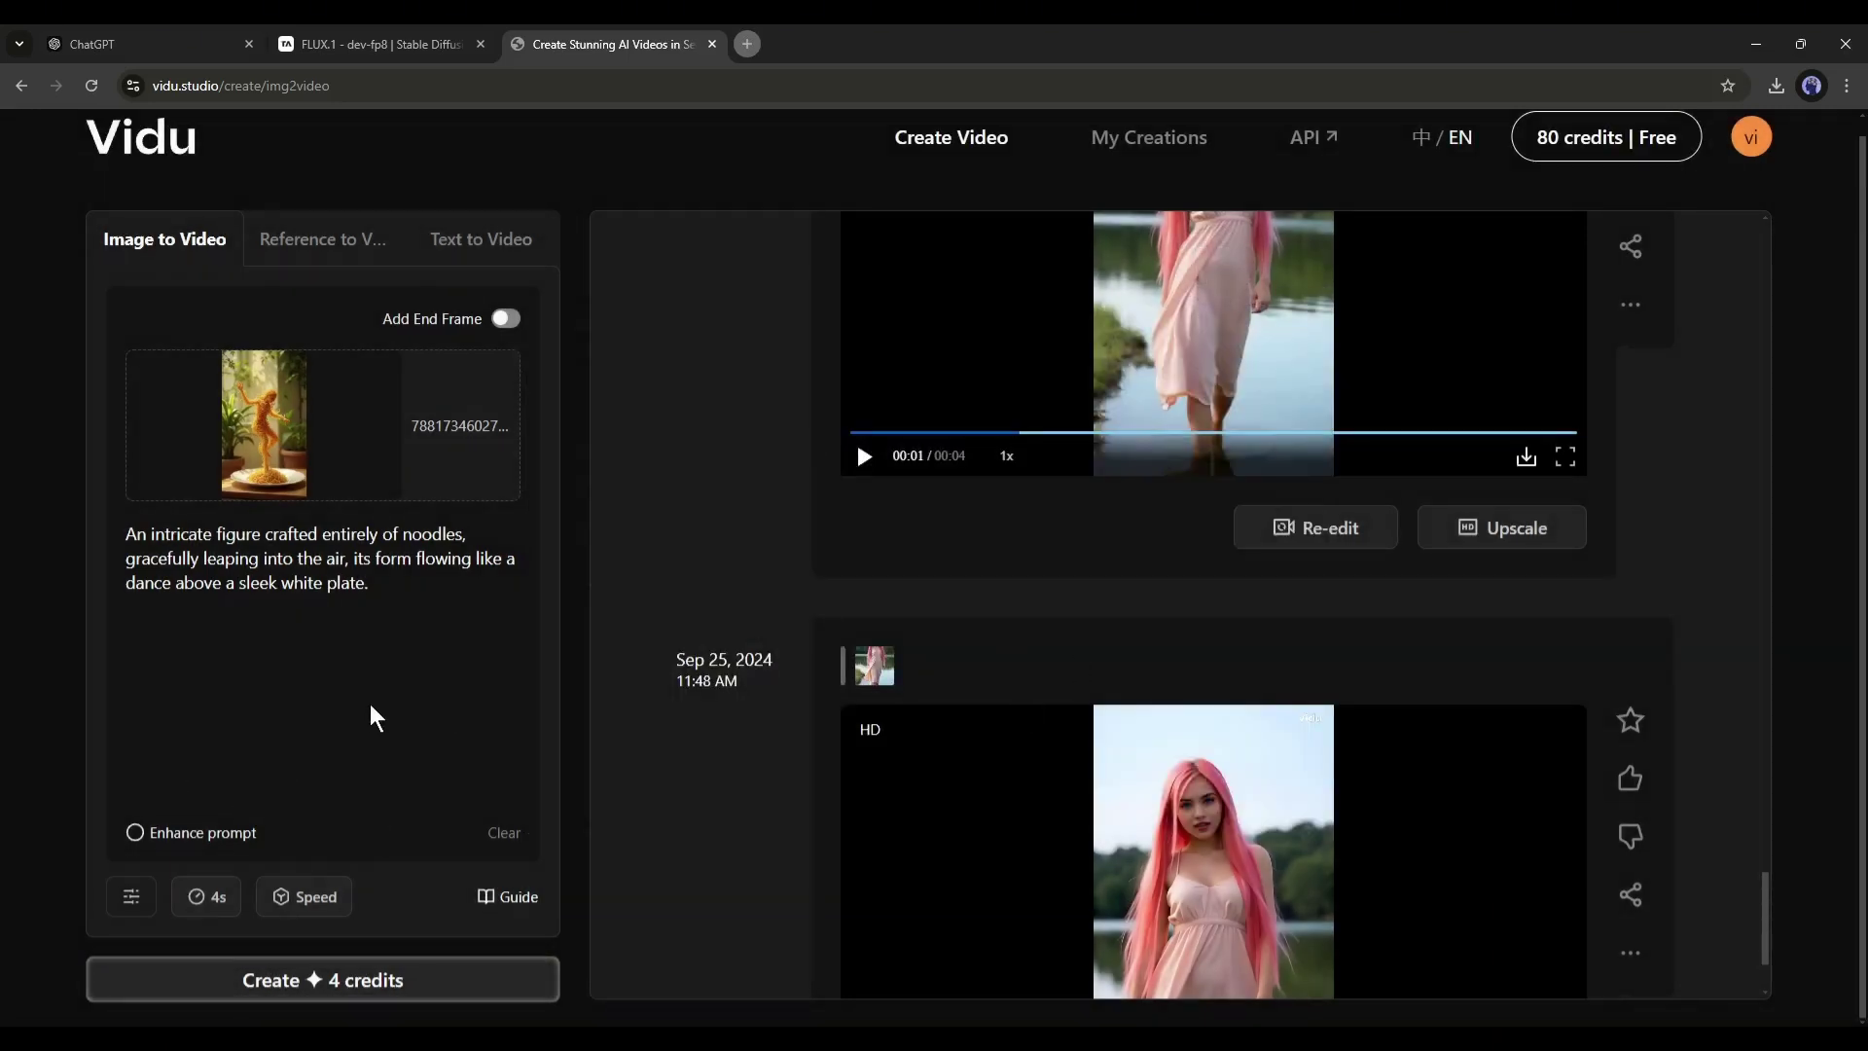
Step: Create the 4-second noodle-figure video for 4 credits and watch the result full screen
left_click(335, 980)
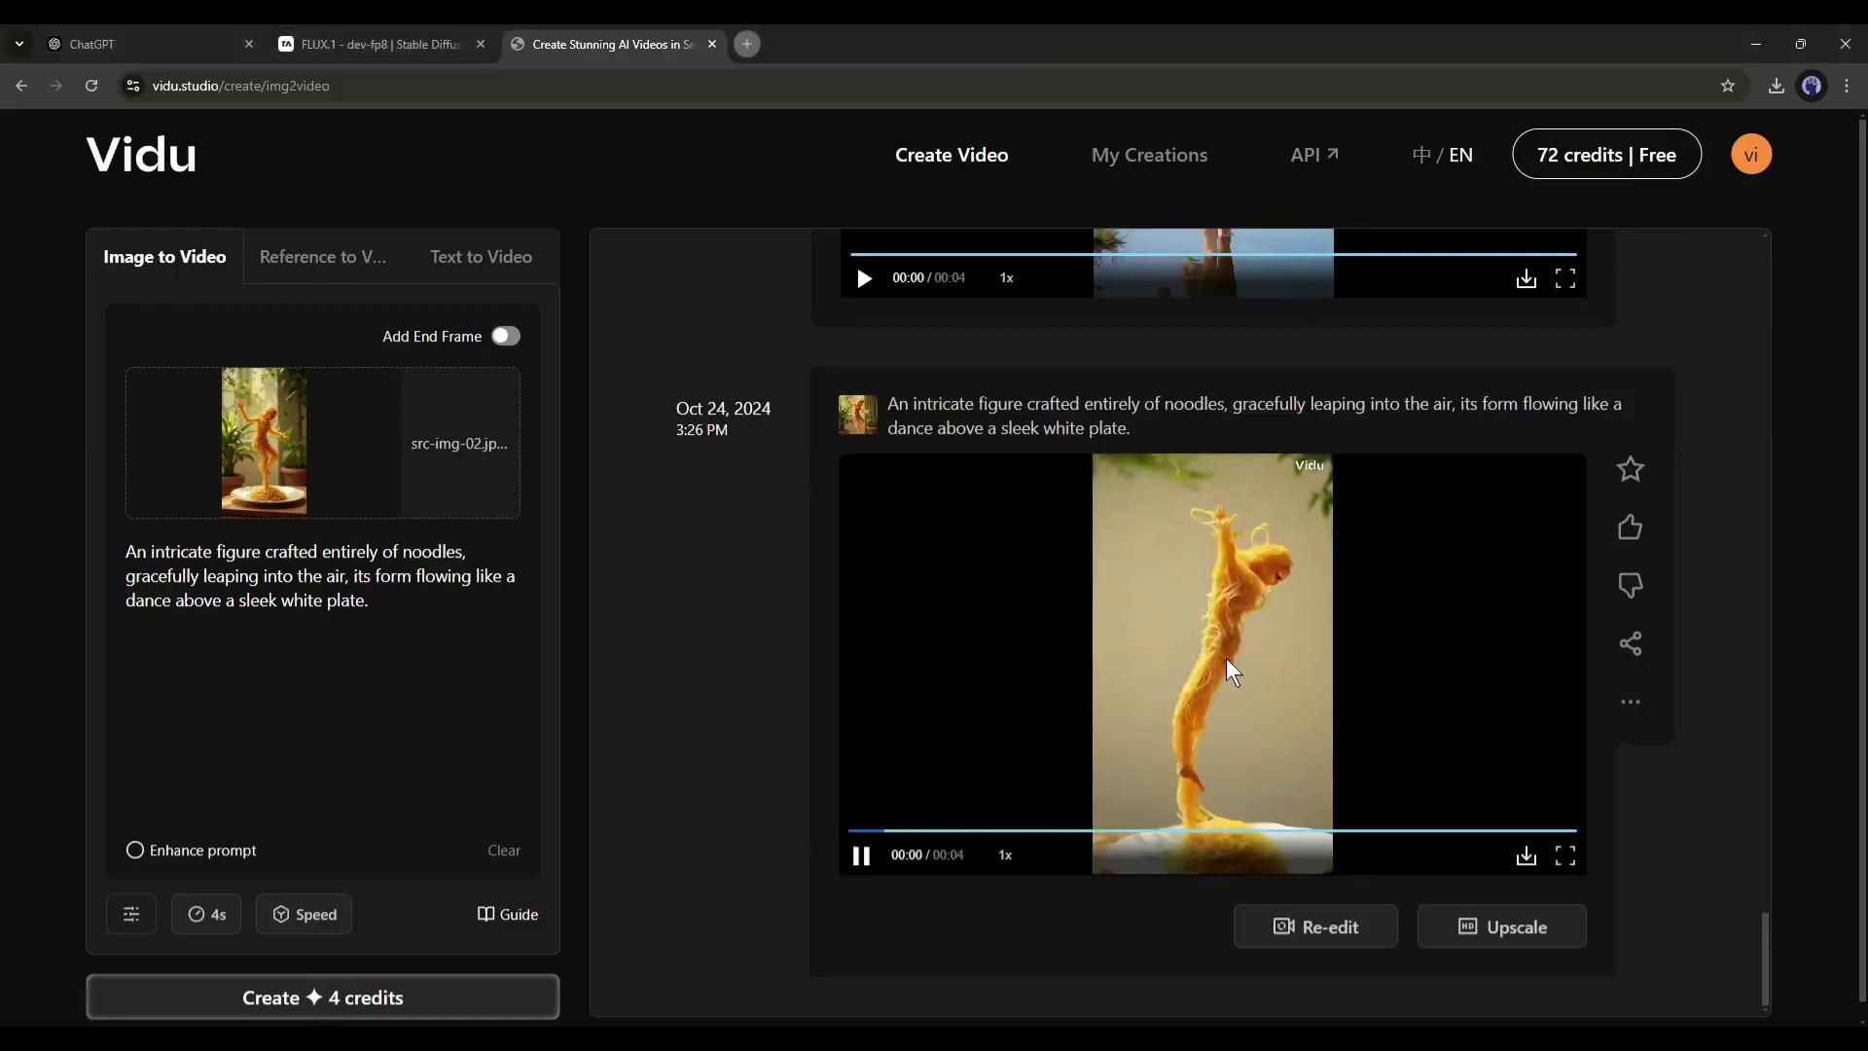
left_click(1565, 855)
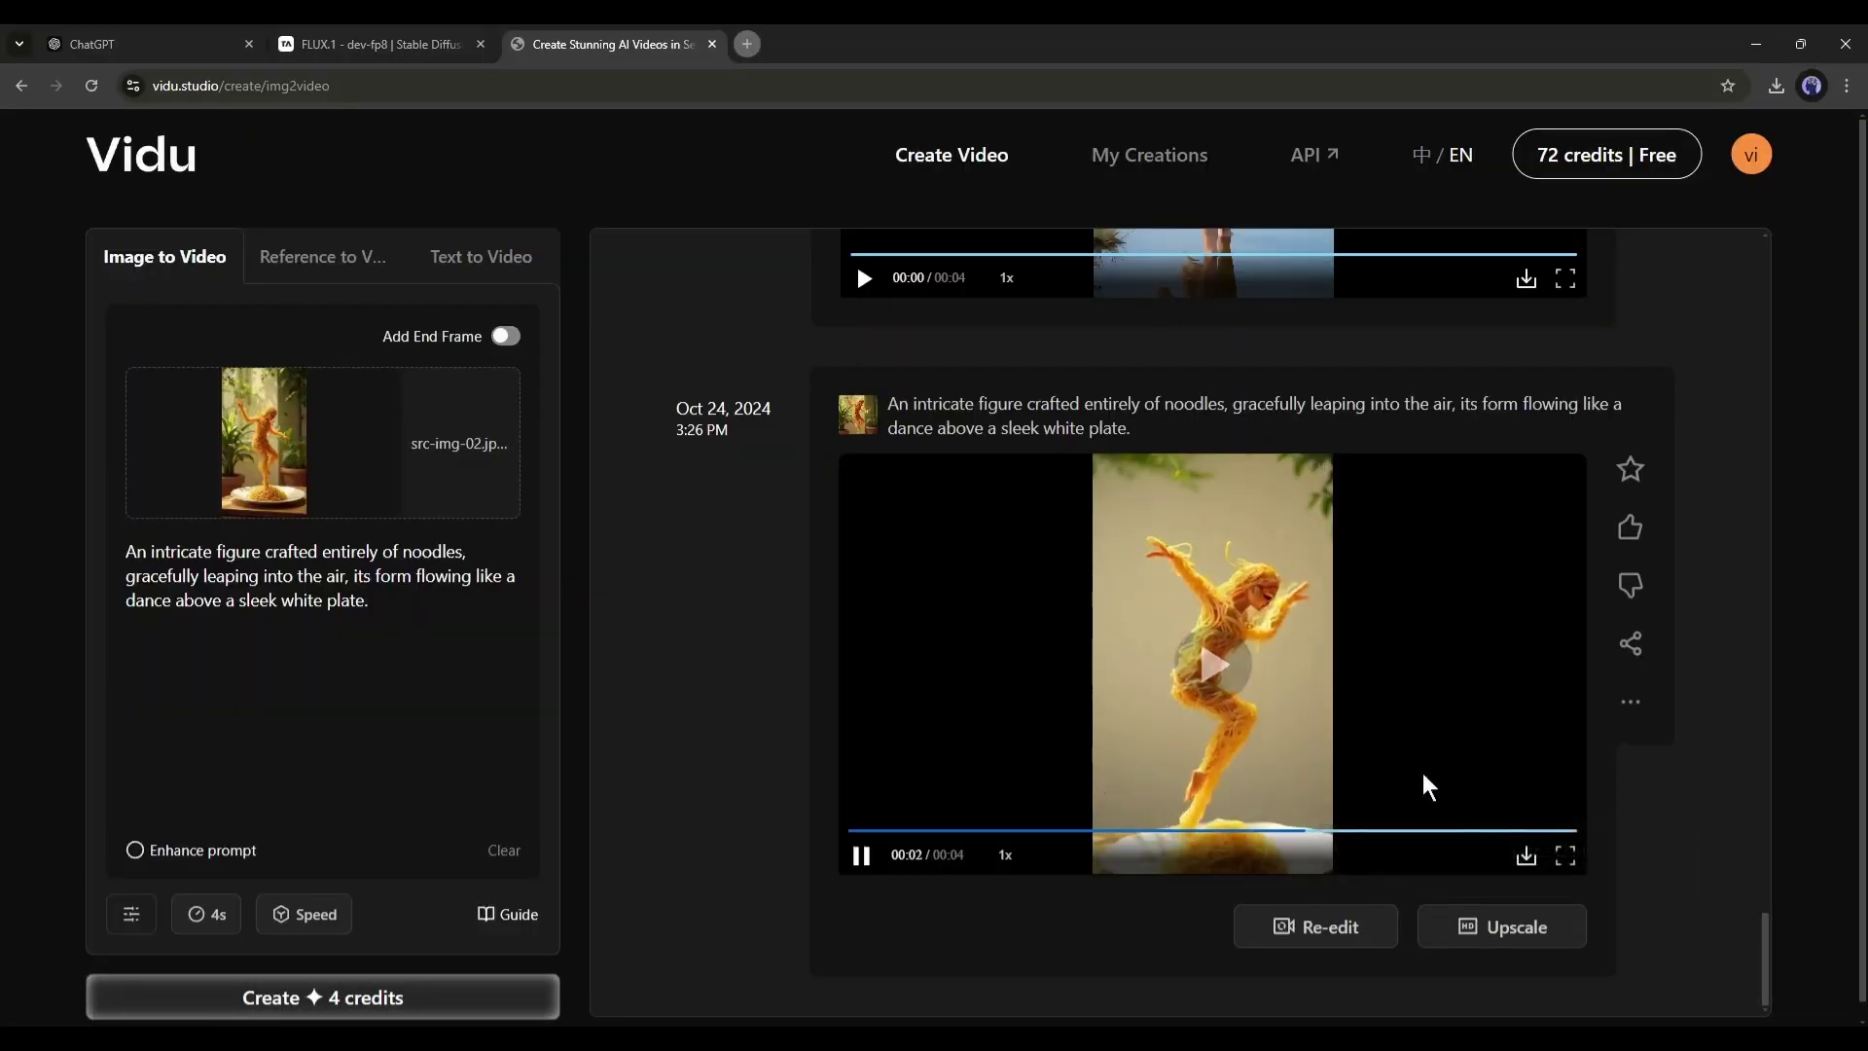
Step: Request a 4-credit upscale of the noodle video, then dismiss the repeated upscale confirmation
left_click(1469, 922)
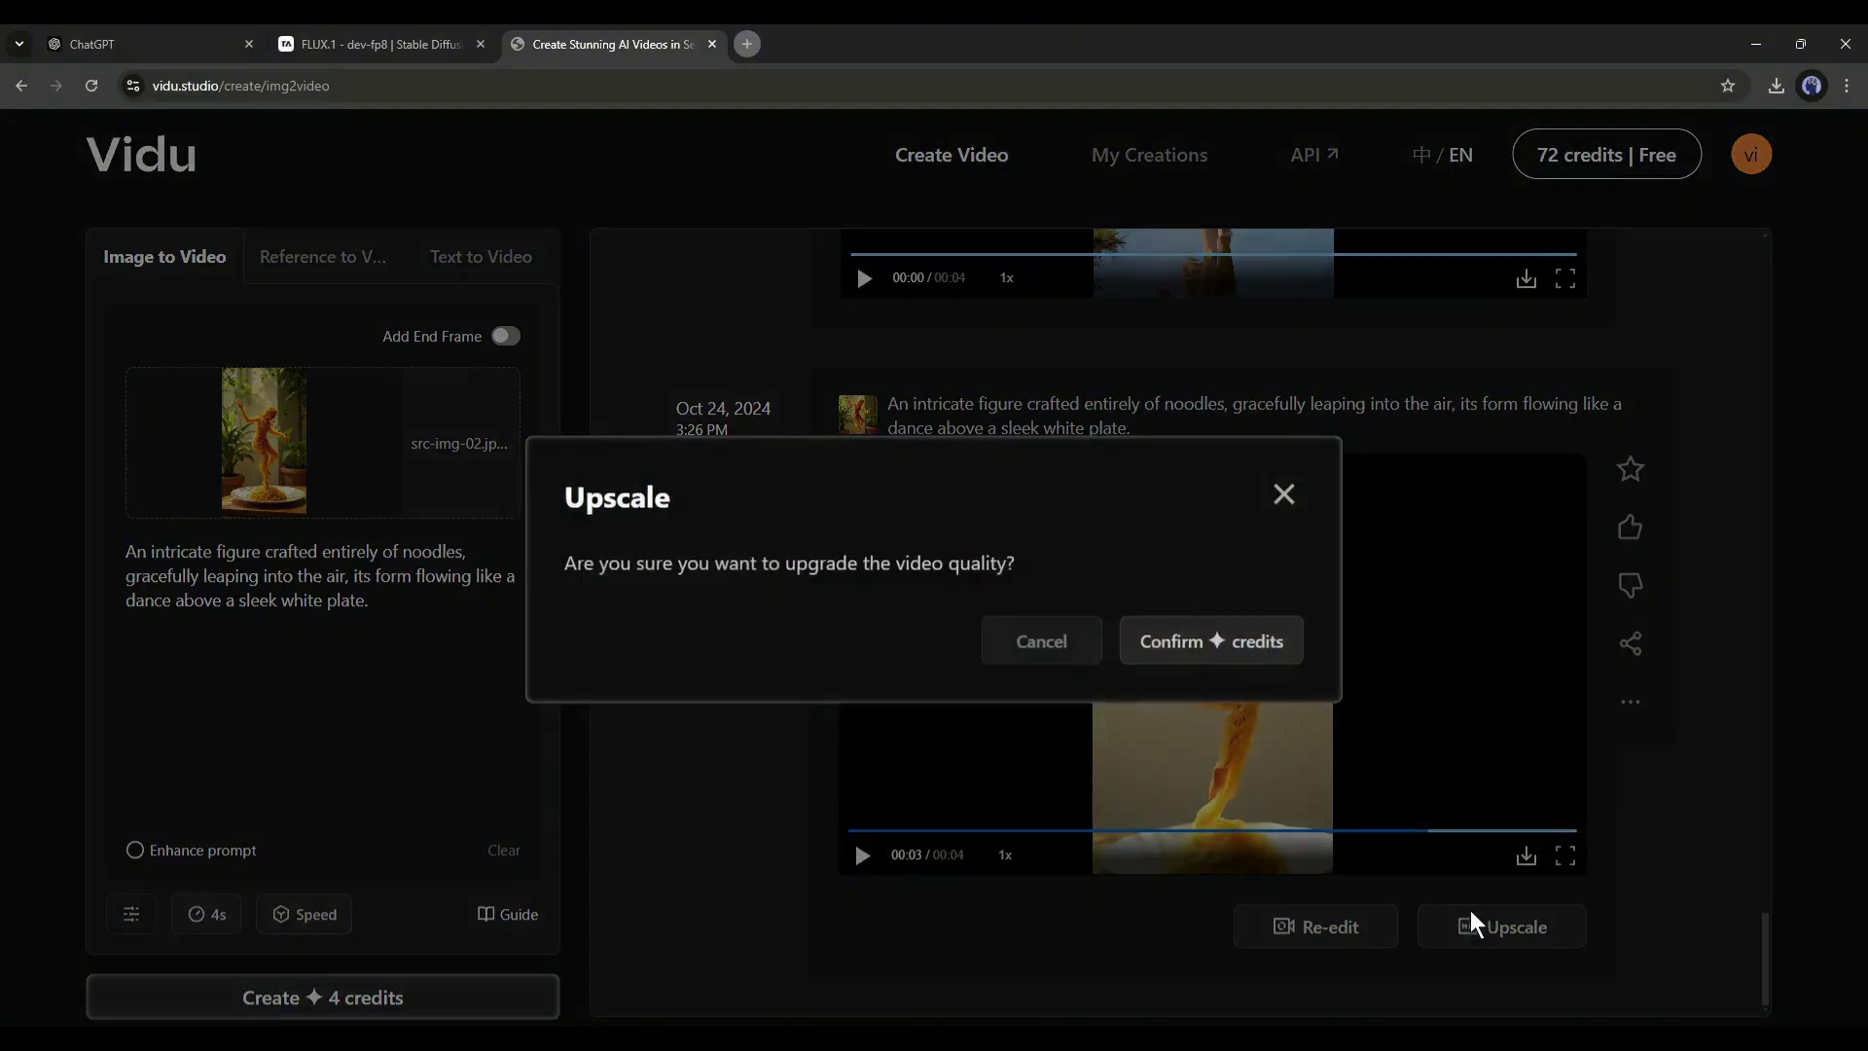
left_click(1210, 645)
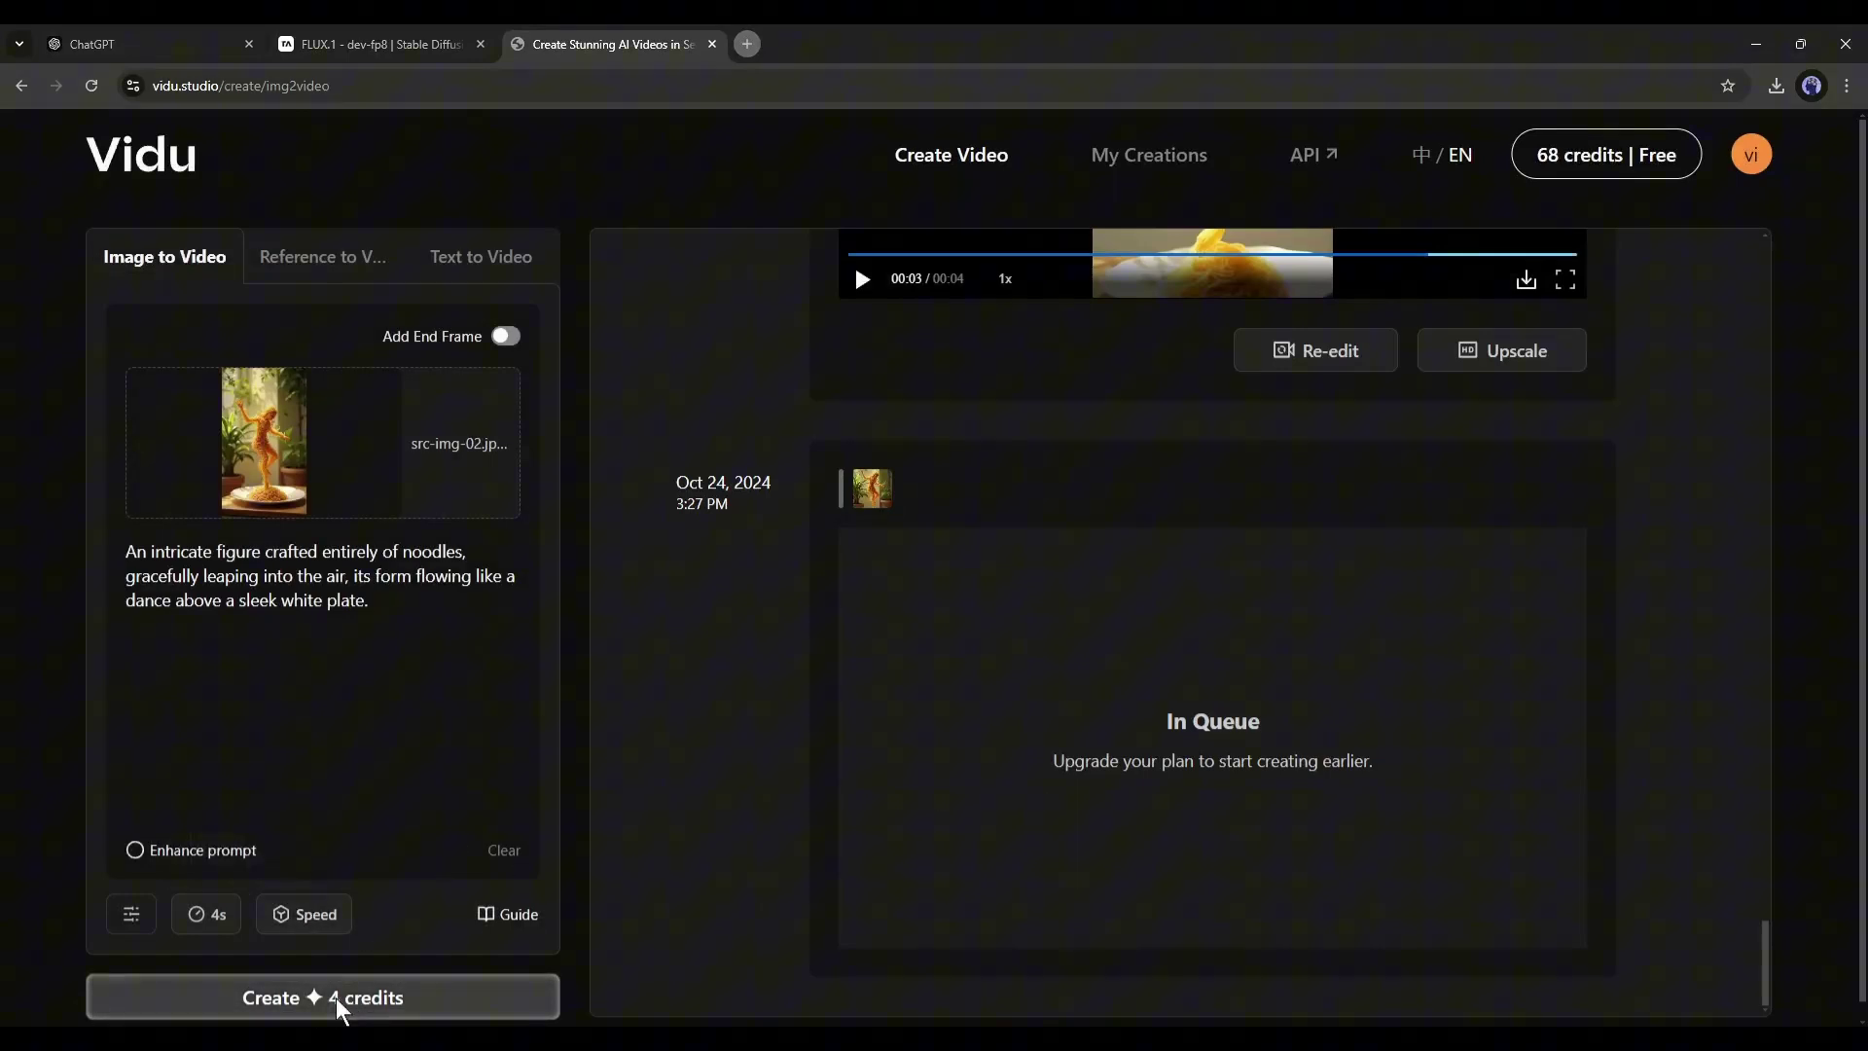
left_click(1469, 359)
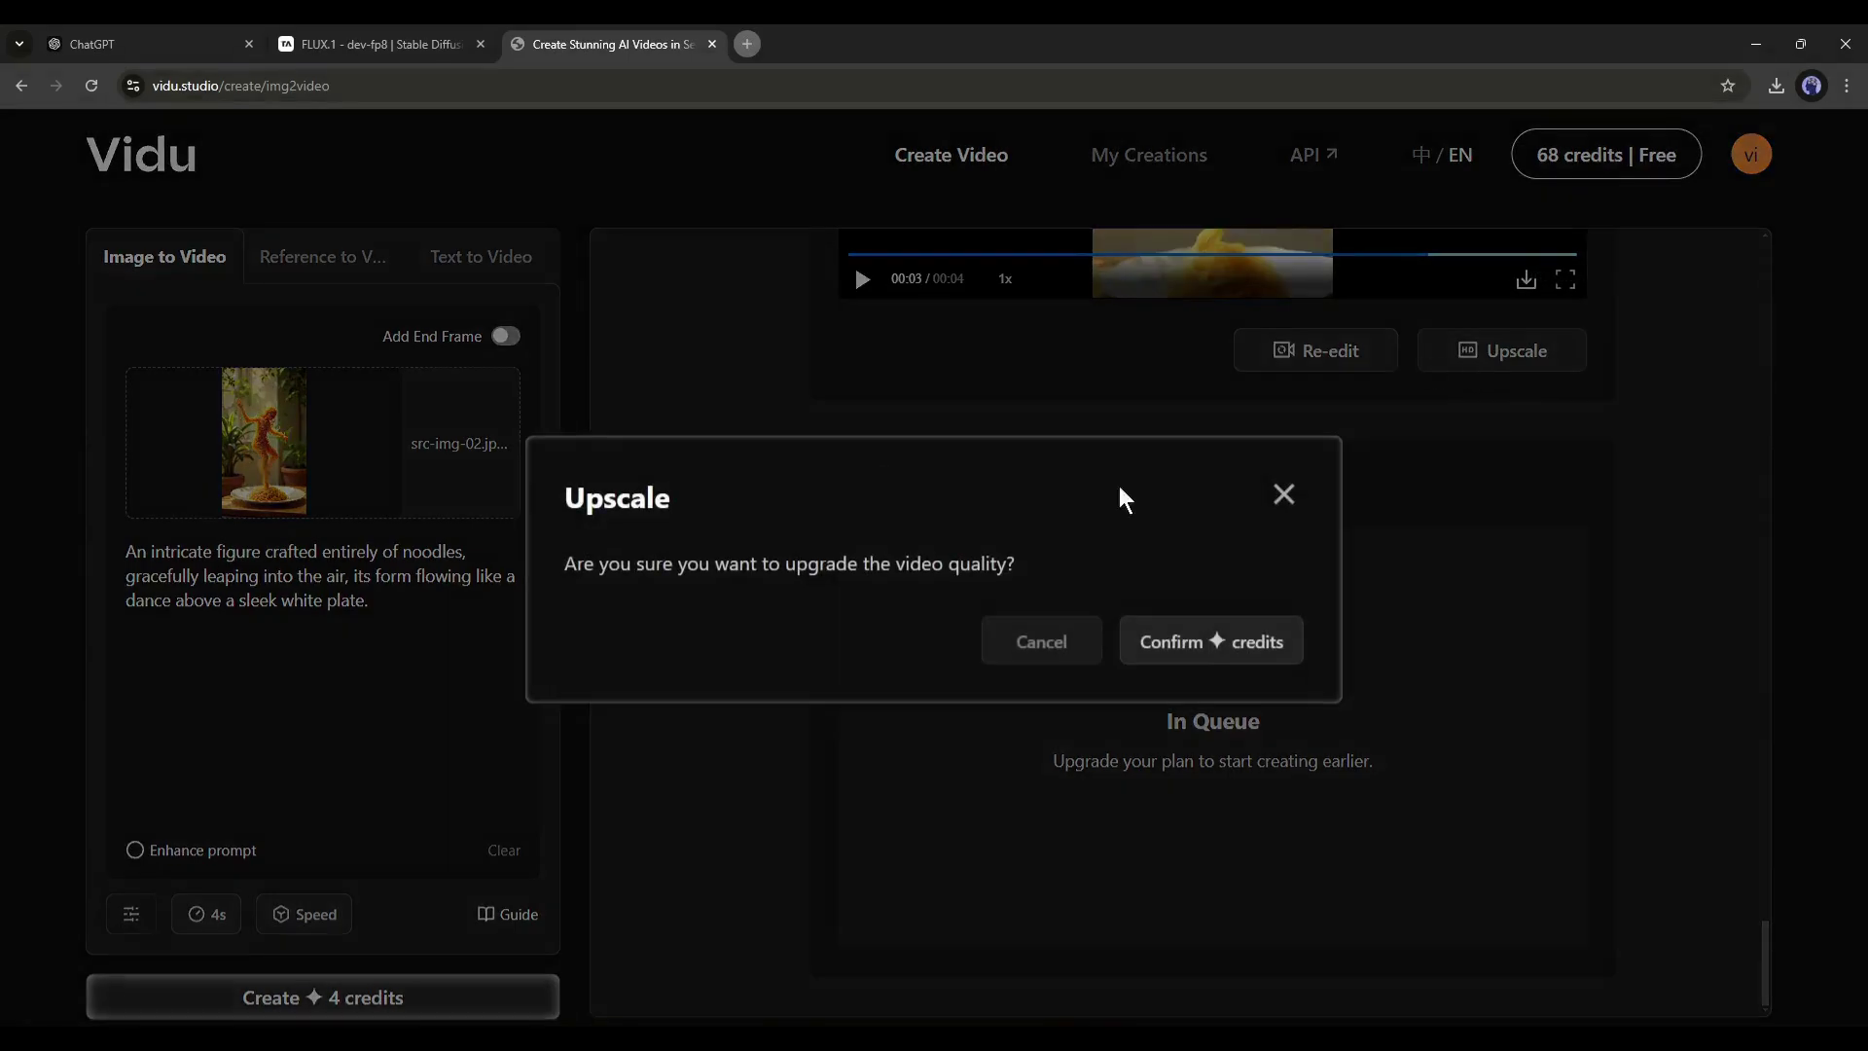
left_click(1281, 498)
Step: Check the credits pricing page, return to Image to Video, and watch the leaping clip full screen
left_click(1576, 154)
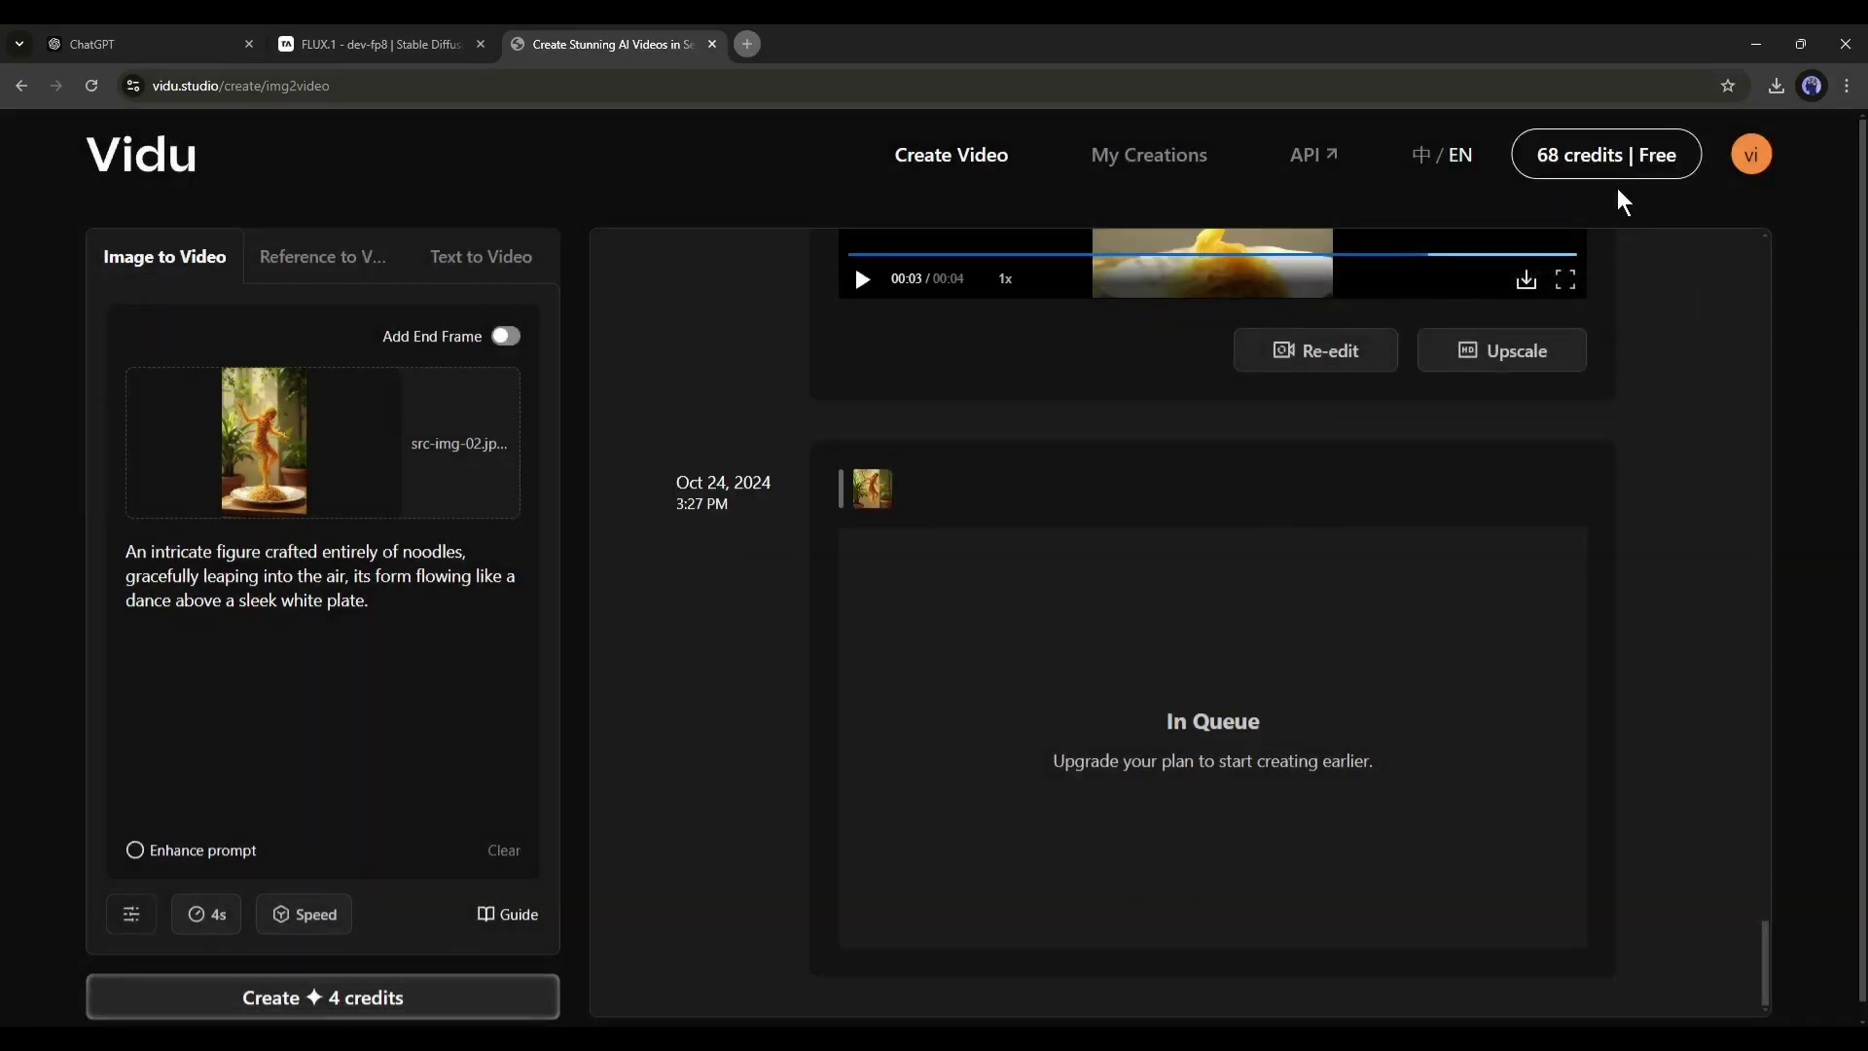
scroll(830, 540, "down", 6)
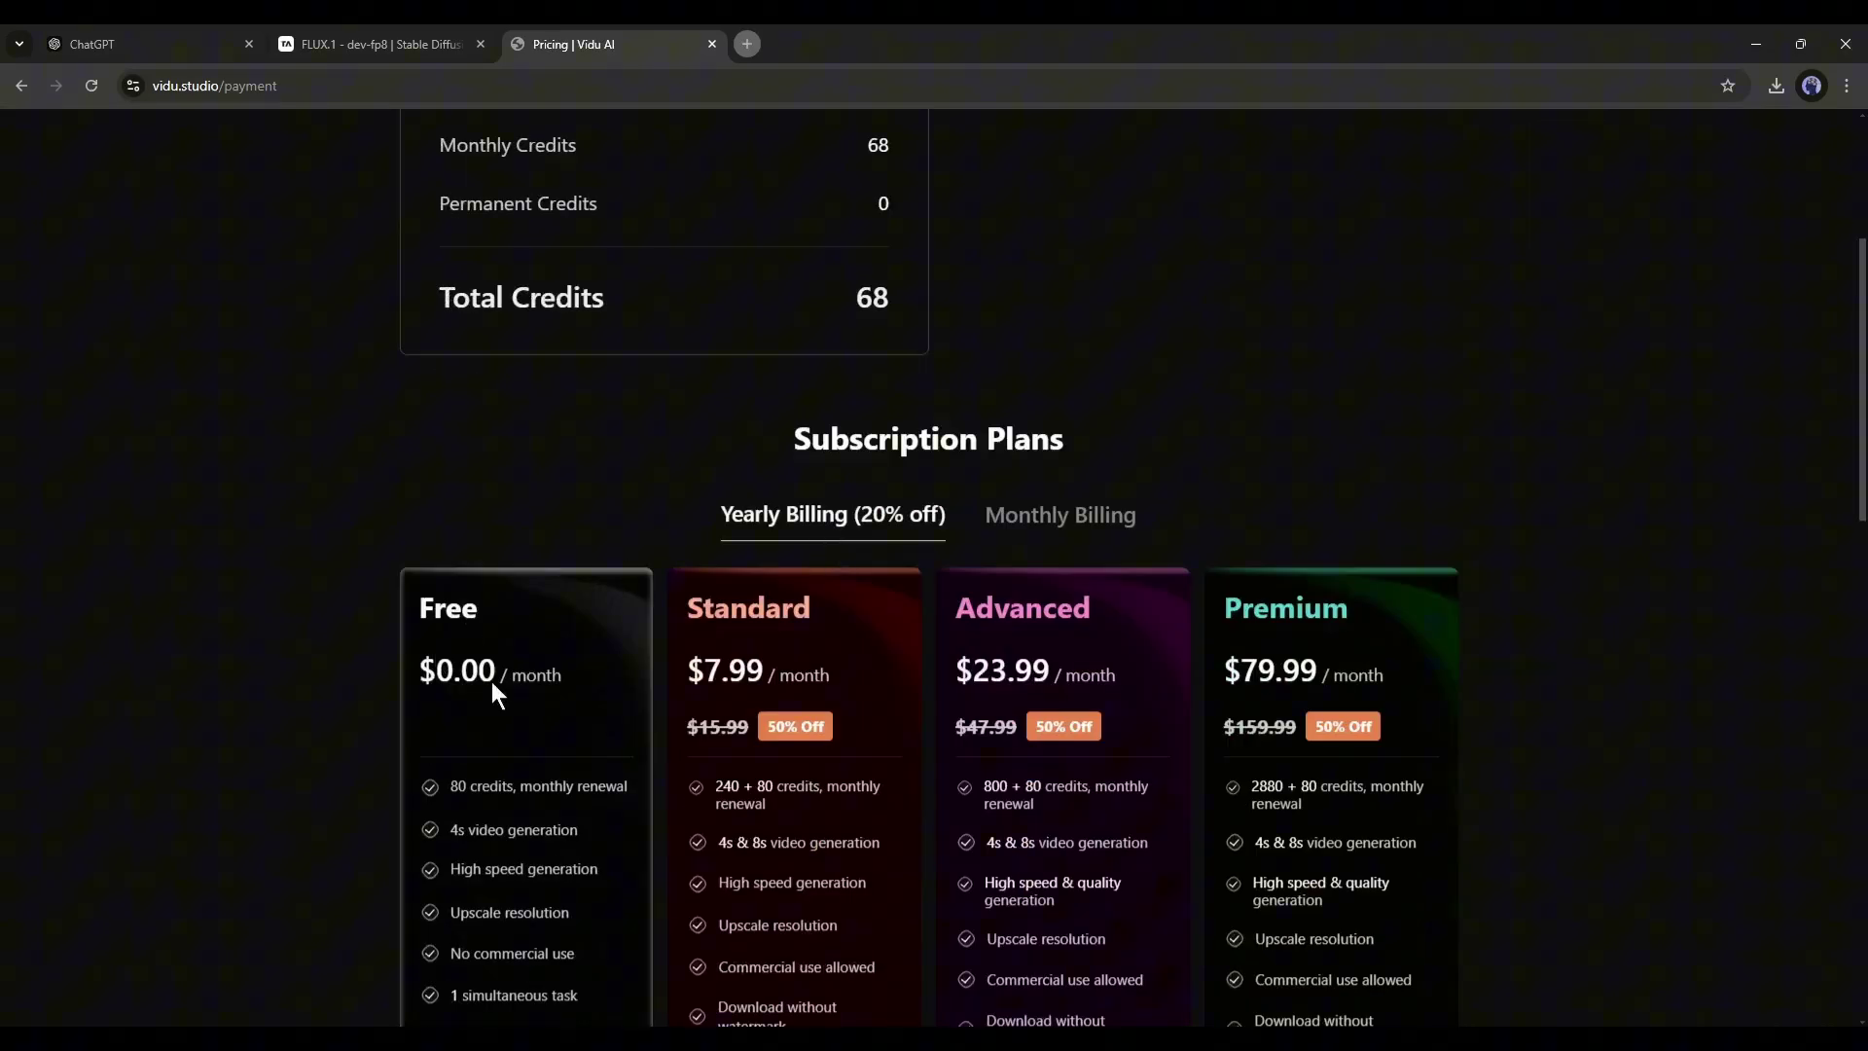
scroll(844, 751, "up", 6)
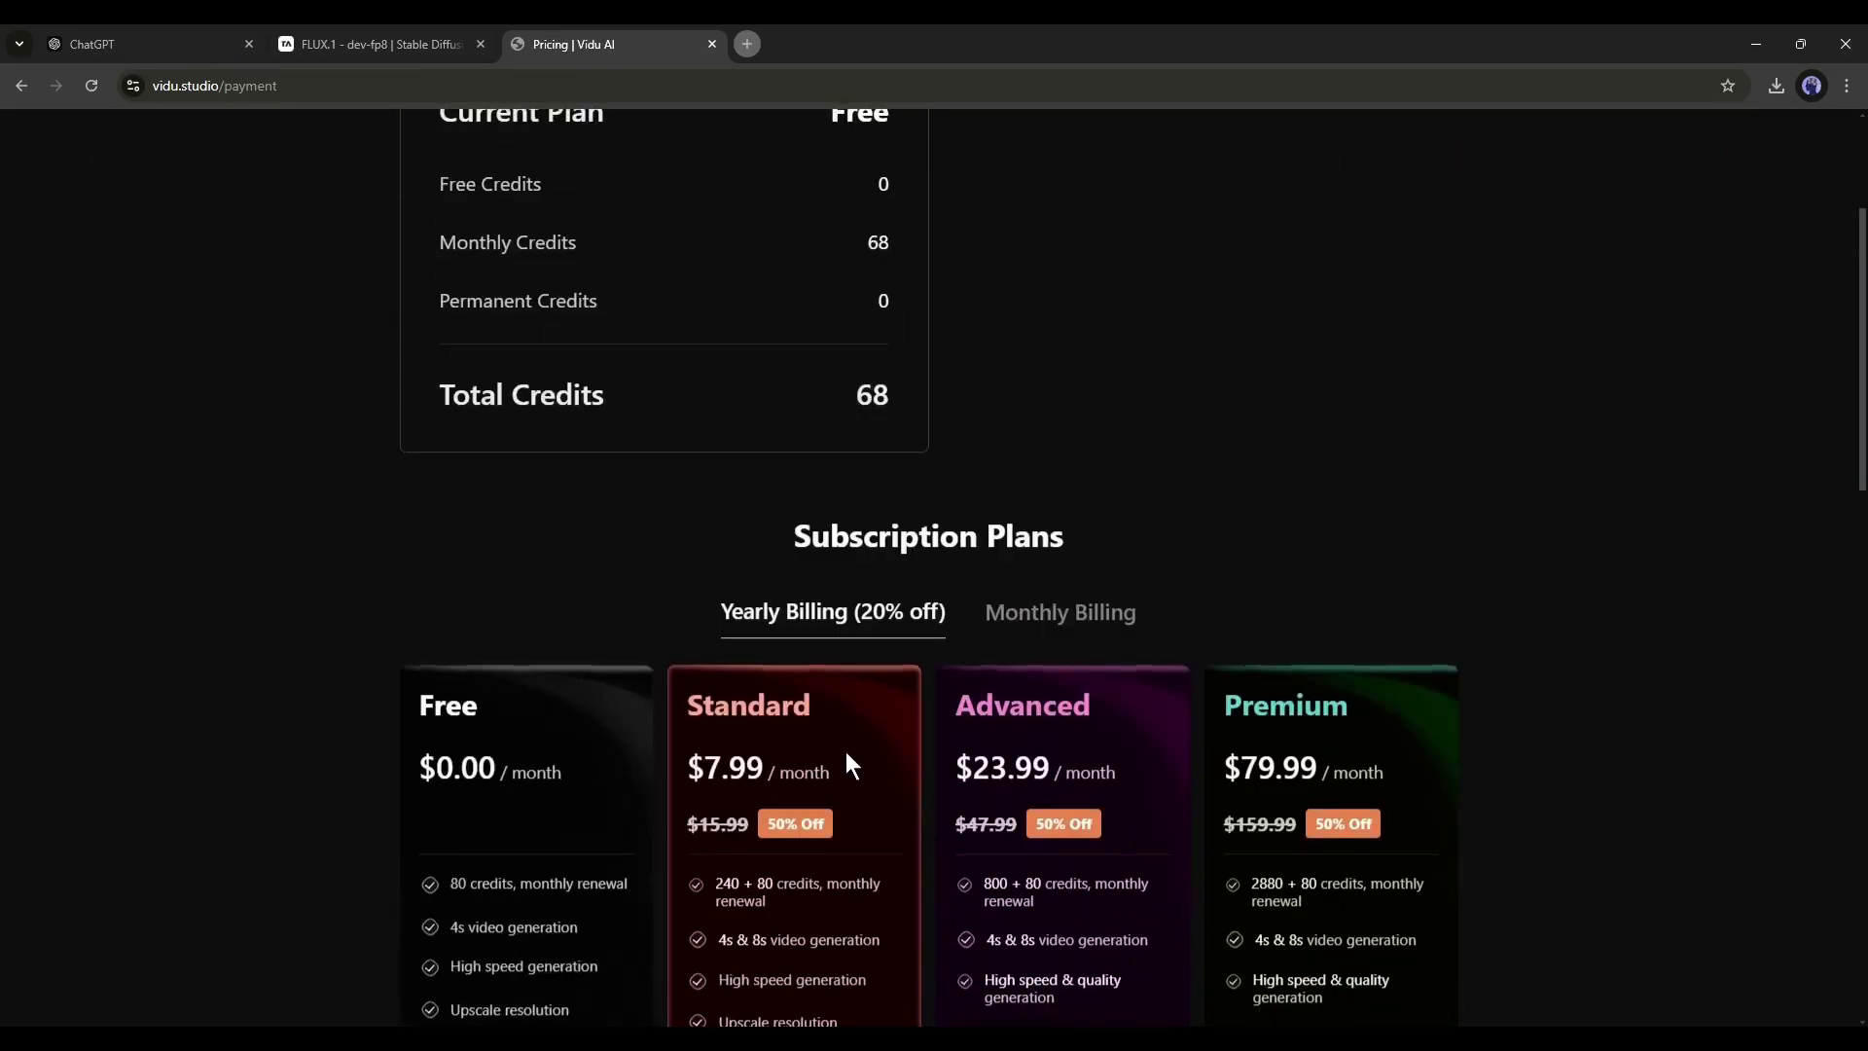
left_click(963, 160)
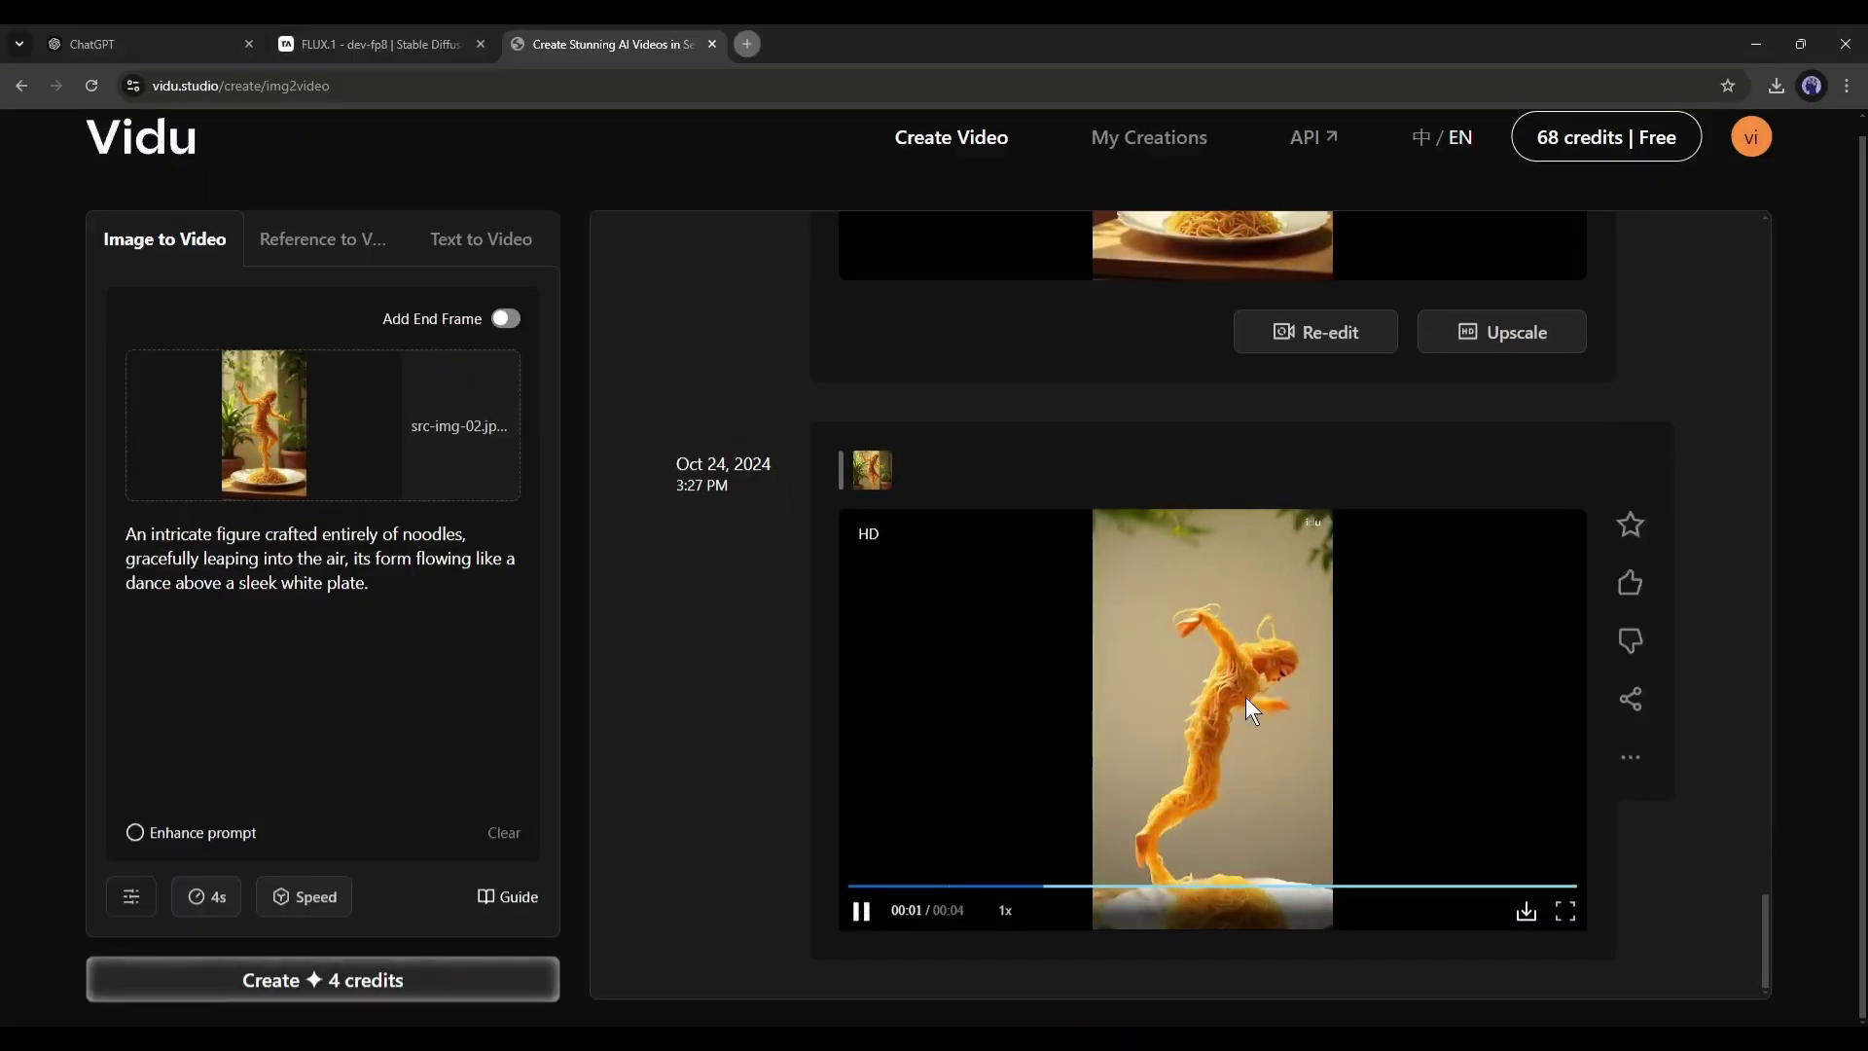
left_click(1565, 912)
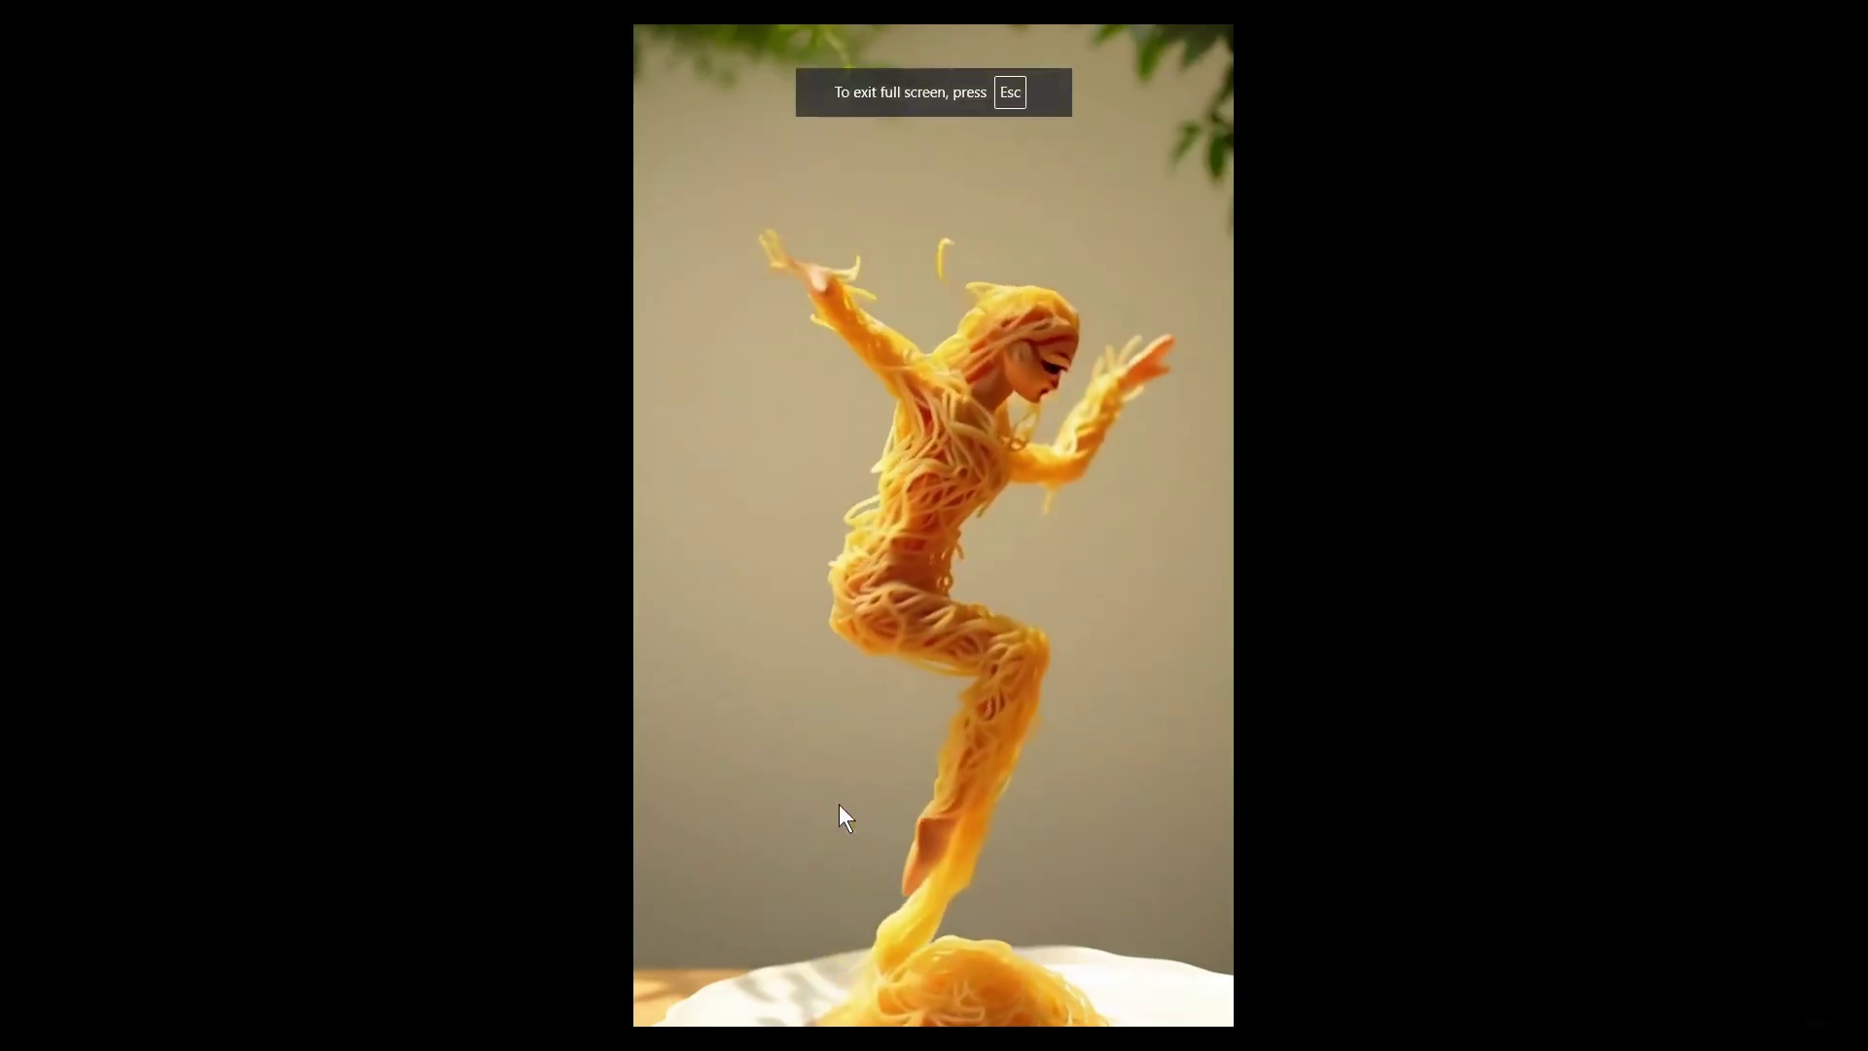
Step: Exit full-screen playback and upload the duet noodle-dancer image as a new source
key("Escape")
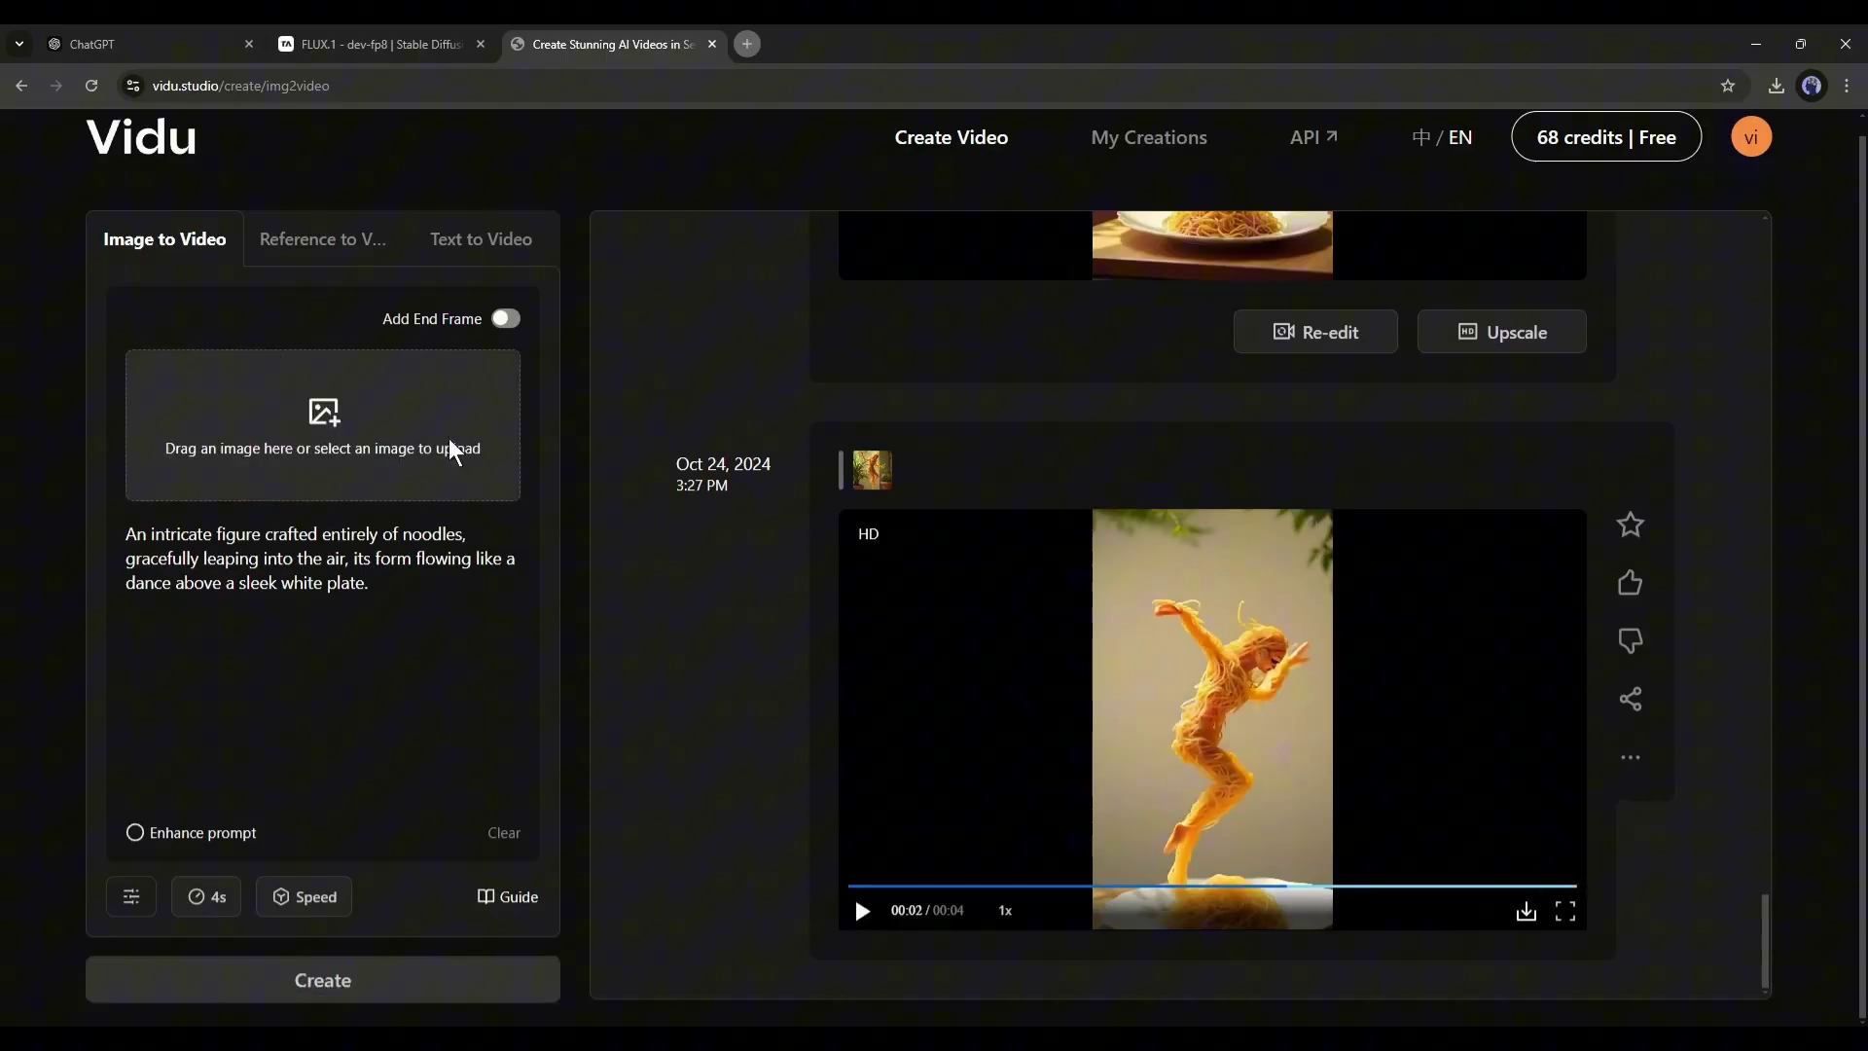
left_click(451, 446)
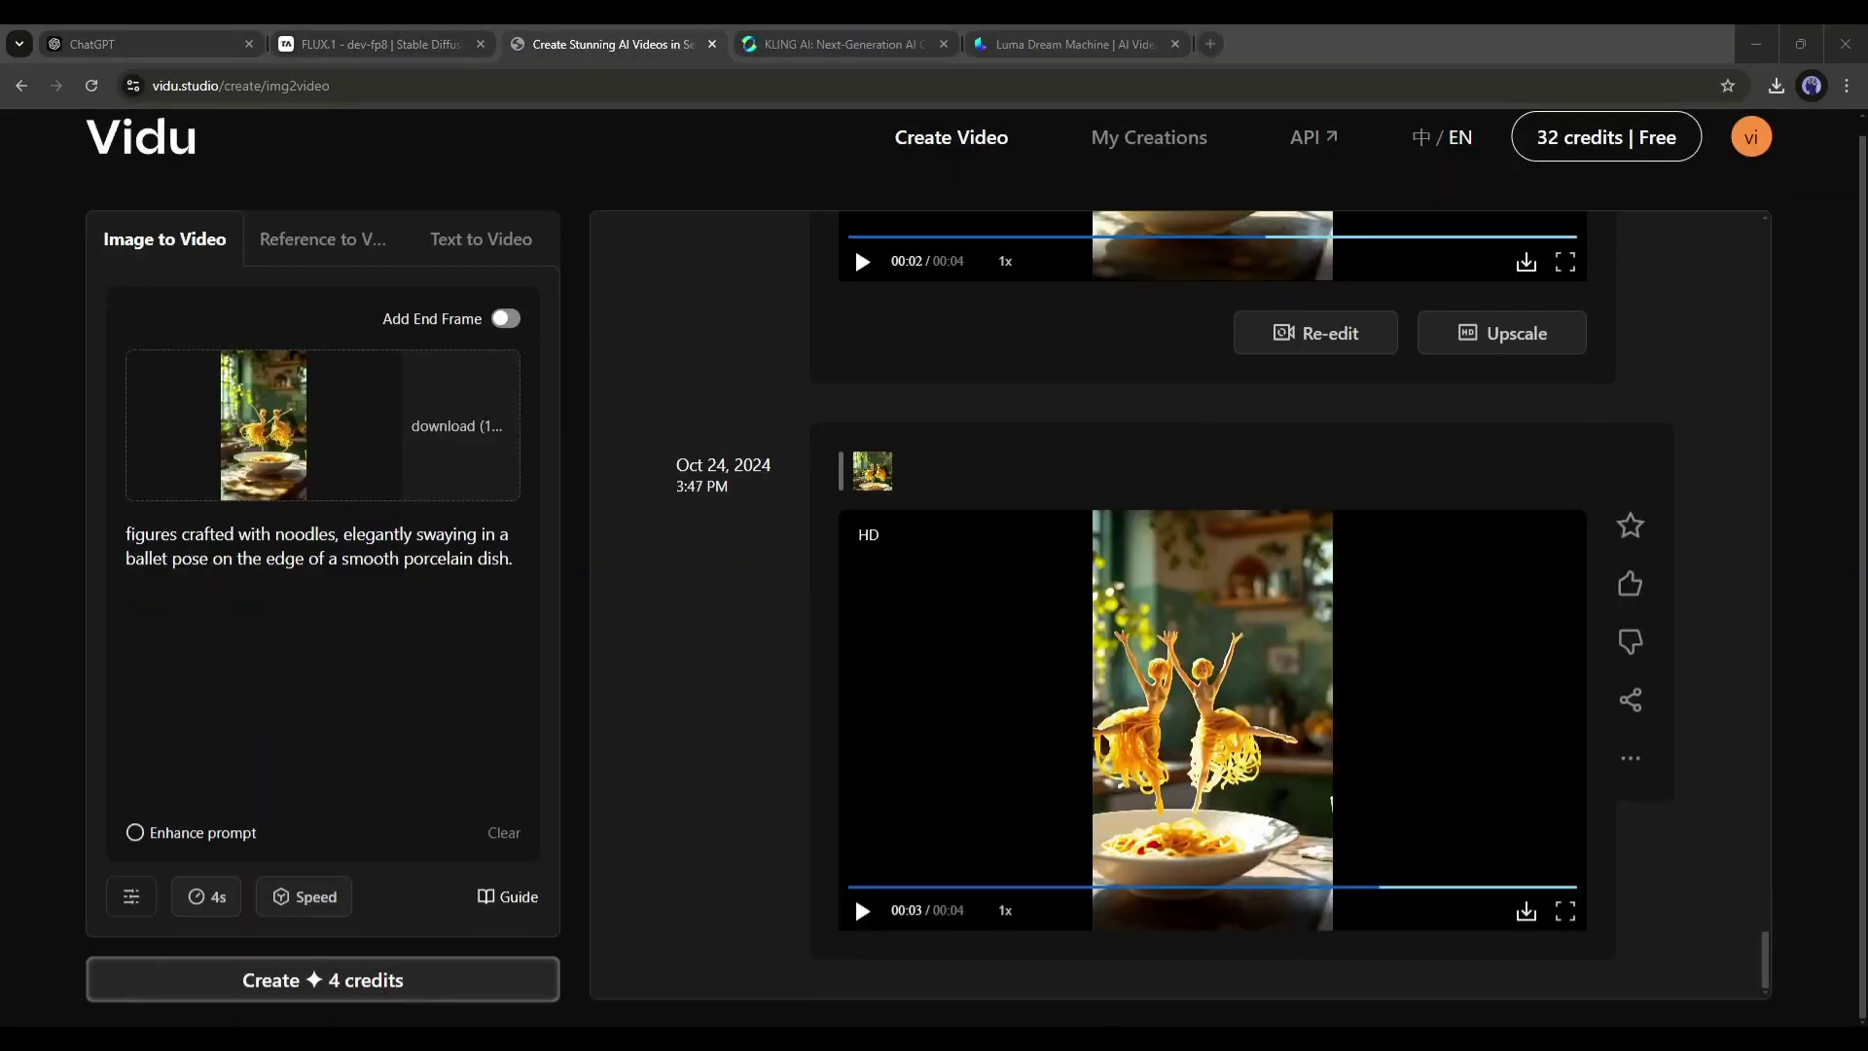
scroll(854, 393, "up", 10)
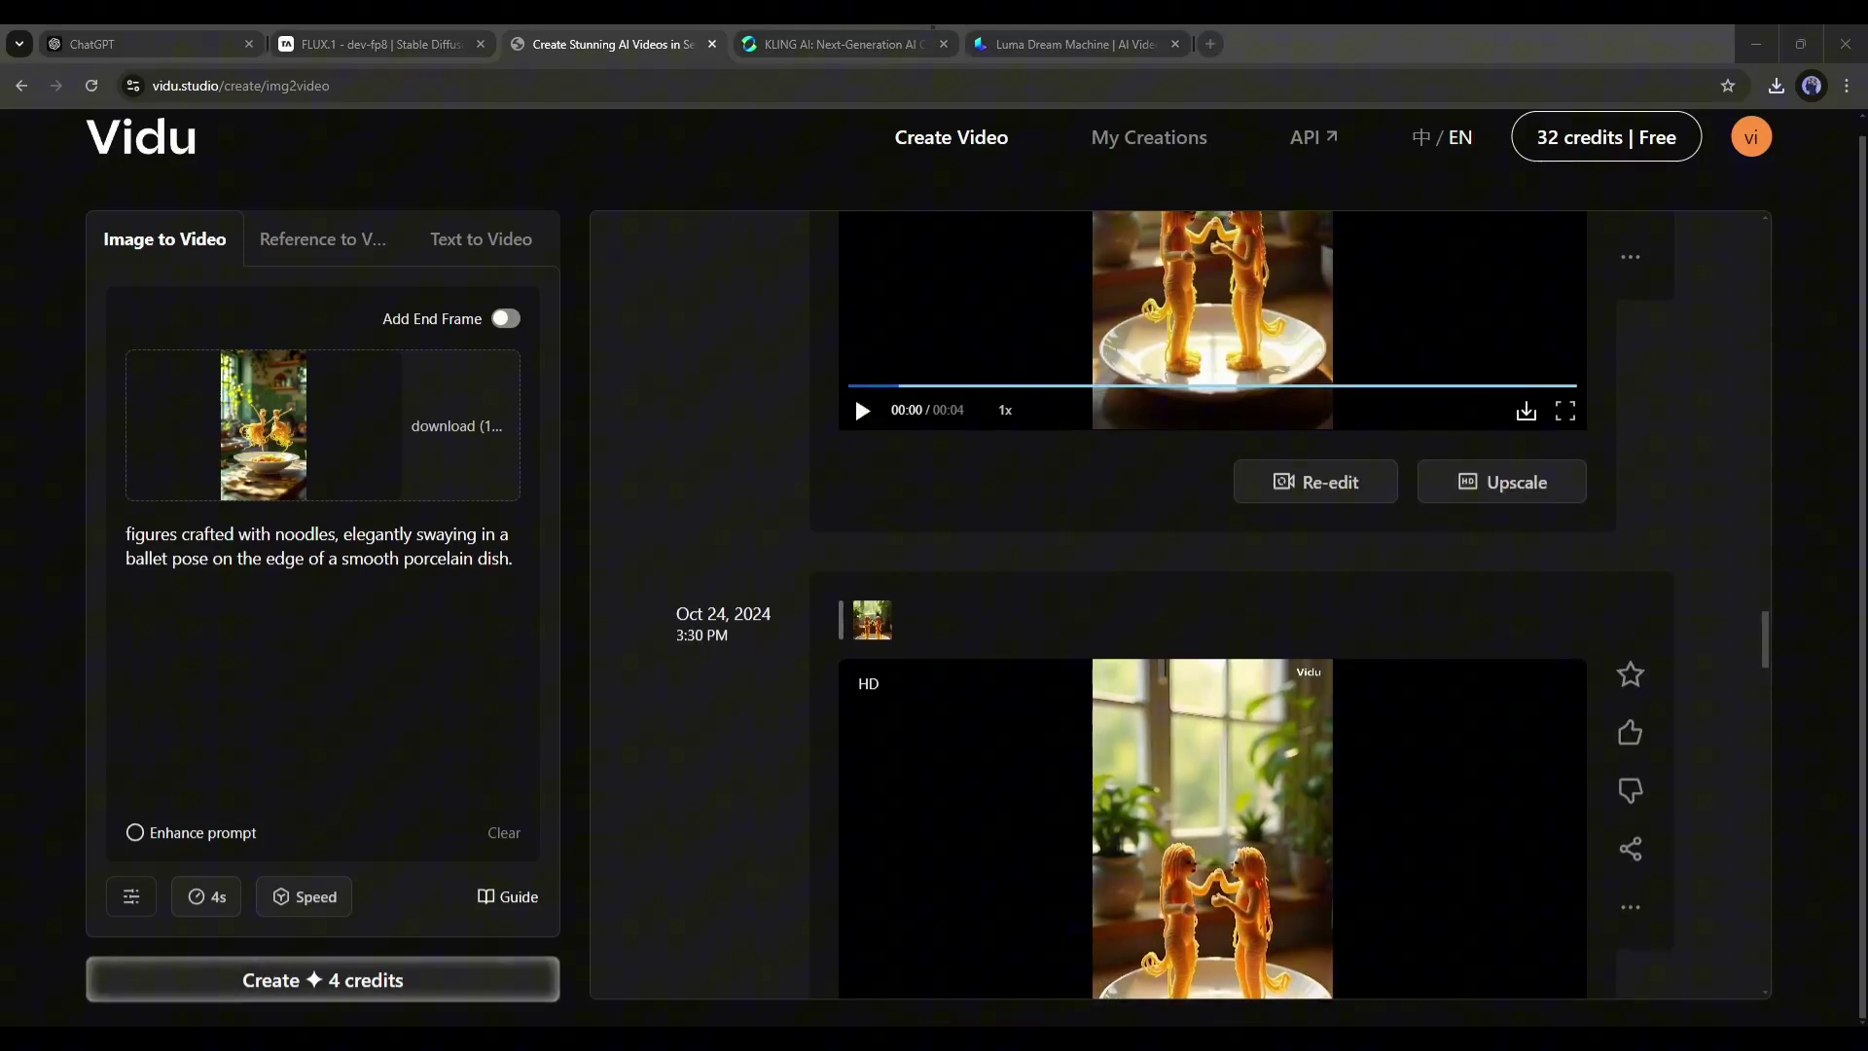
Step: Check the KLING AI generations and Luma Dream Machine creations still in progress
left_click(914, 44)
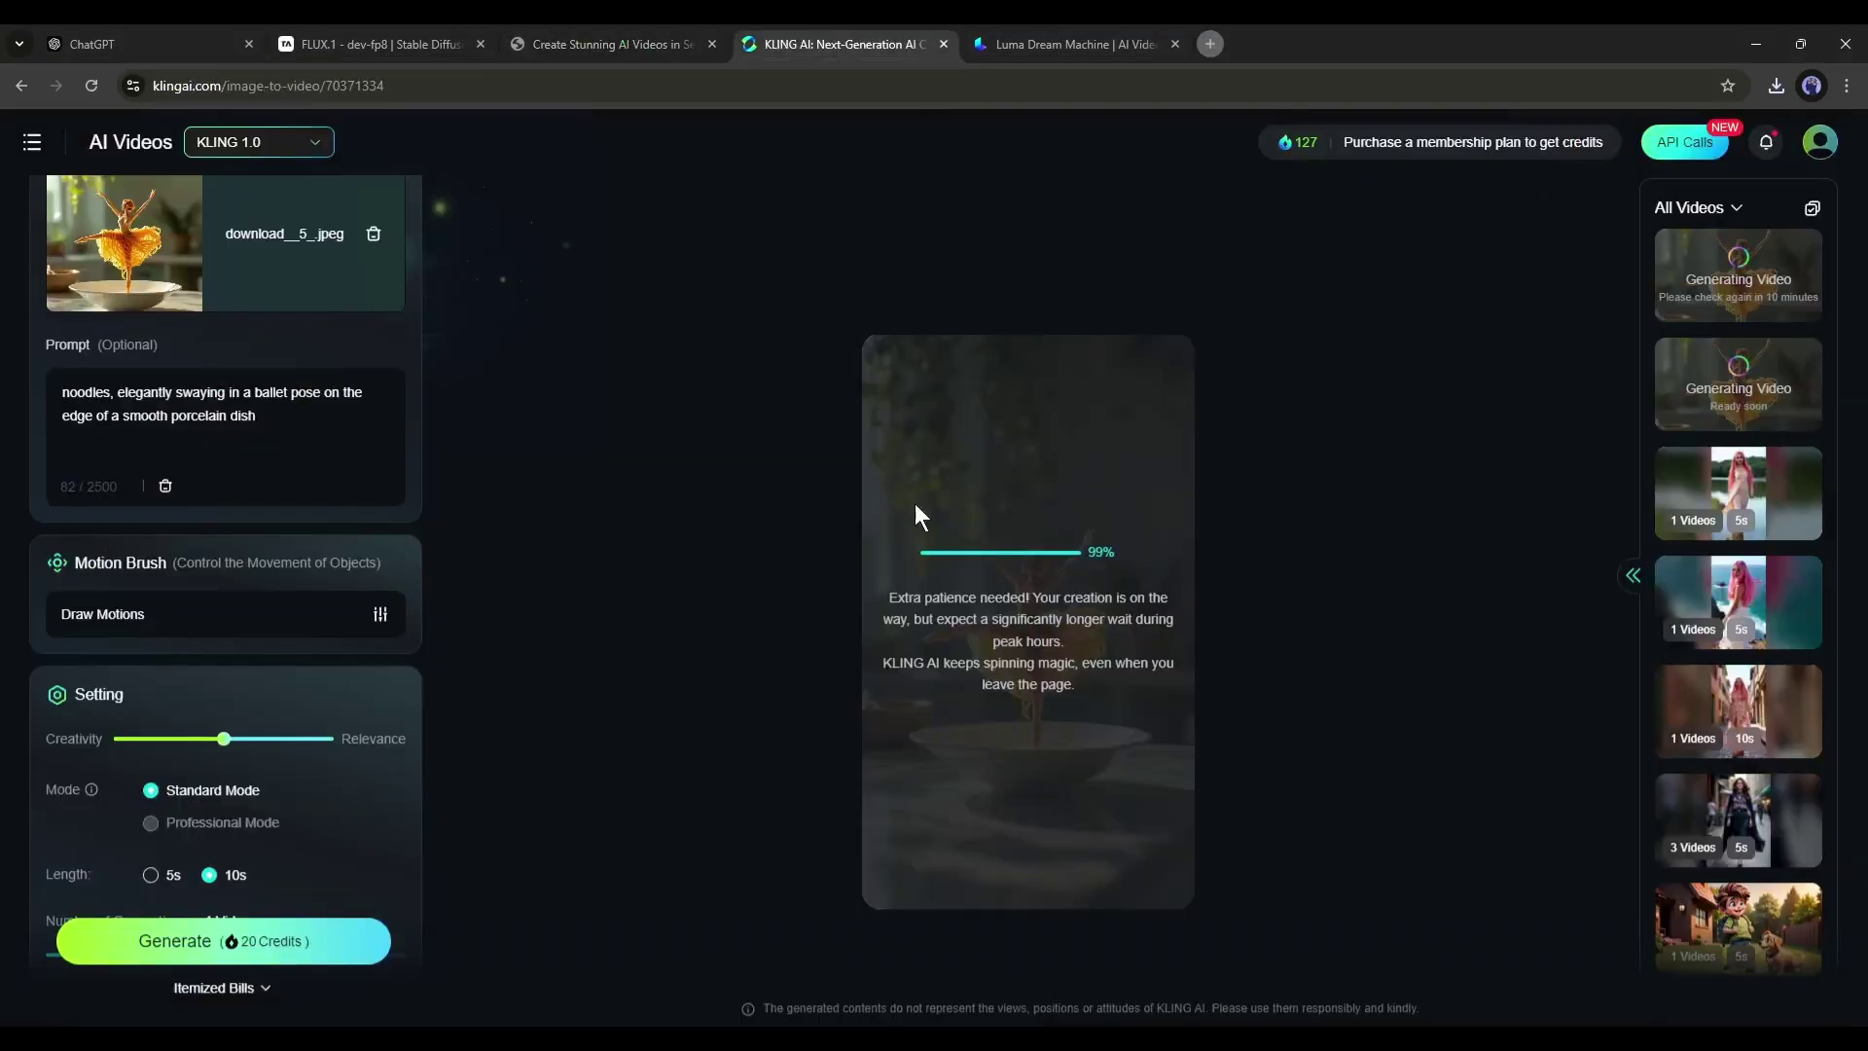
left_click(1750, 378)
key("ctrl+Tab")
scroll(628, 526, "down", 5)
Step: Back in Vidu's results, download the second noodle-dancer video
left_click(674, 31)
scroll(1236, 772, "down", 5)
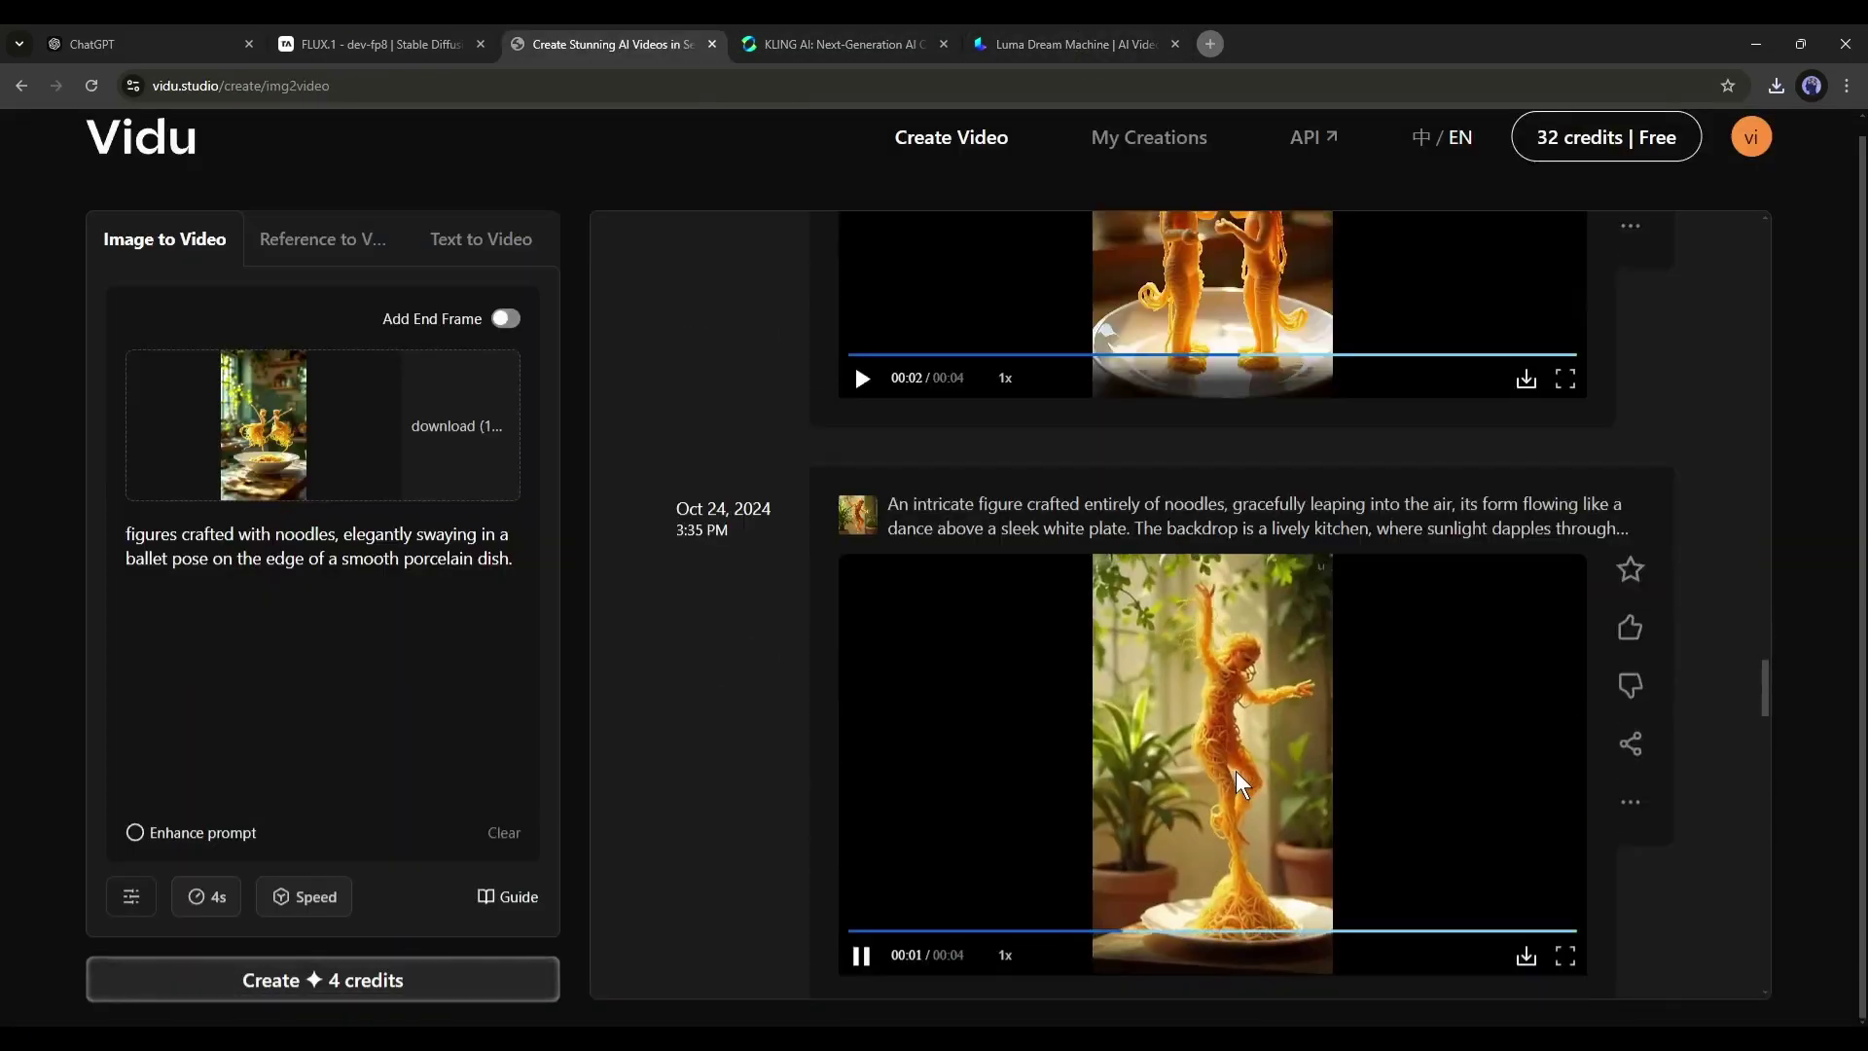
scroll(1235, 772, "down", 2)
scroll(1235, 773, "up", 5)
scroll(1275, 763, "down", 5)
left_click(1525, 910)
scroll(1434, 699, "up", 10)
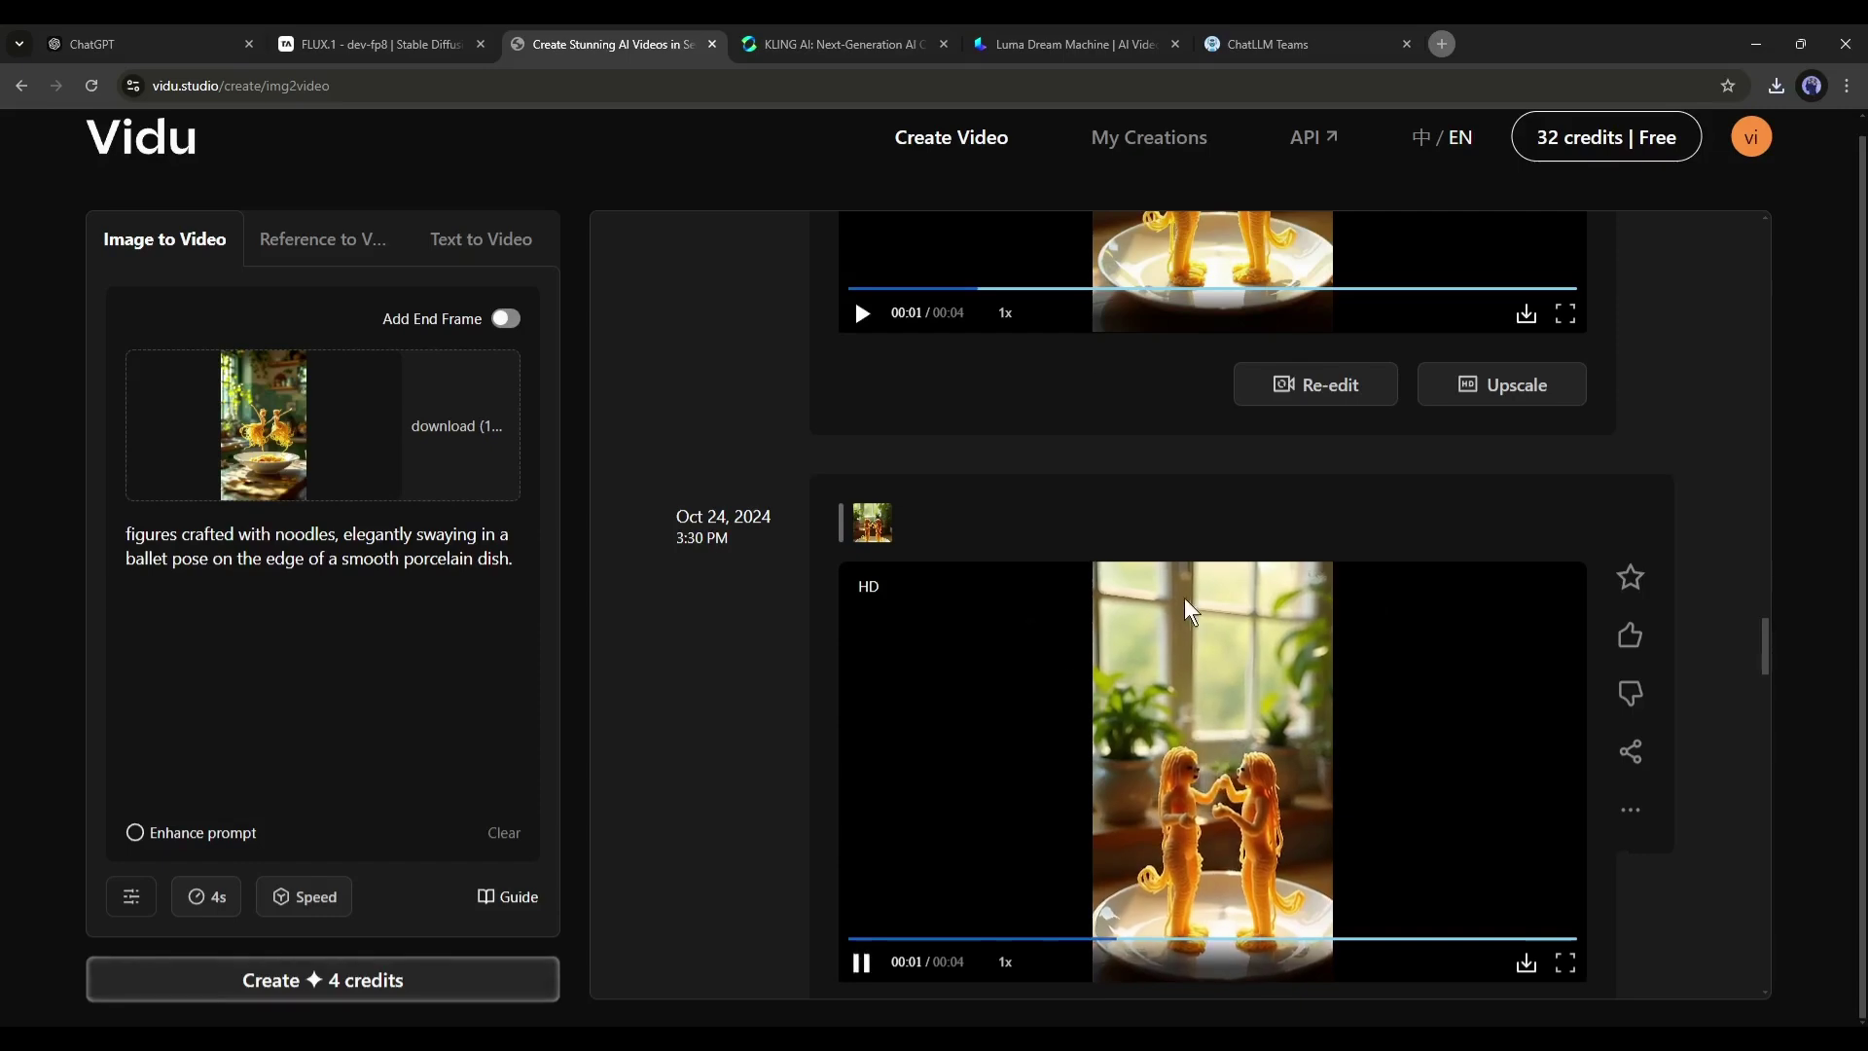
scroll(1176, 652, "up", 4)
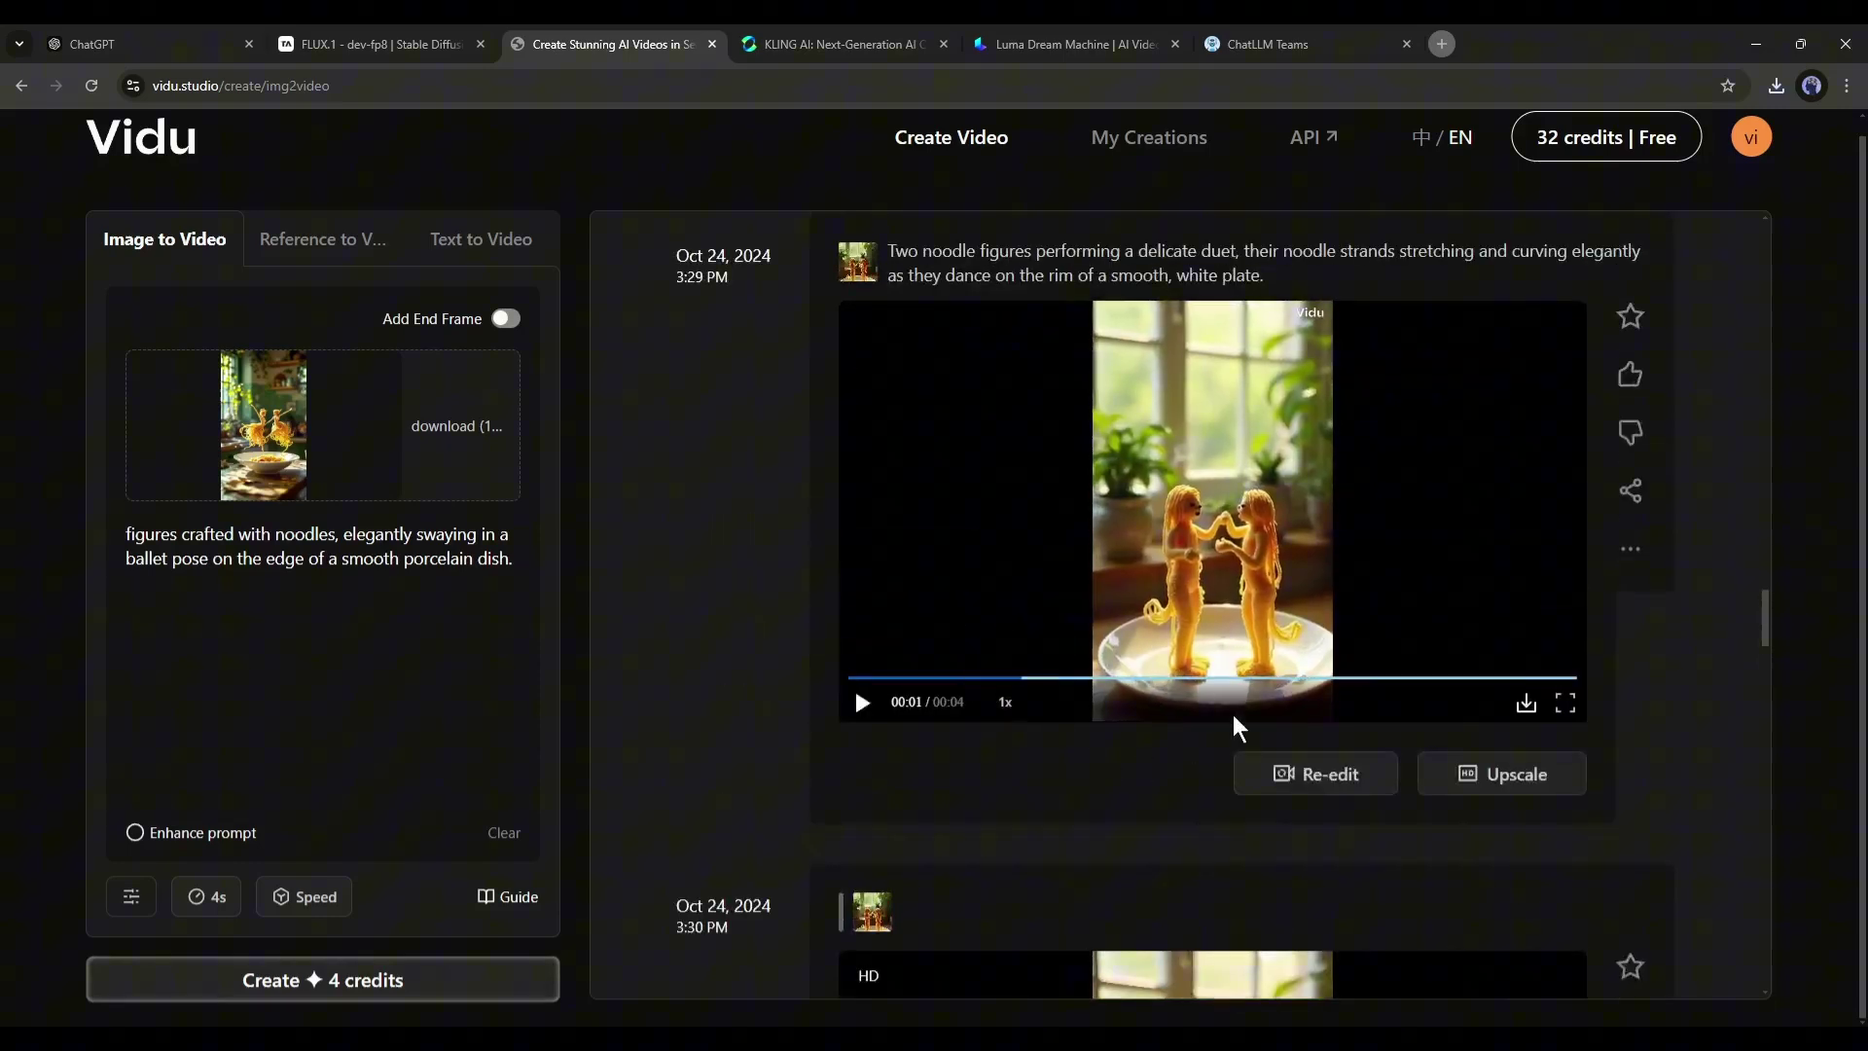
scroll(1234, 714, "up", 1)
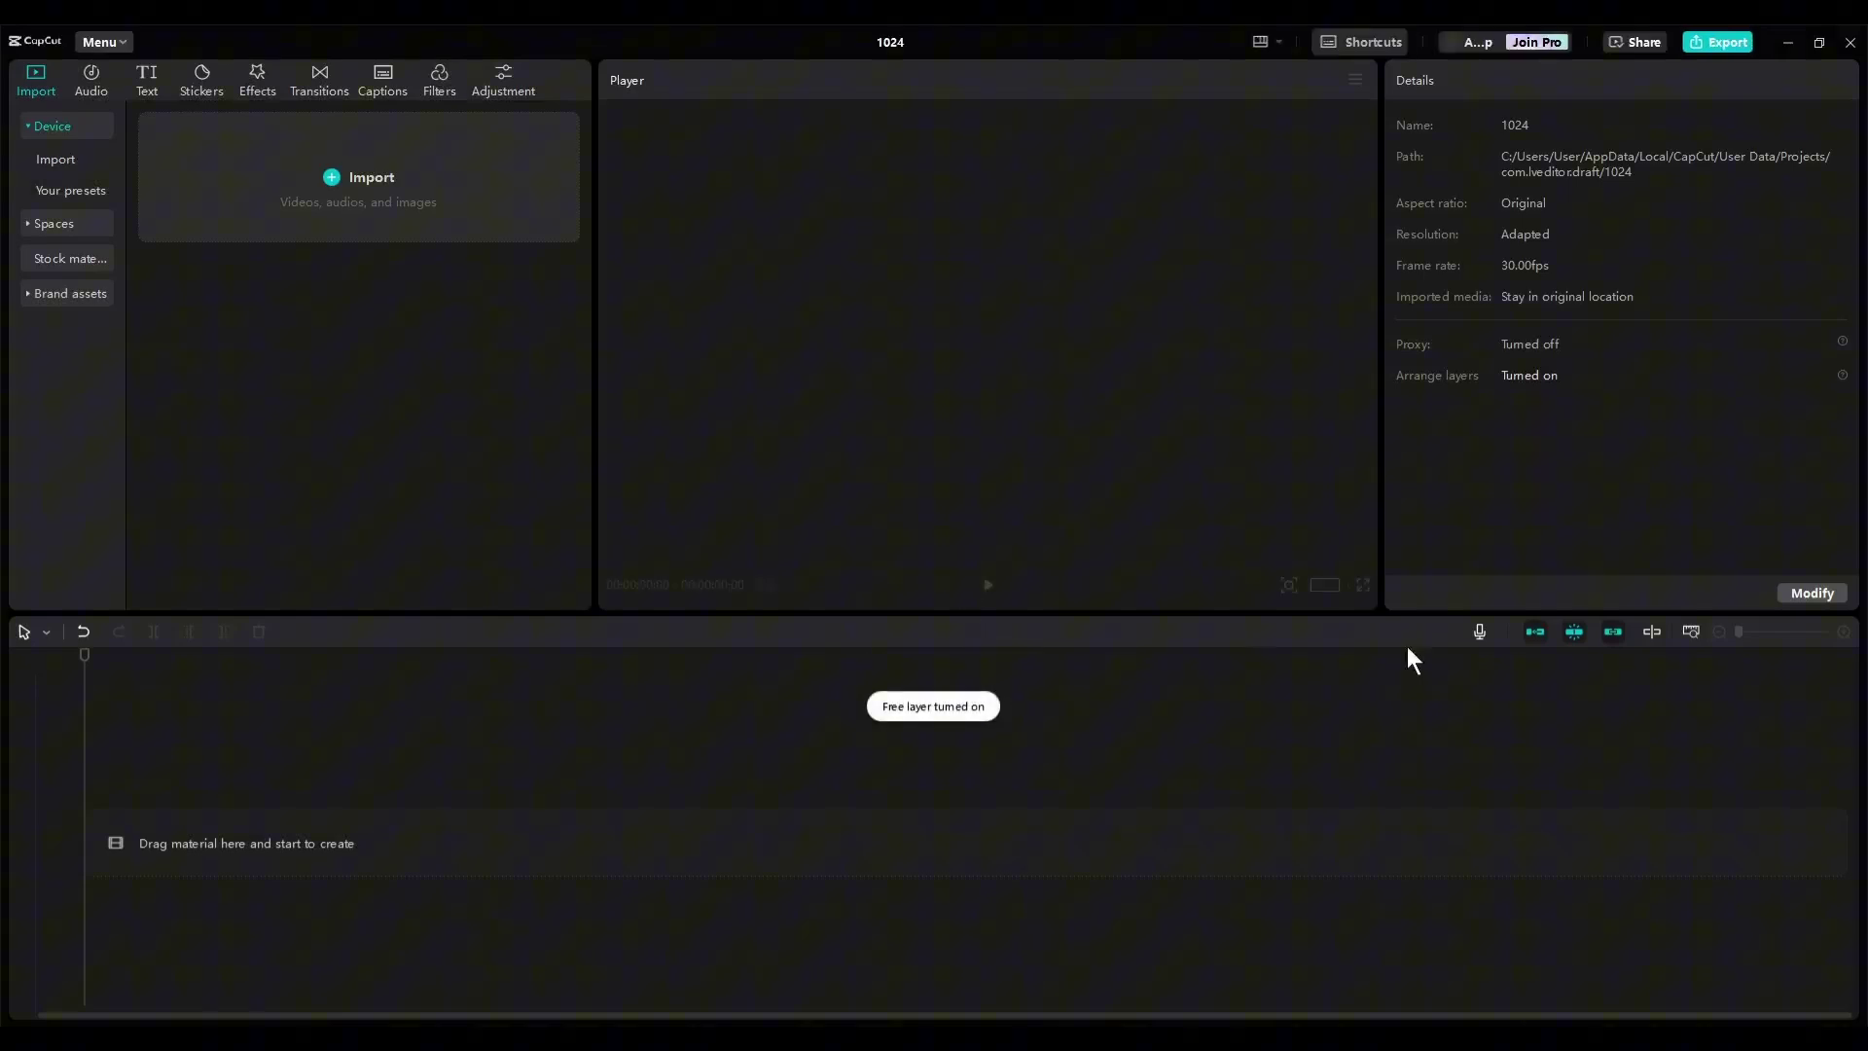
Step: Import the downloaded noodle-dancer videos from Downloads into the CapCut project
left_click(398, 219)
left_click(90, 283)
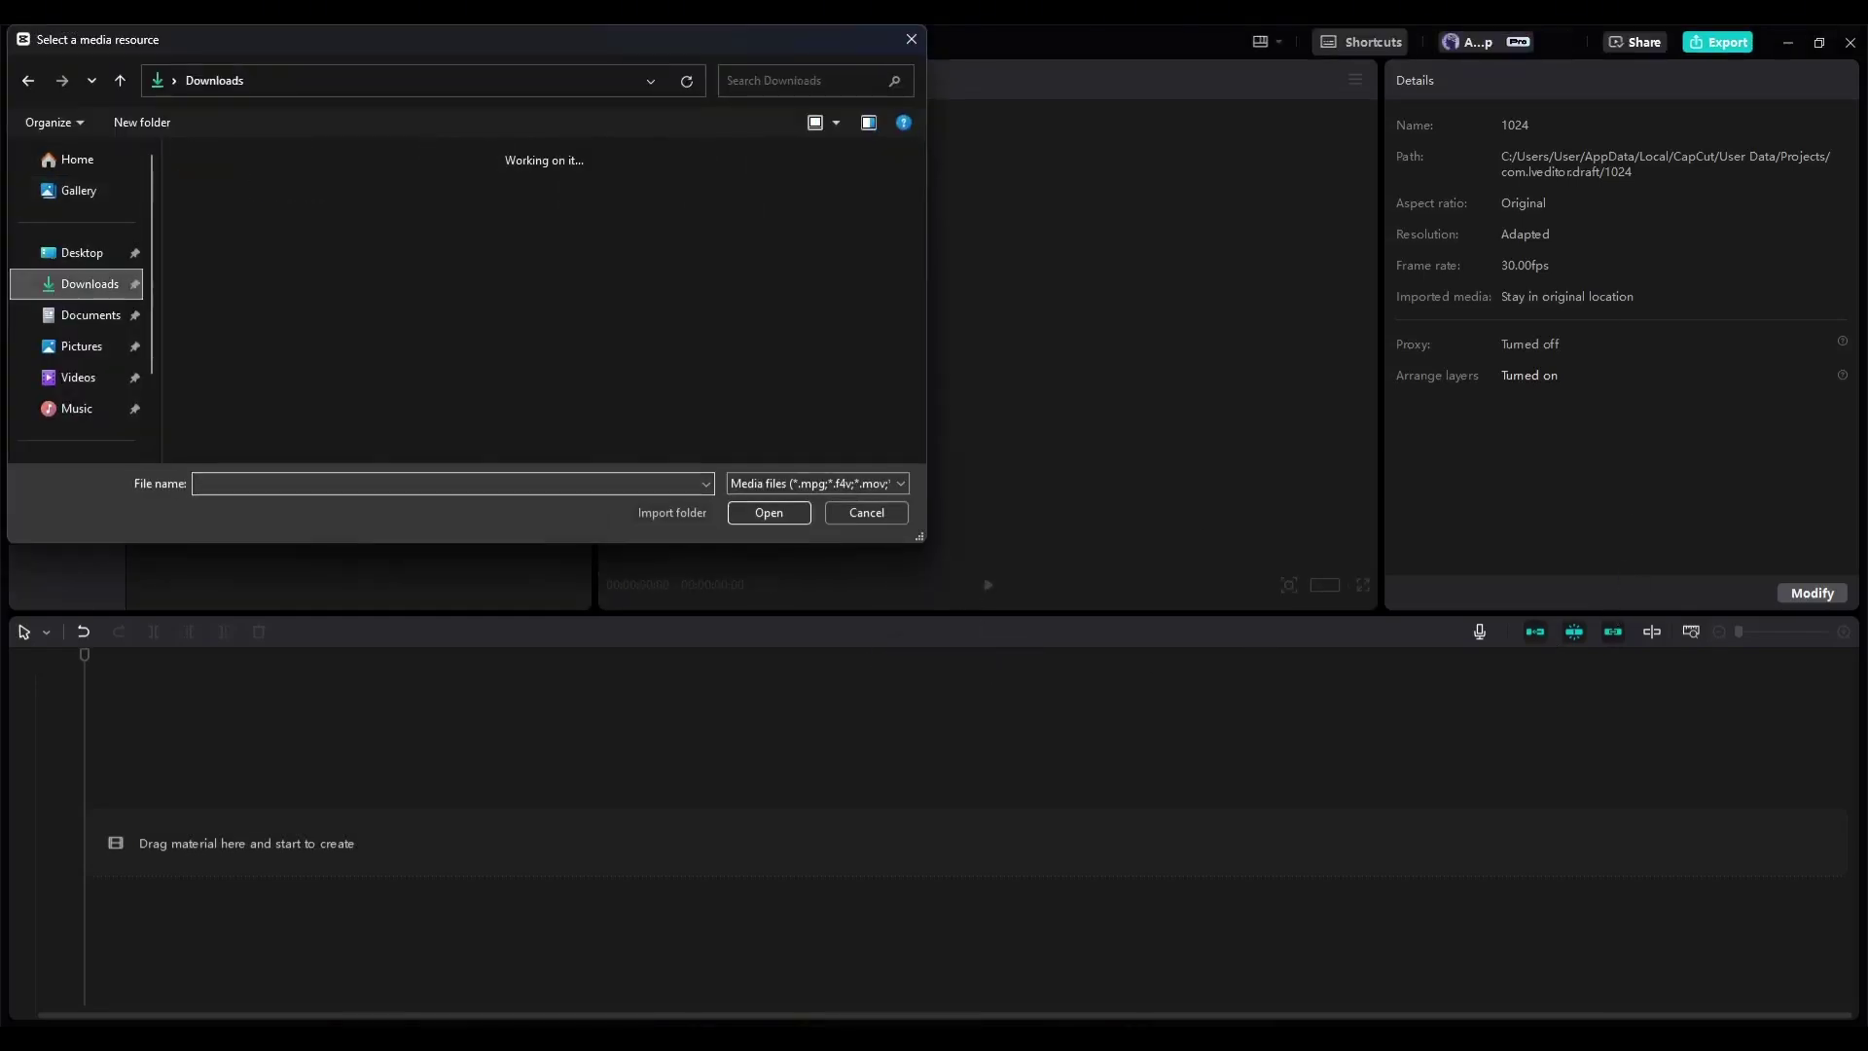
left_click(227, 218)
left_click(460, 233, "shift")
key("shift+Right")
key("shift+Right")
key("shift+Right")
key("shift+Right")
key("shift+Right")
key("shift+Right")
key("shift+Right")
key("shift+Right")
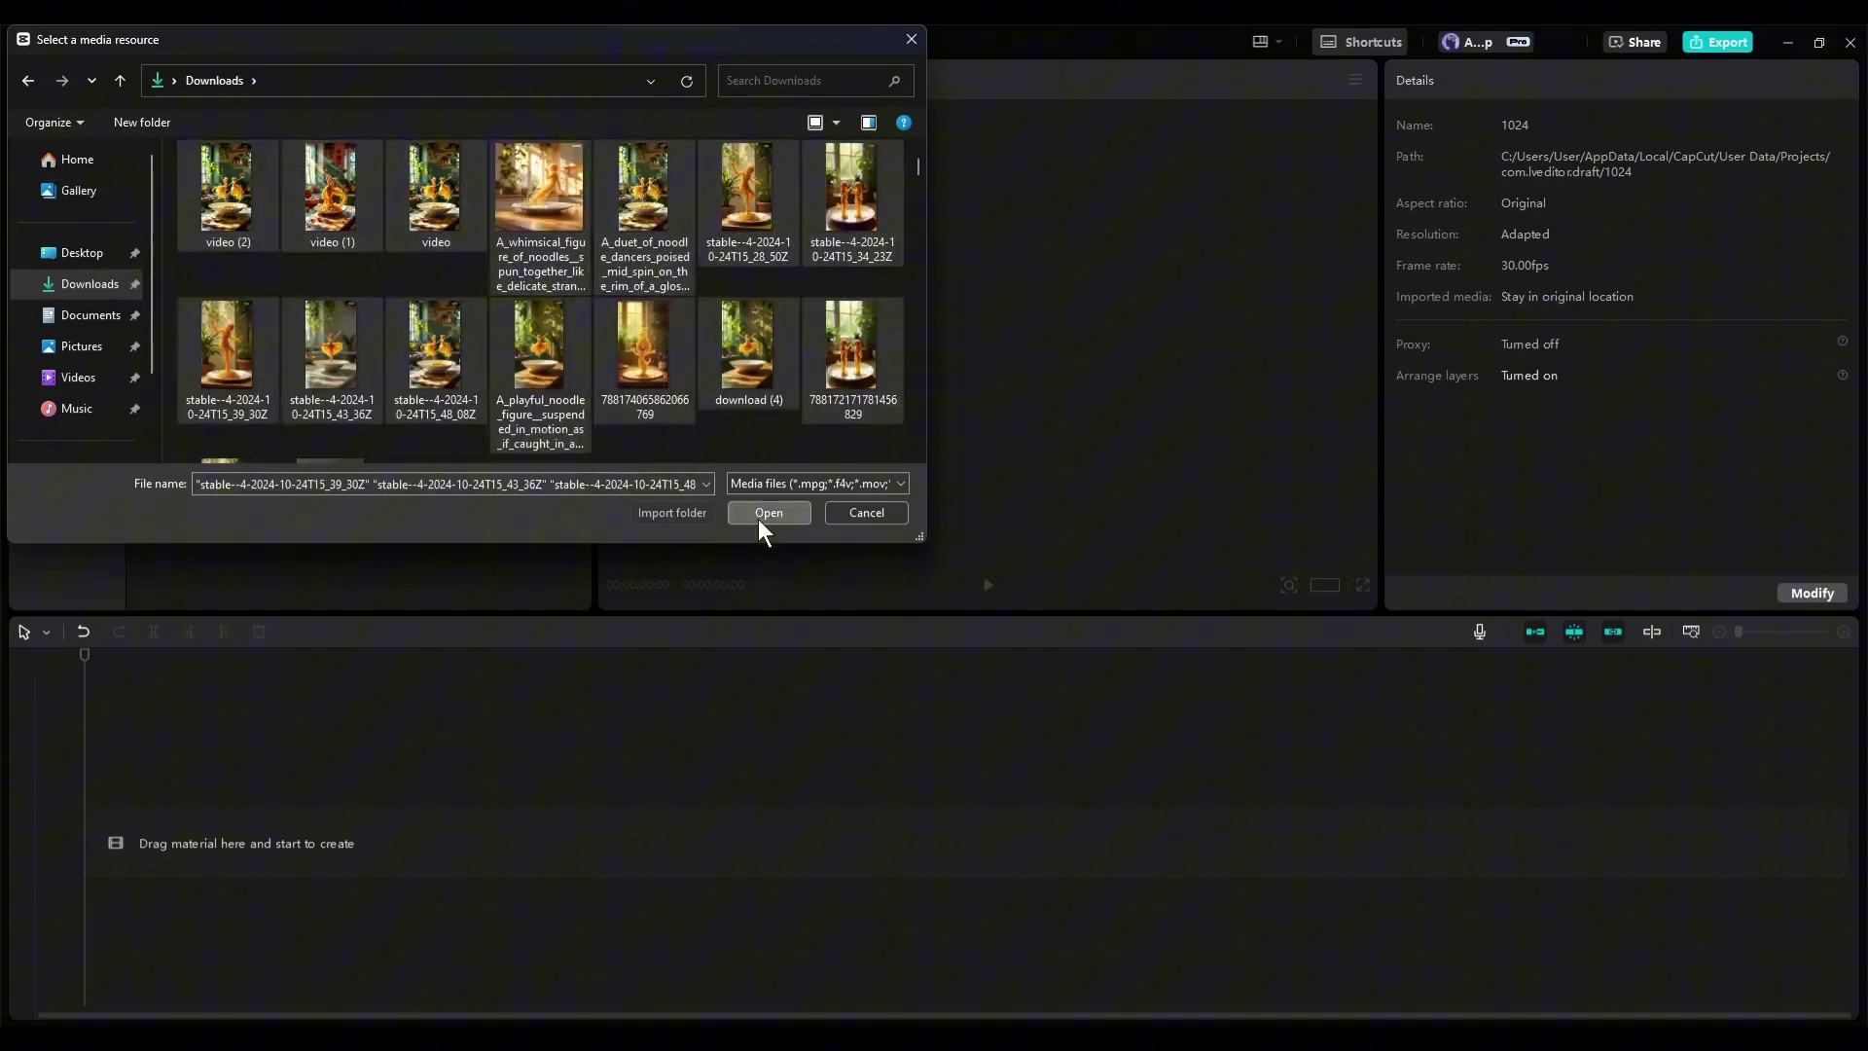
left_click(758, 516)
Step: Place the leaping, duet and video (1) clips in sequence and set the canvas to 9:16
left_click(507, 385)
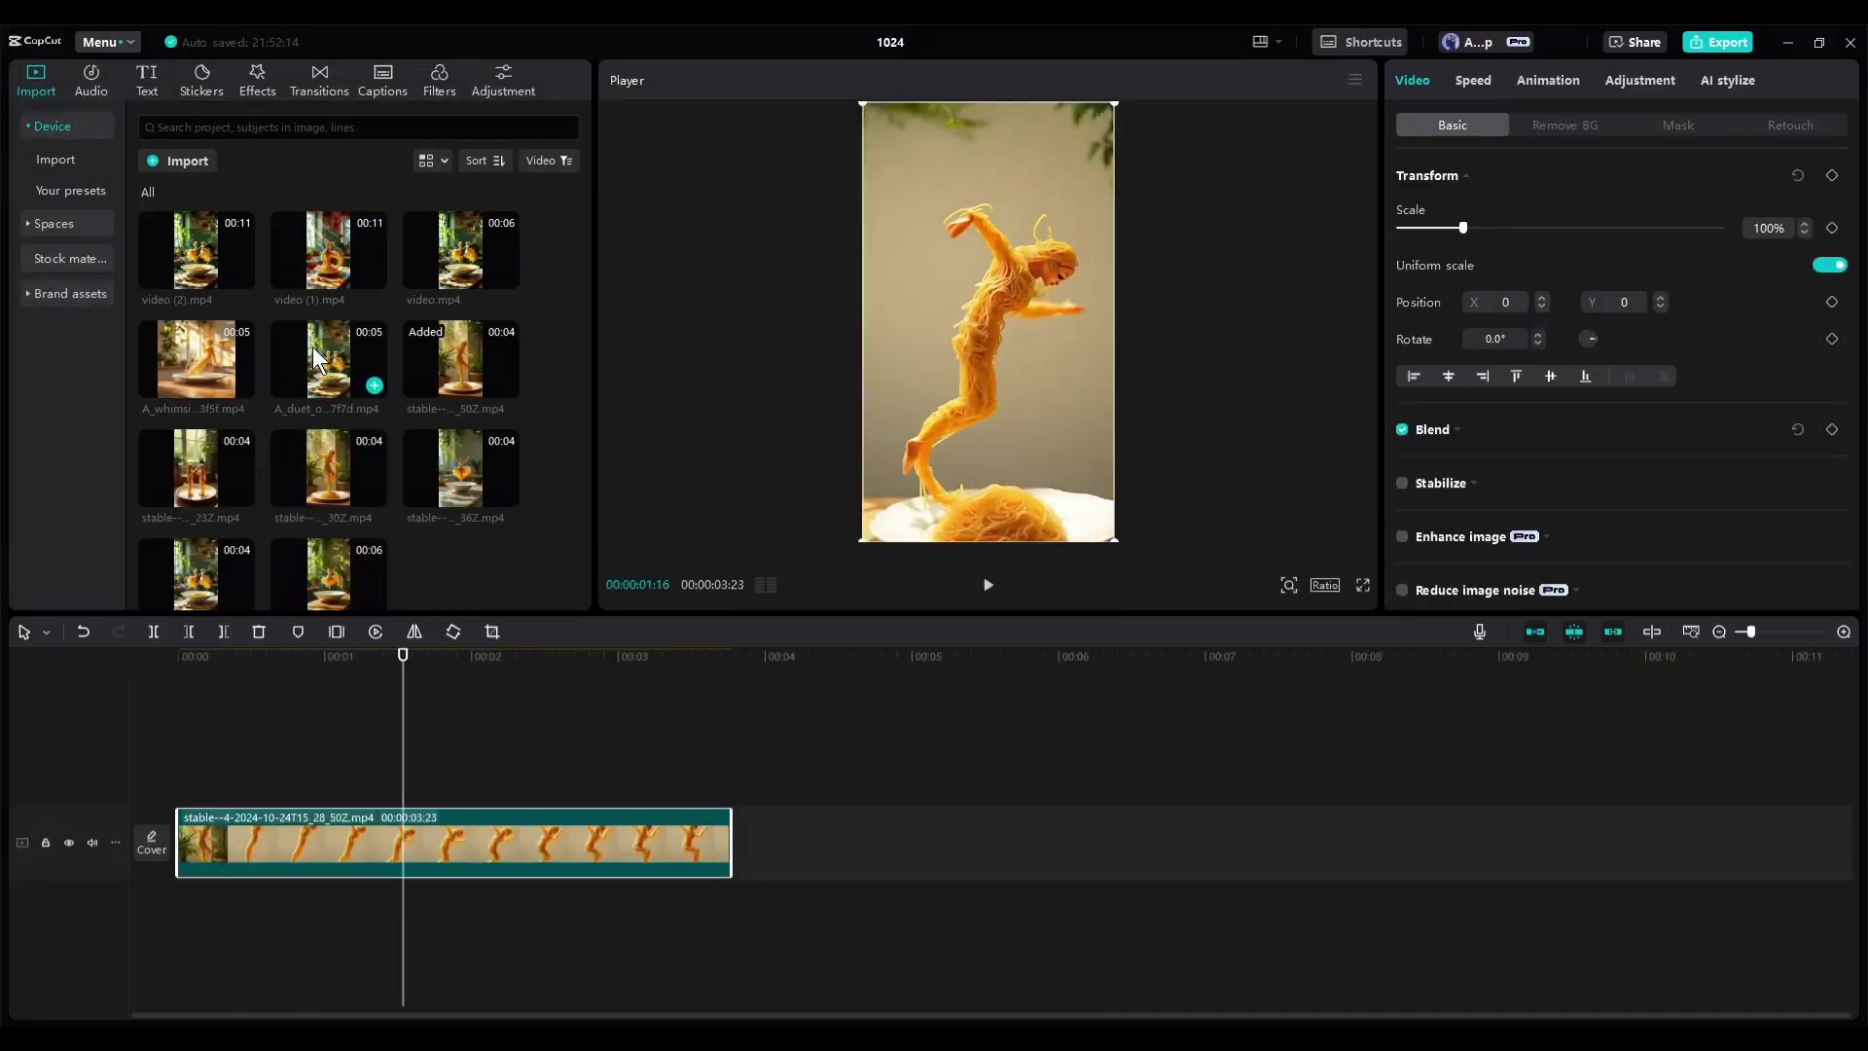
left_click(371, 386)
left_click(374, 276)
scroll(1410, 983, "right", 10)
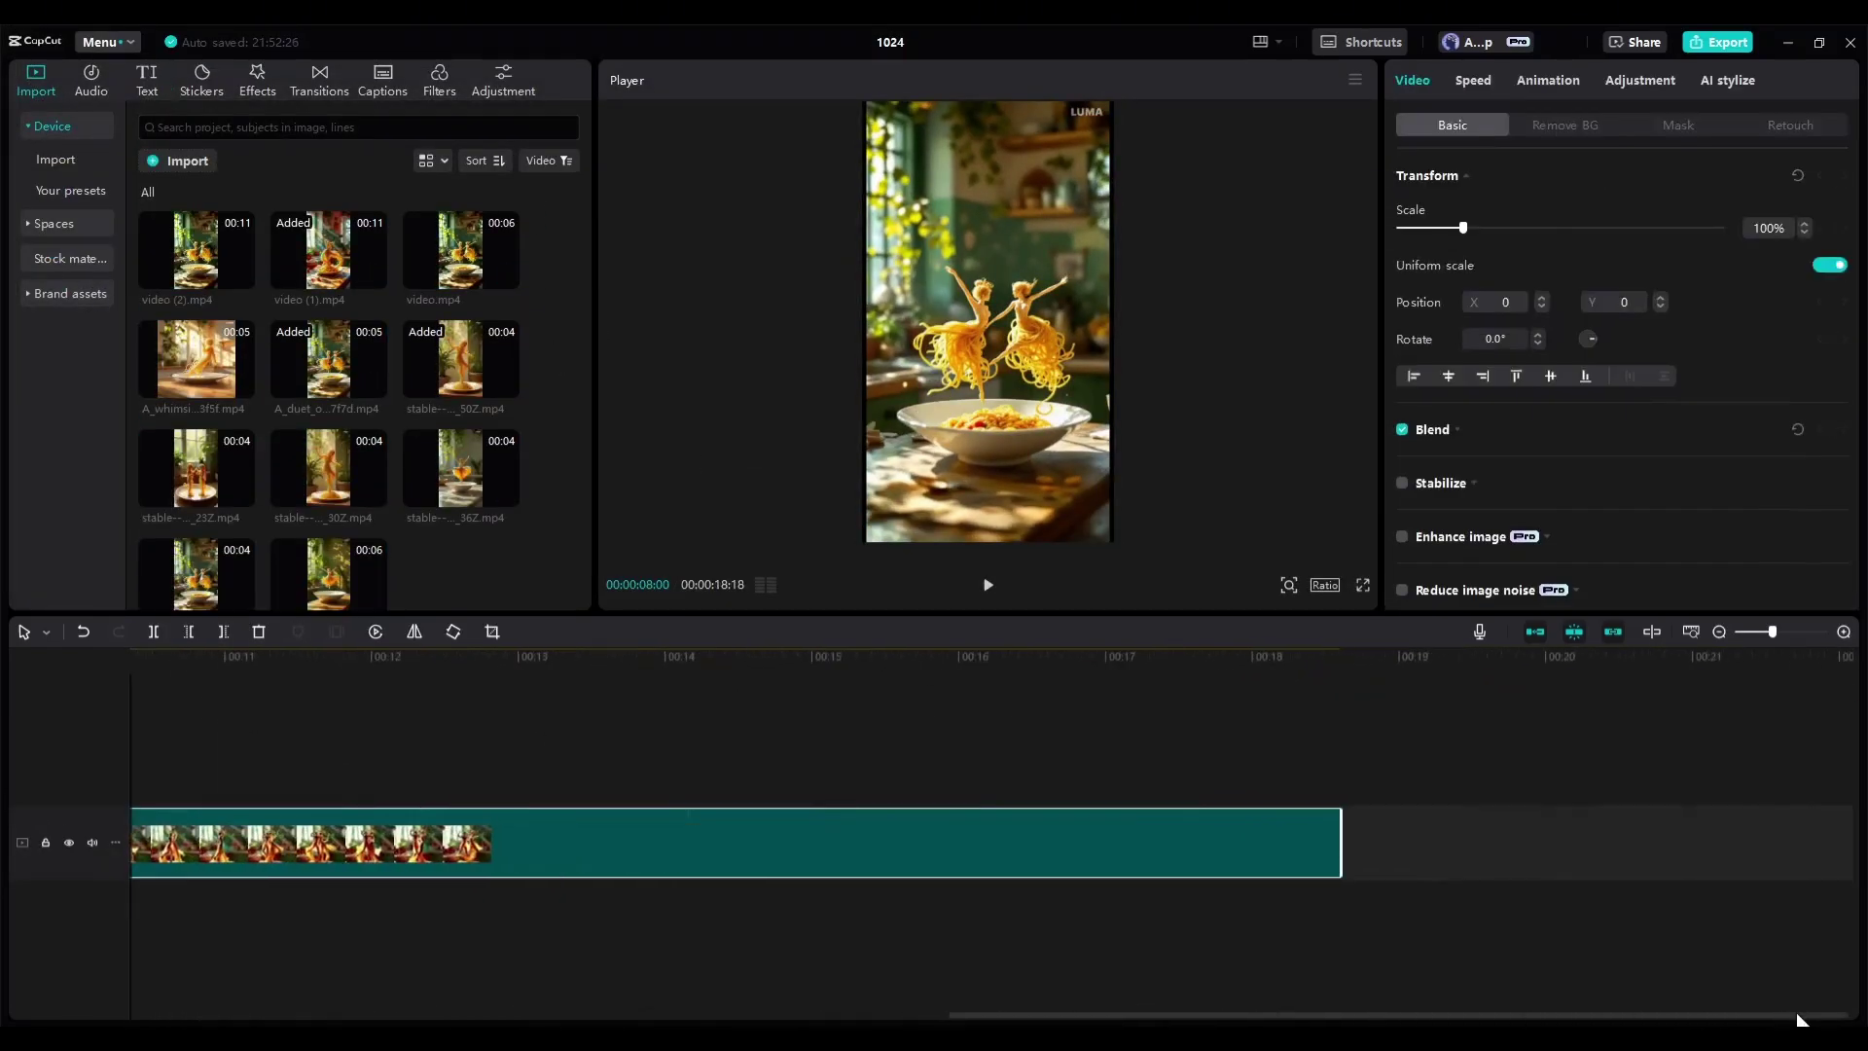
left_click(242, 385)
left_click(1342, 703)
left_click(1606, 842)
left_click(1324, 584)
left_click(1391, 674)
Step: Append another leaping-figure clip, the next library clip and video (2) to the timeline end
left_click_drag(461, 470, 1542, 842)
left_click_drag(196, 574, 1542, 779)
left_click(242, 276)
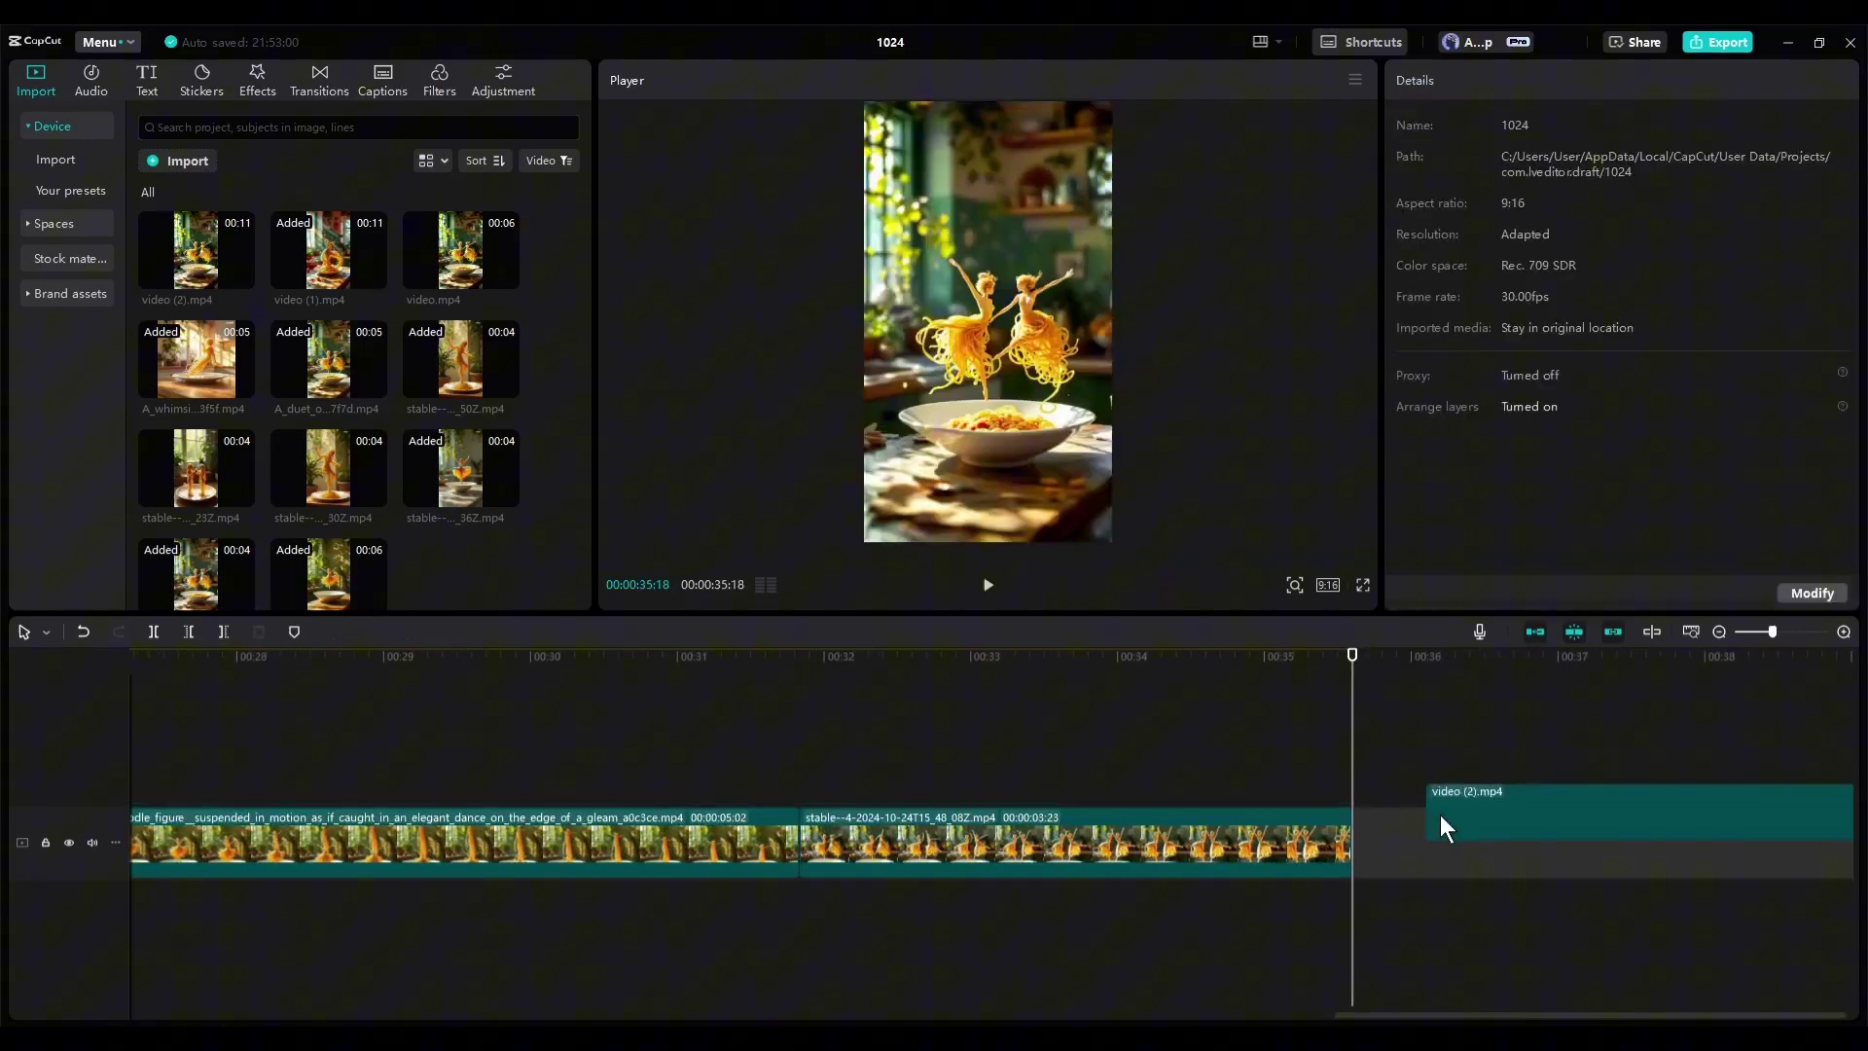
left_click_drag(1550, 1018, 194, 1003)
left_click_drag(558, 680, 661, 680)
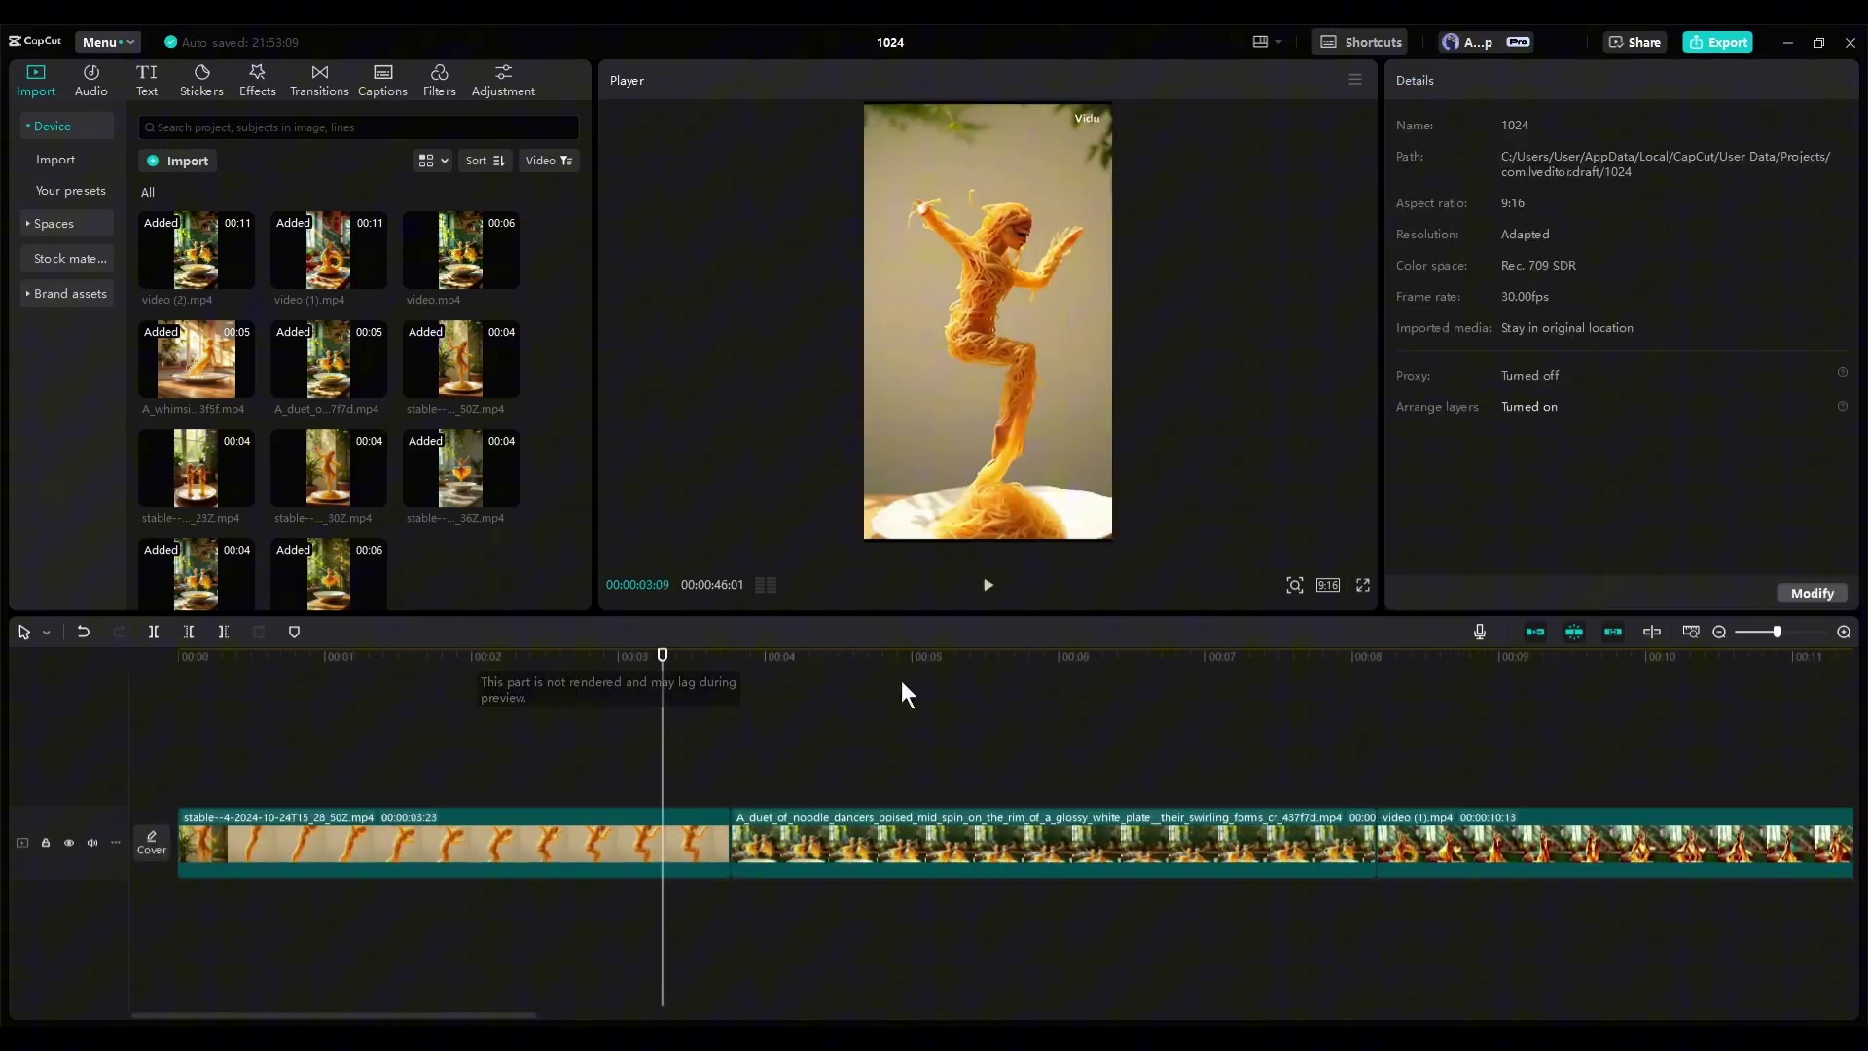
Step: Put the Trending Glare II transition between the clips and apply it to all junctions
left_click(662, 820)
left_click(325, 91)
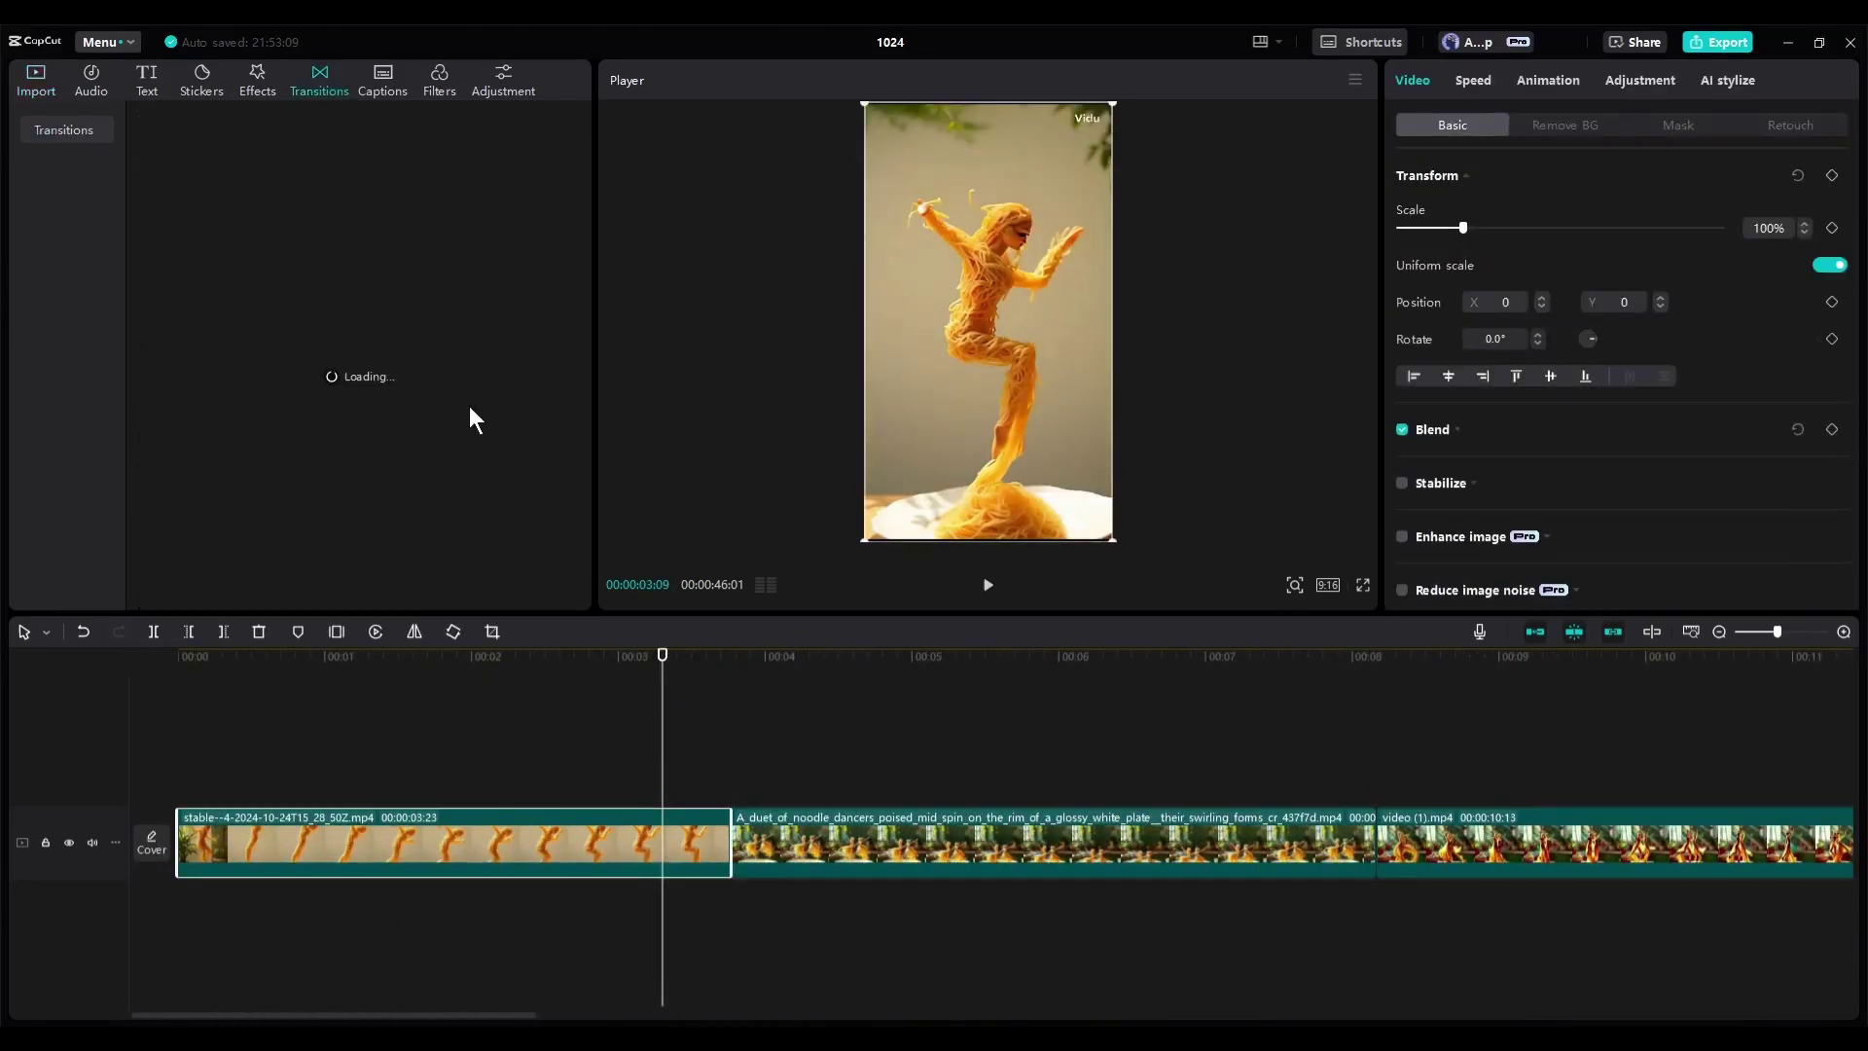
left_click(60, 202)
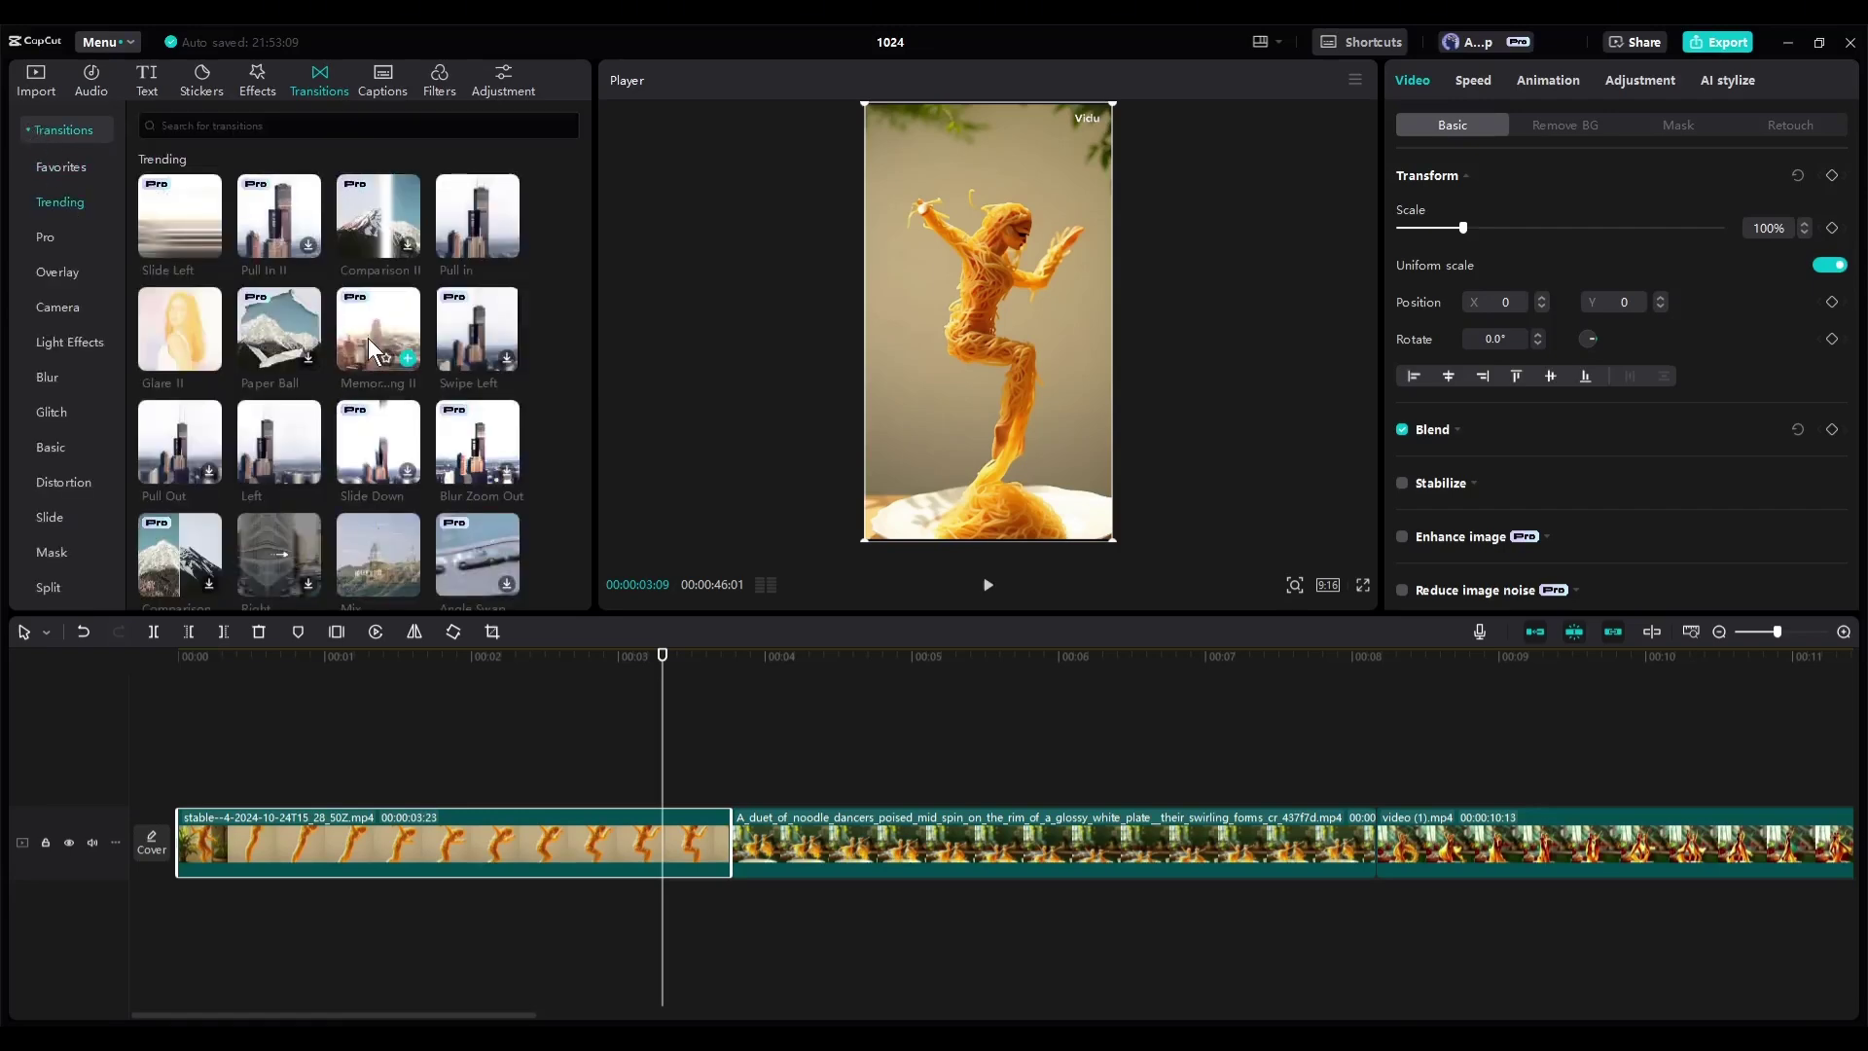
left_click(209, 357)
left_click_drag(180, 329, 1377, 841)
left_click_drag(526, 1014, 751, 1017)
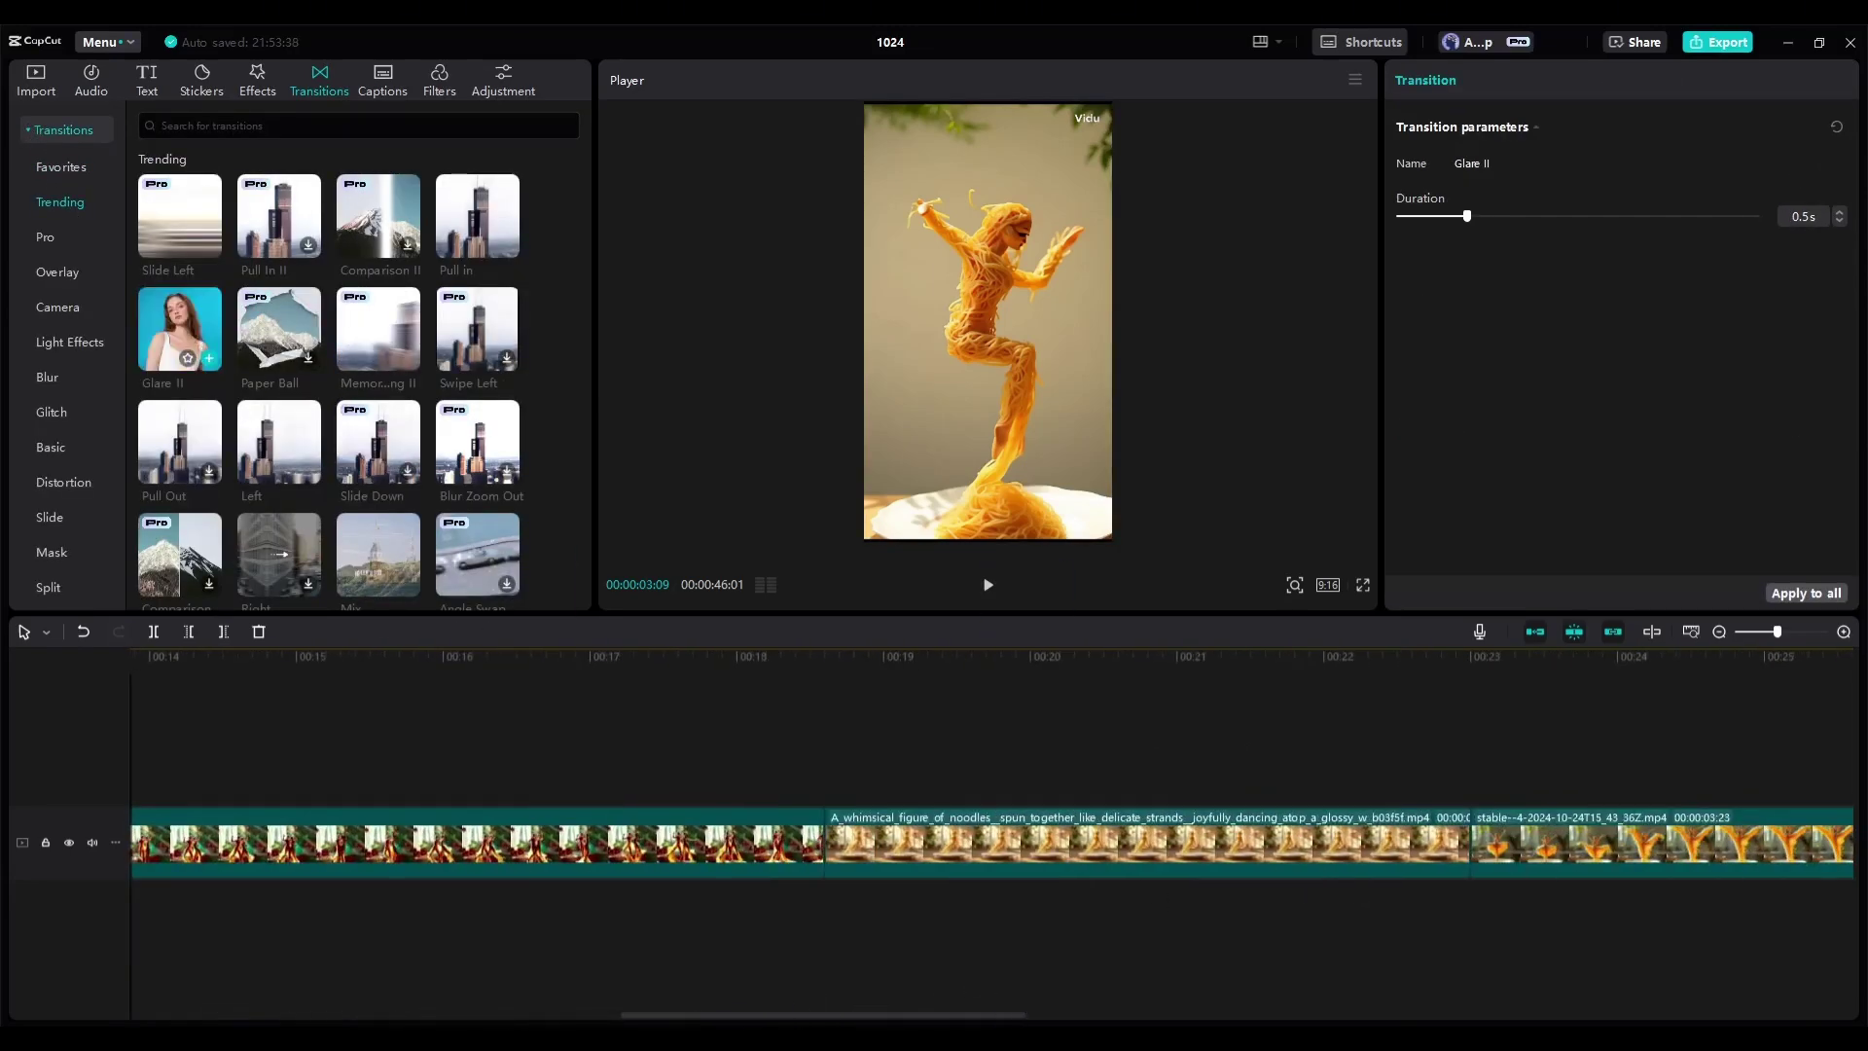
left_click_drag(837, 850, 837, 849)
left_click(1719, 631)
key("ctrl+a")
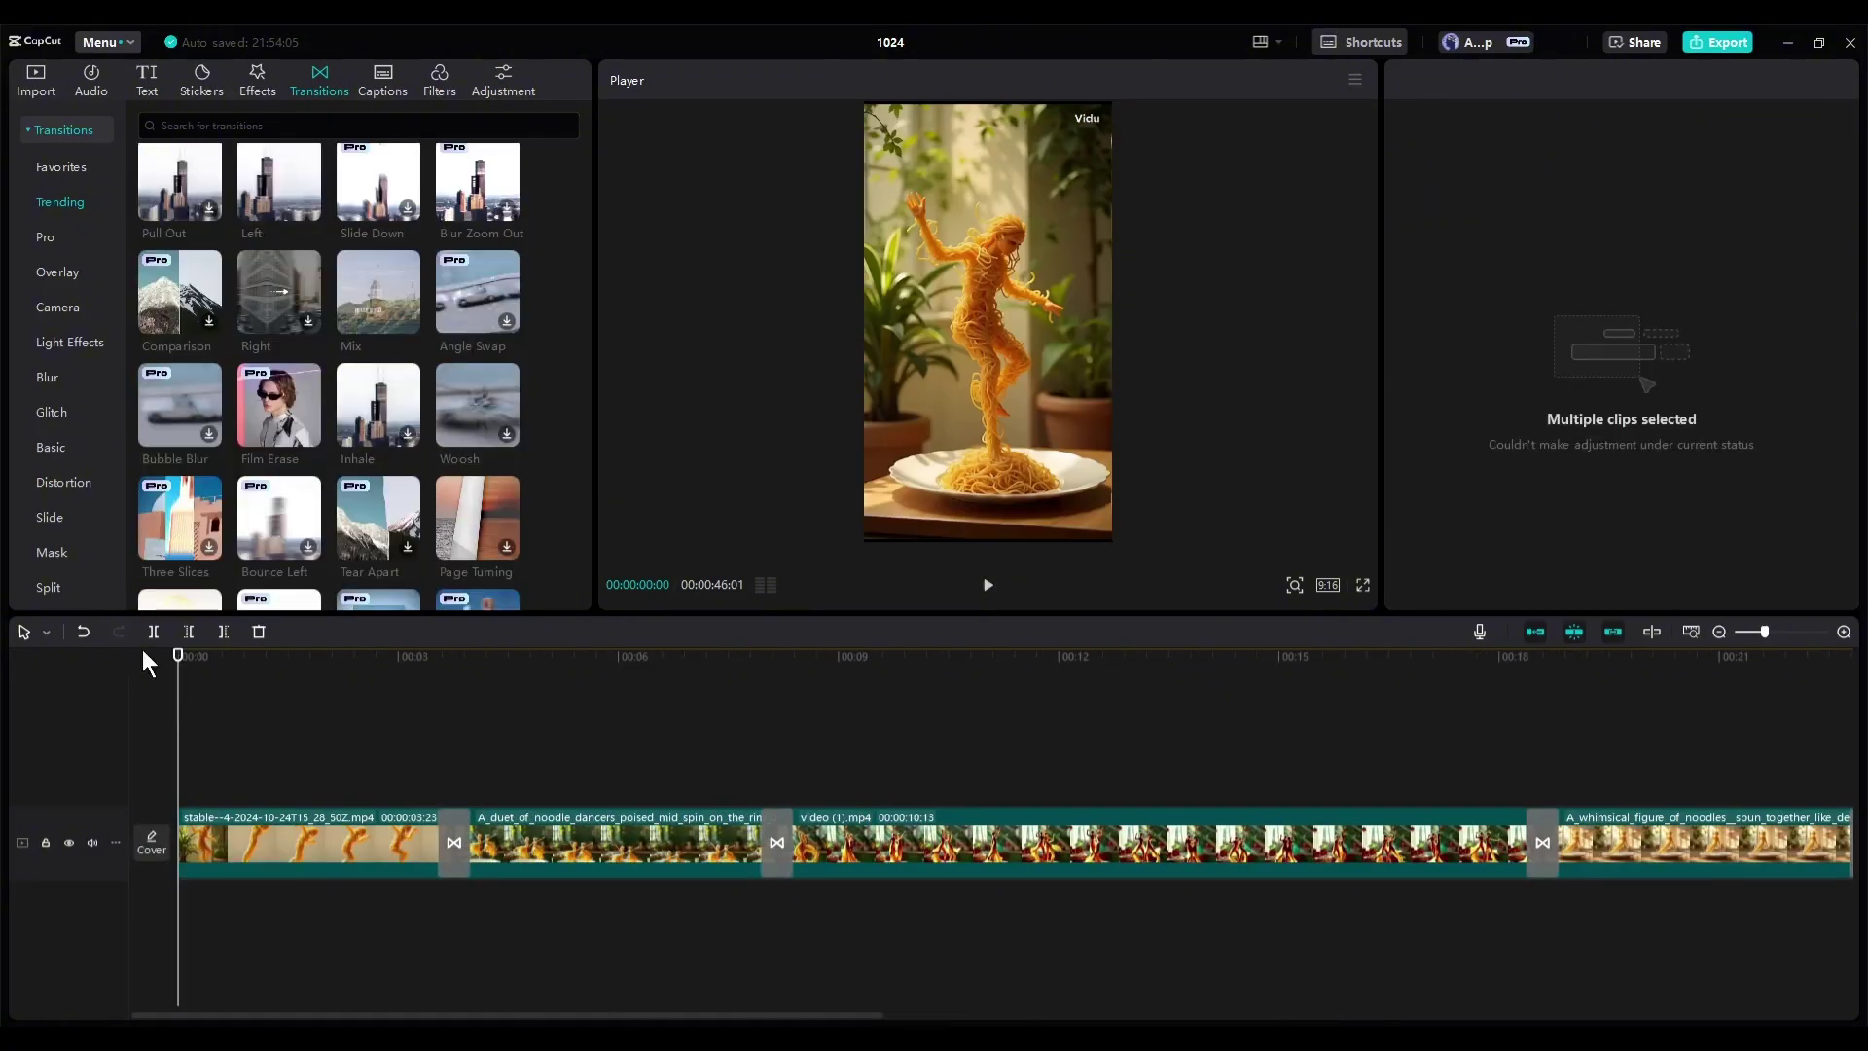
Step: Drag the Open Up video effect over the opening clip
left_click(257, 80)
left_click(47, 134)
scroll(326, 387, "down", 5)
scroll(326, 386, "down", 10)
left_click_drag(181, 379, 272, 814)
Step: Preview the edit's opening, park the playhead just before 5 seconds, and go to the audio options
left_click(988, 585)
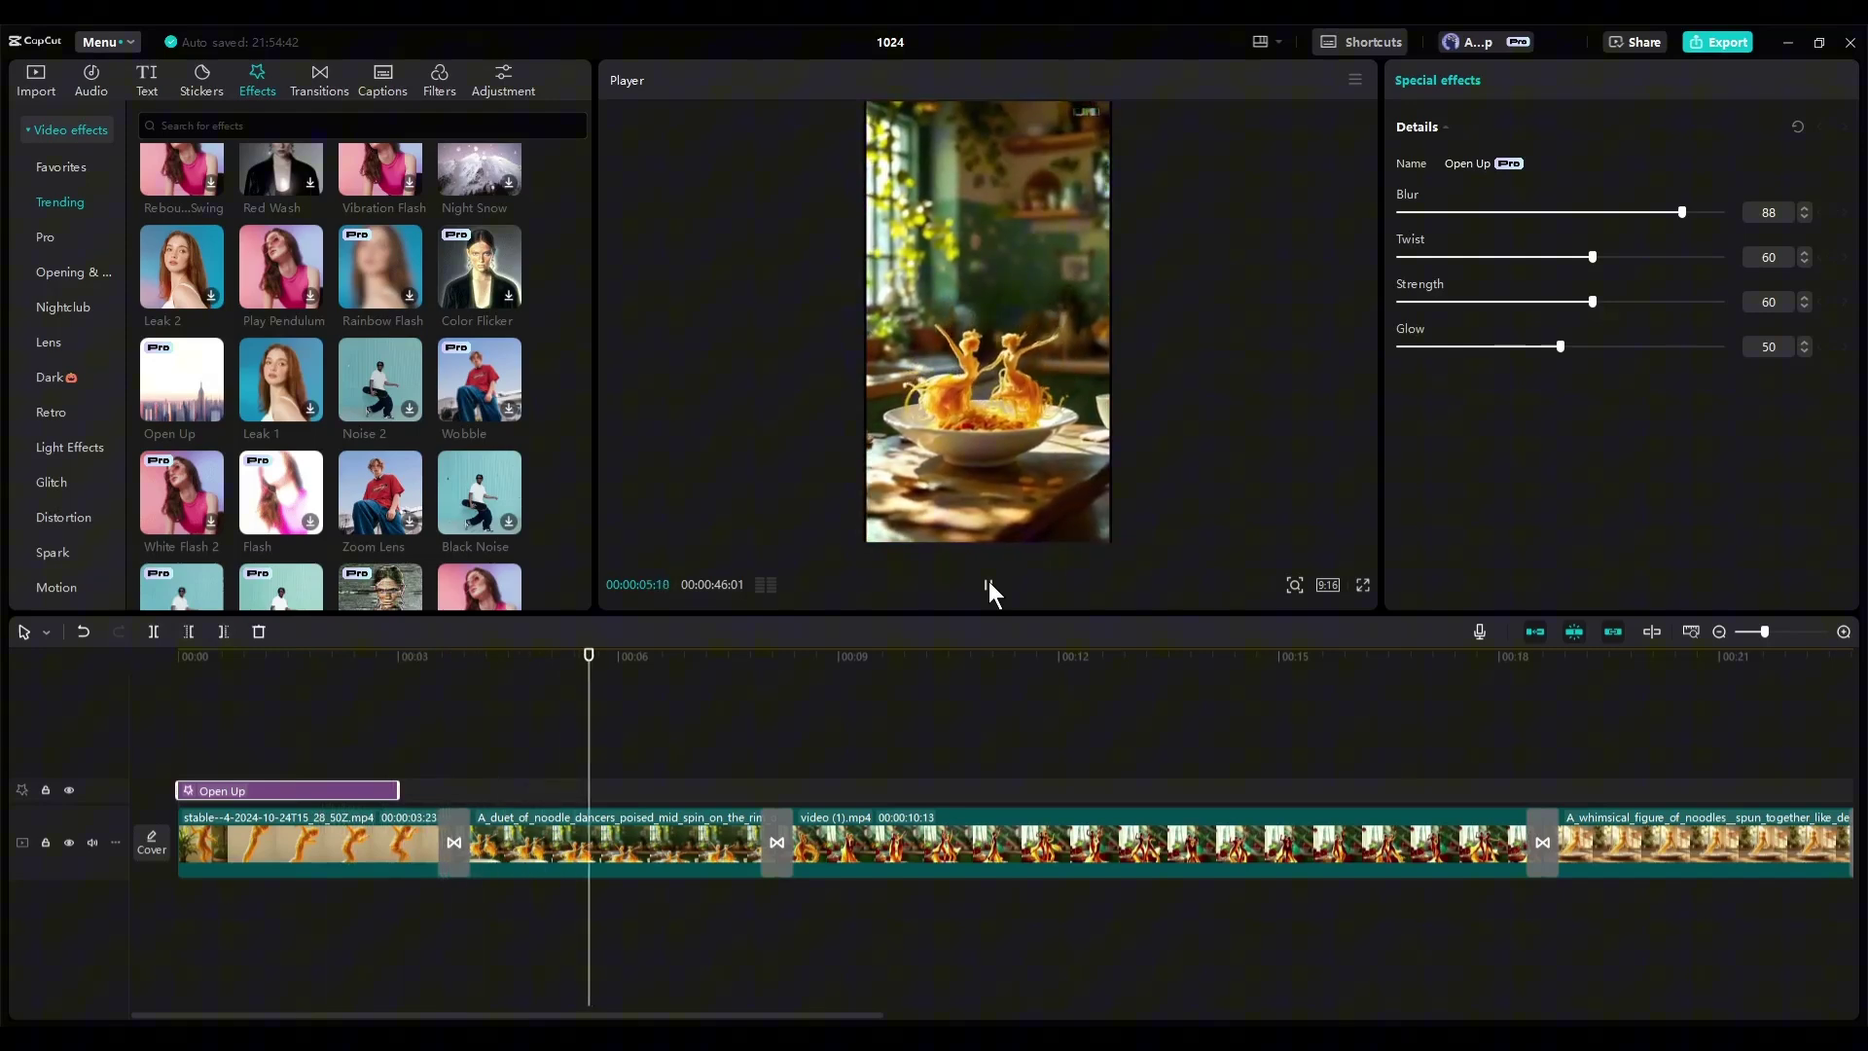
left_click(988, 582)
left_click(569, 673)
key("Left")
left_click(94, 70)
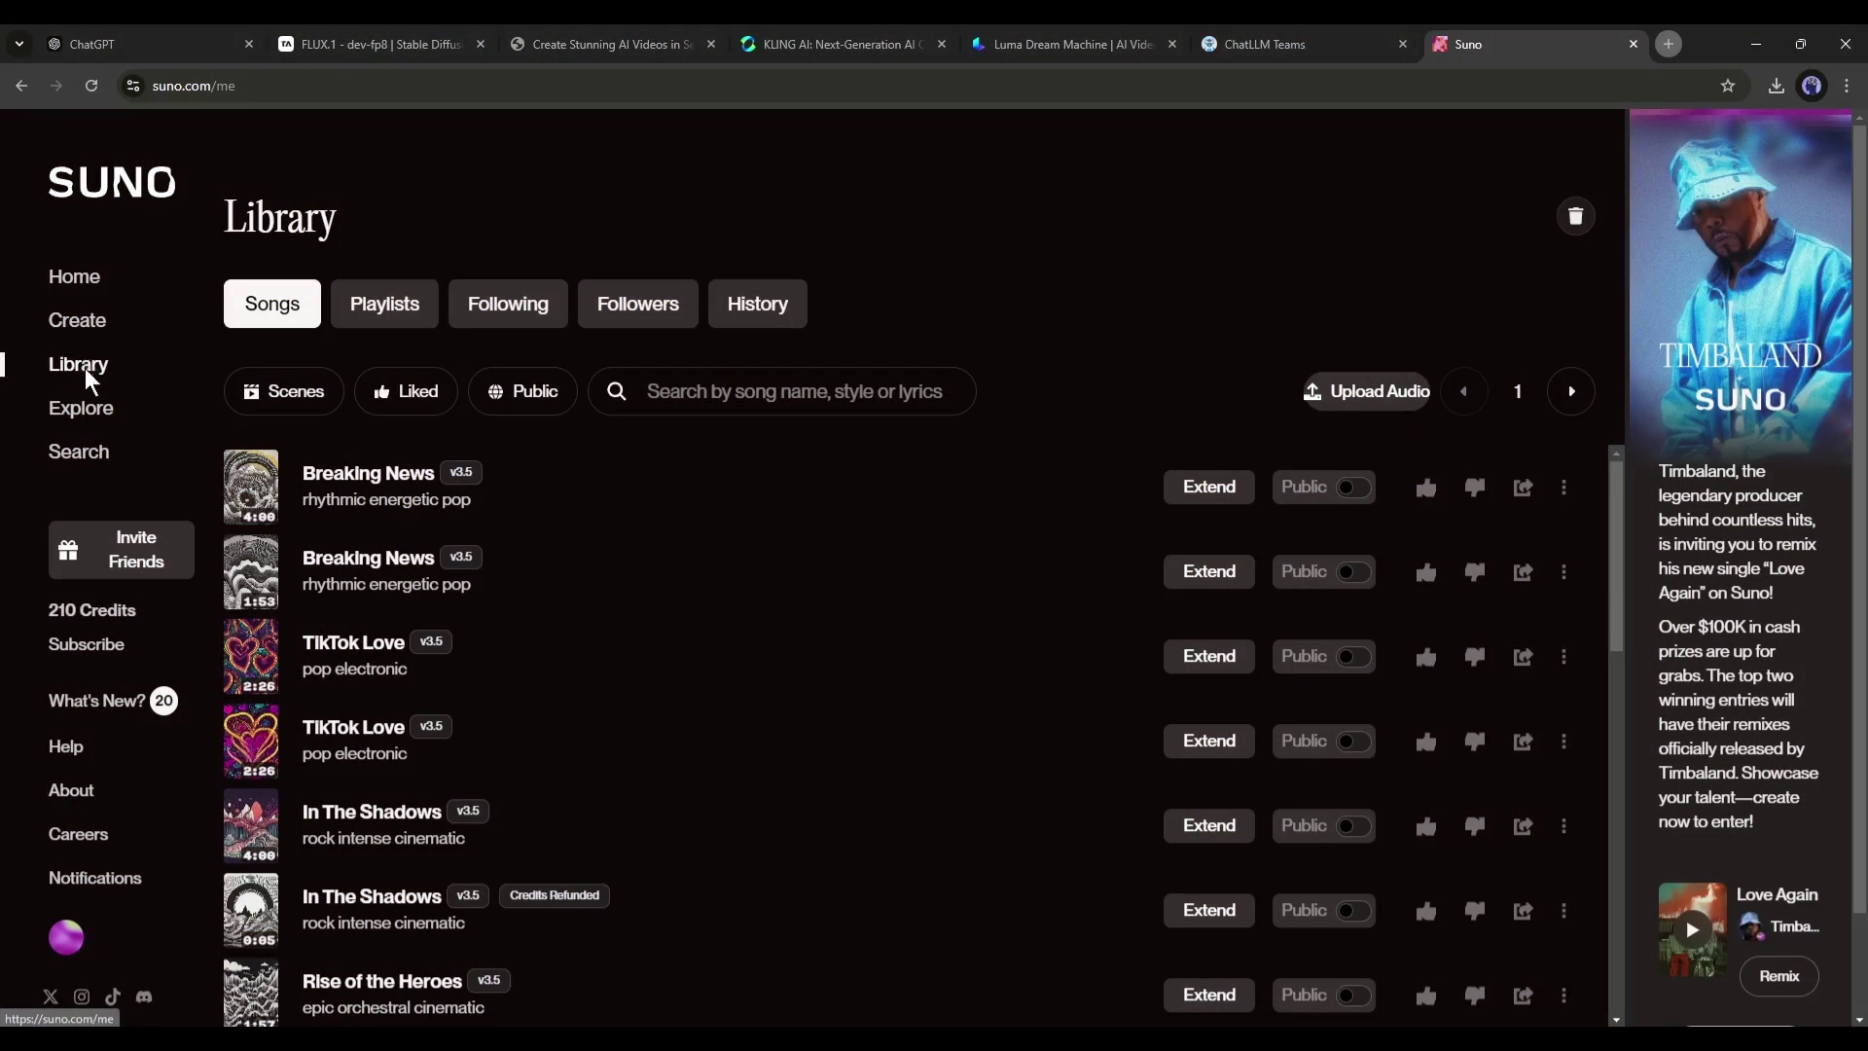
Step: Audition TikTok Love and add it as the soundtrack from the start of the edit
left_click(251, 742)
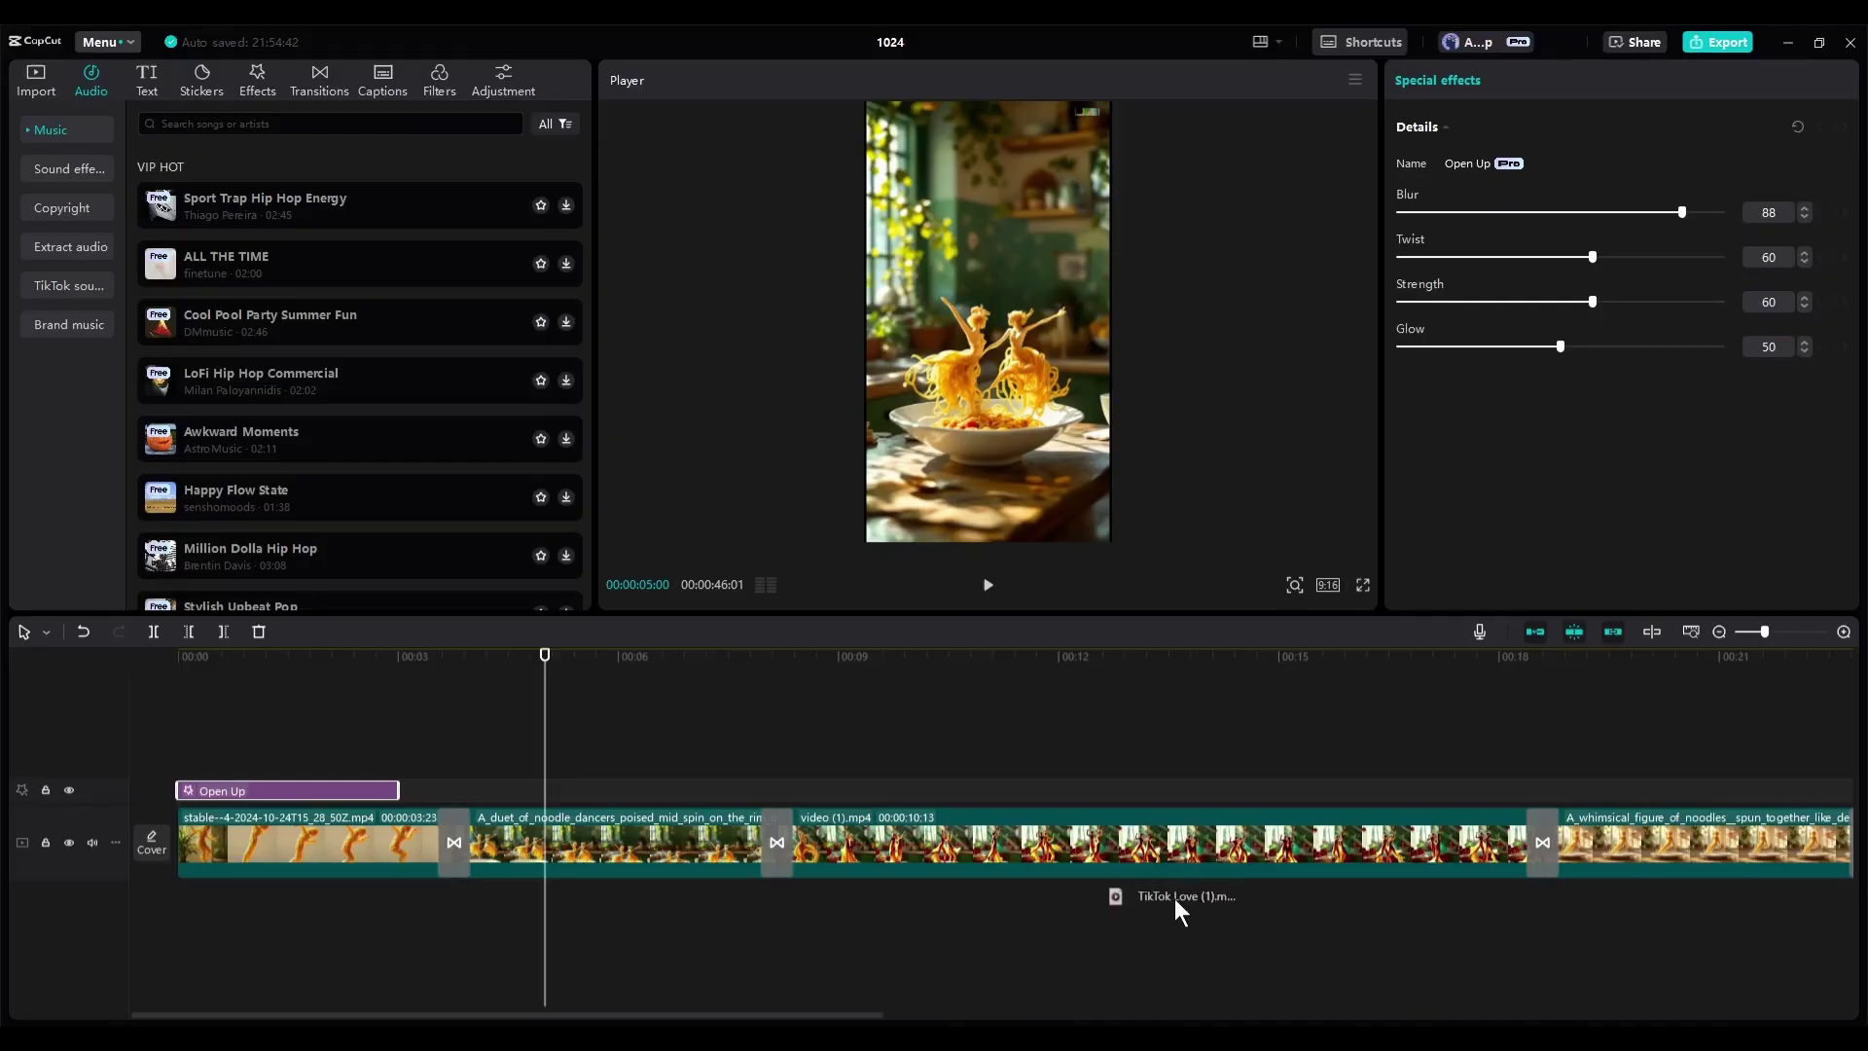
left_click_drag(1176, 897, 341, 908)
left_click_drag(298, 1014, 715, 1017)
Step: Cut the music off at the video's end, fade it out over 1.7s, and bring up export settings
left_click(814, 656)
left_click(223, 632)
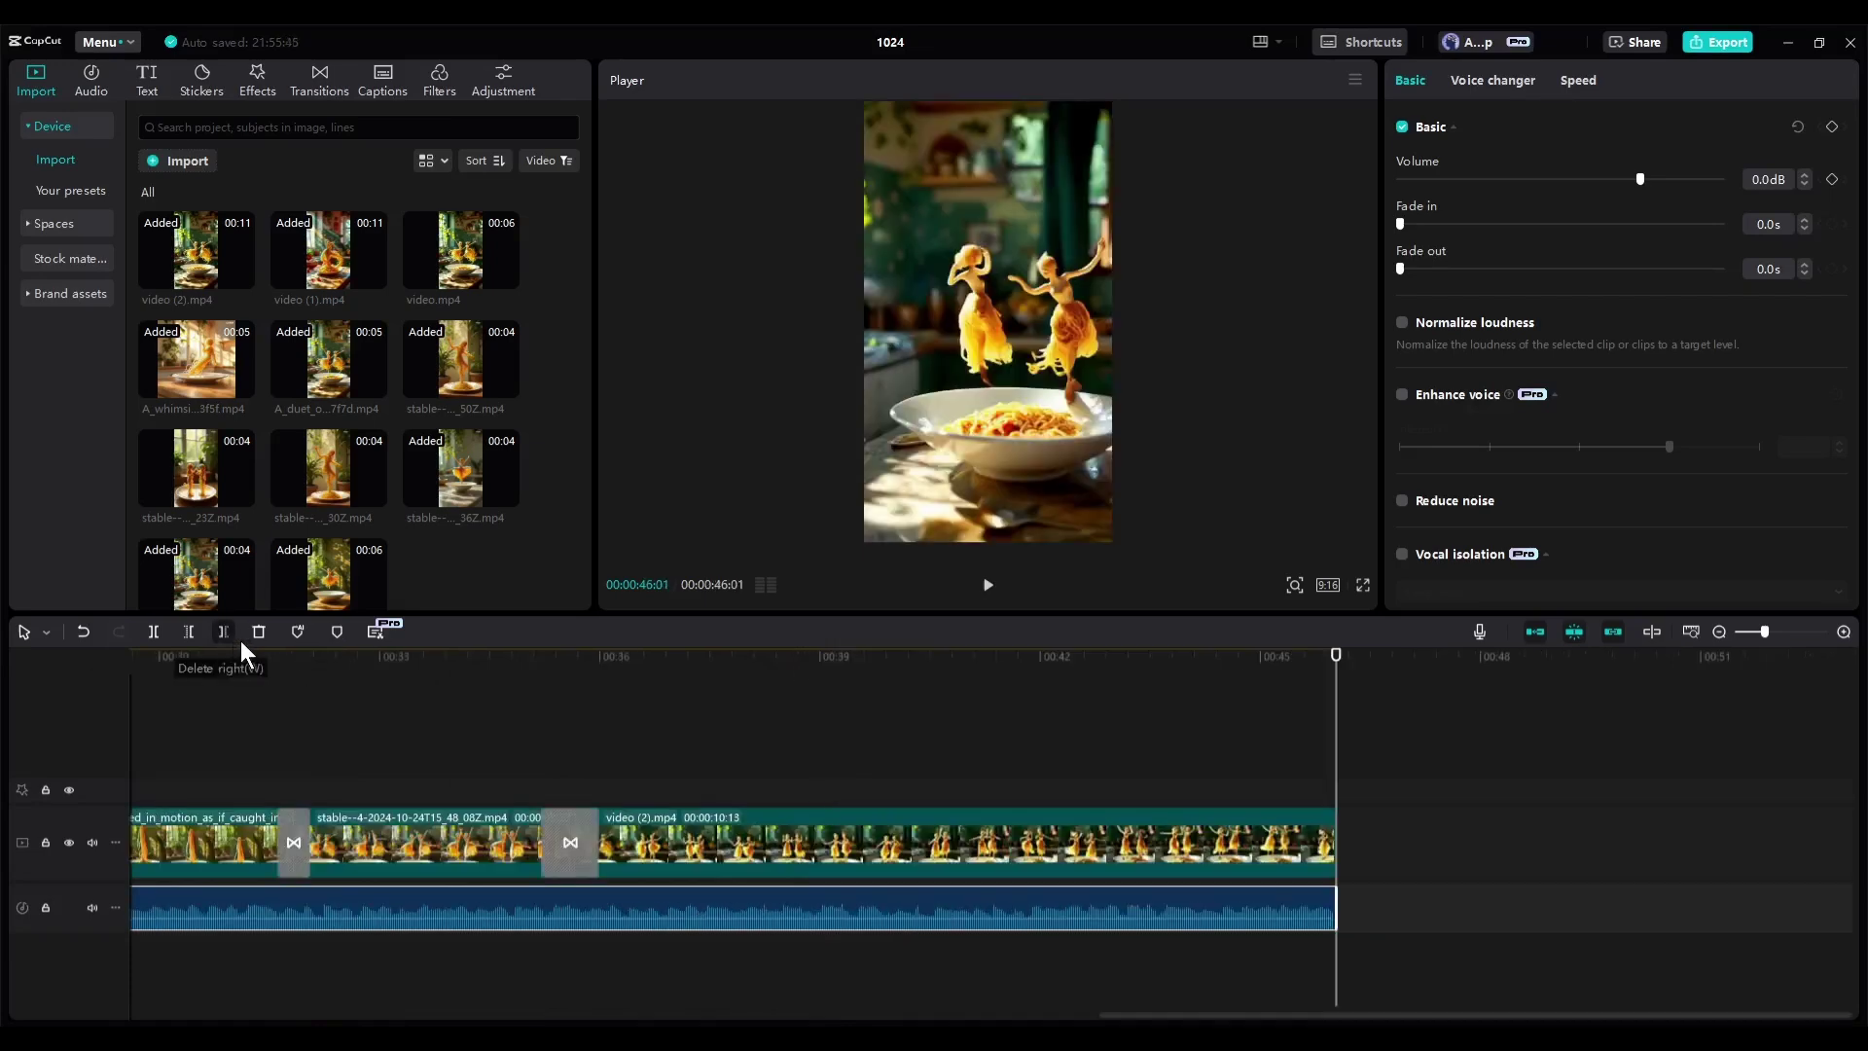
left_click(1456, 270)
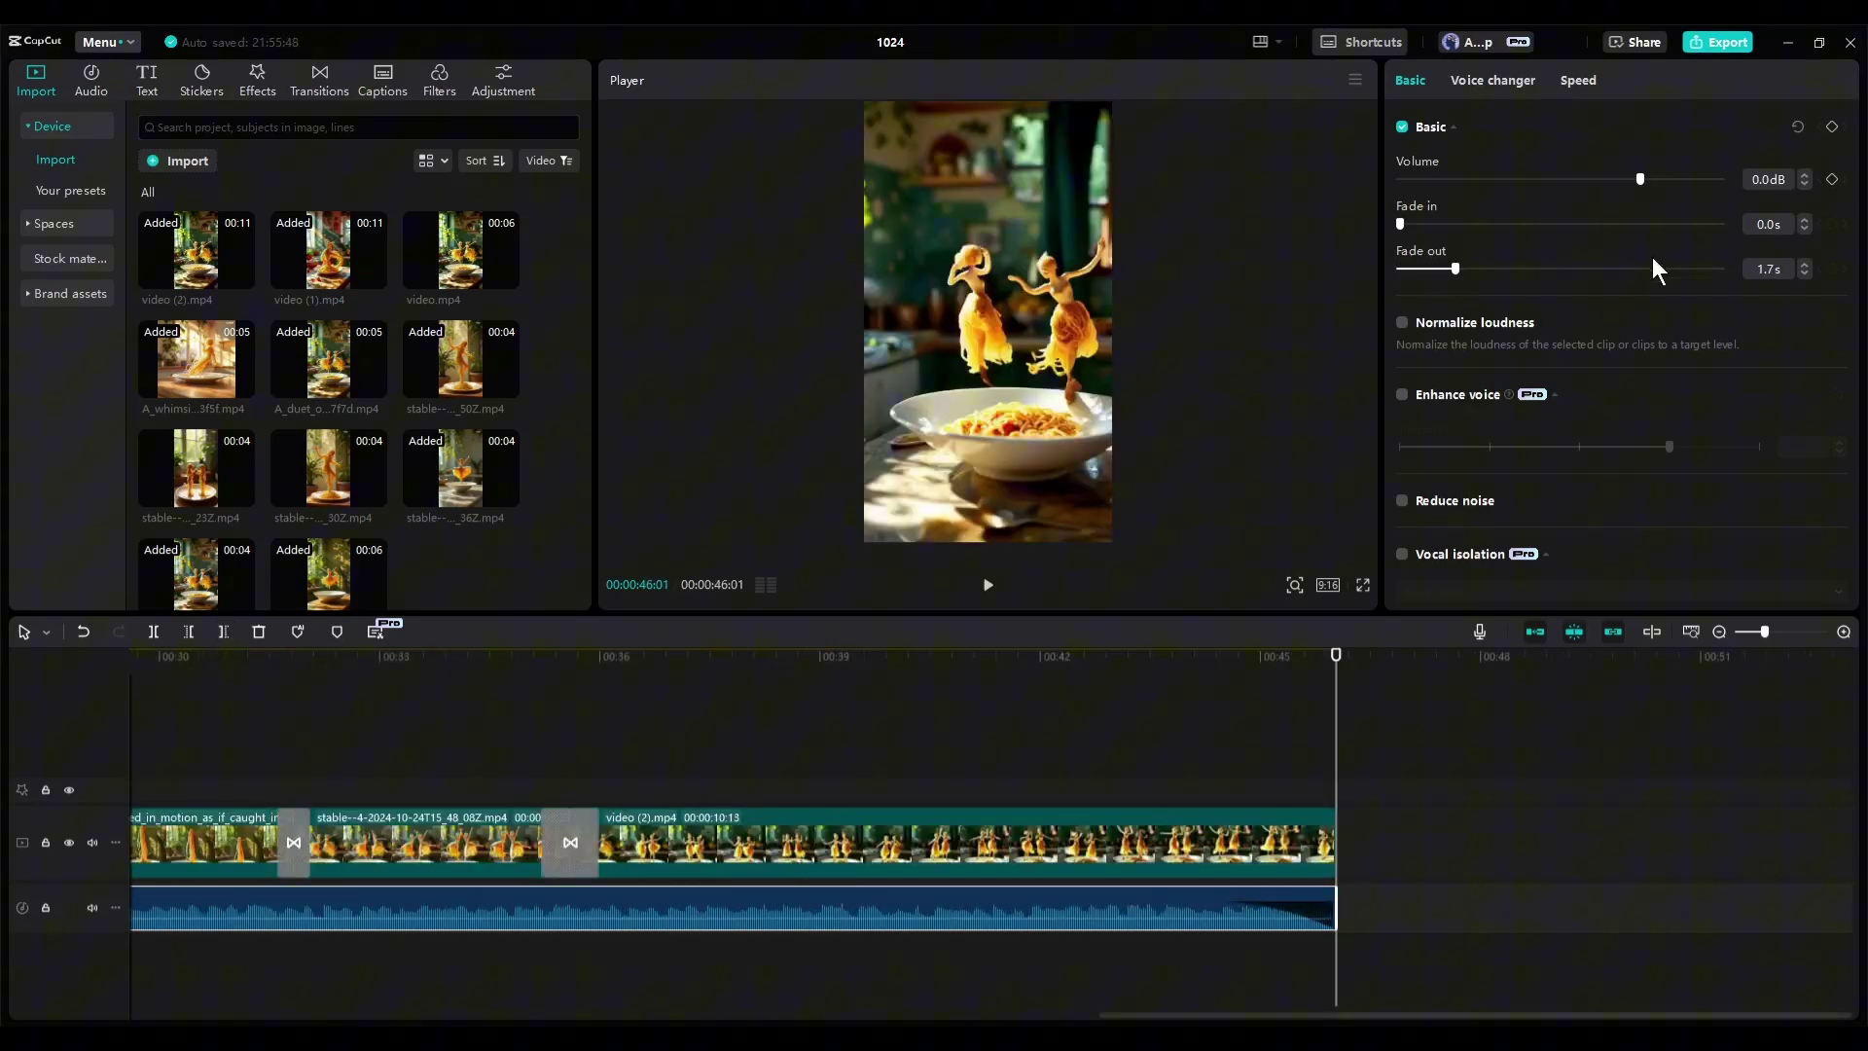
left_click(1718, 42)
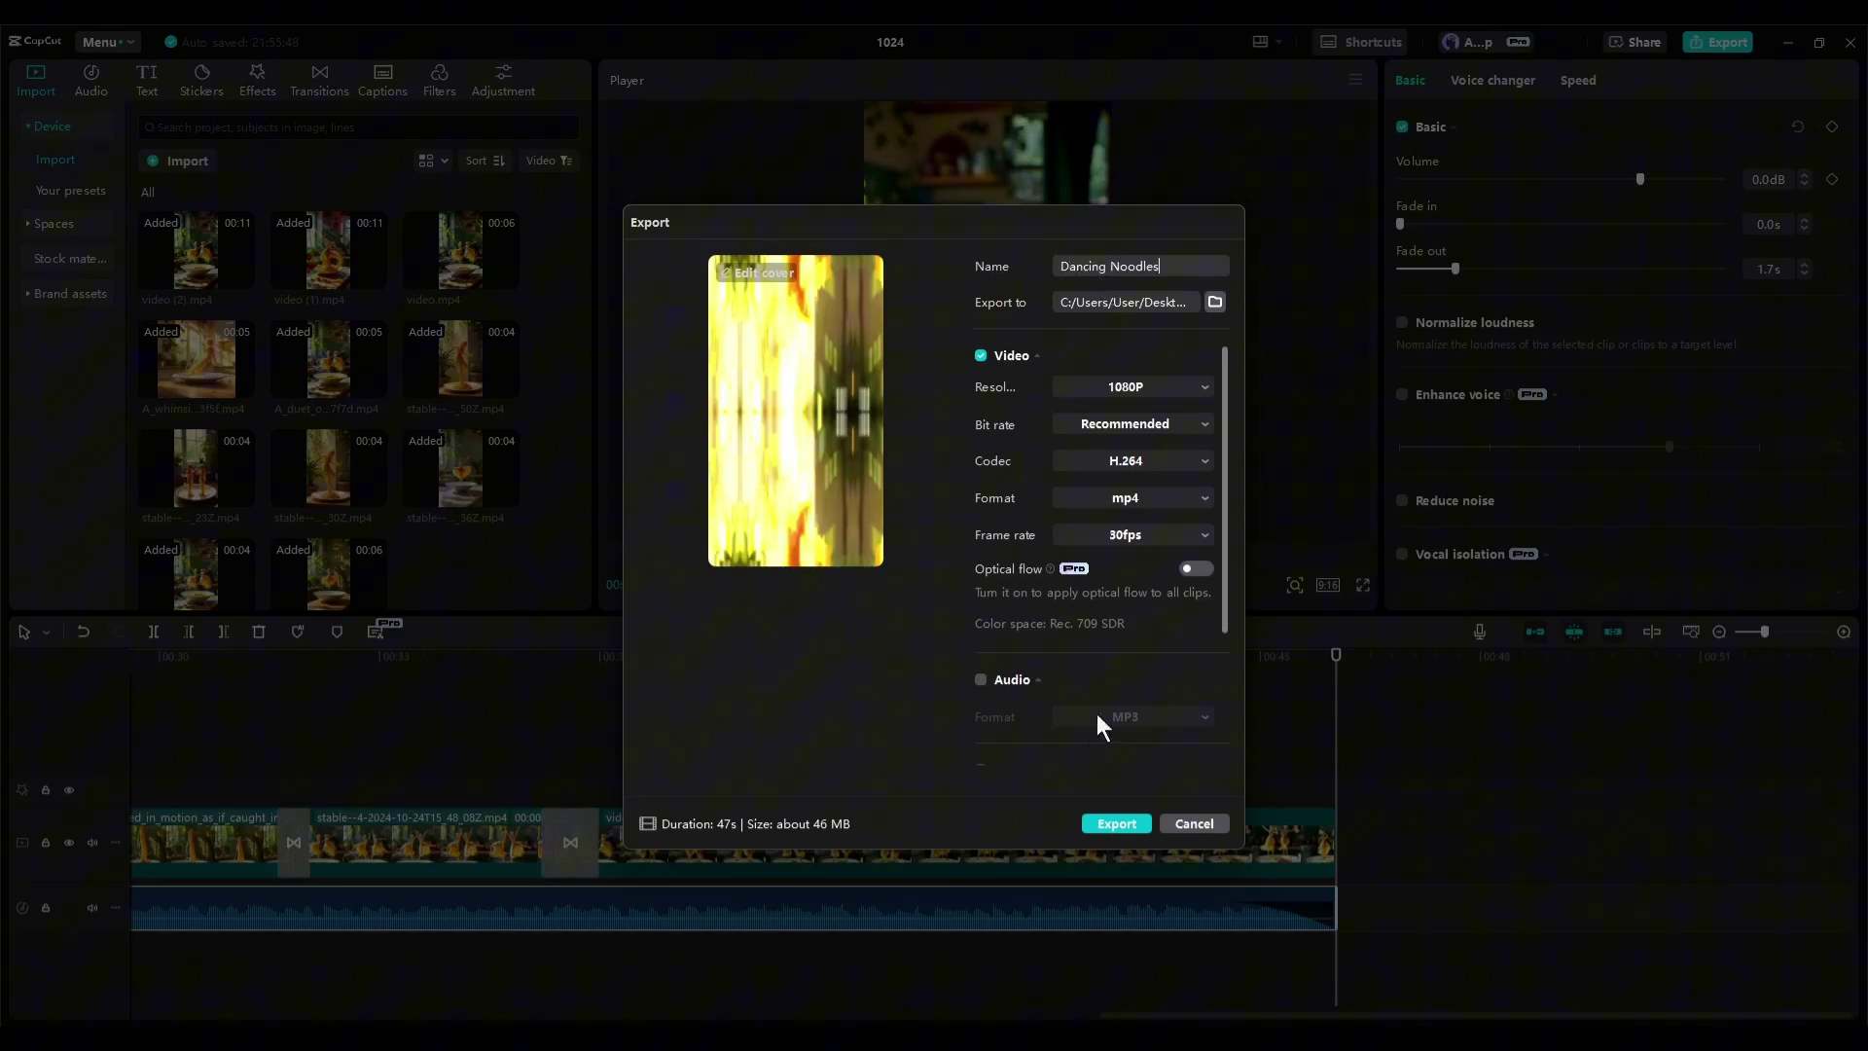
Step: Export Dancing Noodles as a 1080p mp4
left_click(1121, 823)
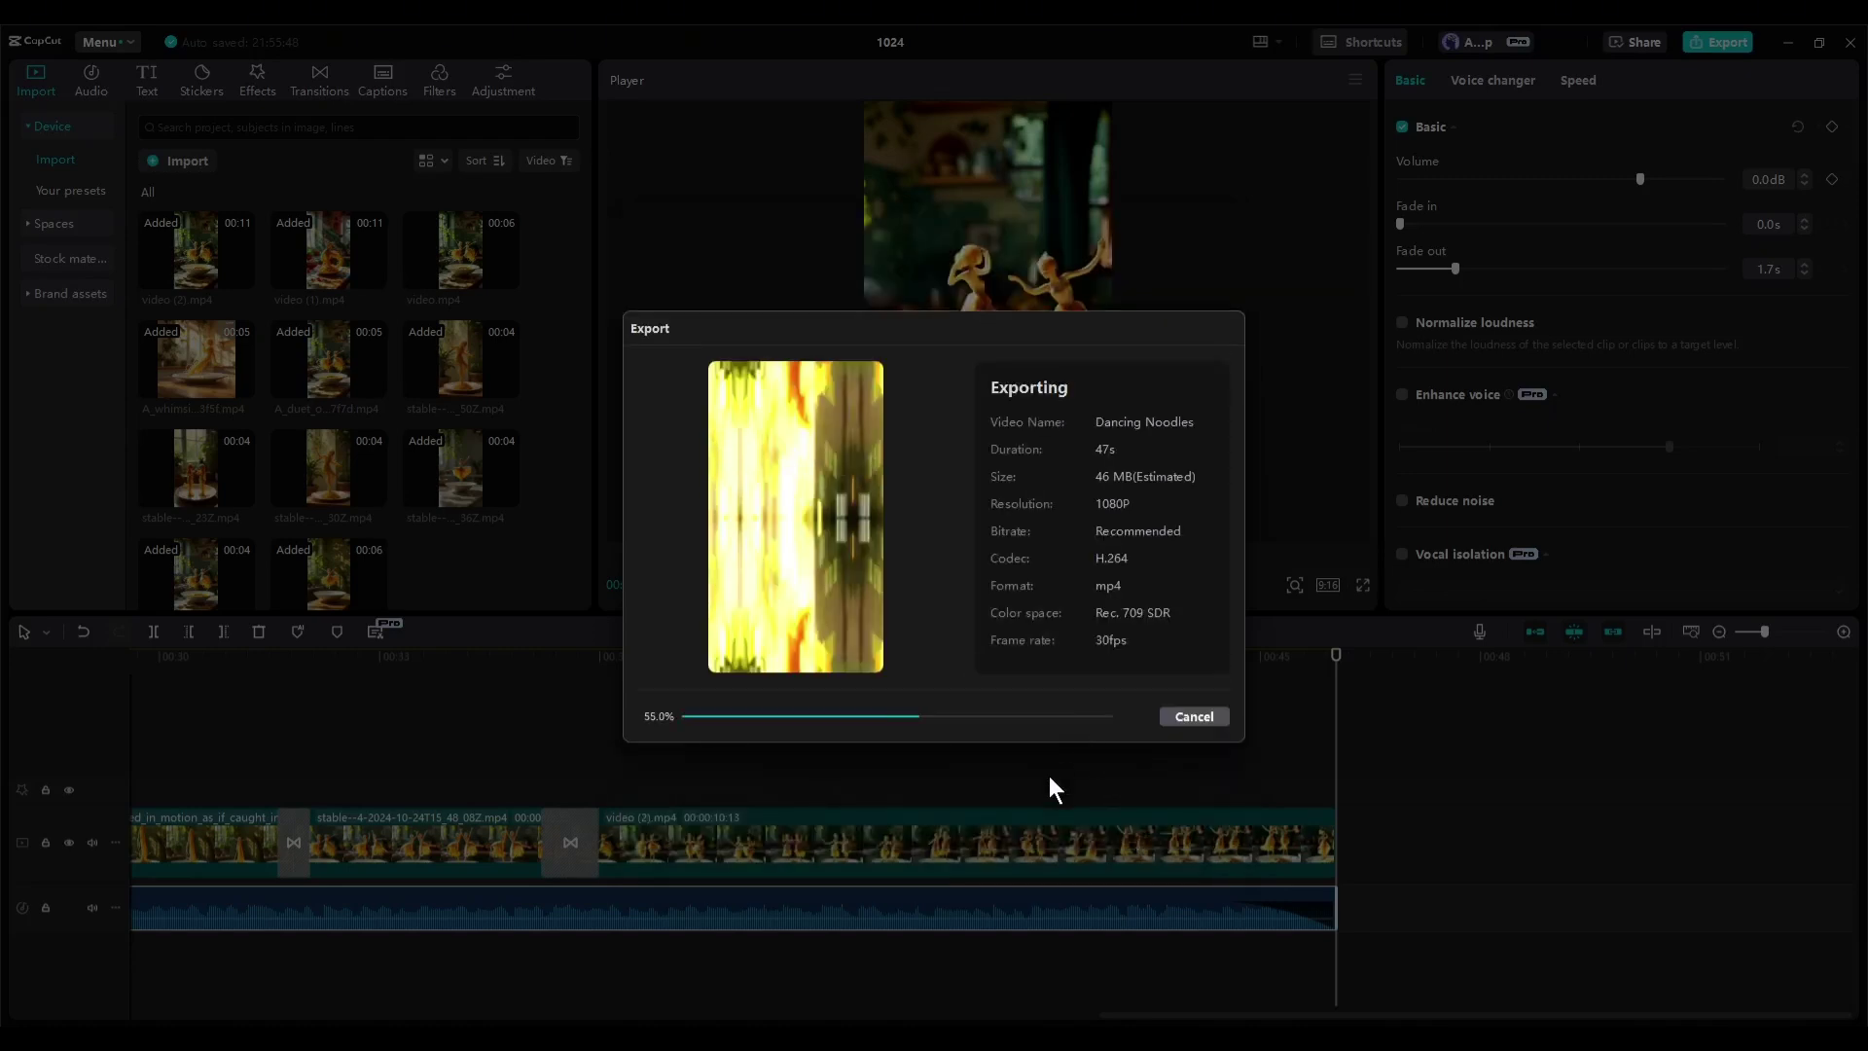